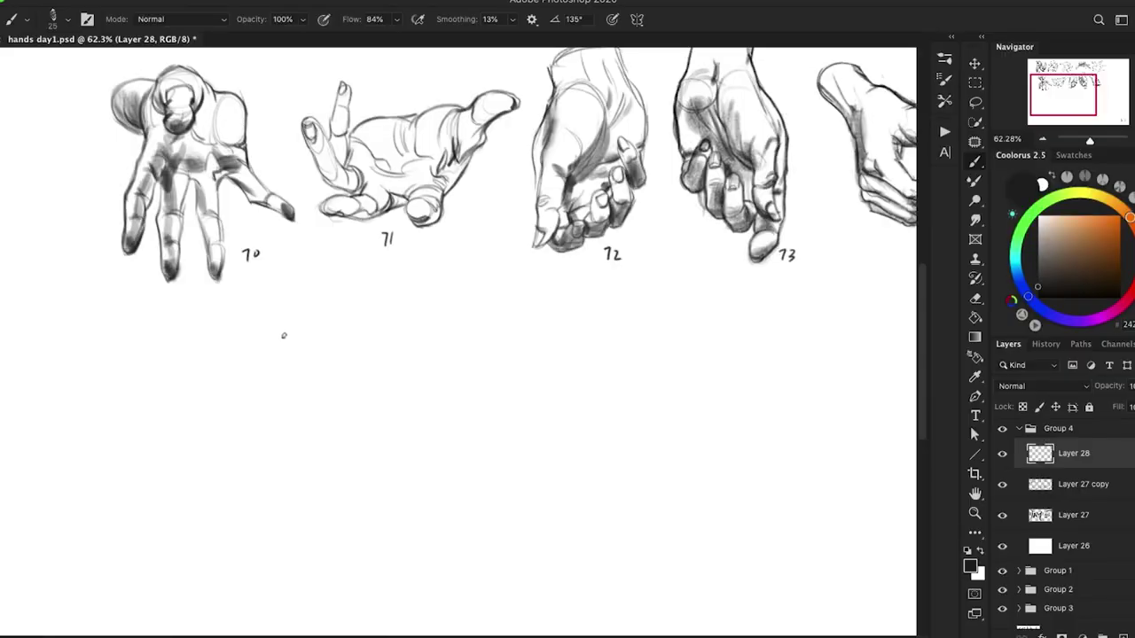
Step: Sketch the long outer edge of a new hand in the empty area below hands 70 and 71
drag(262, 337, 262, 372)
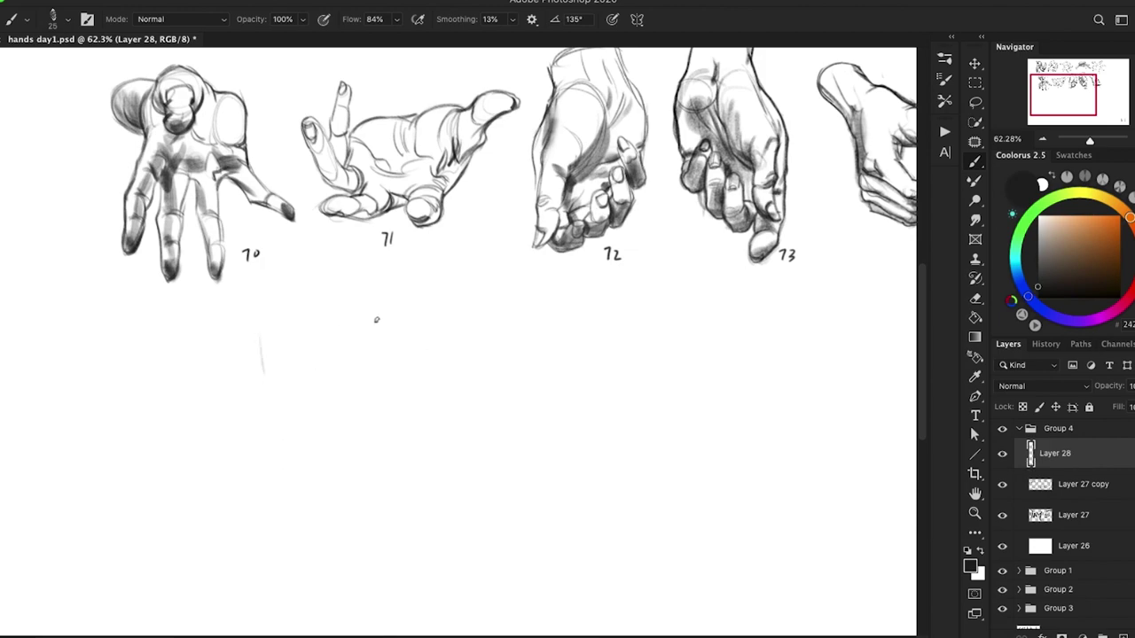
drag(328, 330, 340, 416)
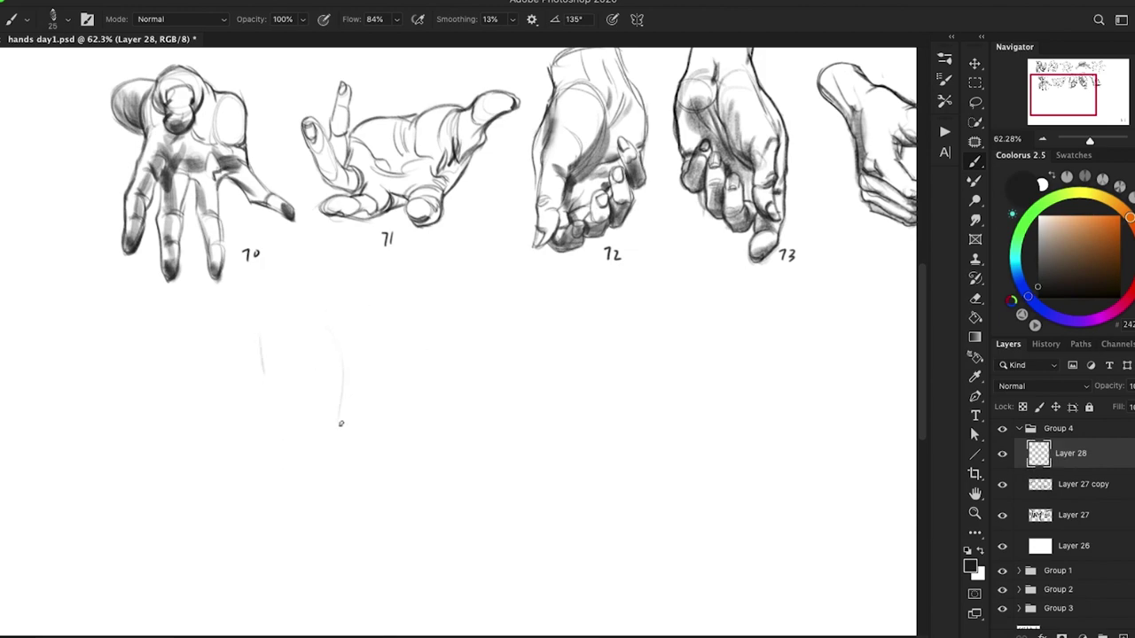
drag(346, 315, 340, 368)
drag(342, 313, 337, 403)
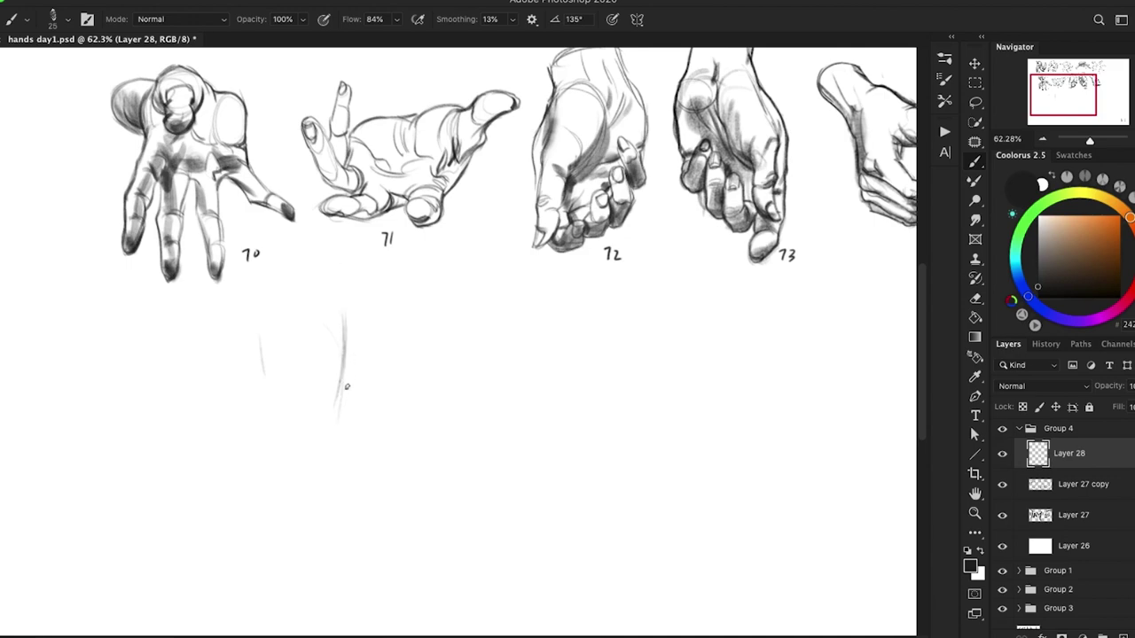
drag(345, 336, 328, 437)
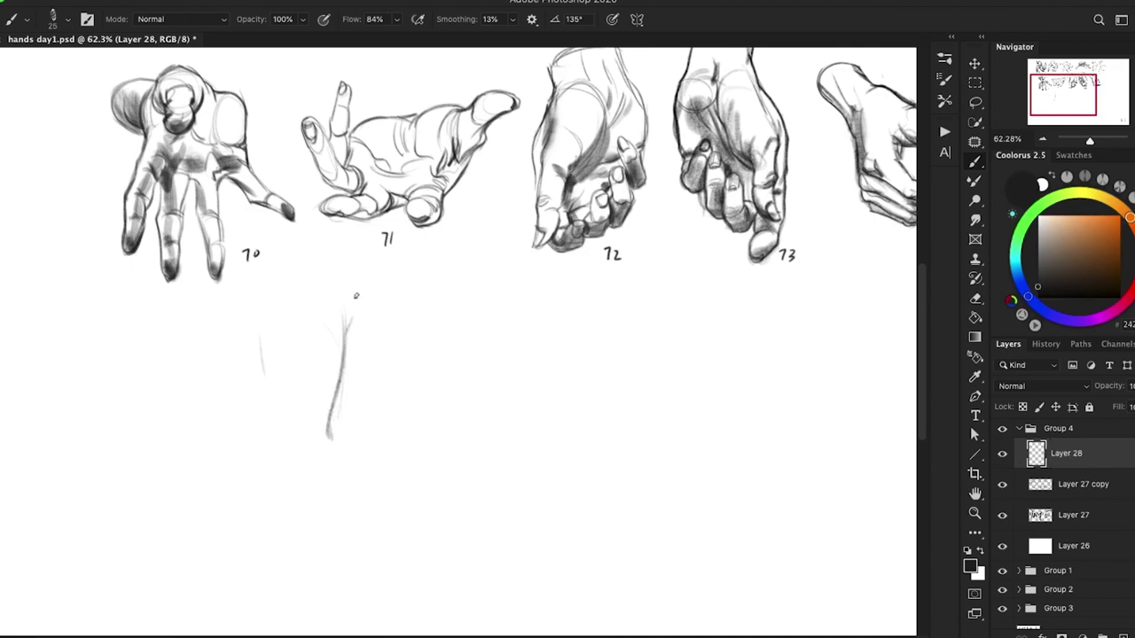
Step: Sketch three raised fingers with joint lines and a small foreshortened fingertip beside them on the new hand
mouse_move(346, 329)
mouse_down()
mouse_move(390, 256)
mouse_move(368, 289)
mouse_move(392, 288)
mouse_move(380, 326)
mouse_up()
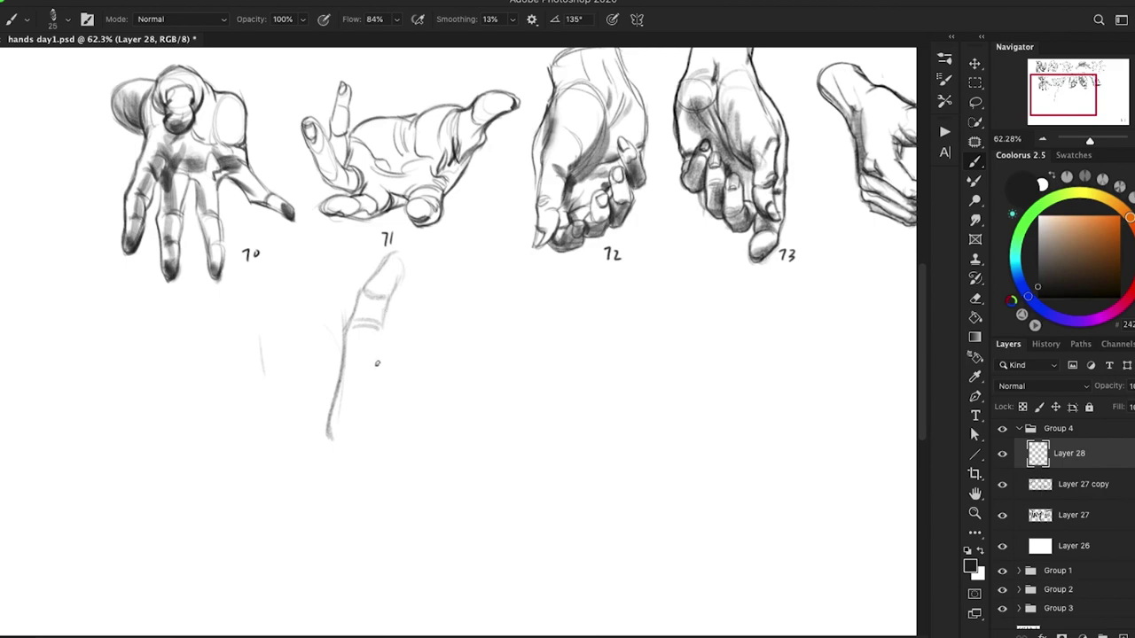
mouse_move(383, 328)
mouse_down()
mouse_move(399, 376)
mouse_move(383, 337)
mouse_move(397, 362)
mouse_move(383, 370)
mouse_move(393, 376)
mouse_move(373, 375)
mouse_move(392, 380)
mouse_move(368, 367)
mouse_move(404, 342)
mouse_move(417, 300)
mouse_move(396, 351)
mouse_move(414, 310)
mouse_up()
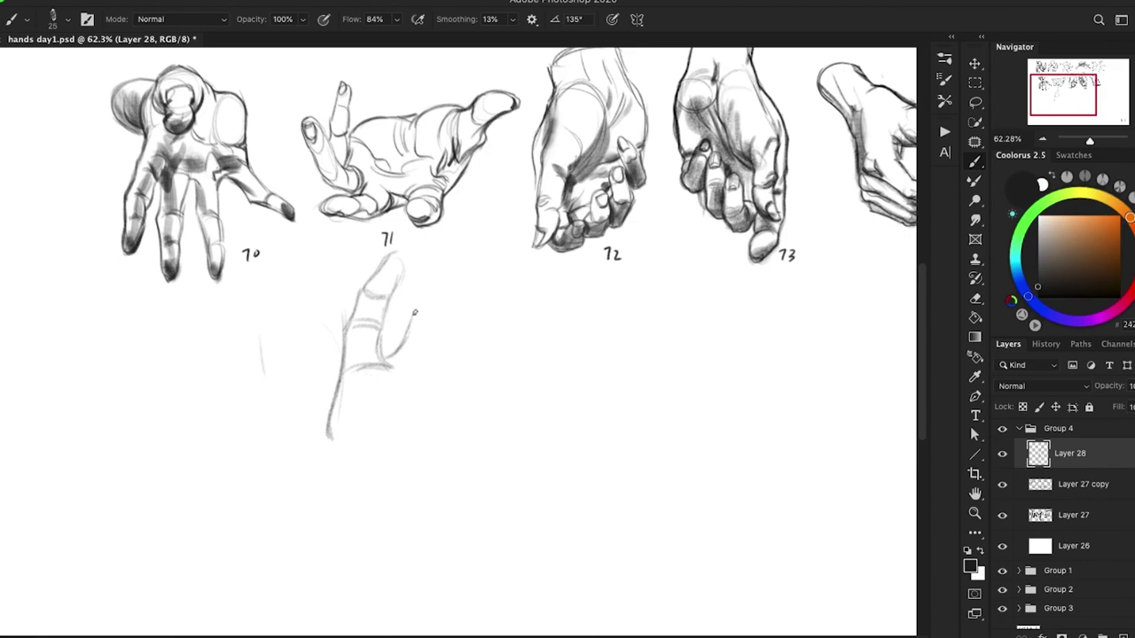
mouse_move(416, 311)
mouse_down()
mouse_move(480, 267)
mouse_move(472, 296)
mouse_move(482, 274)
mouse_move(426, 313)
mouse_move(445, 319)
mouse_move(424, 308)
mouse_move(446, 324)
mouse_move(422, 309)
mouse_move(448, 318)
mouse_move(448, 329)
mouse_move(471, 290)
mouse_move(438, 361)
mouse_move(443, 328)
mouse_move(425, 362)
mouse_move(441, 324)
mouse_move(427, 359)
mouse_move(443, 331)
mouse_move(431, 370)
mouse_move(446, 366)
mouse_move(459, 342)
mouse_move(420, 369)
mouse_move(395, 365)
mouse_move(433, 365)
mouse_up()
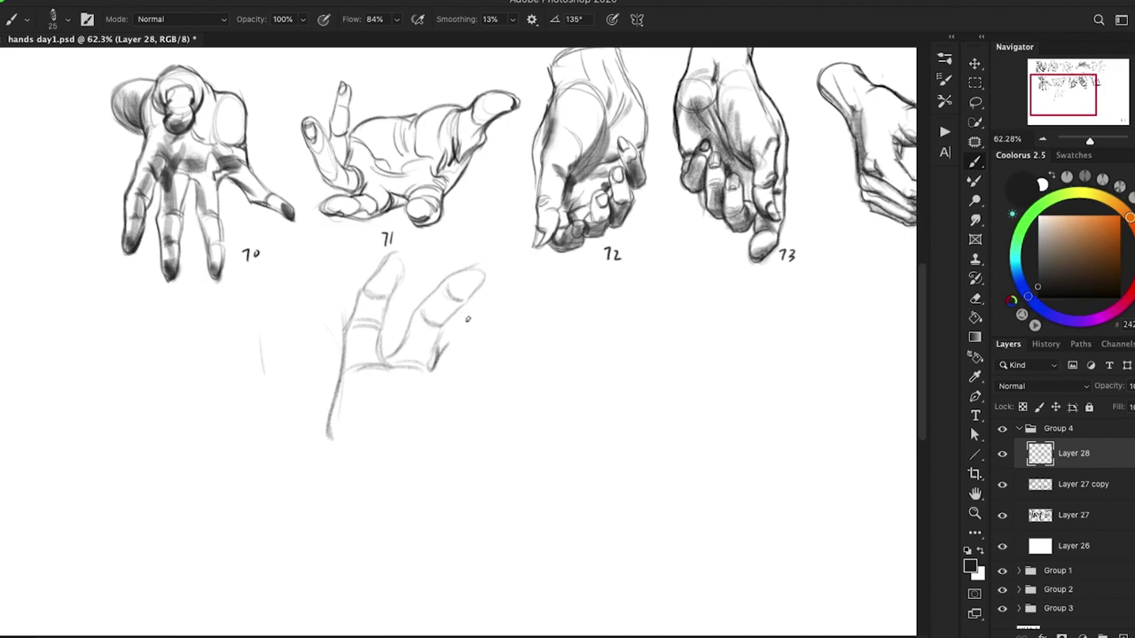
mouse_move(440, 354)
mouse_down()
mouse_move(484, 312)
mouse_move(530, 313)
mouse_move(524, 332)
mouse_move(481, 357)
mouse_move(455, 348)
mouse_move(467, 352)
mouse_move(460, 382)
mouse_move(476, 357)
mouse_move(465, 383)
mouse_move(494, 383)
mouse_move(471, 414)
mouse_move(475, 389)
mouse_move(485, 422)
mouse_up()
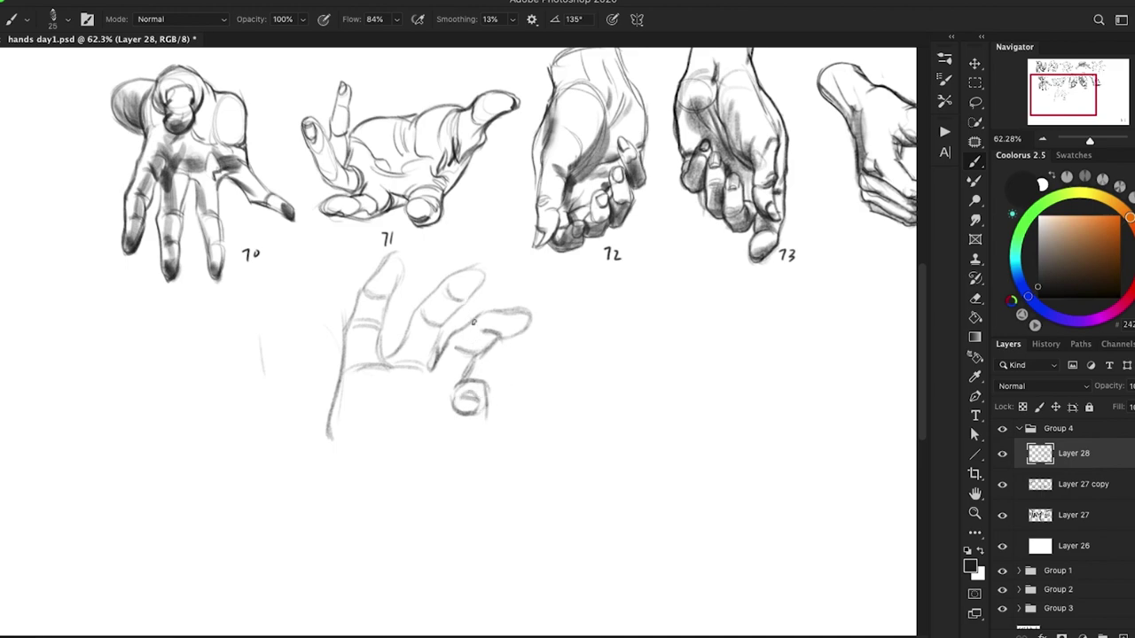
mouse_move(440, 367)
mouse_down()
mouse_move(469, 378)
mouse_move(432, 380)
mouse_up()
mouse_move(378, 336)
mouse_down()
mouse_move(390, 359)
mouse_move(406, 358)
mouse_up()
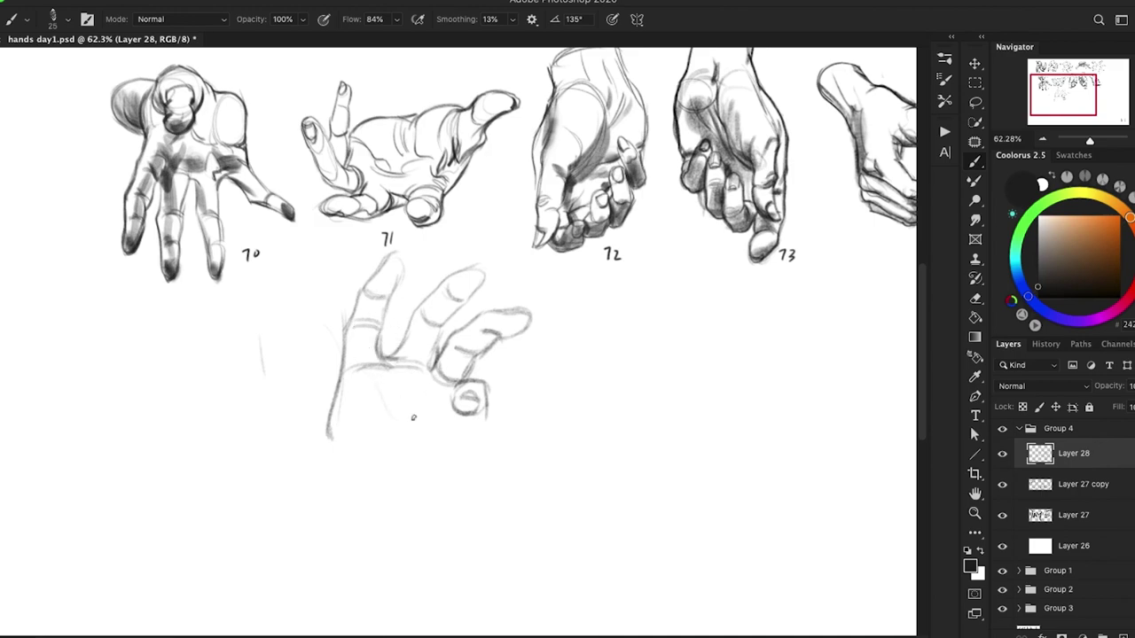
Step: Sketch the thumb crossing the palm with its nail, plus curved lines for the heel of the hand
mouse_move(340, 403)
mouse_down()
mouse_move(336, 433)
mouse_move(355, 443)
mouse_up()
mouse_move(323, 409)
mouse_down()
mouse_move(363, 436)
mouse_move(311, 429)
mouse_move(419, 397)
mouse_move(421, 411)
mouse_move(347, 430)
mouse_move(396, 399)
mouse_move(362, 426)
mouse_move(375, 427)
mouse_move(412, 401)
mouse_move(361, 435)
mouse_move(459, 396)
mouse_move(420, 447)
mouse_move(453, 412)
mouse_move(412, 435)
mouse_move(413, 413)
mouse_move(440, 431)
mouse_move(414, 412)
mouse_move(421, 421)
mouse_move(409, 424)
mouse_move(432, 422)
mouse_move(423, 432)
mouse_move(424, 410)
mouse_move(446, 409)
mouse_move(429, 411)
mouse_move(426, 438)
mouse_move(442, 426)
mouse_move(408, 447)
mouse_move(449, 426)
mouse_move(406, 443)
mouse_move(416, 448)
mouse_move(393, 434)
mouse_move(402, 458)
mouse_move(353, 509)
mouse_up()
mouse_move(374, 467)
mouse_down()
mouse_move(361, 518)
mouse_move(397, 522)
mouse_up()
drag(335, 506, 399, 523)
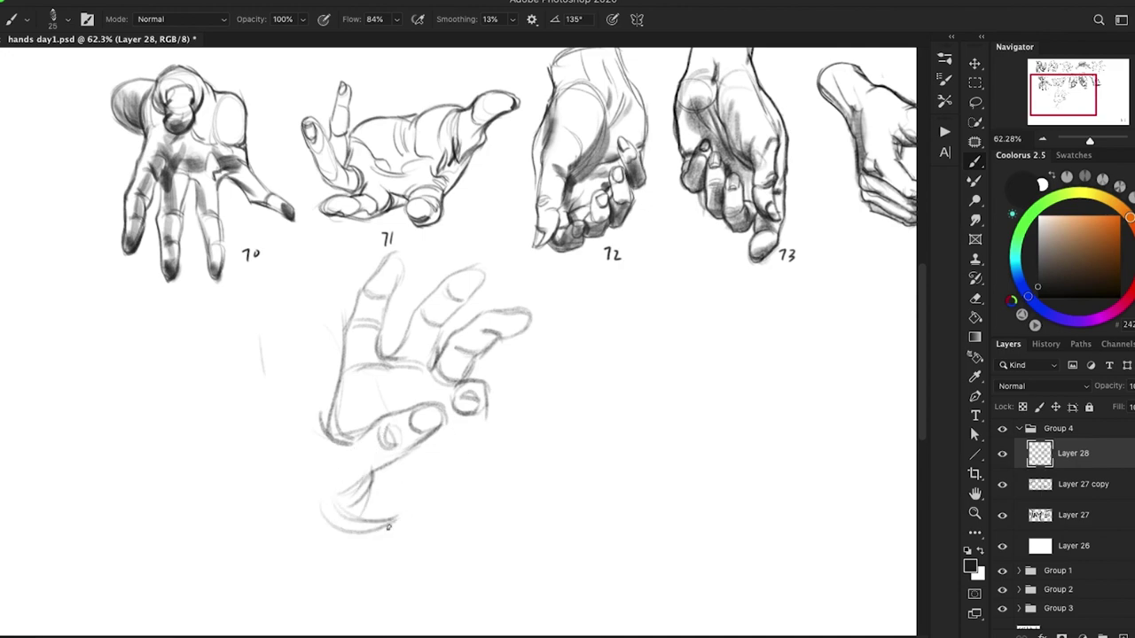
Step: Draw the palm contour from the foreshortened finger down to the wrist, with creases beside the thumb tip
drag(410, 450, 421, 493)
mouse_move(428, 431)
mouse_down()
mouse_move(448, 457)
mouse_move(457, 446)
mouse_up()
mouse_move(480, 407)
mouse_down()
mouse_move(482, 440)
mouse_move(473, 438)
mouse_move(462, 474)
mouse_up()
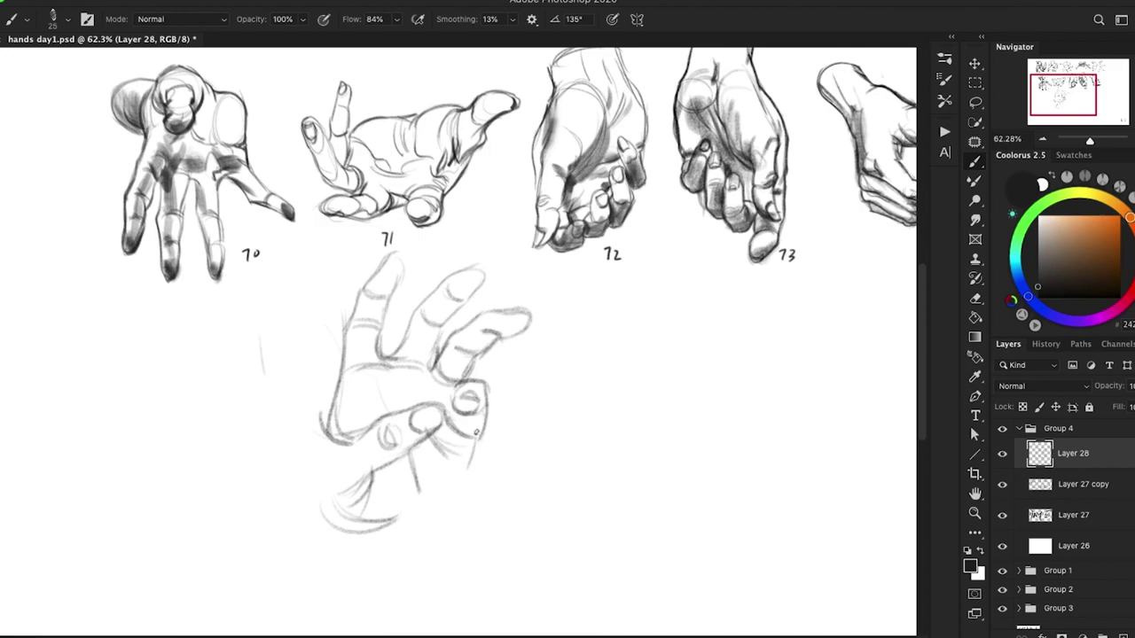
drag(479, 431, 456, 487)
mouse_move(475, 436)
mouse_down()
mouse_move(456, 496)
mouse_move(475, 448)
mouse_move(422, 519)
mouse_move(457, 489)
mouse_move(449, 508)
mouse_move(460, 503)
mouse_move(464, 488)
mouse_move(412, 539)
mouse_move(372, 546)
mouse_up()
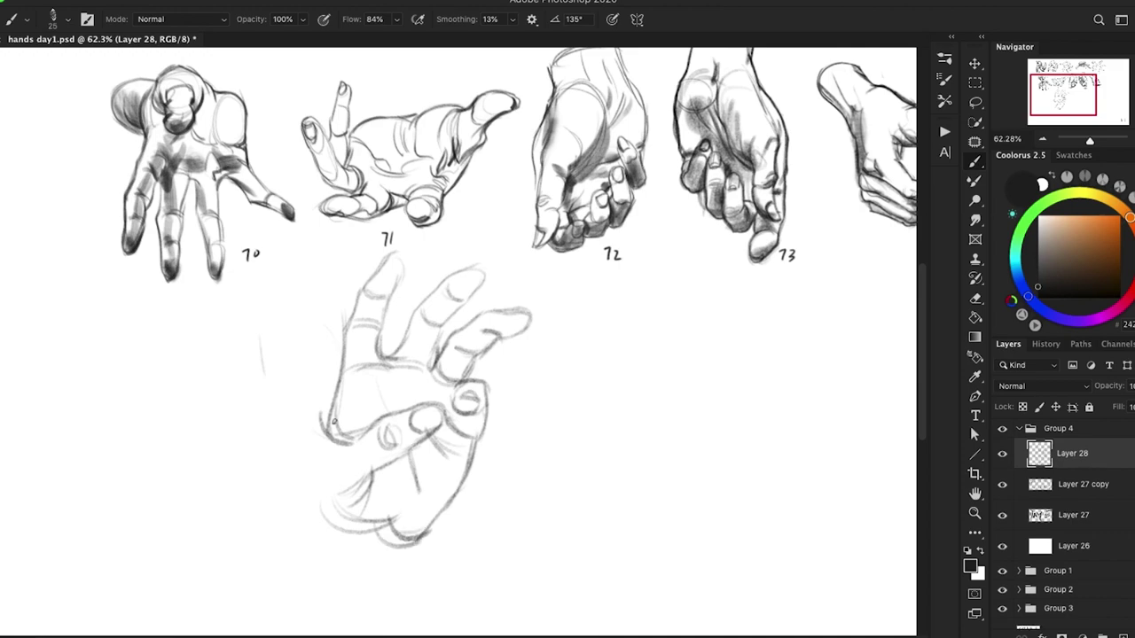
Step: Outline the thumb base and outer palm edge, add palm creases, and close the hand with a rounded wrist
mouse_move(381, 418)
mouse_down()
mouse_move(317, 461)
mouse_move(329, 443)
mouse_move(328, 480)
mouse_move(348, 474)
mouse_move(328, 451)
mouse_move(330, 485)
mouse_move(328, 460)
mouse_move(318, 480)
mouse_move(325, 464)
mouse_move(342, 498)
mouse_move(375, 466)
mouse_move(319, 472)
mouse_move(360, 494)
mouse_up()
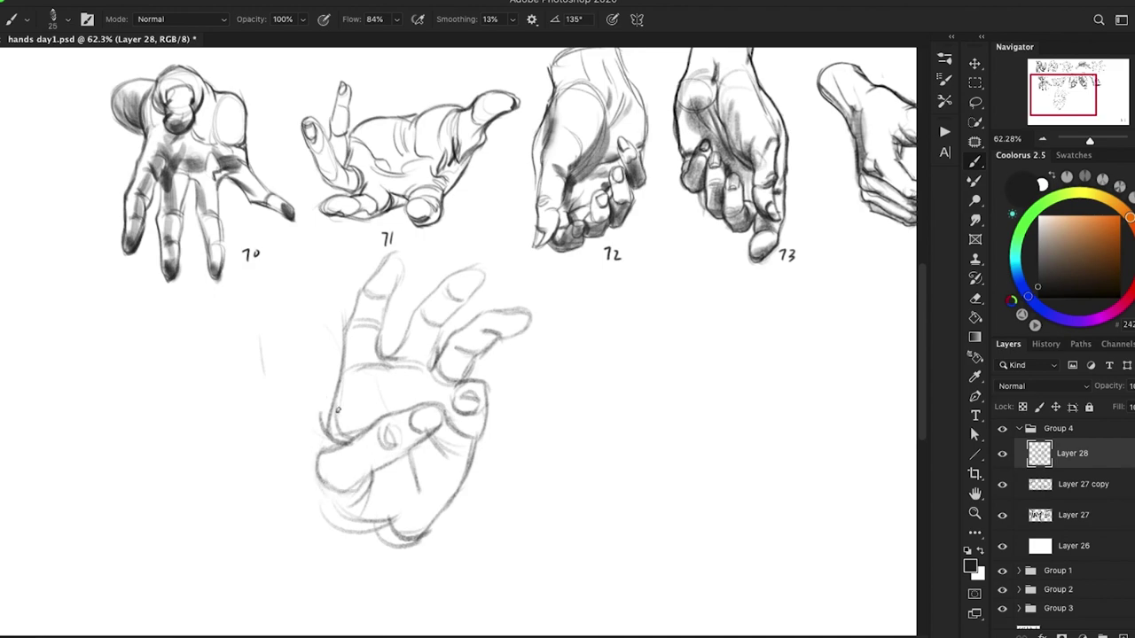
mouse_move(317, 459)
mouse_down()
mouse_move(313, 525)
mouse_move(326, 472)
mouse_move(342, 479)
mouse_move(341, 446)
mouse_move(317, 479)
mouse_move(320, 513)
mouse_move(364, 464)
mouse_move(322, 544)
mouse_move(360, 499)
mouse_move(331, 542)
mouse_move(349, 488)
mouse_move(376, 535)
mouse_up()
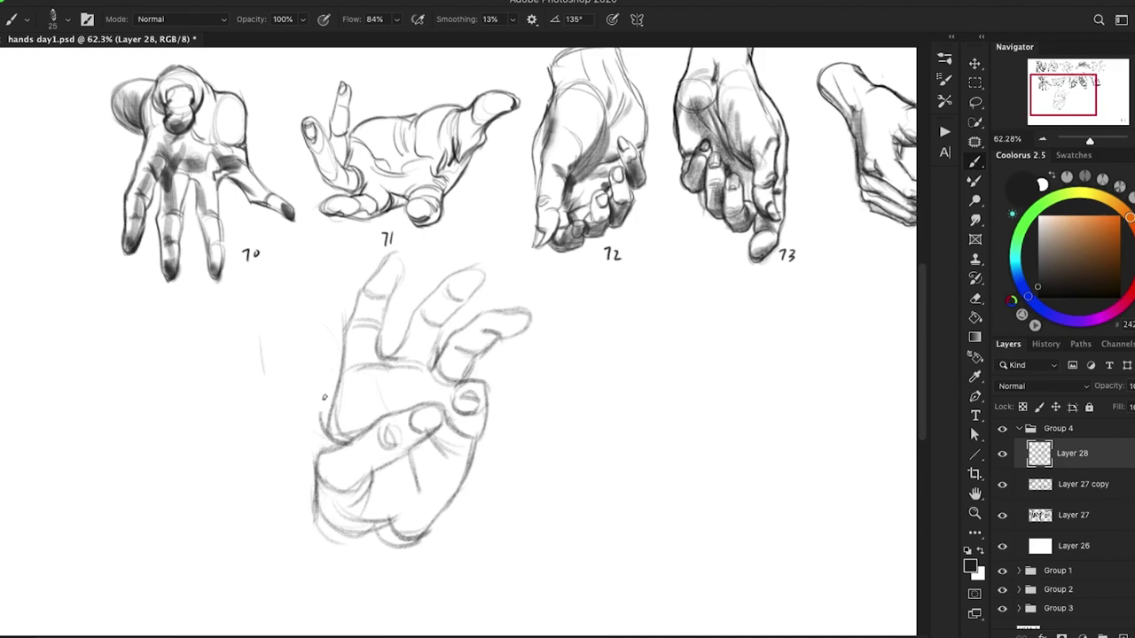
drag(326, 430, 327, 455)
drag(451, 343, 458, 350)
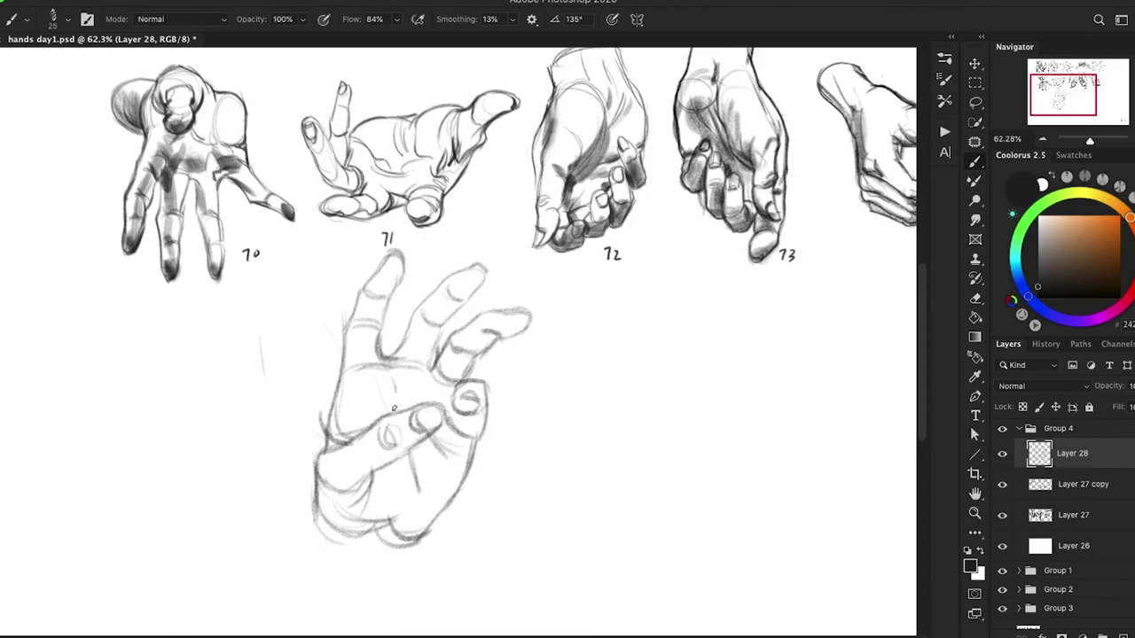
mouse_move(388, 376)
mouse_down()
mouse_move(395, 411)
mouse_move(325, 428)
mouse_move(320, 452)
mouse_up()
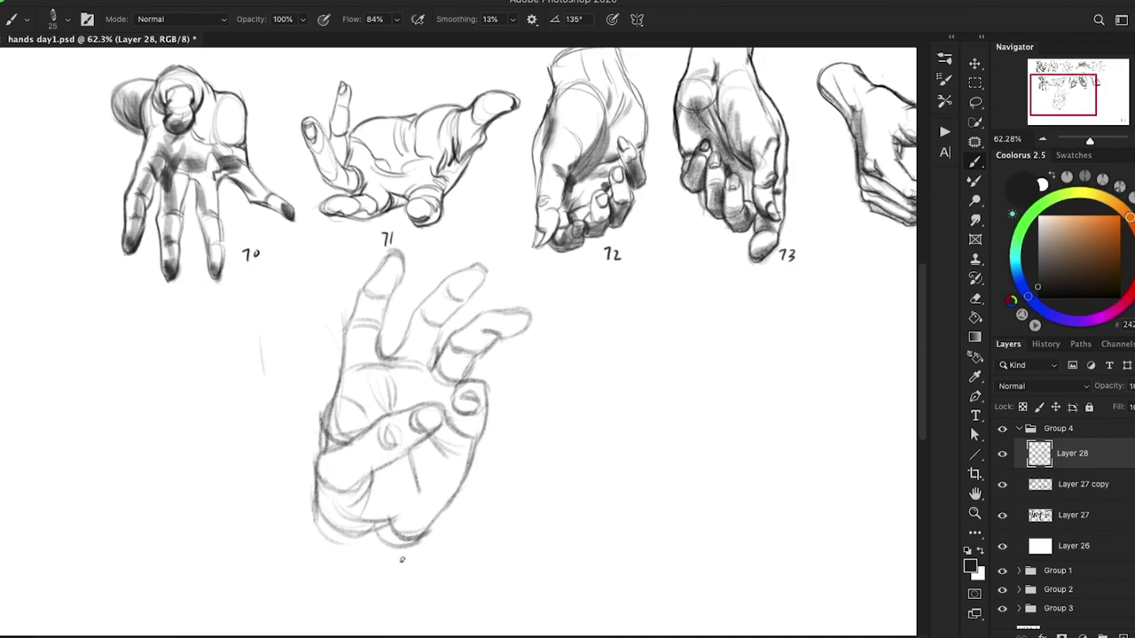
mouse_move(393, 572)
mouse_down()
mouse_move(400, 548)
mouse_move(305, 551)
mouse_move(342, 578)
mouse_move(315, 507)
mouse_up()
drag(313, 551, 385, 579)
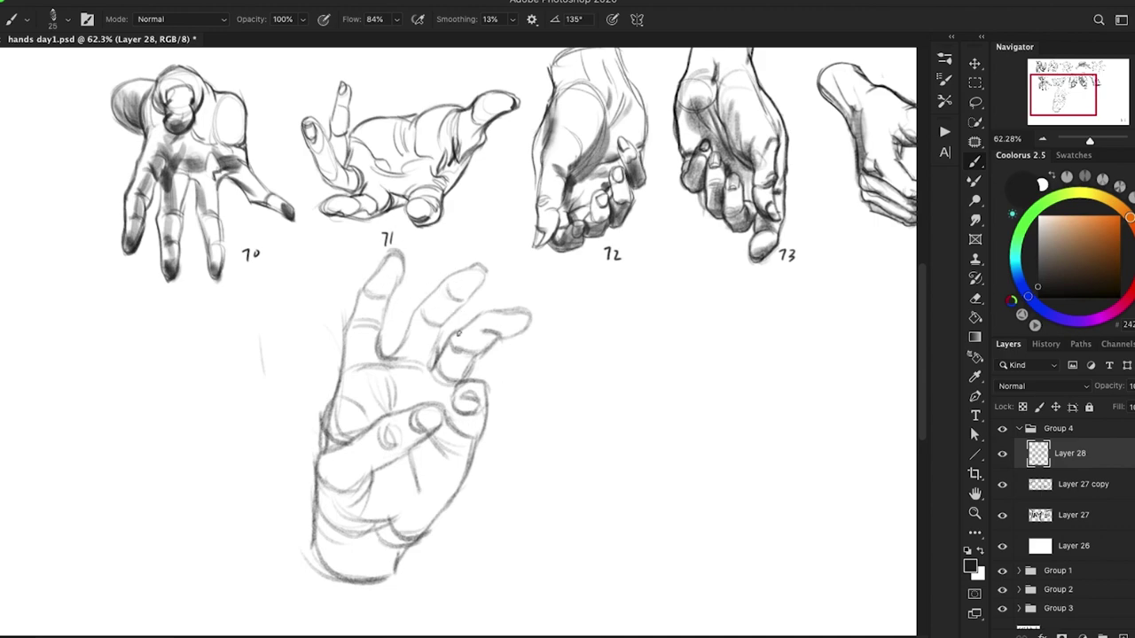
Step: Reduce the brush size to 20, then scale the new hand sketch to 64.10% and place it below hand 70
key(bracketleft)
key(l)
mouse_move(539, 414)
mouse_down()
mouse_move(521, 293)
mouse_move(435, 250)
mouse_move(262, 451)
mouse_move(525, 444)
mouse_move(531, 397)
mouse_up()
key(ctrl+t)
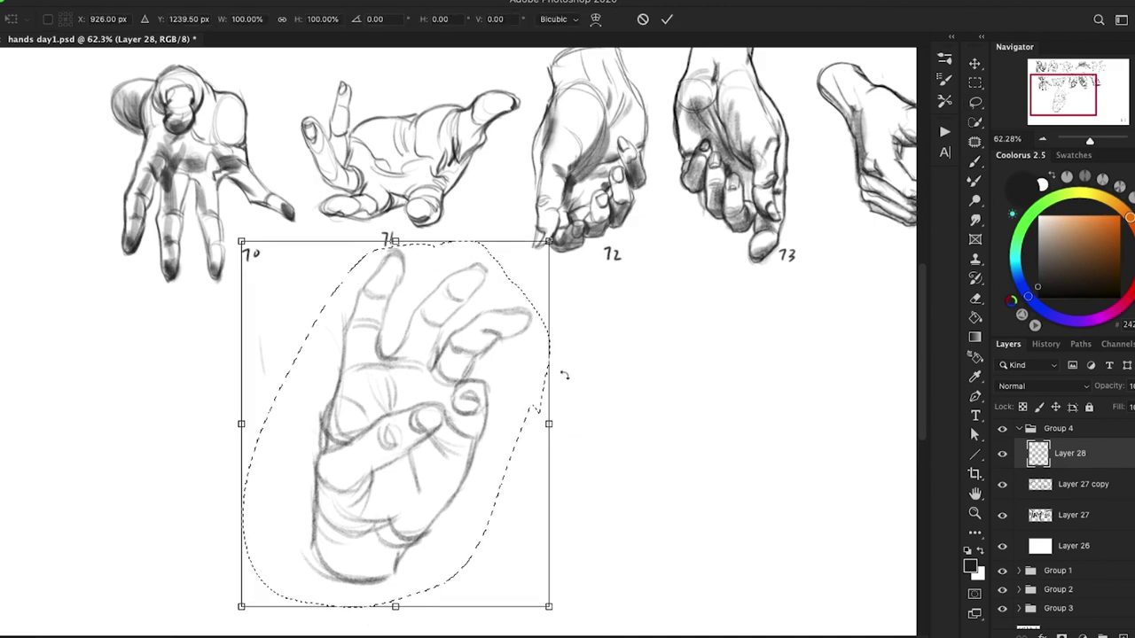
drag(547, 239, 398, 385)
drag(340, 473, 168, 380)
drag(249, 512, 263, 543)
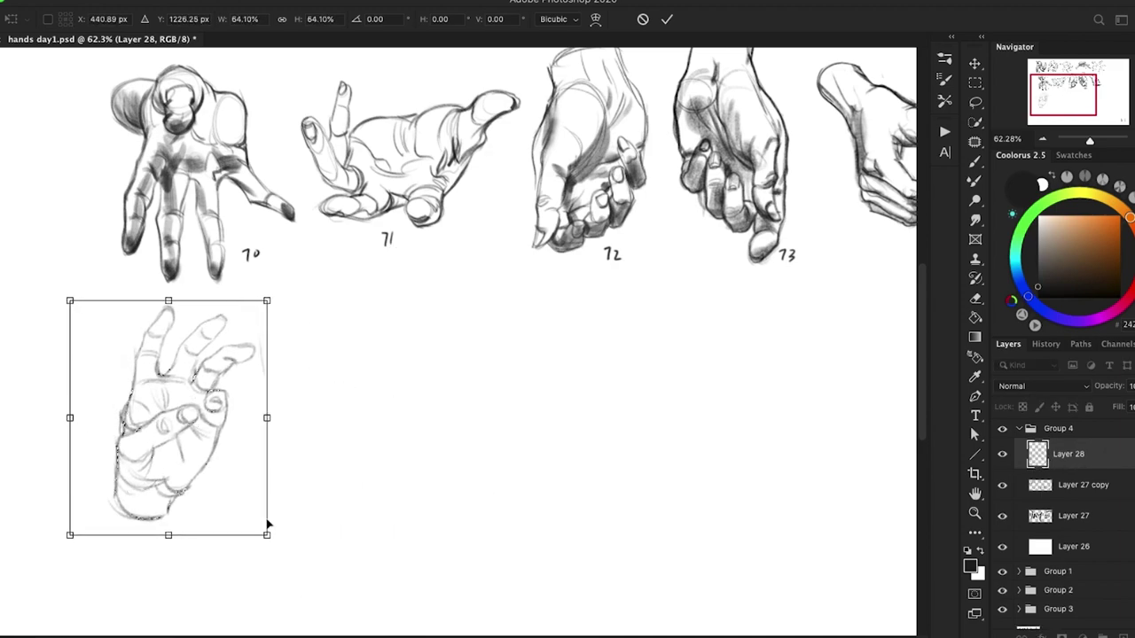
key(Return)
key(ctrl+d)
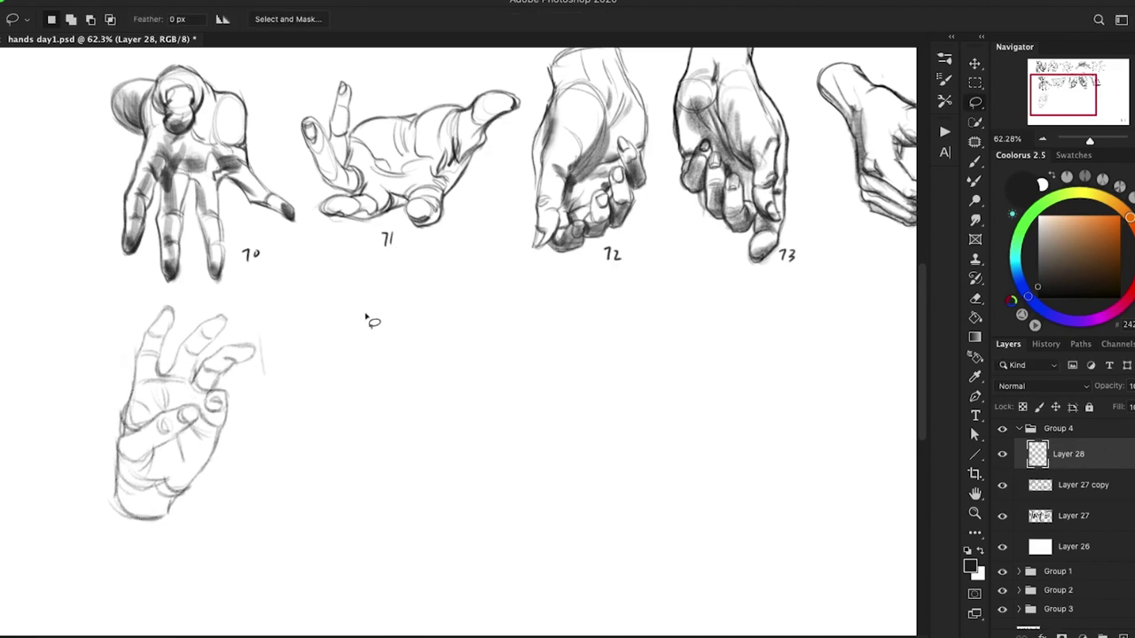
Step: Return to the Brush tool and set its flow to 95%
key(b)
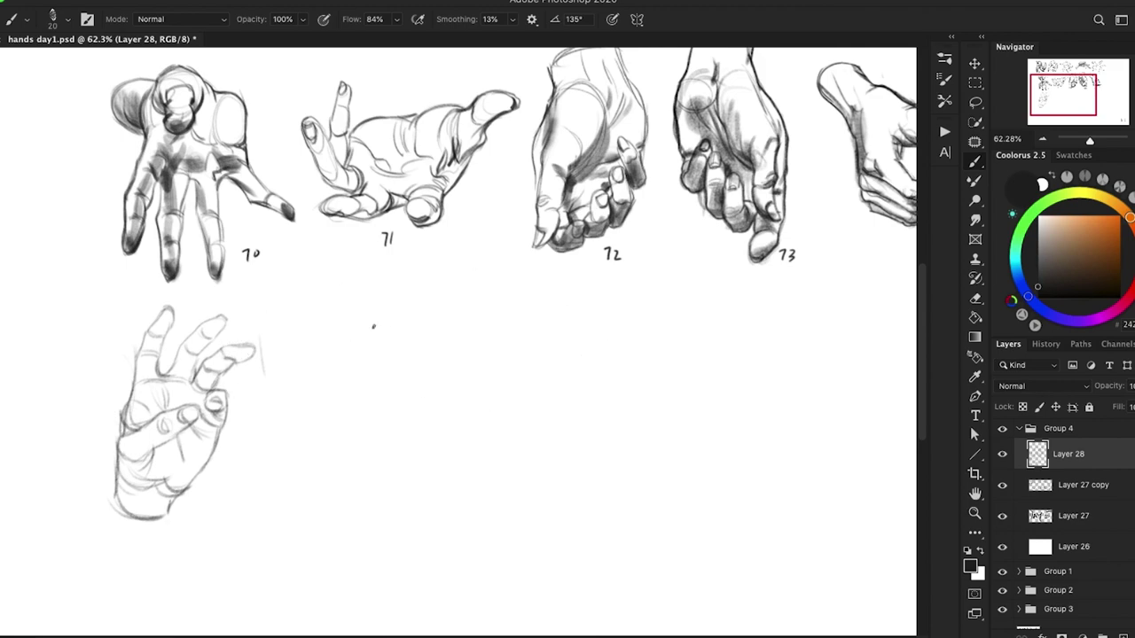
click(396, 19)
drag(406, 42, 411, 42)
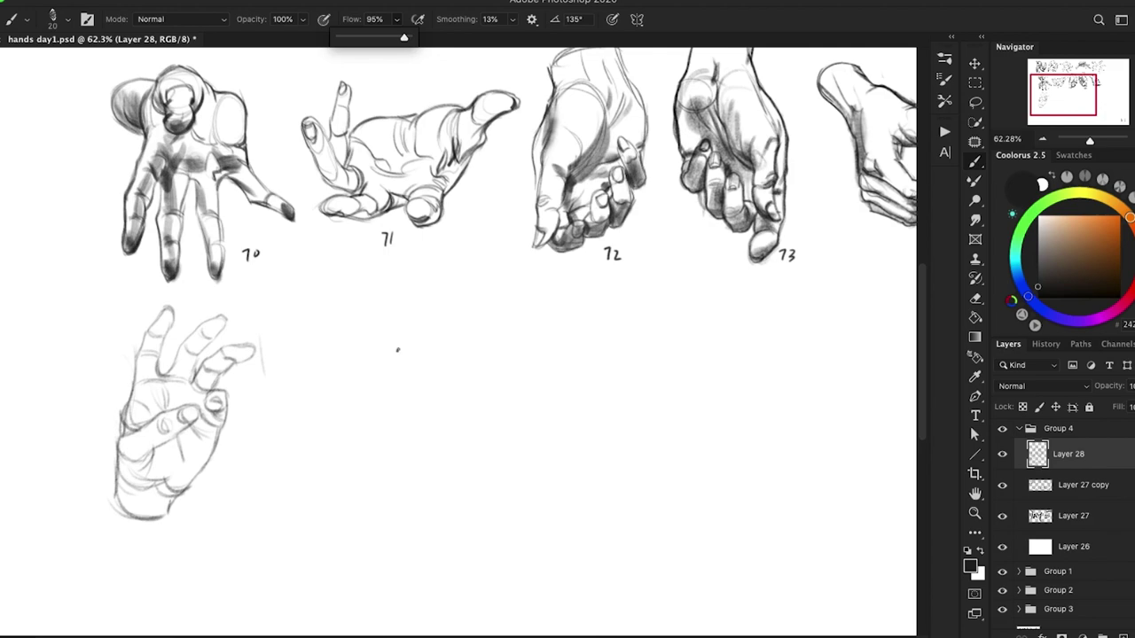
click(402, 297)
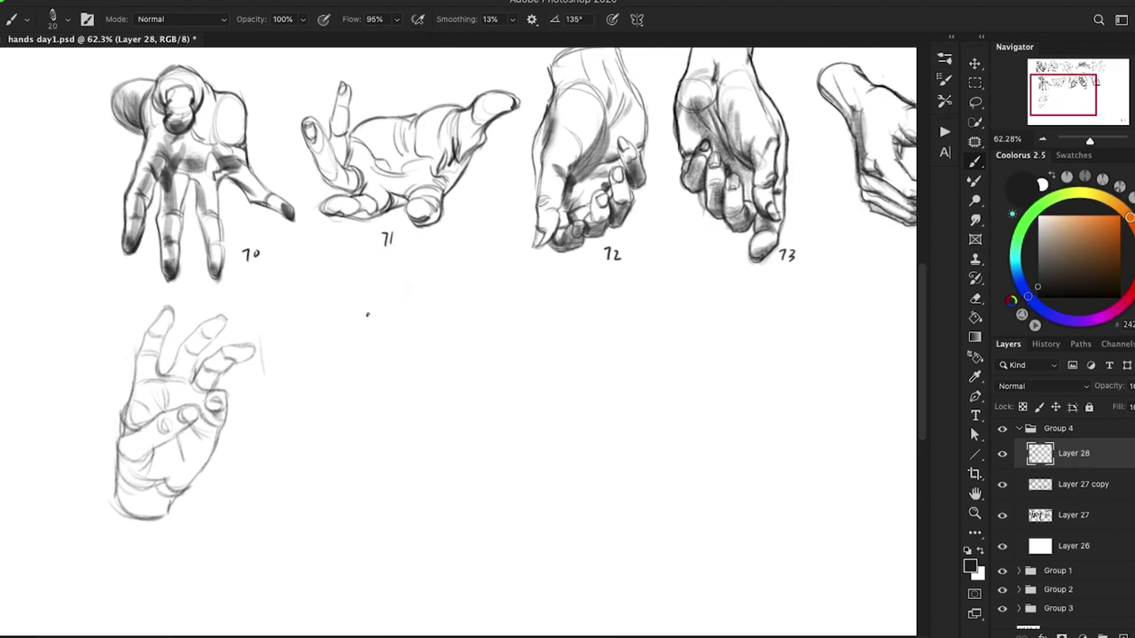
Step: Begin a second hand below hand 71 by sketching its uppermost extended finger and the back-of-hand contour
mouse_move(344, 324)
mouse_down()
mouse_move(378, 295)
mouse_move(333, 327)
mouse_move(317, 360)
mouse_up()
mouse_move(363, 310)
mouse_down()
mouse_move(427, 285)
mouse_move(429, 301)
mouse_move(345, 354)
mouse_move(347, 384)
mouse_up()
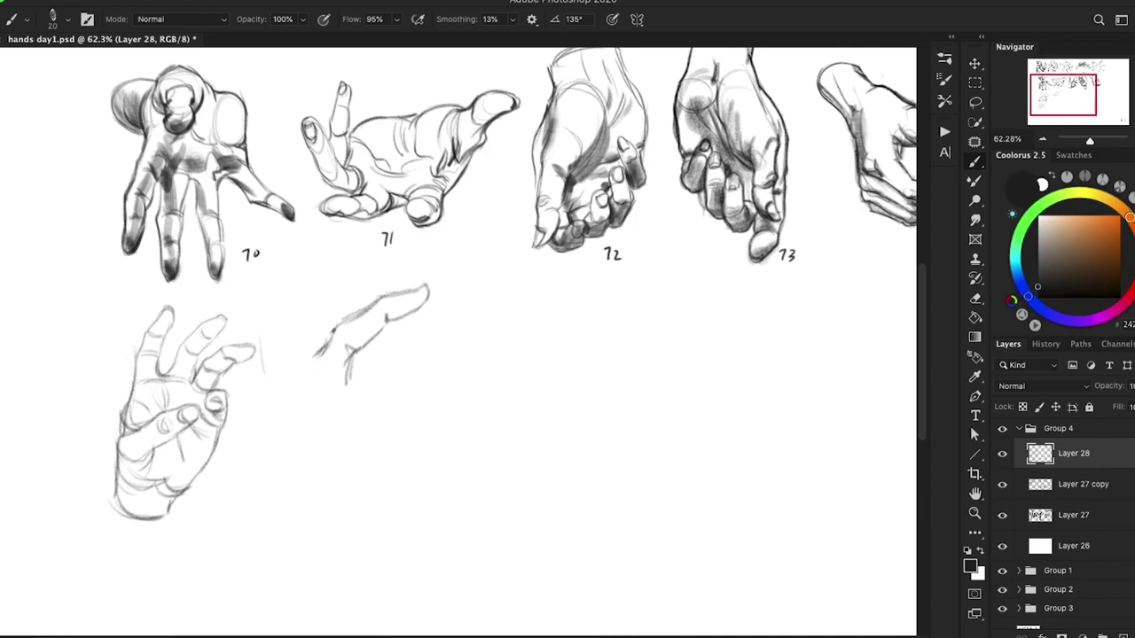
mouse_move(330, 338)
mouse_down()
mouse_move(309, 389)
mouse_move(325, 383)
mouse_move(316, 361)
mouse_move(307, 398)
mouse_move(310, 372)
mouse_move(360, 342)
mouse_move(375, 306)
mouse_move(353, 324)
mouse_move(351, 366)
mouse_move(304, 407)
mouse_move(293, 441)
mouse_move(292, 431)
mouse_move(300, 479)
mouse_up()
drag(288, 432, 299, 521)
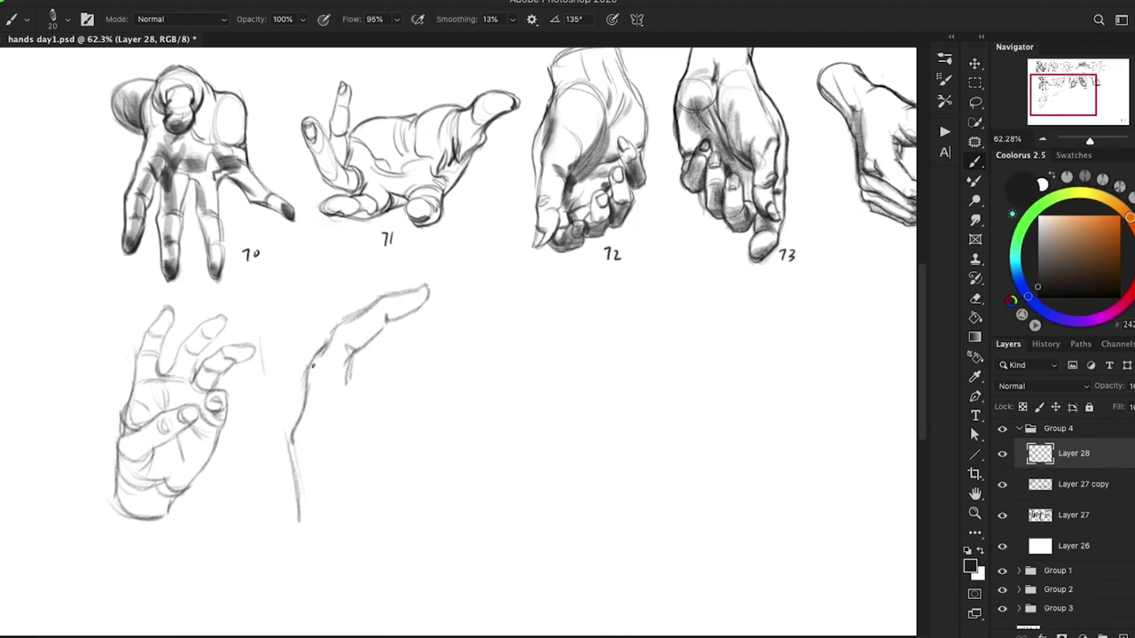
drag(302, 383, 285, 440)
Step: Sketch the second hand's middle extended finger with another fingertip beneath it, and mark the next finger's base
mouse_move(358, 364)
mouse_down()
mouse_move(324, 399)
mouse_move(376, 352)
mouse_move(470, 342)
mouse_move(387, 371)
mouse_move(397, 376)
mouse_up()
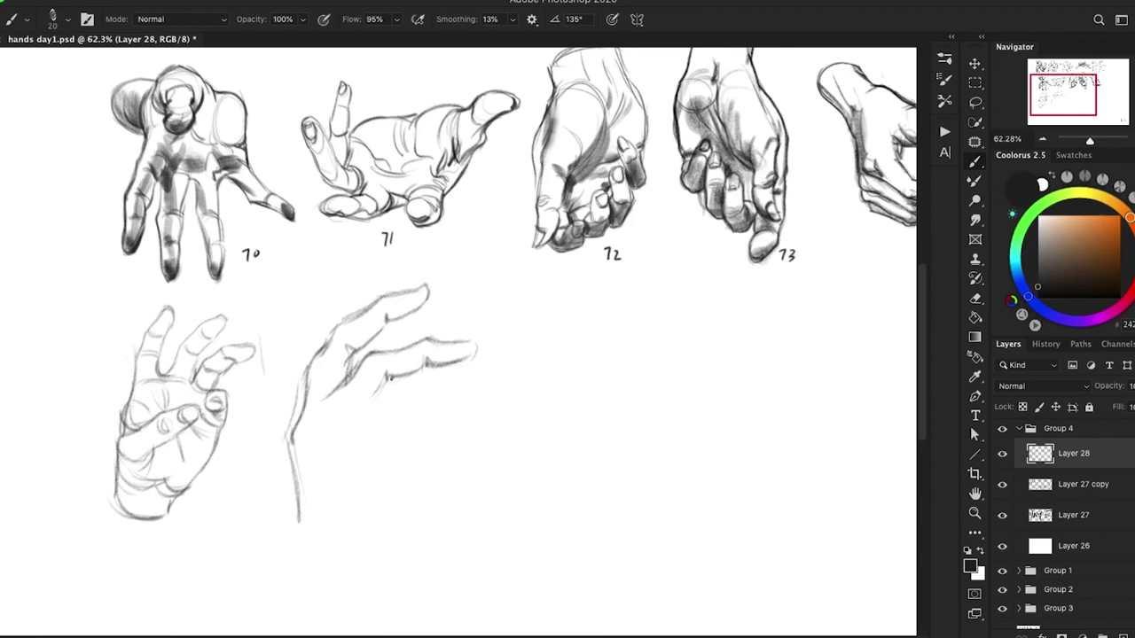
drag(391, 379, 422, 368)
drag(386, 381, 371, 409)
drag(386, 379, 368, 409)
mouse_move(358, 457)
mouse_down()
mouse_move(365, 411)
mouse_move(334, 431)
mouse_move(356, 454)
mouse_up()
drag(364, 414, 378, 459)
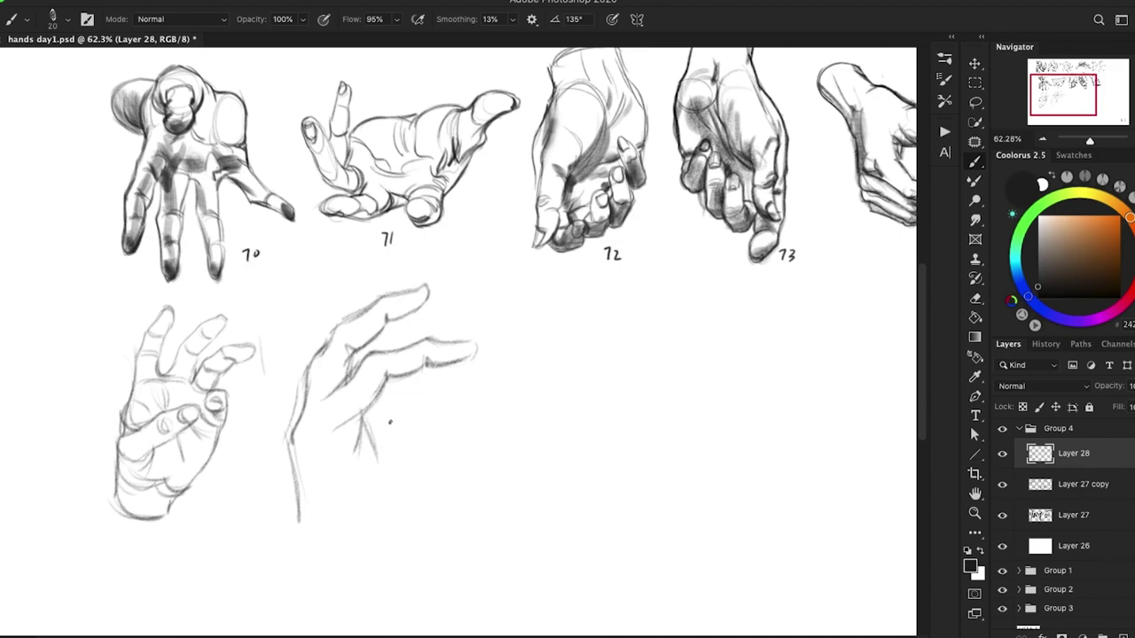
mouse_move(404, 413)
mouse_down()
mouse_move(367, 428)
mouse_move(391, 385)
mouse_move(433, 374)
mouse_move(466, 392)
mouse_move(475, 341)
mouse_move(477, 352)
mouse_up()
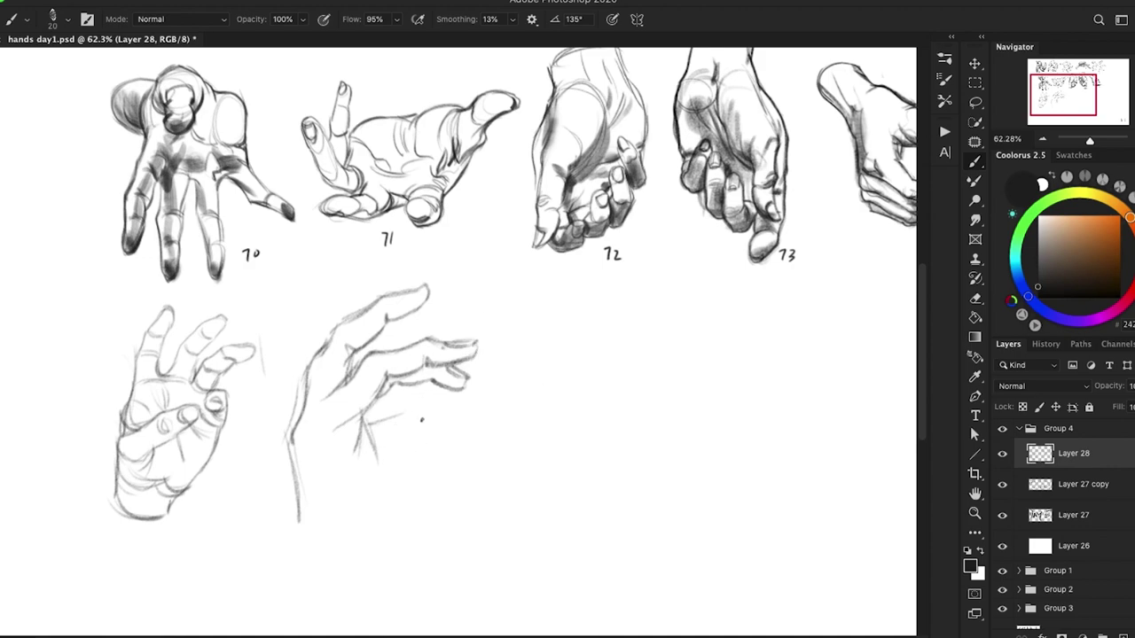
Step: Draw the second hand's bent lower finger with its joint lines, and add light palm curves near its base
mouse_move(363, 431)
mouse_down()
mouse_move(413, 414)
mouse_move(422, 433)
mouse_move(448, 440)
mouse_up()
mouse_move(405, 485)
mouse_down()
mouse_move(474, 435)
mouse_move(431, 436)
mouse_move(448, 446)
mouse_move(395, 422)
mouse_move(403, 446)
mouse_up()
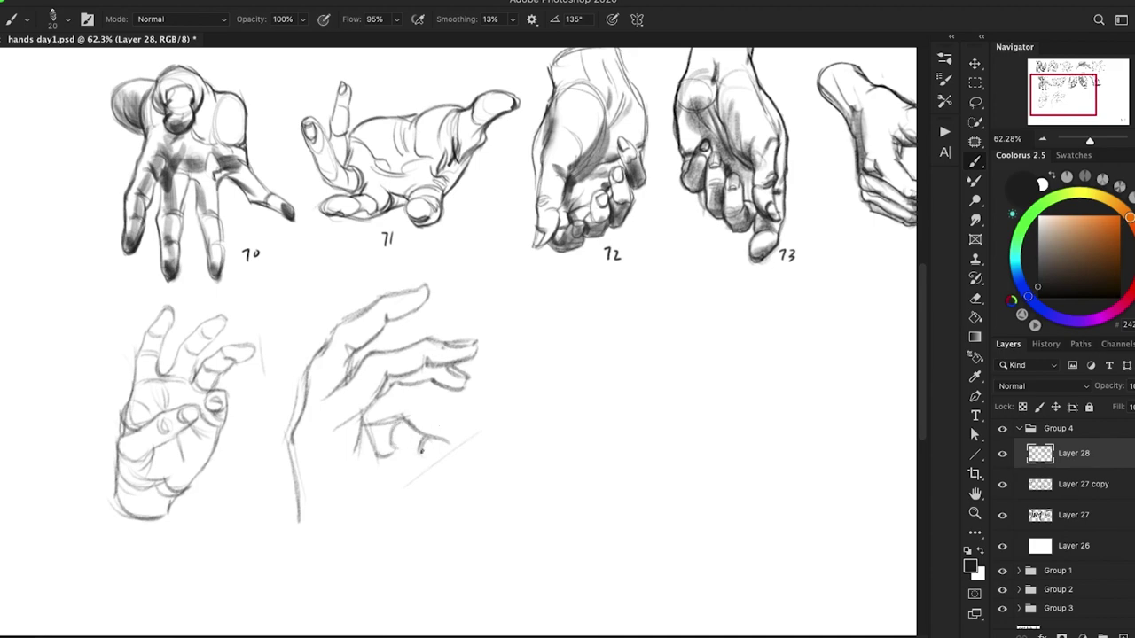
drag(394, 447, 418, 454)
drag(422, 452, 459, 450)
mouse_move(373, 407)
mouse_down()
mouse_move(336, 417)
mouse_move(342, 383)
mouse_move(304, 434)
mouse_move(359, 443)
mouse_move(358, 454)
mouse_up()
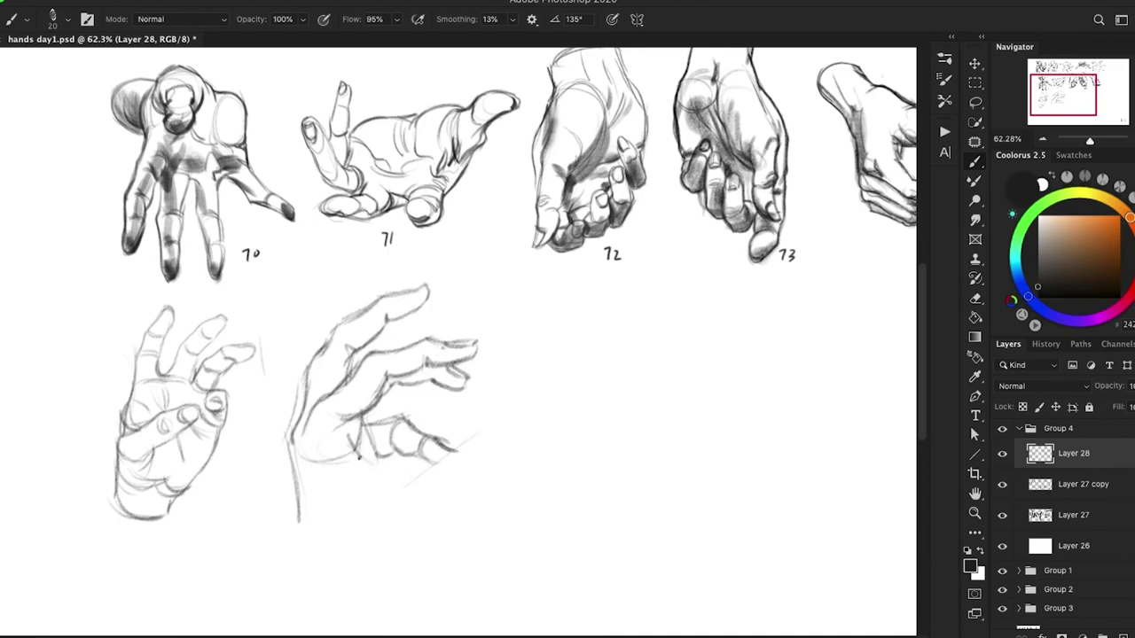
Step: Sketch the second hand's thumb meeting the bent finger, and round out the fleshy thumb base
mouse_move(366, 484)
mouse_down()
mouse_move(498, 445)
mouse_move(494, 461)
mouse_move(428, 504)
mouse_move(457, 483)
mouse_up()
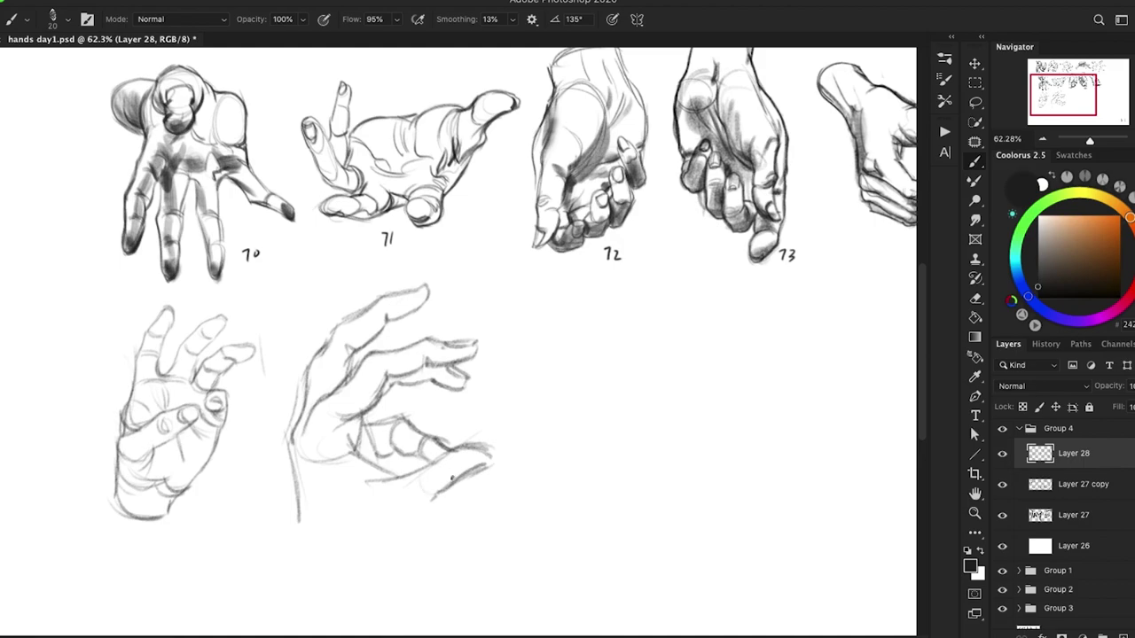
mouse_move(378, 538)
mouse_down()
mouse_move(439, 495)
mouse_move(442, 463)
mouse_move(438, 492)
mouse_move(419, 473)
mouse_move(440, 468)
mouse_move(433, 494)
mouse_move(465, 463)
mouse_move(446, 415)
mouse_move(431, 425)
mouse_move(427, 454)
mouse_up()
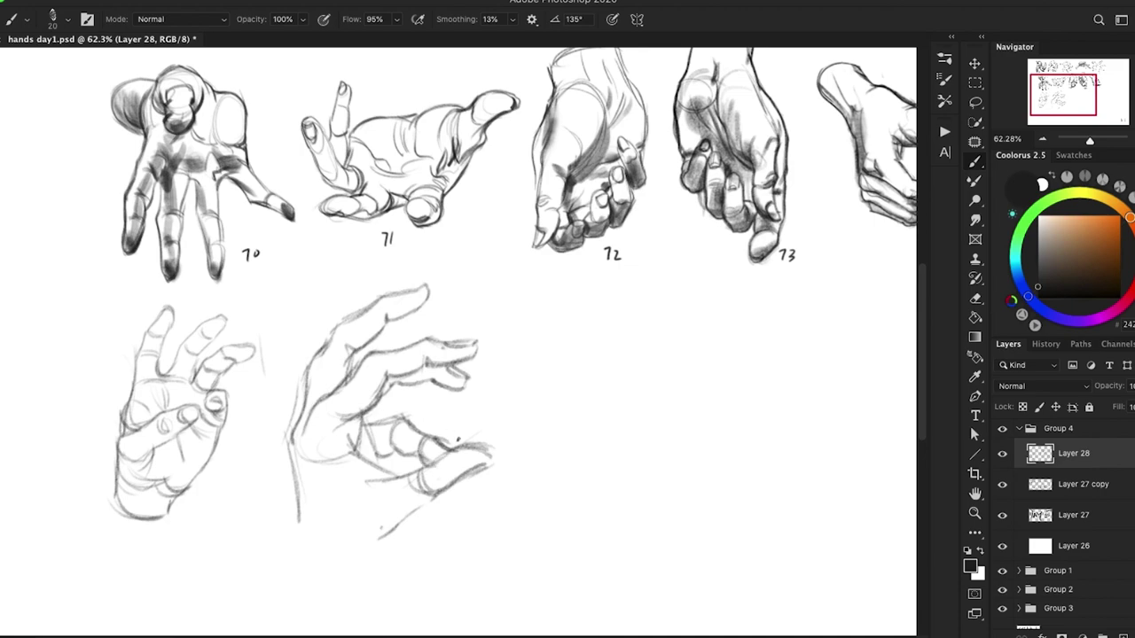
drag(408, 522, 438, 495)
drag(333, 544, 404, 531)
drag(352, 487, 337, 544)
drag(405, 523, 323, 541)
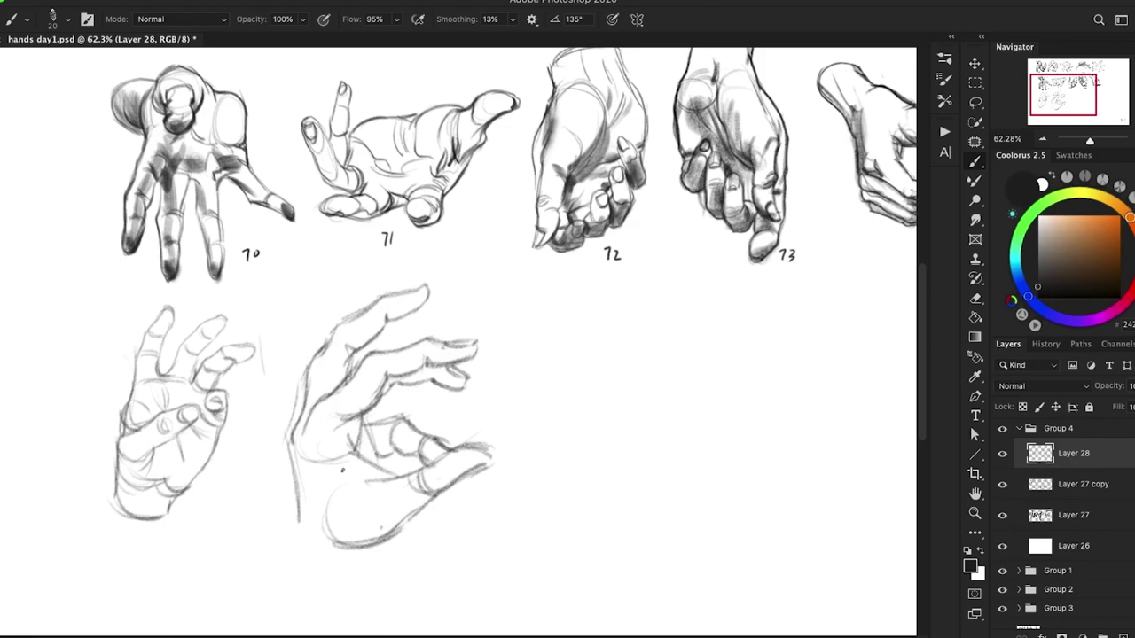
Step: Extend the second hand's outer edge to the wrist and curve it around under the thumb base
mouse_move(298, 441)
mouse_down()
mouse_move(293, 532)
mouse_move(326, 578)
mouse_up()
mouse_move(379, 542)
mouse_down()
mouse_move(291, 549)
mouse_move(286, 530)
mouse_move(358, 564)
mouse_move(374, 553)
mouse_move(304, 553)
mouse_up()
drag(299, 524, 284, 553)
mouse_move(353, 555)
mouse_down()
mouse_move(330, 560)
mouse_move(345, 580)
mouse_move(357, 559)
mouse_up()
drag(403, 522, 355, 547)
drag(387, 541, 425, 508)
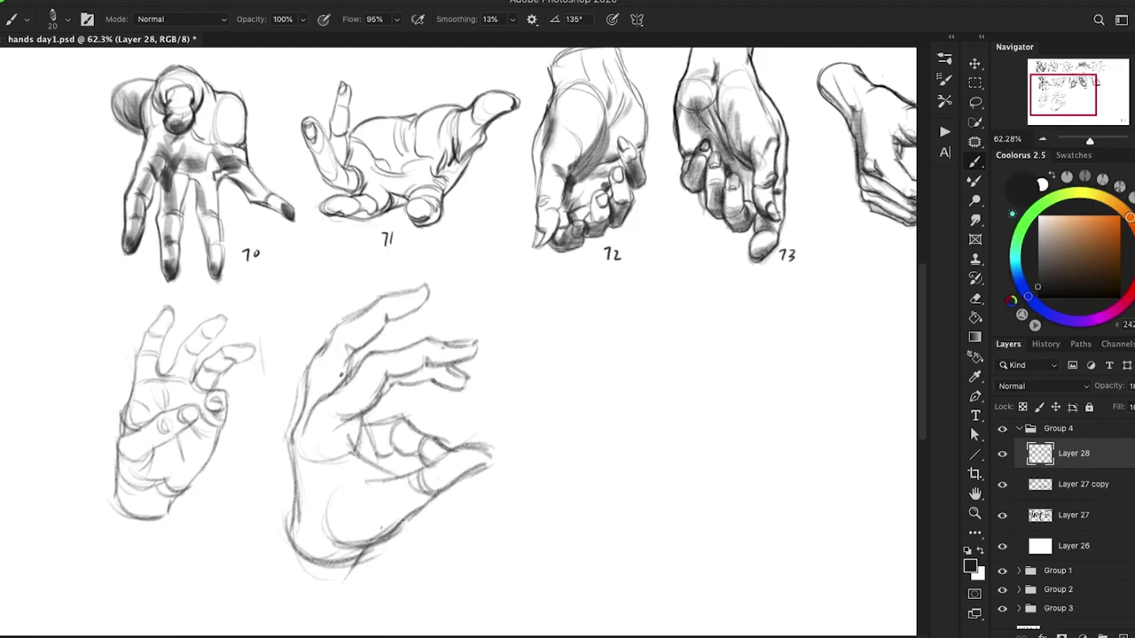
Step: Strengthen the second hand's back contour and the lines where the bent finger joins the palm
mouse_move(301, 456)
mouse_down()
mouse_move(315, 411)
mouse_move(300, 477)
mouse_up()
drag(361, 417, 379, 458)
mouse_move(293, 441)
mouse_down()
mouse_move(310, 360)
mouse_move(341, 321)
mouse_up()
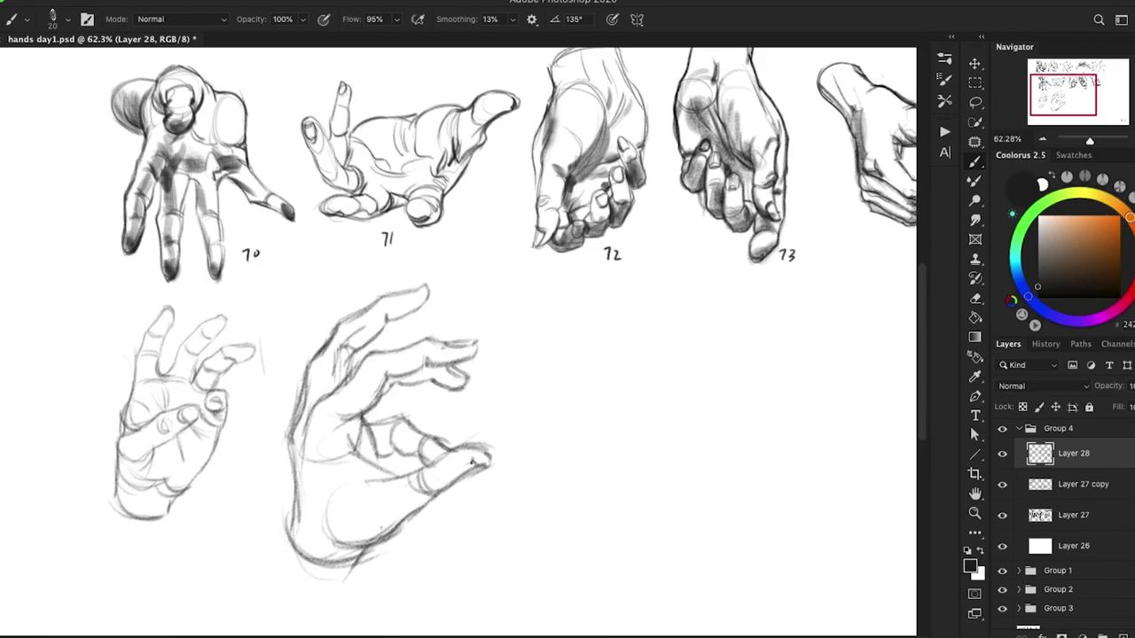
Step: Draw the second hand's thumbnail, strengthen its lower wrist contour, and darken the line where the bent finger meets the palm
drag(469, 460, 450, 480)
key(ctrl+z)
drag(470, 463, 456, 477)
drag(300, 557, 341, 568)
drag(377, 473, 373, 440)
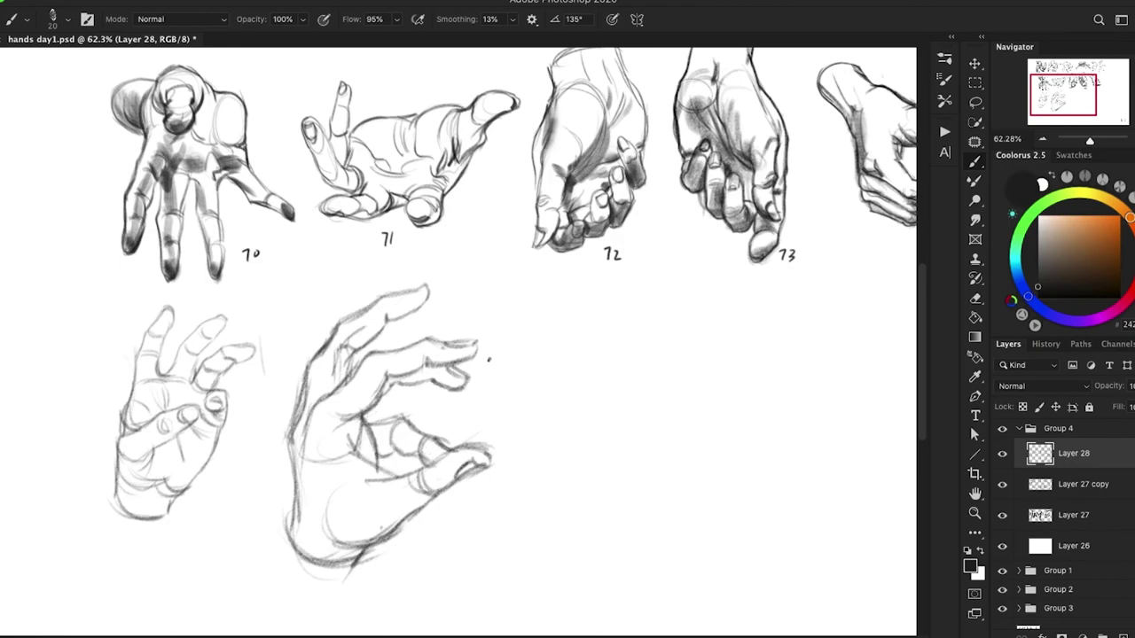
Step: Select the second hand and scale it down to about 65%, placing it beside the first hand at a matching size
key(l)
mouse_move(522, 400)
mouse_down()
mouse_move(458, 280)
mouse_move(329, 295)
mouse_move(249, 482)
mouse_move(352, 586)
mouse_move(465, 544)
mouse_move(526, 380)
mouse_up()
key(ctrl+t)
drag(522, 262, 424, 383)
drag(377, 448, 388, 415)
drag(432, 509, 442, 521)
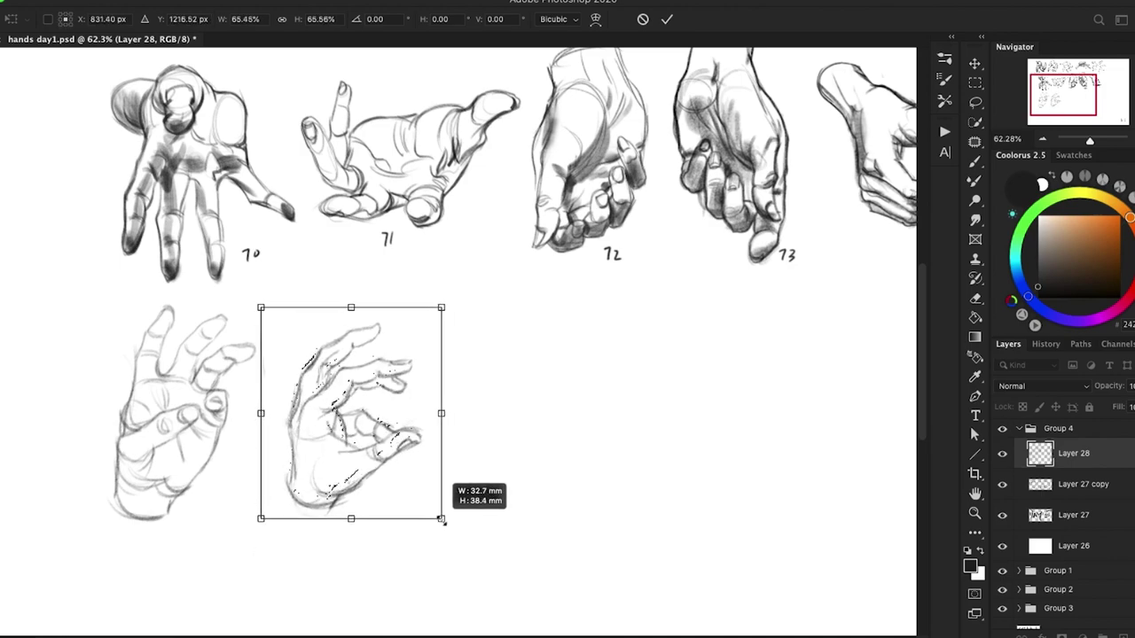
key(Return)
key(ctrl+d)
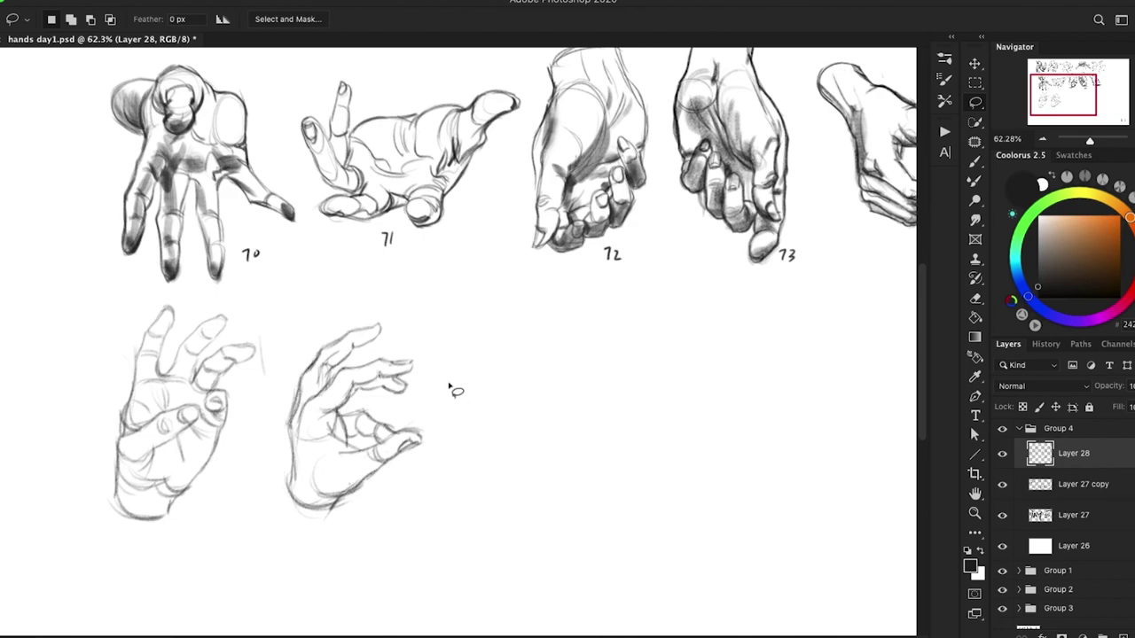
Step: Select both new hands together and duplicate them onto a new layer
mouse_move(449, 390)
mouse_down()
mouse_move(82, 362)
mouse_move(196, 561)
mouse_move(450, 456)
mouse_up()
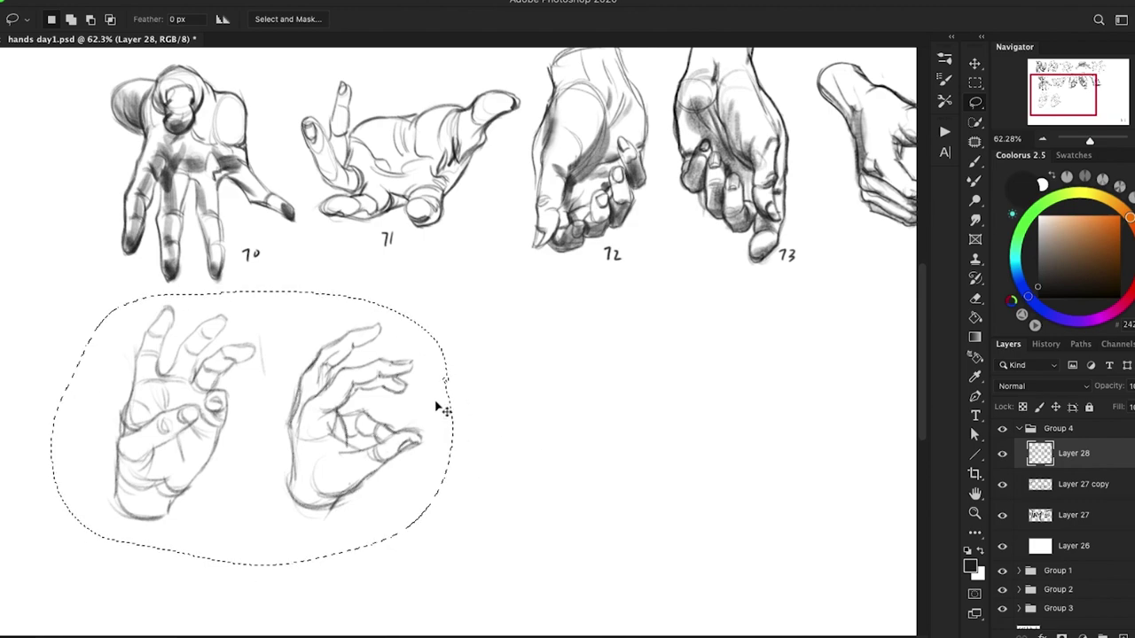
key(ctrl+j)
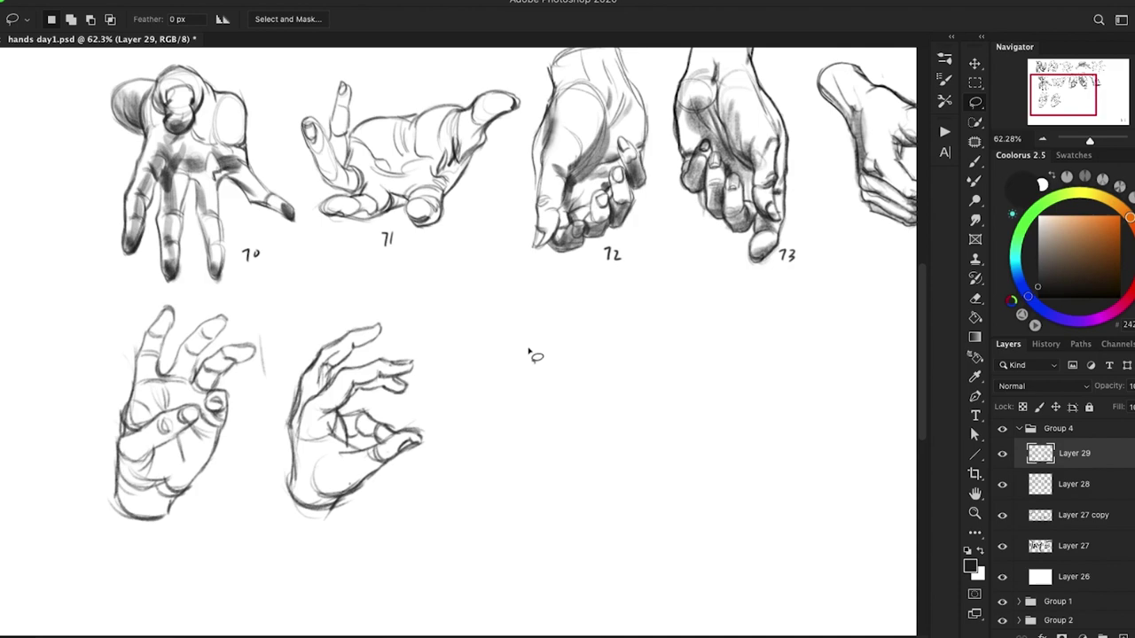
Step: Rough in the third hand's rounded palm with light brush curves in the empty space below hands 72 and 73
key(b)
mouse_move(557, 398)
mouse_down()
mouse_move(417, 387)
mouse_move(433, 365)
mouse_up()
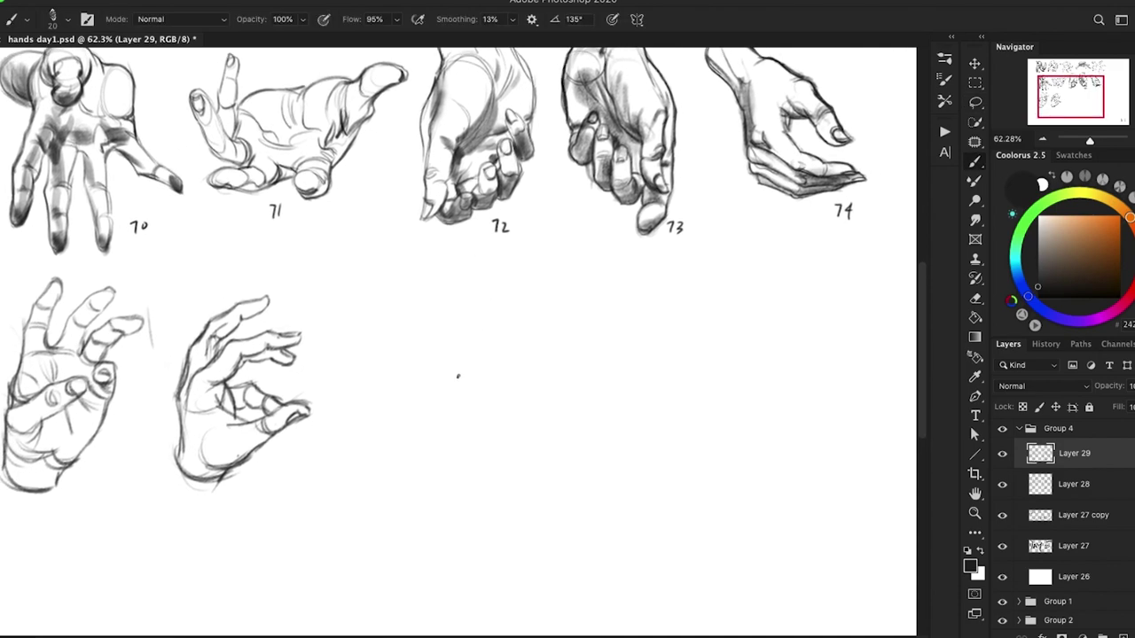
click(457, 318)
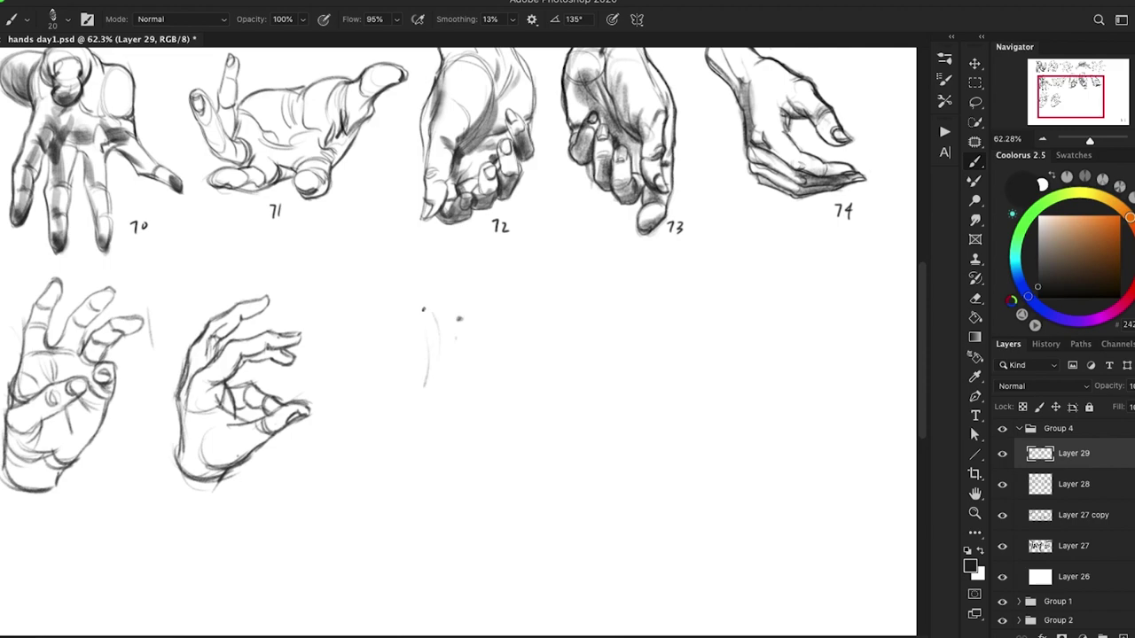
mouse_move(408, 337)
mouse_down()
mouse_move(417, 420)
mouse_move(480, 502)
mouse_up()
mouse_move(425, 447)
mouse_down()
mouse_move(496, 493)
mouse_move(533, 472)
mouse_up()
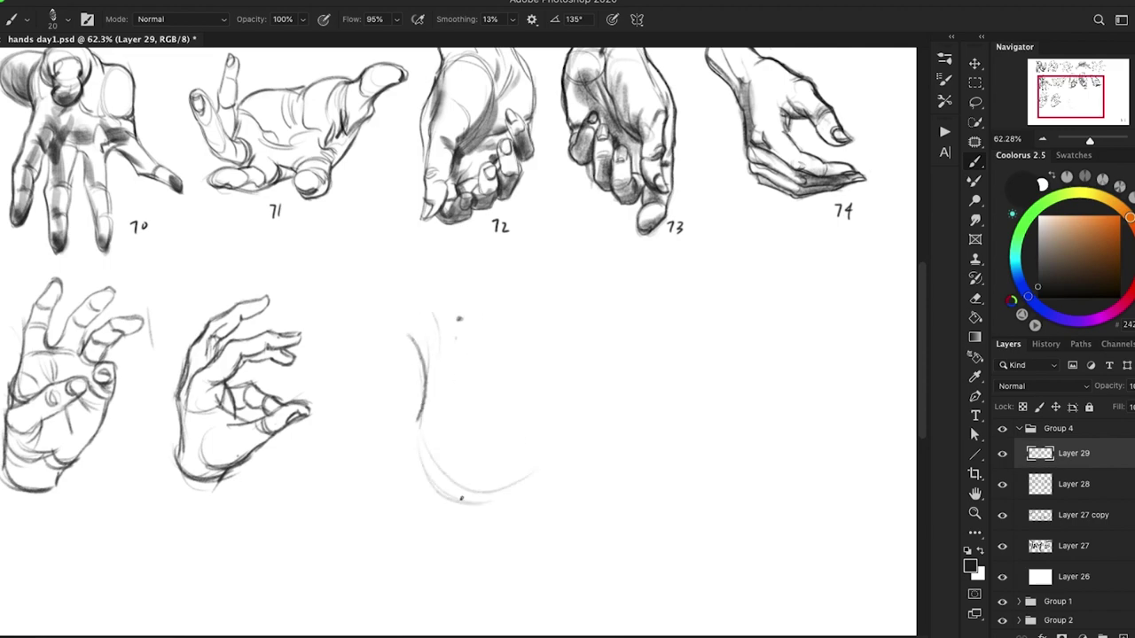
mouse_move(461, 321)
mouse_down()
mouse_move(513, 355)
mouse_move(545, 452)
mouse_up()
drag(509, 335, 547, 479)
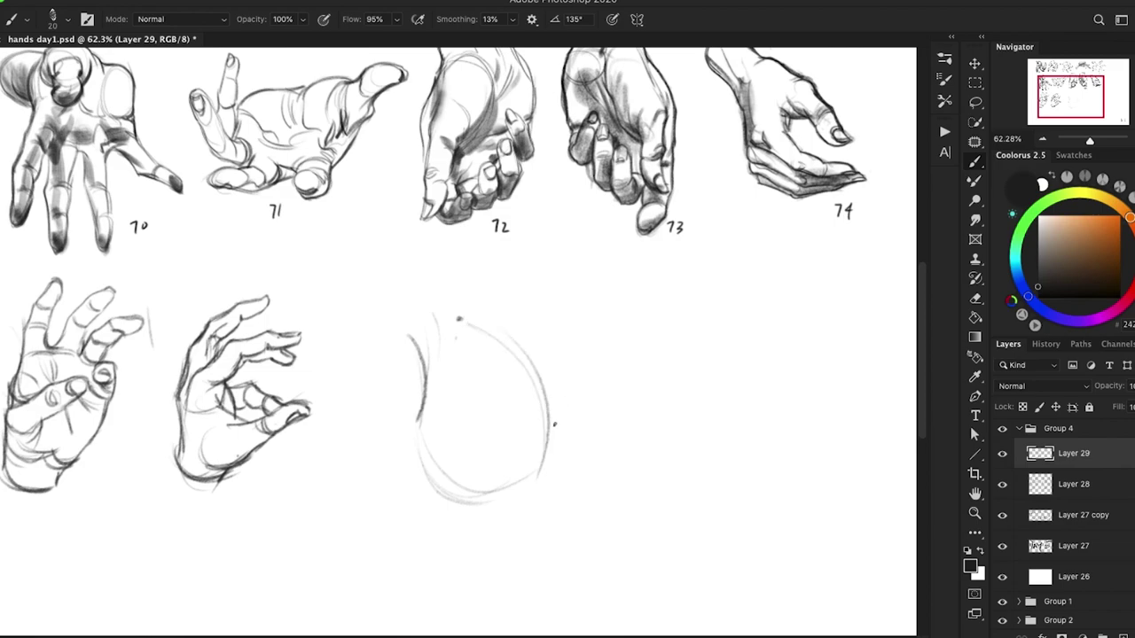
Step: Sketch the third hand's raised index finger with its joint lines, and the curled finger crossing at its base
drag(442, 365, 520, 252)
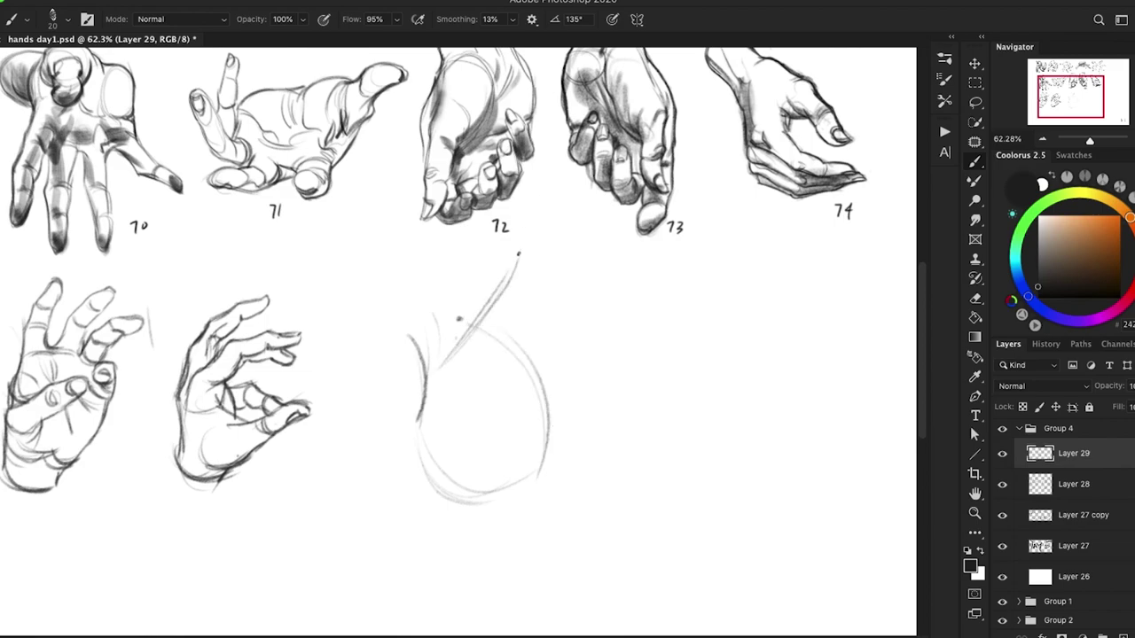
drag(493, 312, 527, 243)
mouse_move(493, 294)
mouse_down()
mouse_move(540, 242)
mouse_move(515, 328)
mouse_up()
drag(543, 246, 512, 341)
mouse_move(537, 266)
mouse_down()
mouse_move(510, 305)
mouse_move(546, 301)
mouse_move(499, 314)
mouse_move(519, 289)
mouse_move(528, 316)
mouse_move(536, 275)
mouse_move(506, 355)
mouse_move(543, 270)
mouse_move(509, 351)
mouse_up()
mouse_move(456, 324)
mouse_down()
mouse_move(474, 363)
mouse_move(501, 373)
mouse_up()
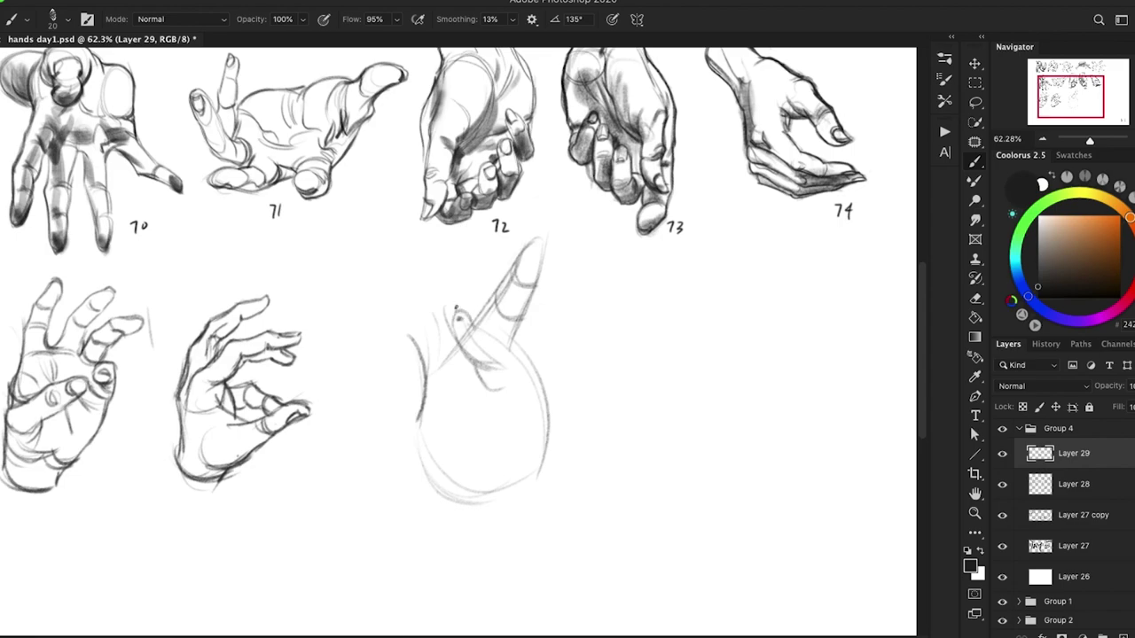
drag(456, 310, 514, 354)
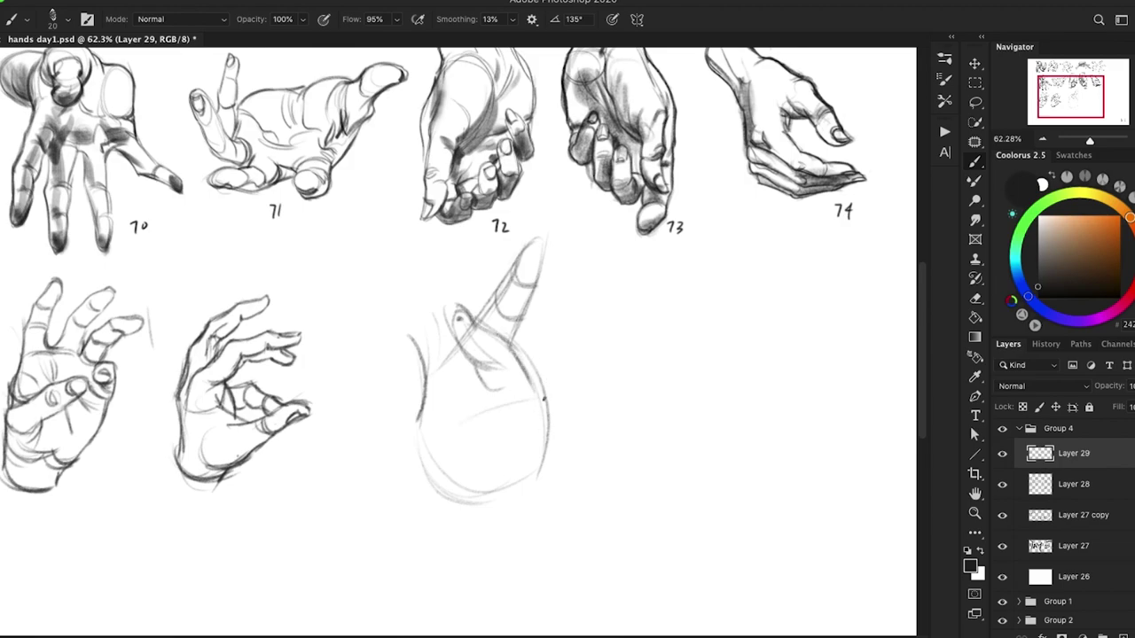
Step: Draw the third hand's folded finger across the palm, with its rounded fingertip and the knuckle at the outer edge
mouse_move(447, 433)
mouse_down()
mouse_move(547, 406)
mouse_move(517, 401)
mouse_move(449, 420)
mouse_move(547, 398)
mouse_up()
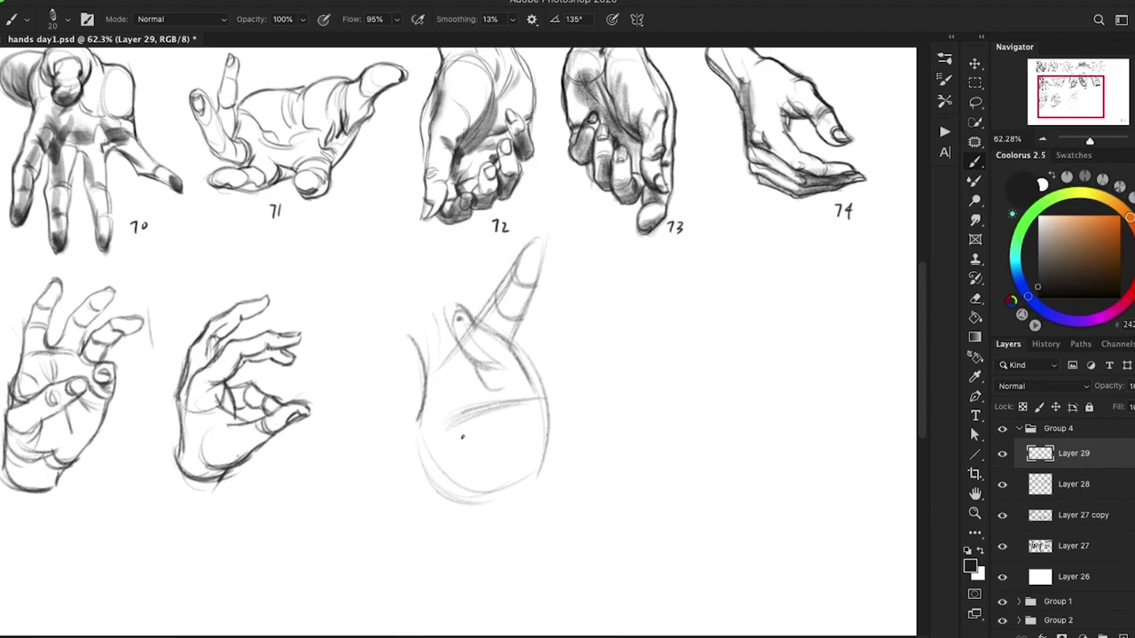
mouse_move(498, 405)
mouse_down()
mouse_move(451, 422)
mouse_move(481, 434)
mouse_move(494, 425)
mouse_move(491, 434)
mouse_up()
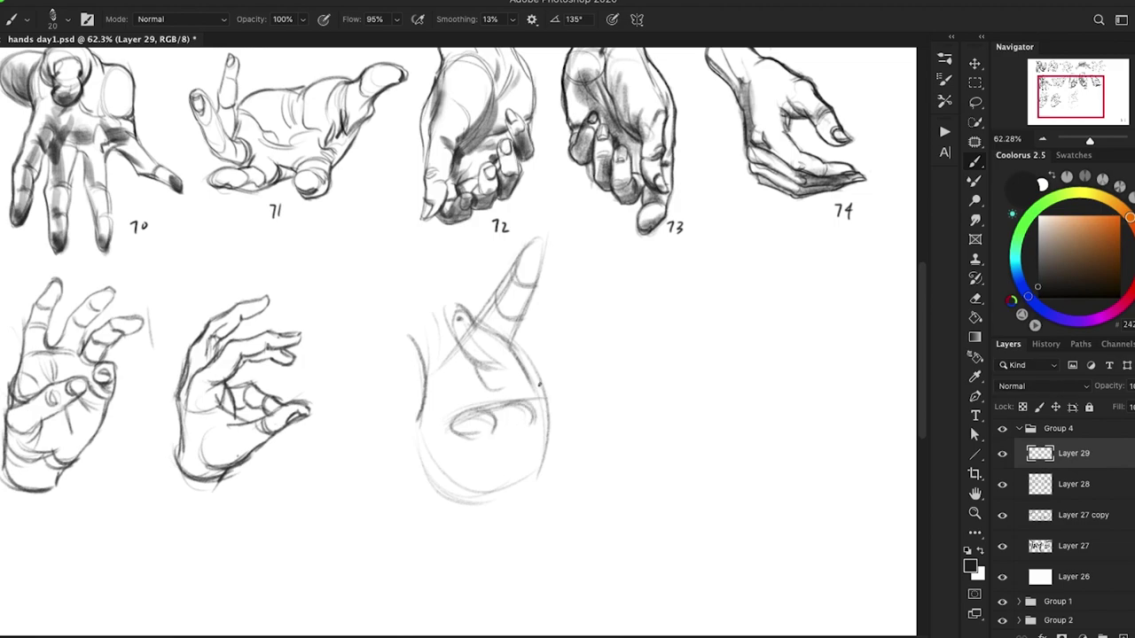
mouse_move(526, 400)
mouse_down()
mouse_move(565, 409)
mouse_move(558, 459)
mouse_up()
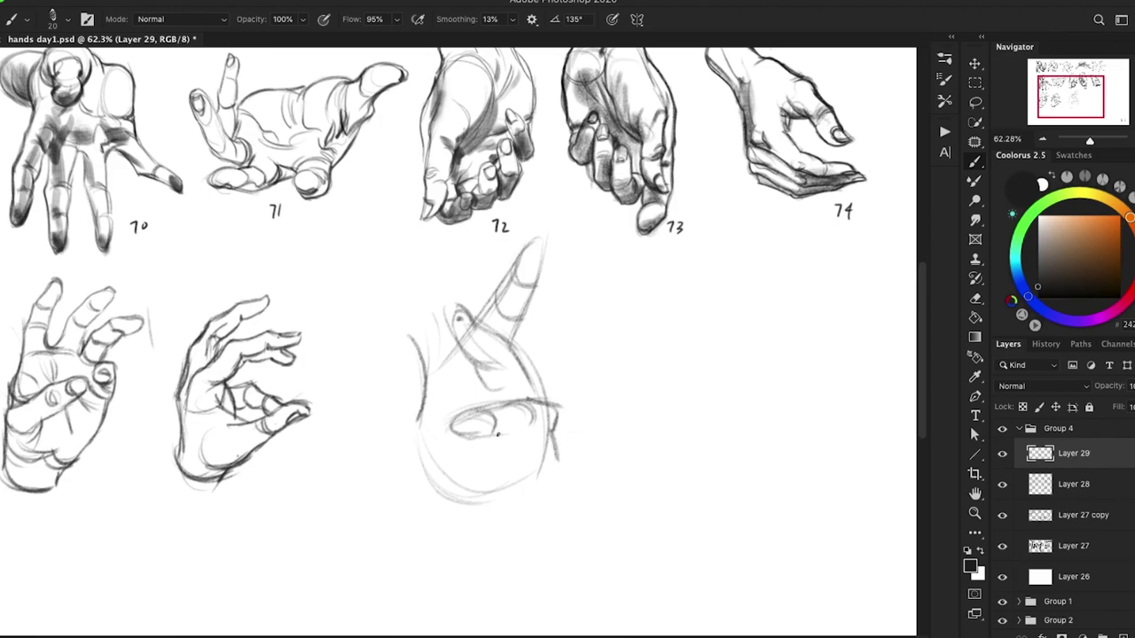
mouse_move(483, 434)
mouse_down()
mouse_move(543, 432)
mouse_move(476, 442)
mouse_up()
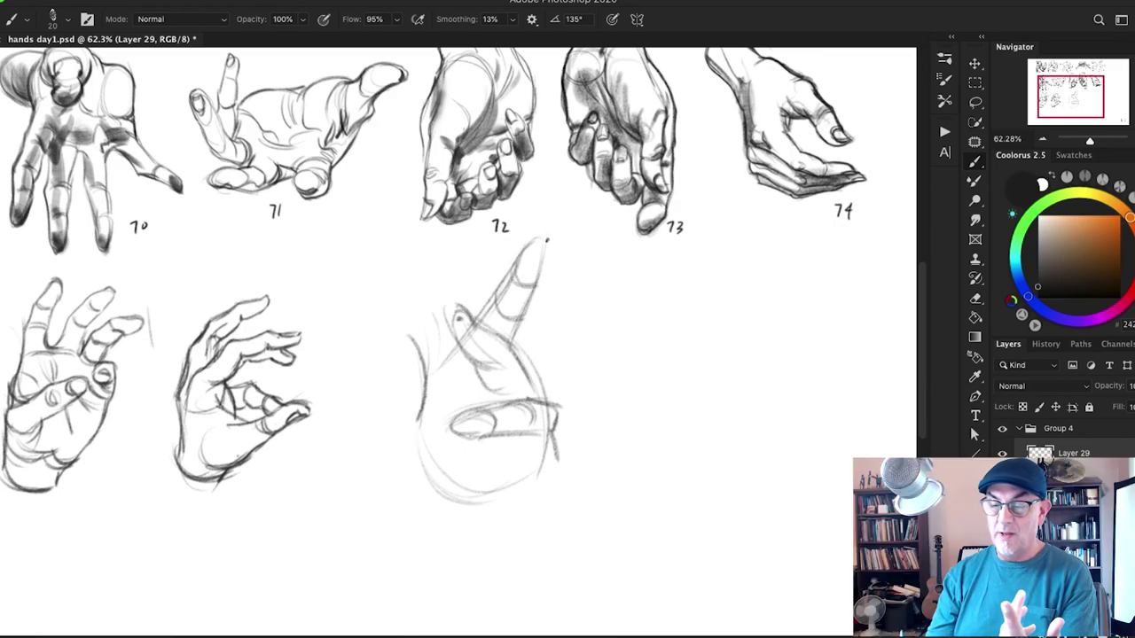
Step: Firm up the raised index finger's tip, and detail the folded finger's rounded tip, reducing the brush size to 15
mouse_move(539, 238)
mouse_down()
mouse_move(545, 247)
mouse_move(523, 249)
mouse_move(542, 264)
mouse_move(538, 285)
mouse_up()
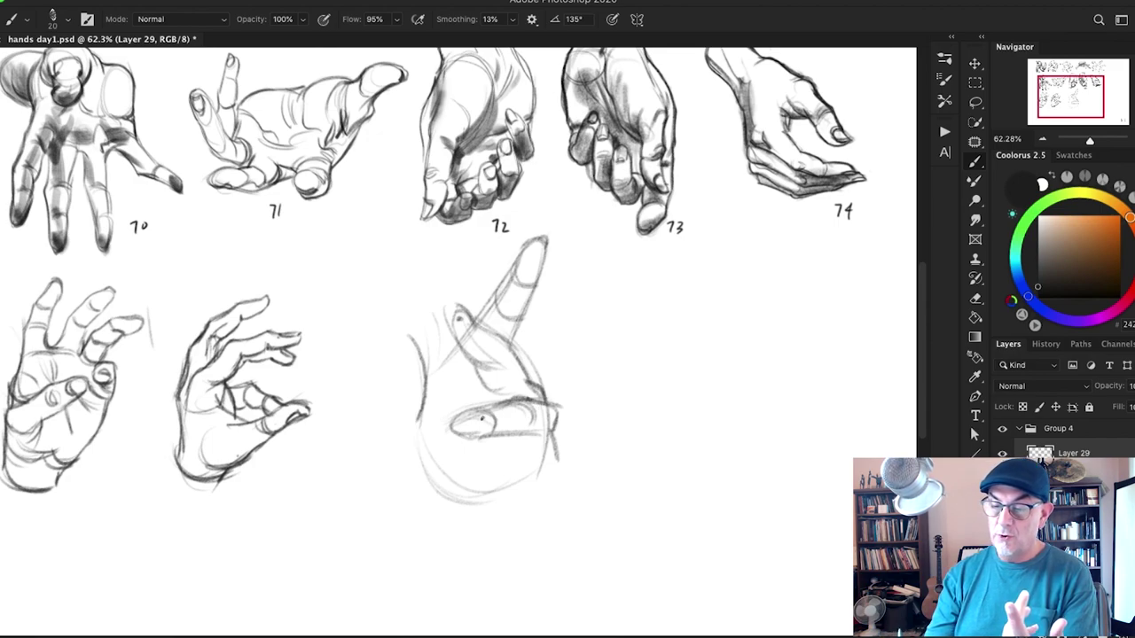
mouse_move(461, 417)
mouse_down()
mouse_move(477, 429)
mouse_move(481, 415)
mouse_move(478, 435)
mouse_up()
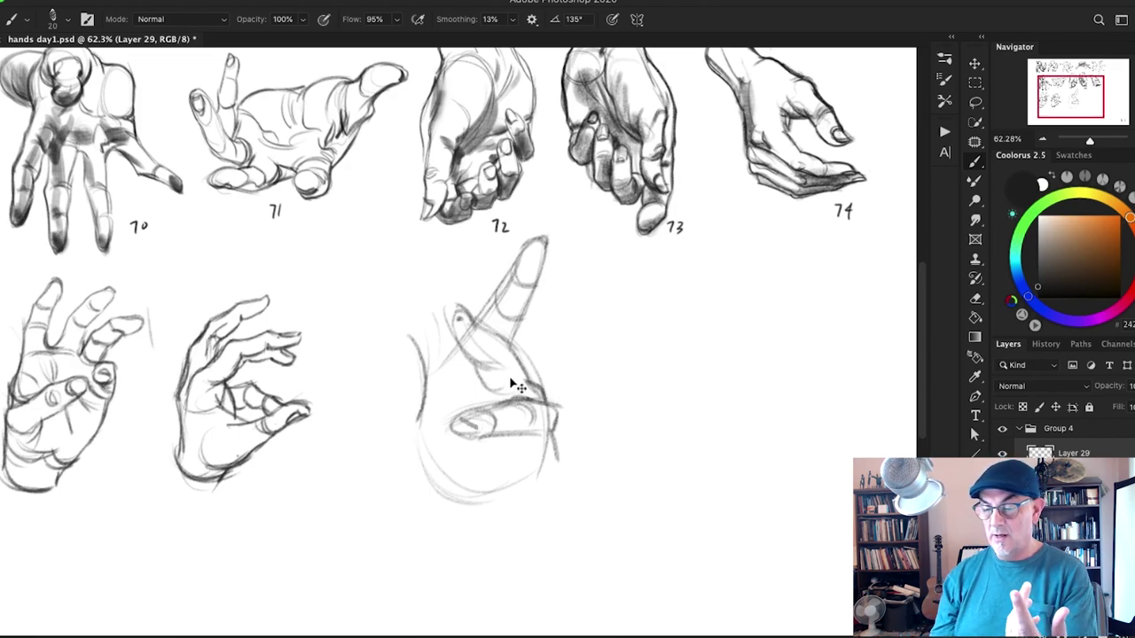
key([)
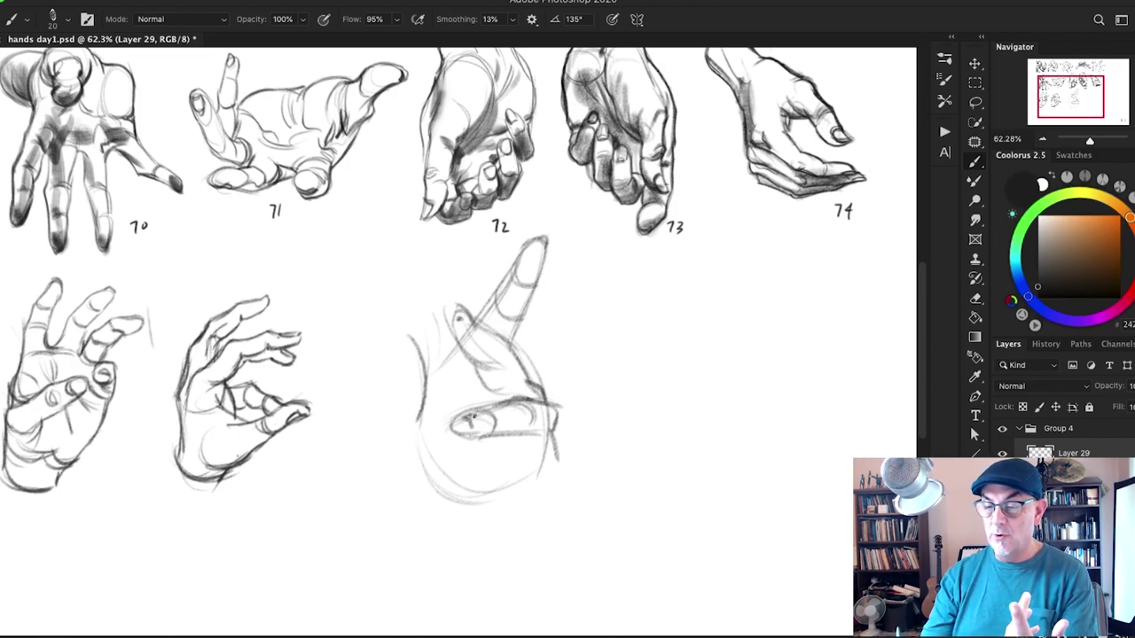
drag(476, 420, 479, 432)
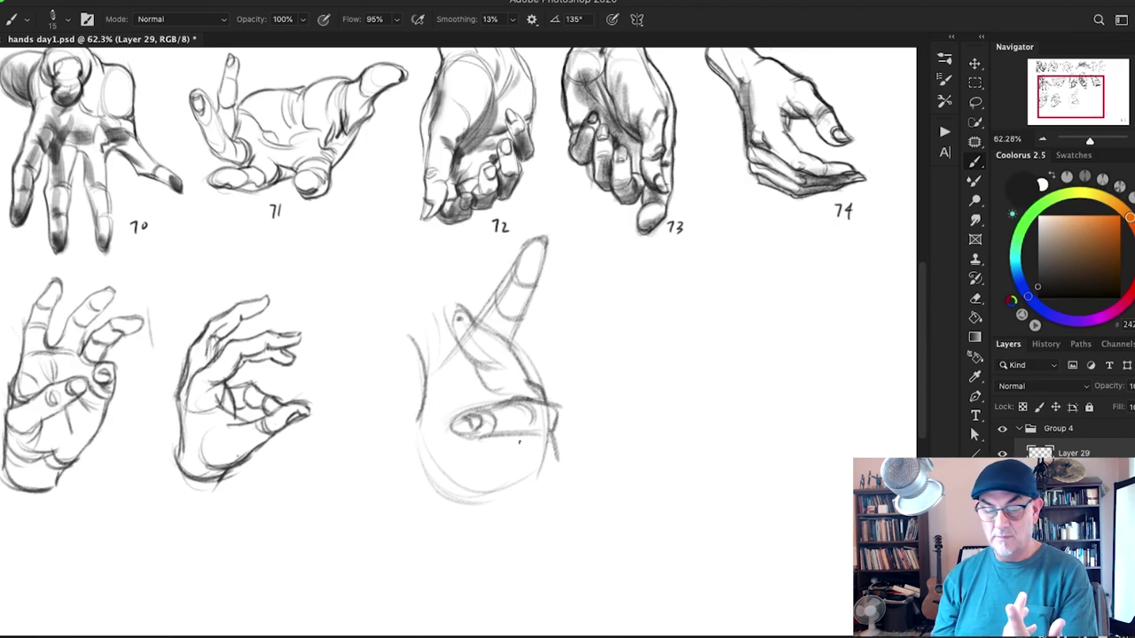
Step: Sketch the lower folded finger's slanted guide lines, the hand's outer edge, and the curved bottom of the palm
mouse_move(535, 439)
mouse_down()
mouse_move(458, 476)
mouse_move(446, 509)
mouse_up()
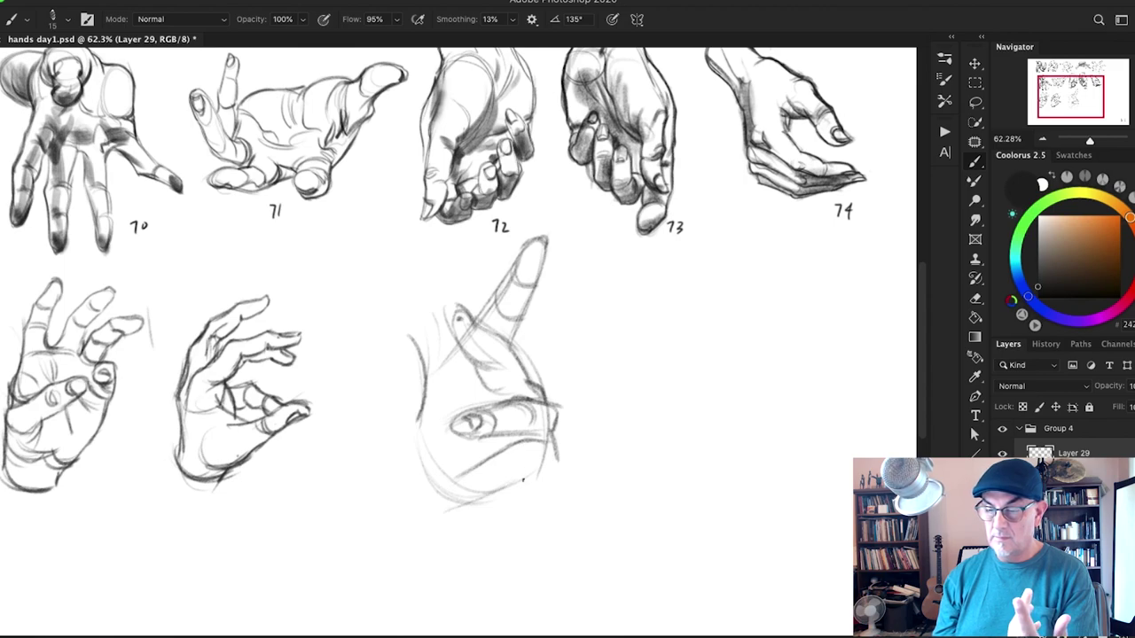
drag(539, 477, 441, 515)
drag(560, 459, 526, 540)
mouse_move(440, 515)
mouse_down()
mouse_move(450, 529)
mouse_move(438, 510)
mouse_up()
drag(542, 530, 476, 540)
mouse_move(500, 528)
mouse_down()
mouse_move(430, 517)
mouse_move(400, 534)
mouse_up()
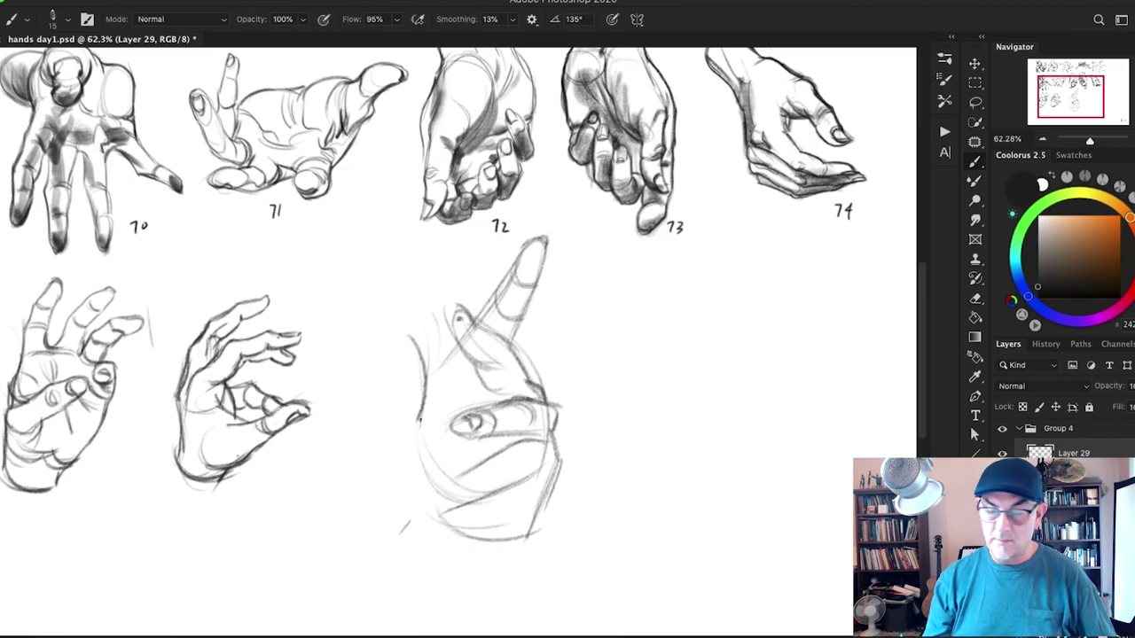
Step: Draw the third hand's upright thumb, from the fleshy base contour up to the tip and down its inner edge
drag(410, 489, 398, 533)
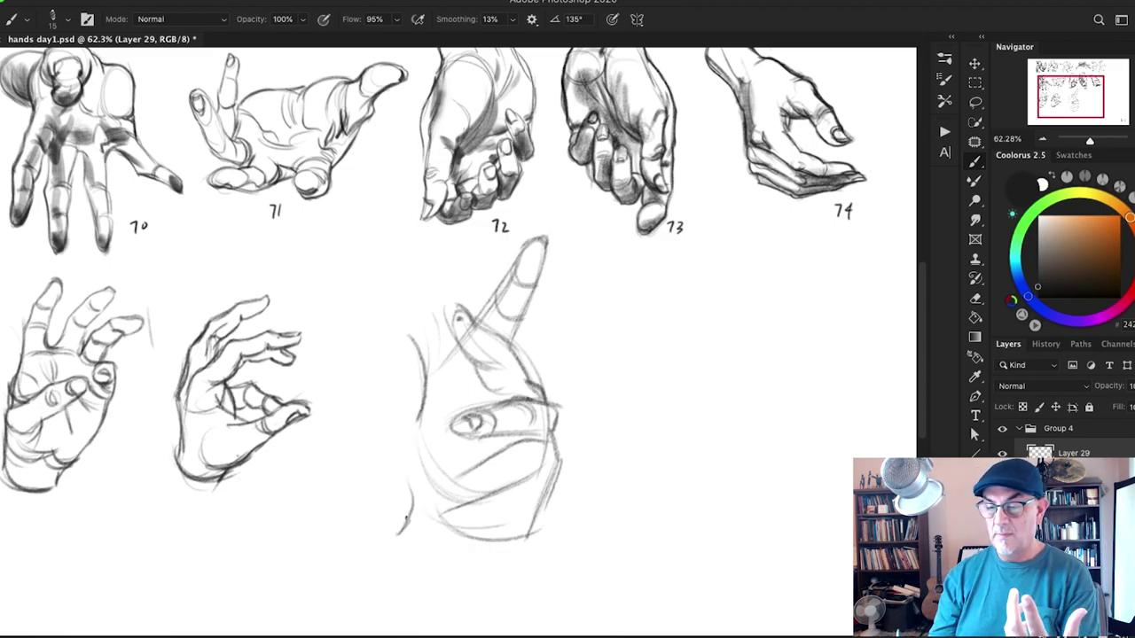
drag(384, 442, 404, 528)
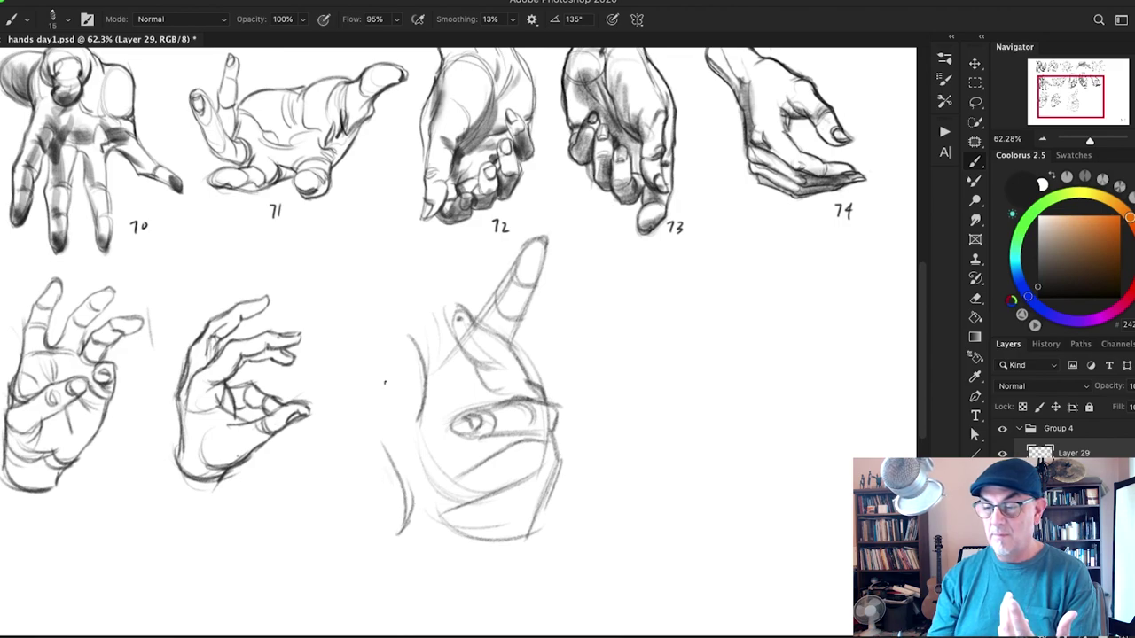
drag(383, 417, 373, 440)
drag(387, 397, 372, 438)
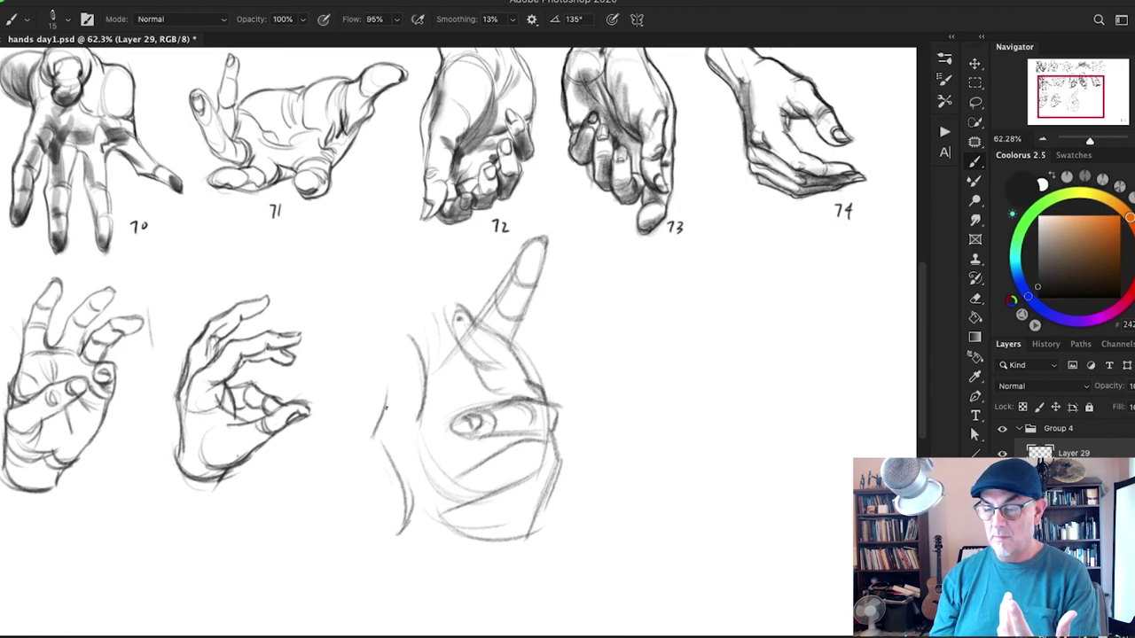
drag(388, 372, 390, 410)
drag(384, 335, 387, 375)
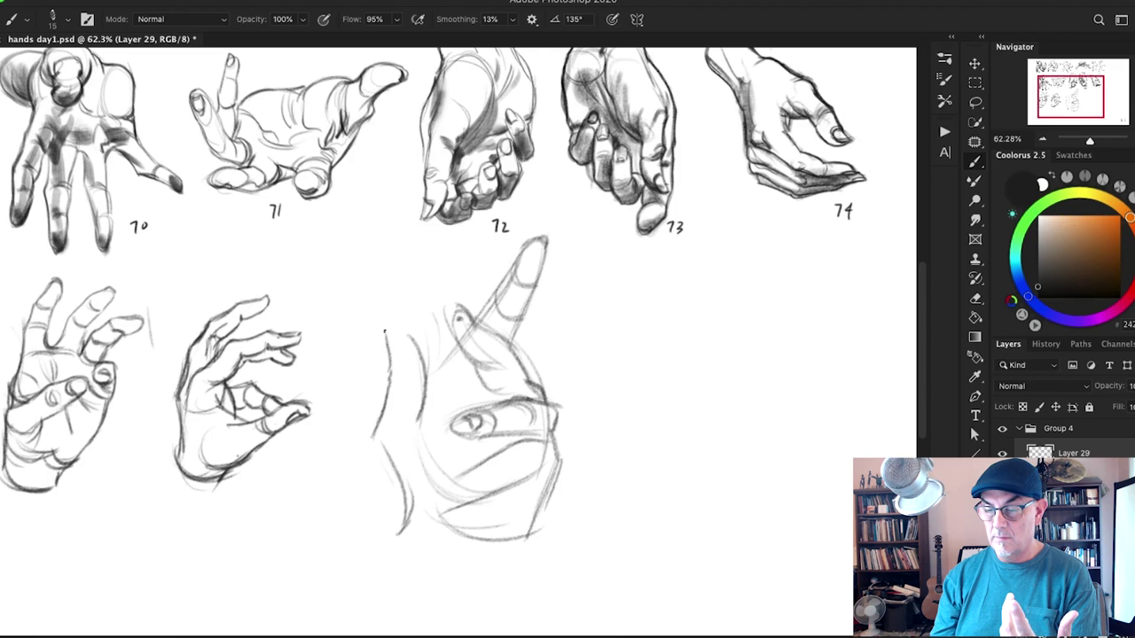
mouse_move(385, 335)
mouse_down()
mouse_move(406, 327)
mouse_move(423, 406)
mouse_move(422, 362)
mouse_move(422, 382)
mouse_move(431, 374)
mouse_move(432, 420)
mouse_up()
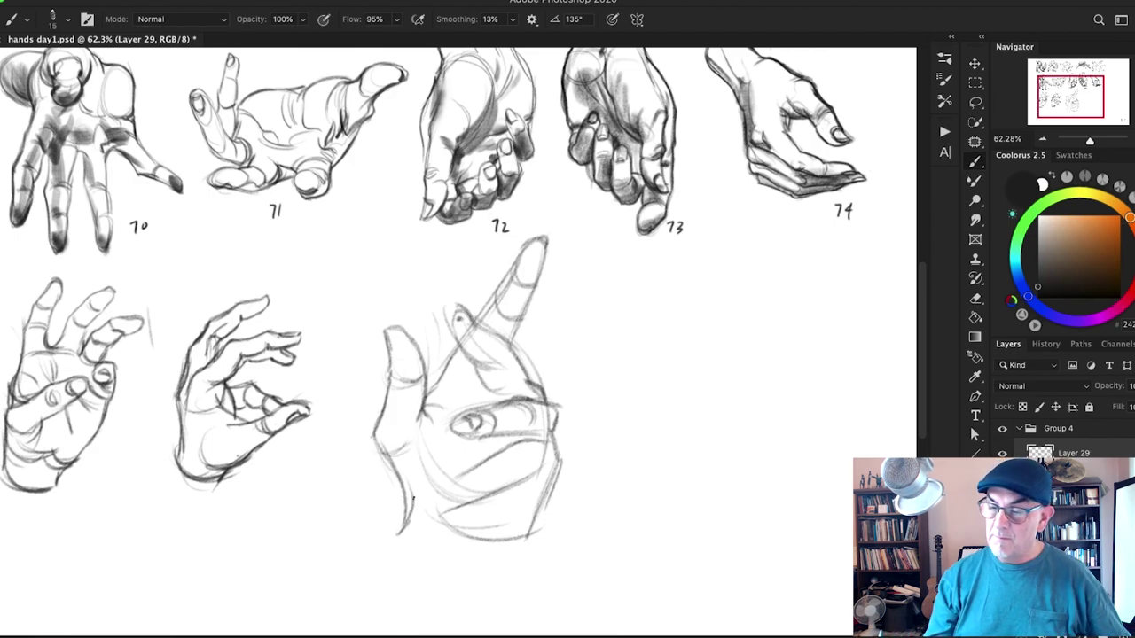
Step: Strengthen the thumb base contour and close the third hand with curved wrist lines under the palm
drag(393, 547, 406, 523)
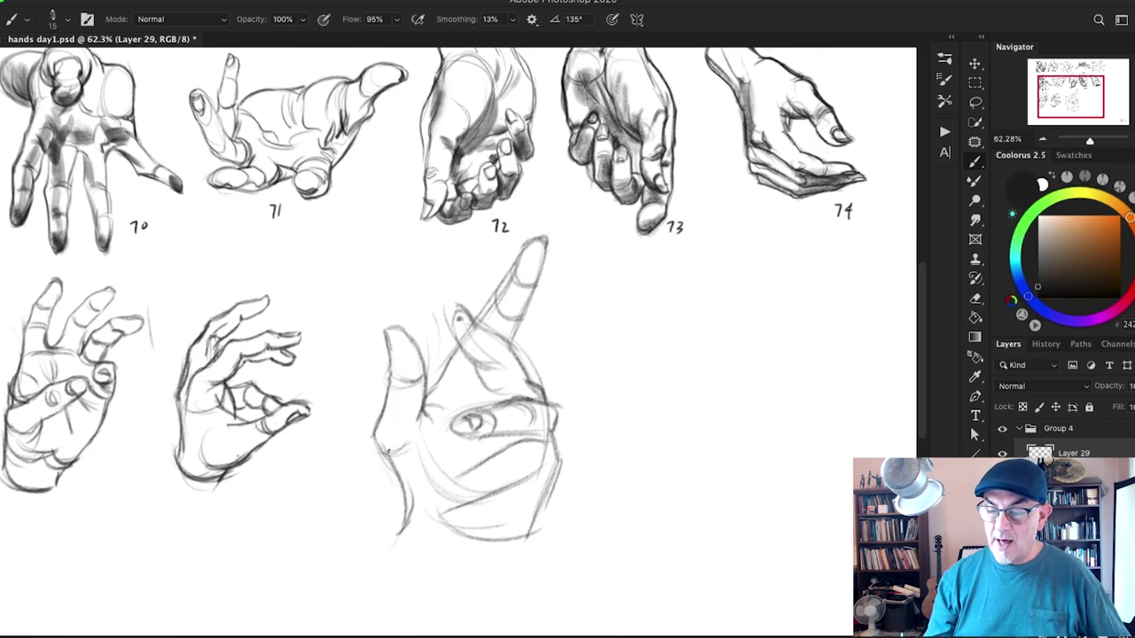
drag(392, 472, 407, 521)
mouse_move(376, 441)
mouse_down()
mouse_move(406, 513)
mouse_move(423, 528)
mouse_move(502, 557)
mouse_move(521, 518)
mouse_move(499, 563)
mouse_move(513, 541)
mouse_up()
drag(548, 484, 499, 567)
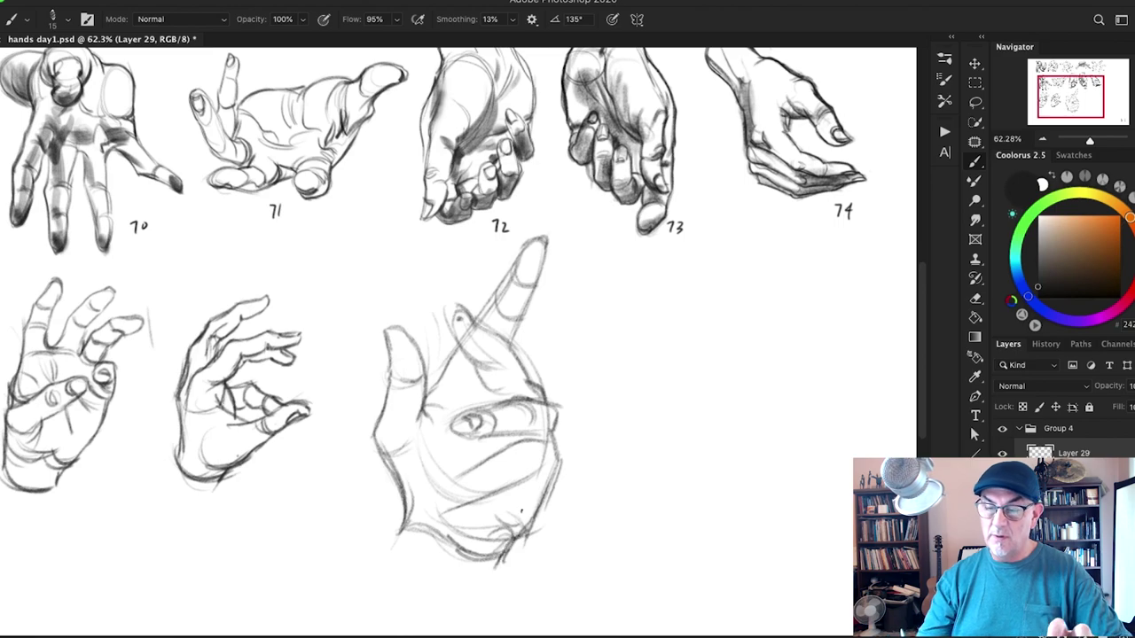
Step: Outline the lower folded finger with its rounded tip, joints and outer knuckle, and add inner contour lines to the thumb
drag(543, 507, 523, 535)
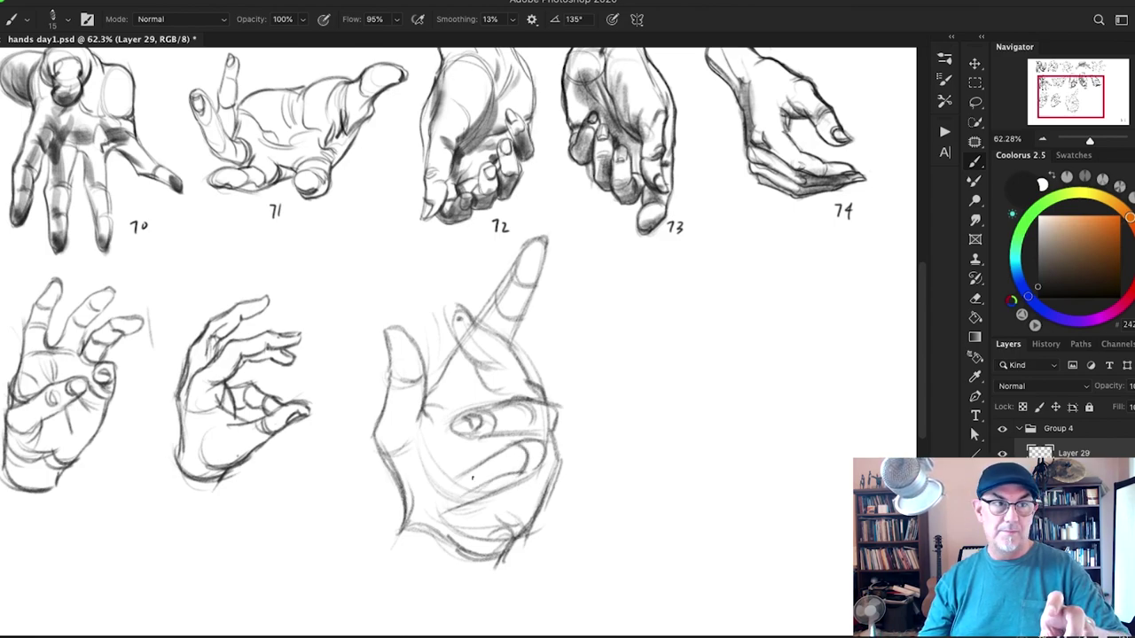
drag(458, 477, 482, 491)
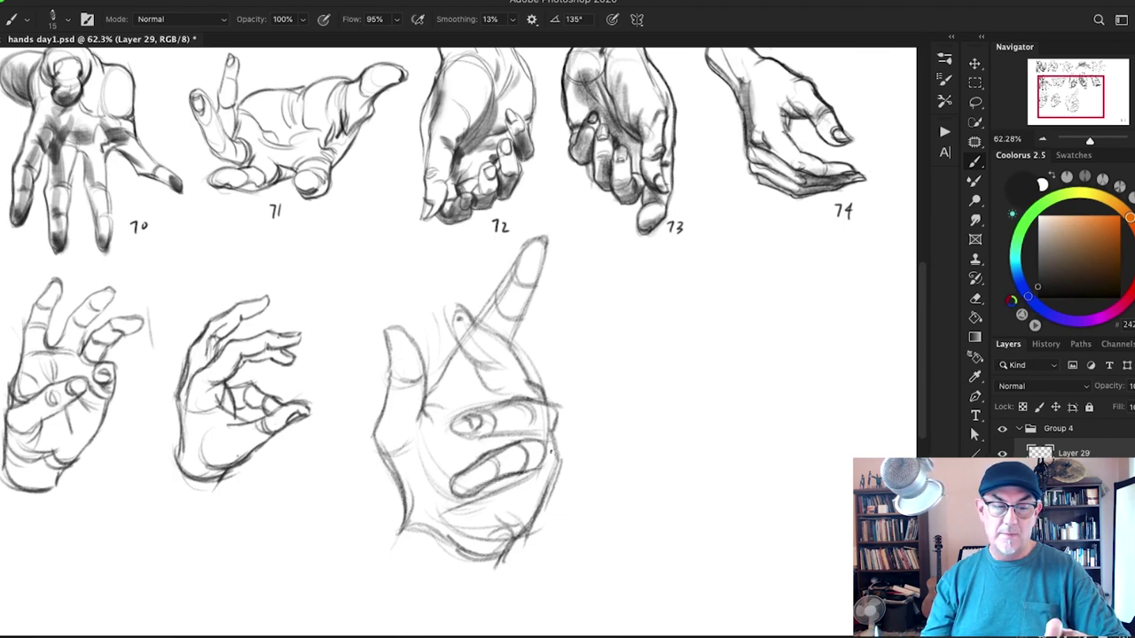
mouse_move(529, 442)
mouse_down()
mouse_move(563, 457)
mouse_move(547, 497)
mouse_up()
drag(563, 458, 539, 498)
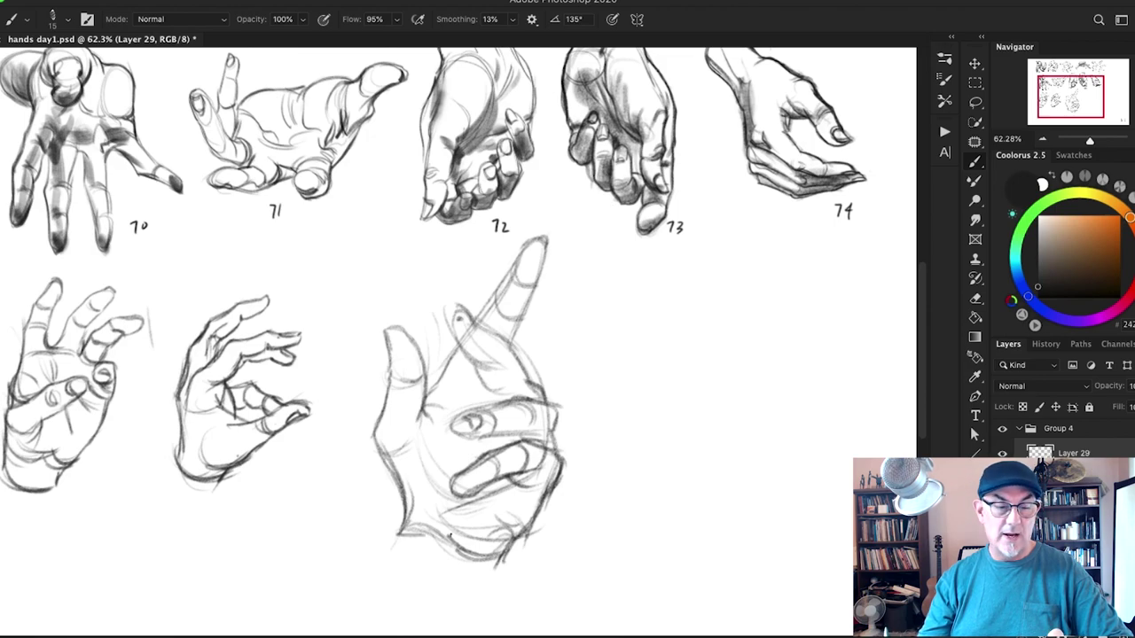
drag(419, 411, 398, 445)
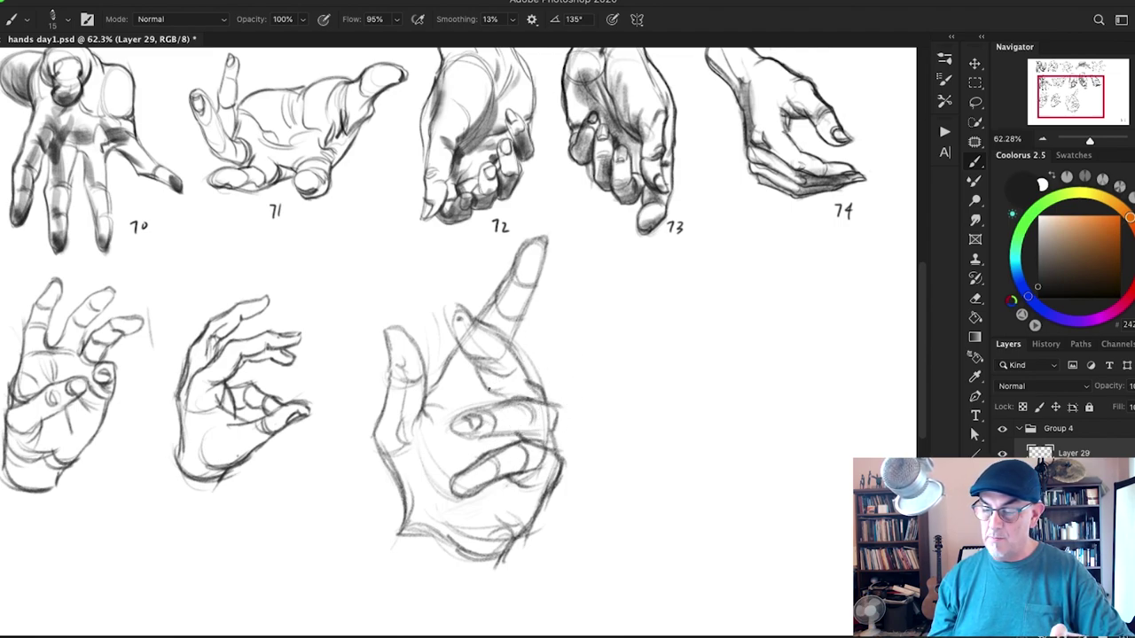
Step: Shade the third hand's raised index finger and the palm area below it with broad, soft brush strokes
drag(491, 402, 523, 395)
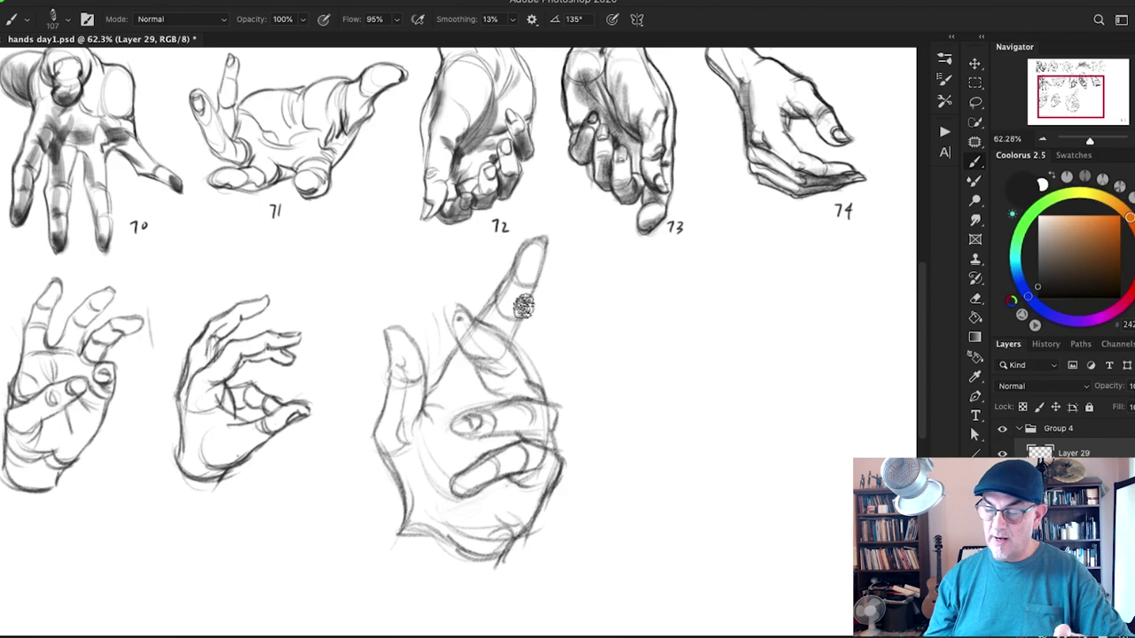
drag(526, 251, 492, 323)
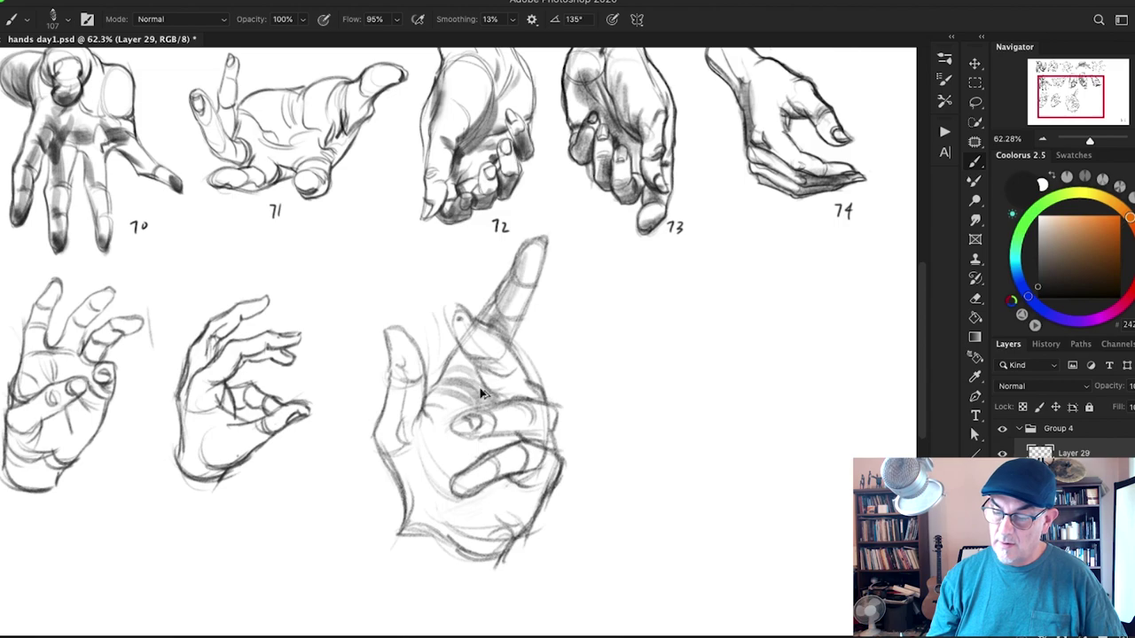
drag(482, 391, 494, 398)
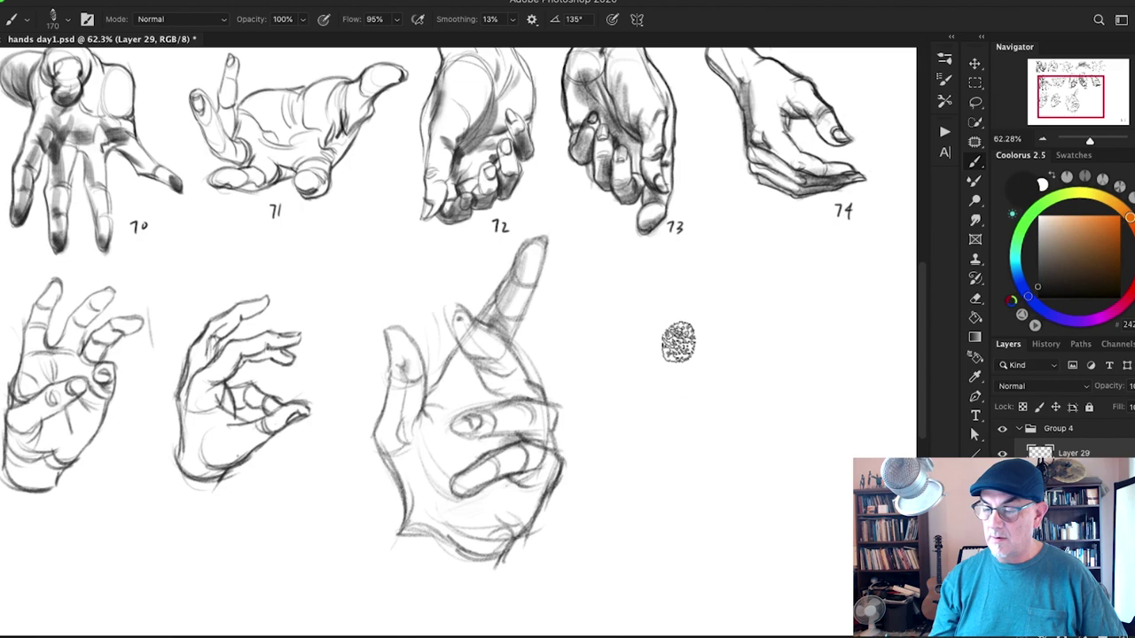
Step: Select the third hand sketch, scale it to 63.54%, and place it beside the second hand in the row
key(l)
mouse_move(584, 325)
mouse_down()
mouse_move(511, 230)
mouse_move(386, 298)
mouse_move(345, 506)
mouse_move(545, 540)
mouse_move(568, 372)
mouse_up()
key(ctrl+t)
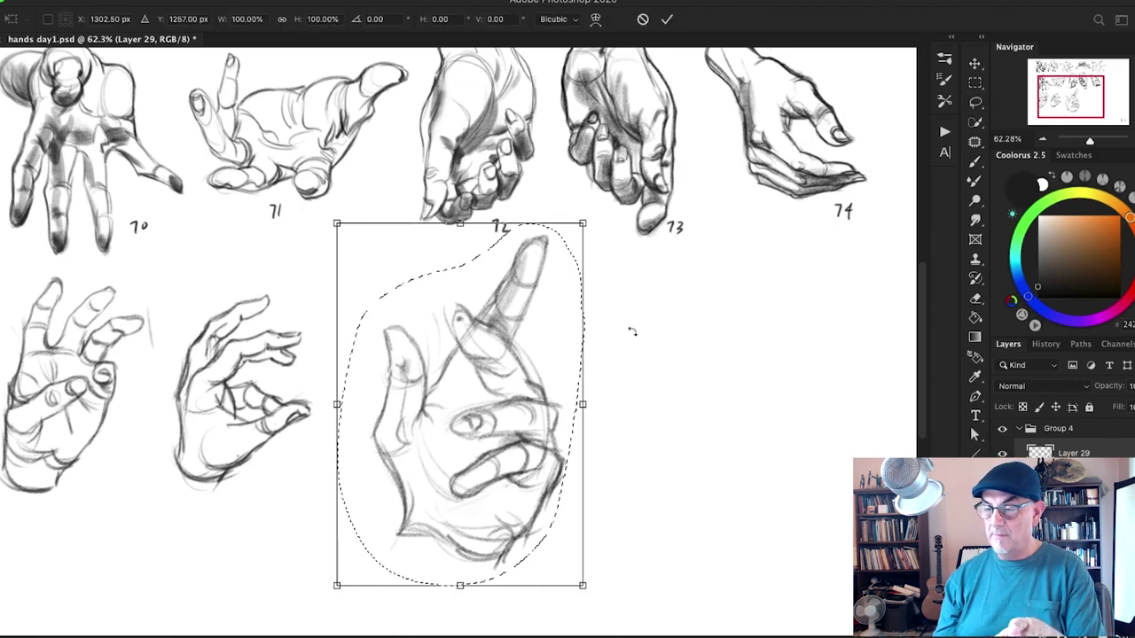
drag(583, 224, 500, 344)
drag(458, 403, 445, 327)
drag(486, 268, 479, 282)
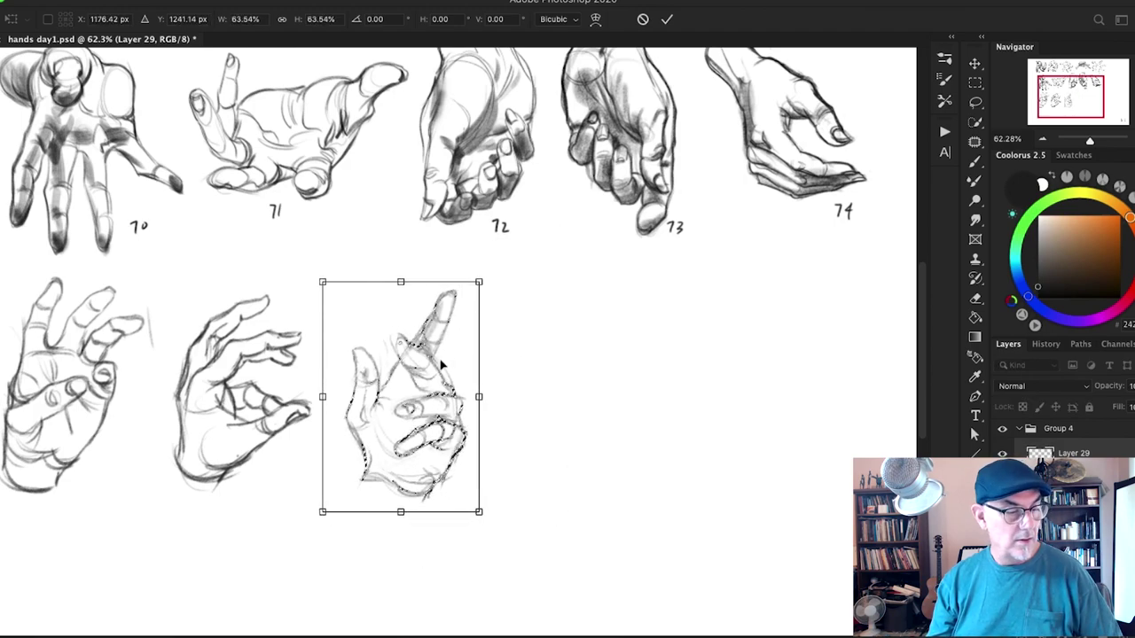
key(Return)
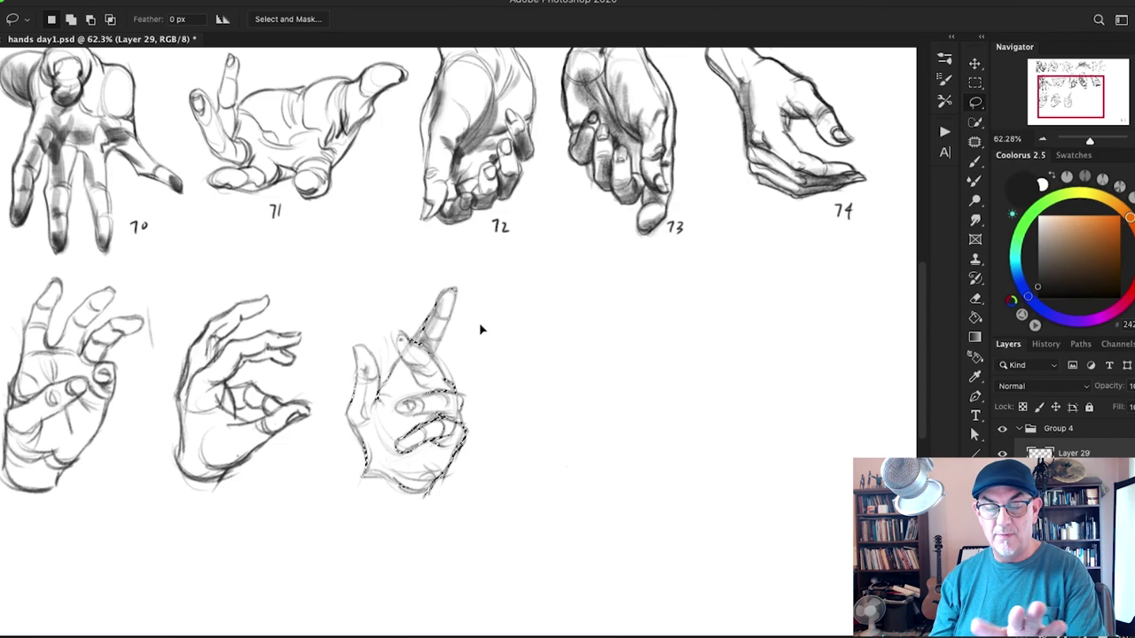
key(super+d)
Step: Sketch a fourth hand from the back with a size 15 brush: side contour, knuckle arc, raised fingers, extended thumb and boxed wrist
key(b)
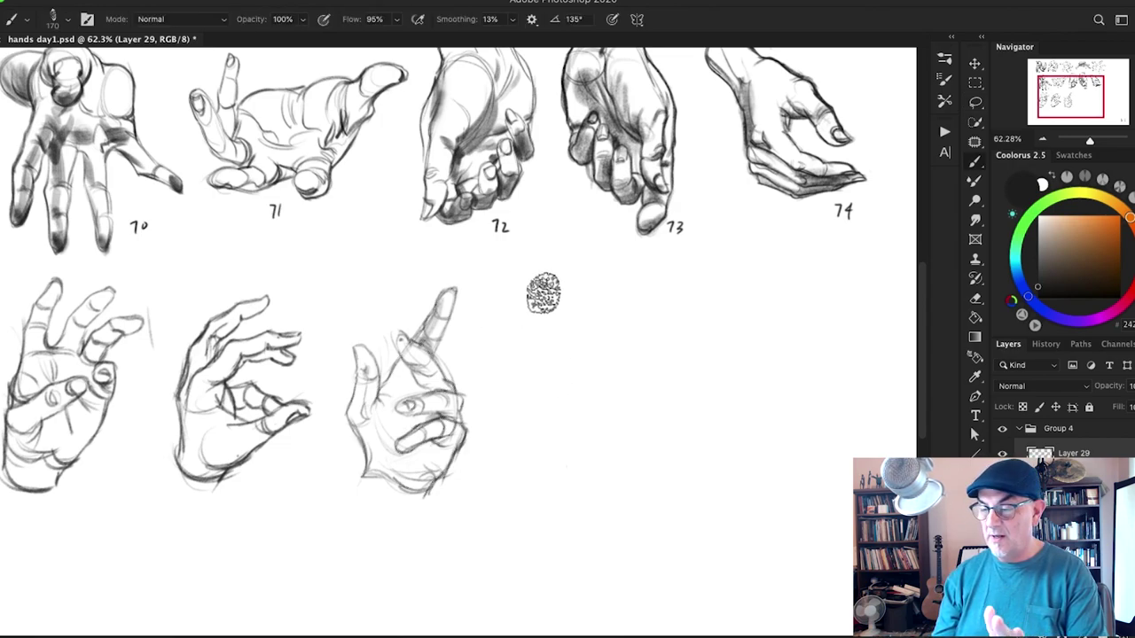
mouse_move(578, 339)
mouse_down()
mouse_move(543, 340)
mouse_move(566, 325)
mouse_up()
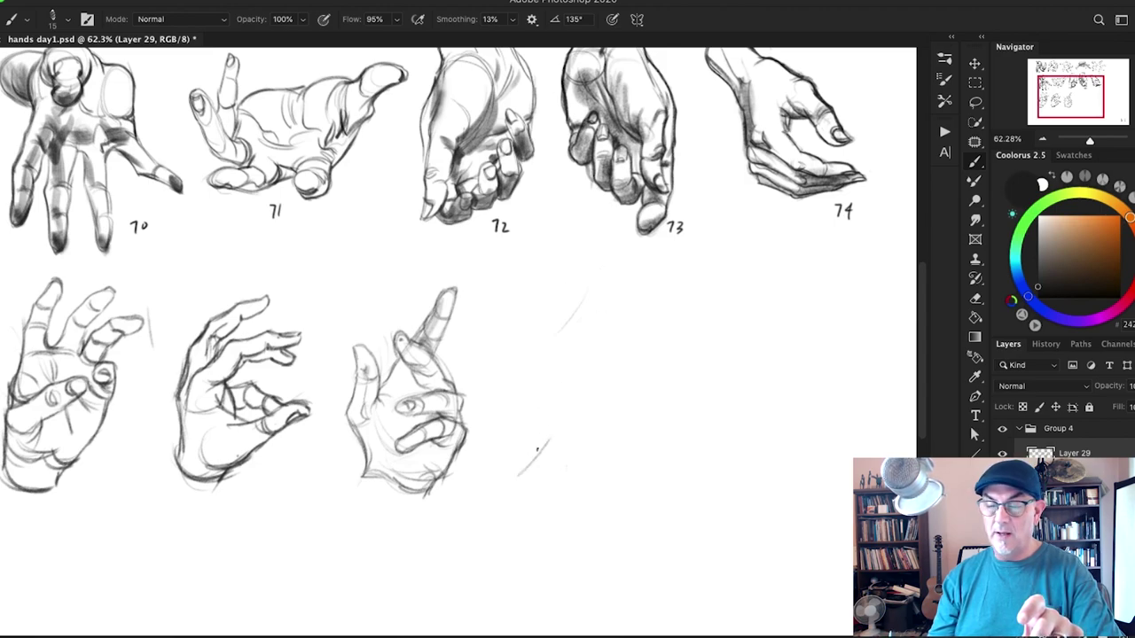
drag(509, 474, 542, 445)
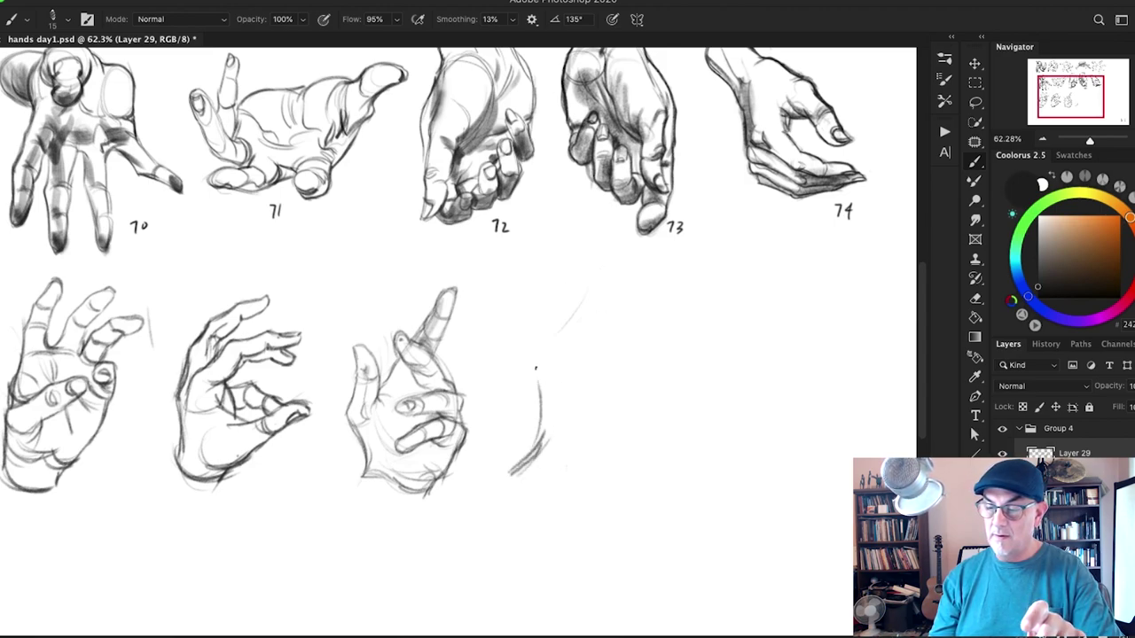
drag(538, 382, 629, 345)
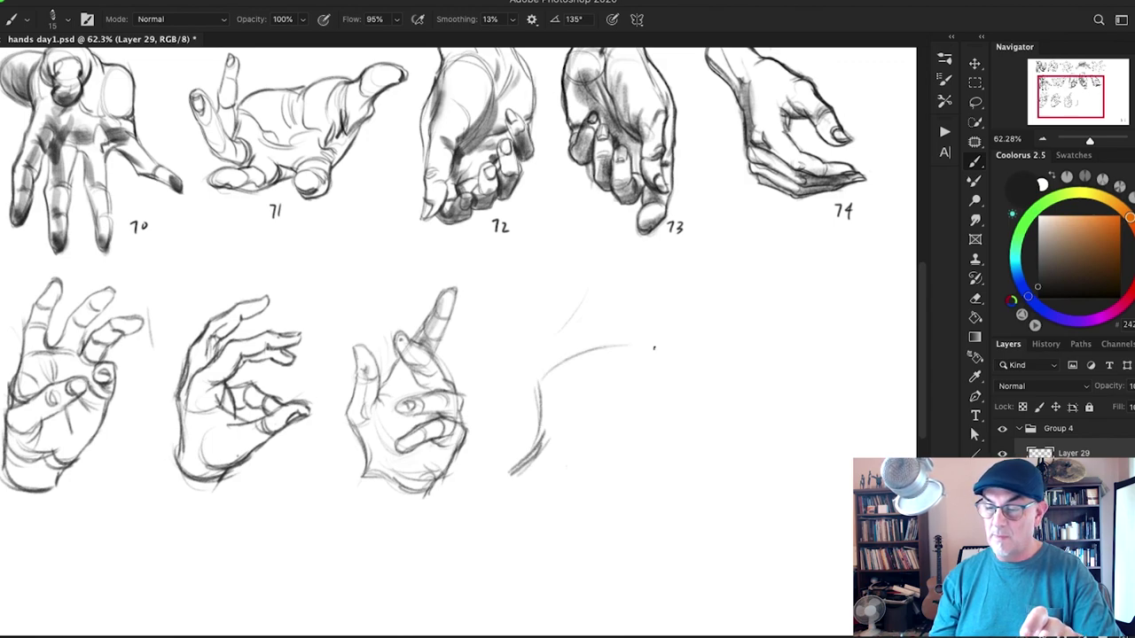
drag(566, 361, 658, 355)
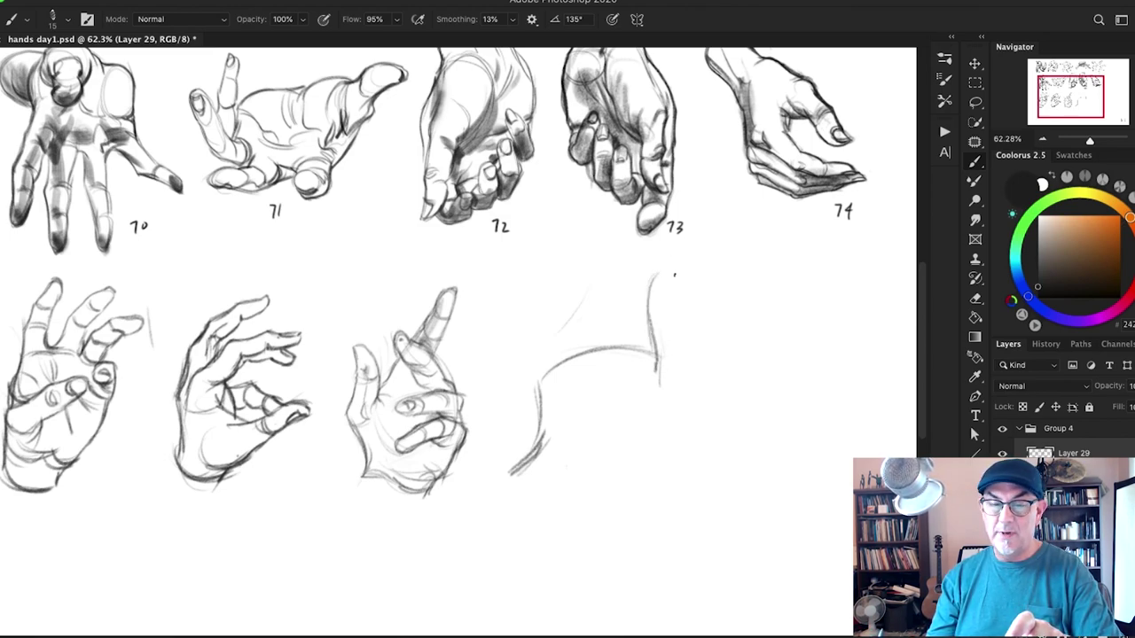
mouse_move(648, 283)
mouse_down()
mouse_move(669, 265)
mouse_move(693, 268)
mouse_move(658, 252)
mouse_move(625, 279)
mouse_move(610, 344)
mouse_up()
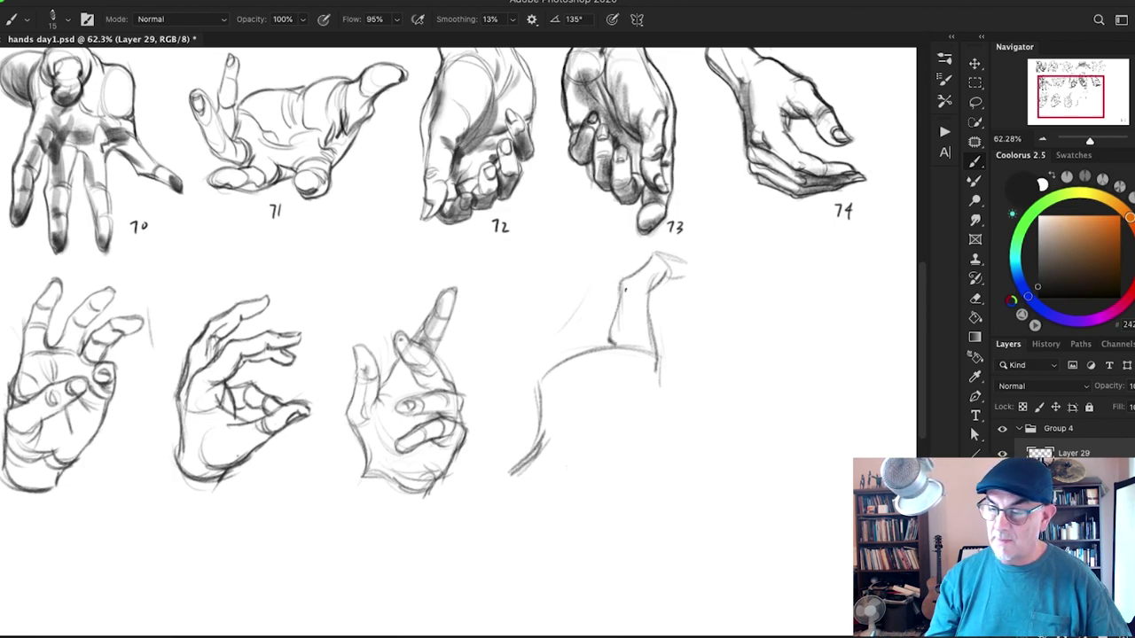
mouse_move(610, 277)
mouse_down()
mouse_move(586, 294)
mouse_move(599, 285)
mouse_move(586, 283)
mouse_move(577, 315)
mouse_move(585, 284)
mouse_move(564, 356)
mouse_move(586, 292)
mouse_move(576, 345)
mouse_up()
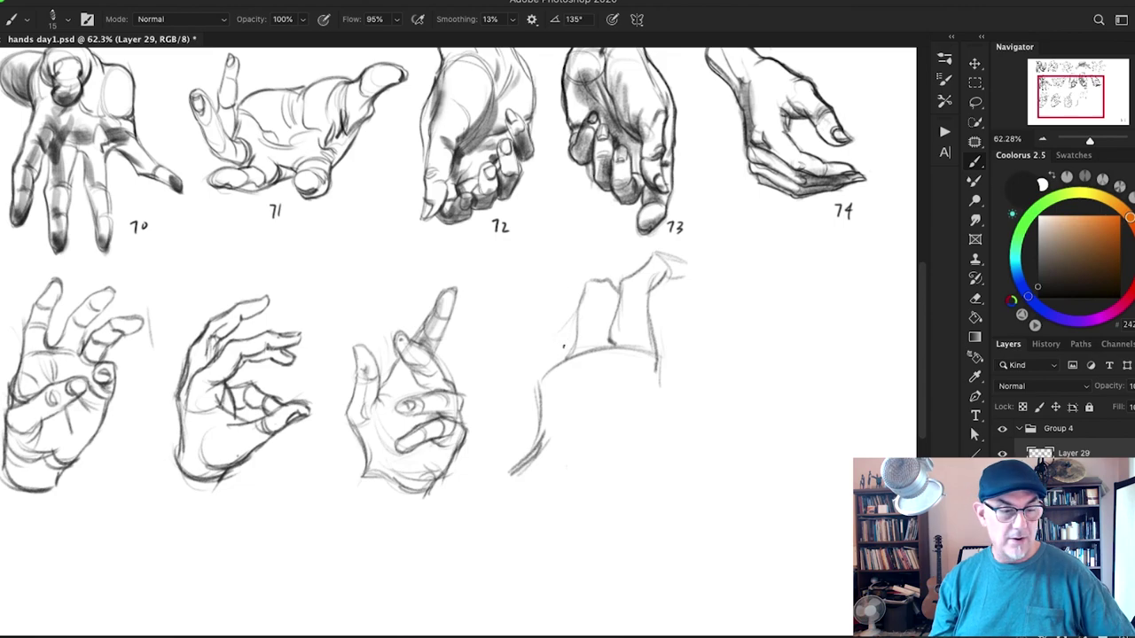
drag(577, 312, 543, 374)
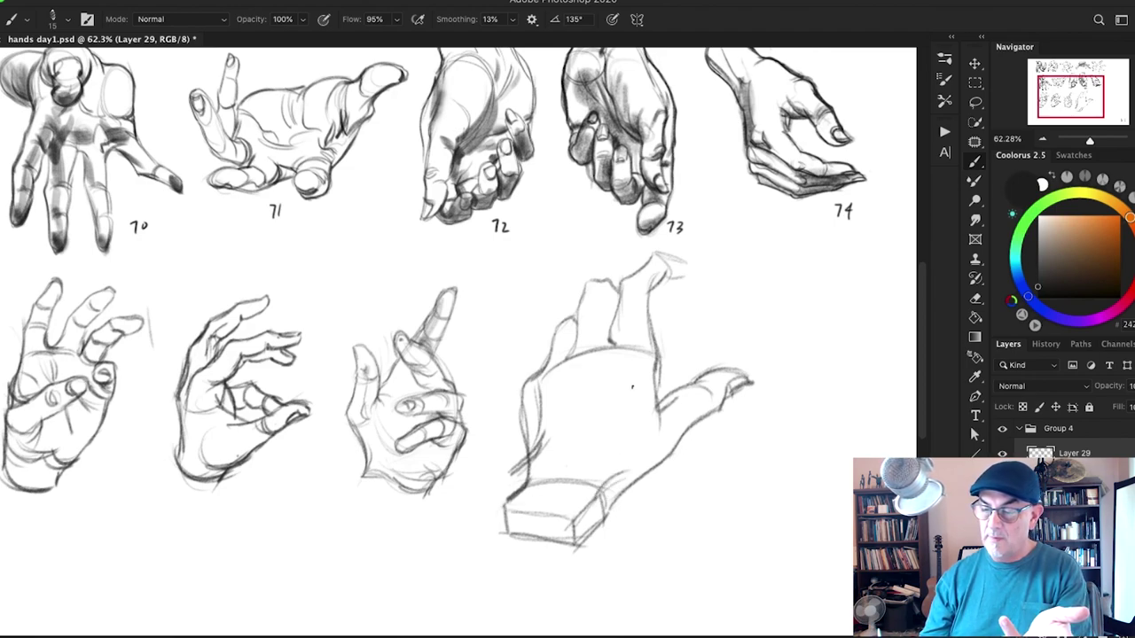
Step: Erase stray lines around the fourth hand's thumb and the base of its index finger, reducing the eraser size to 33
key(e)
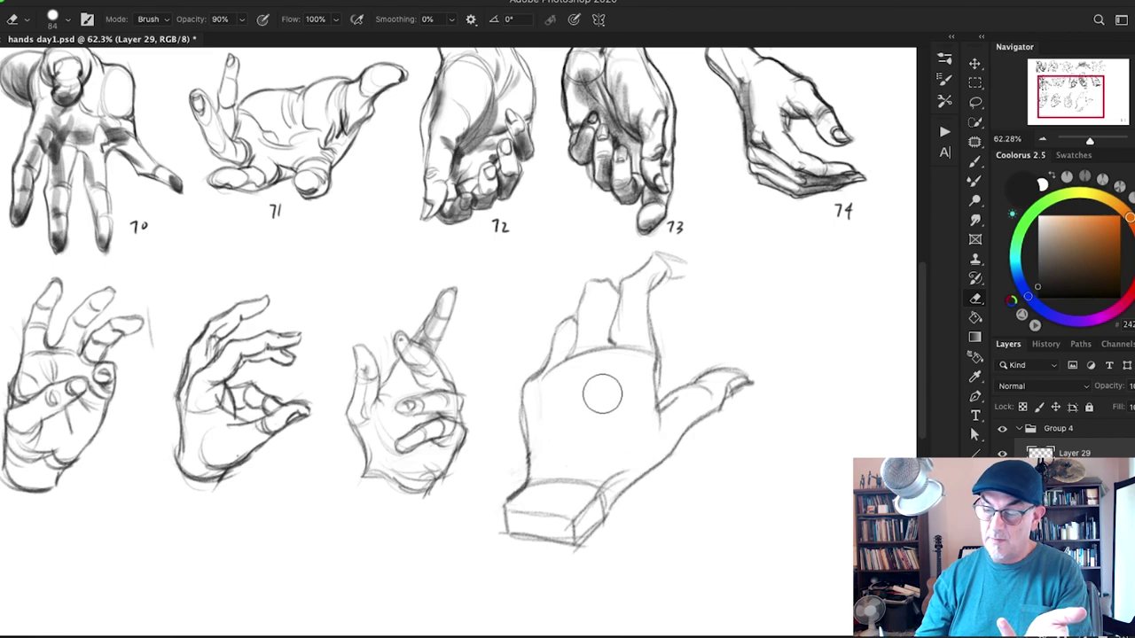
key(b)
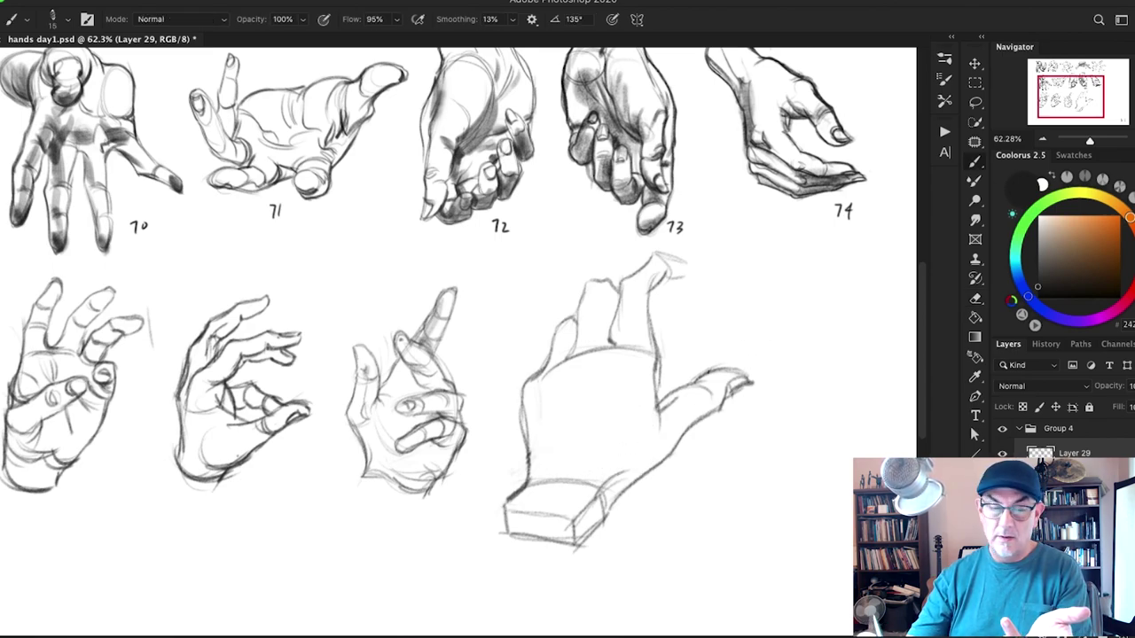
key(e)
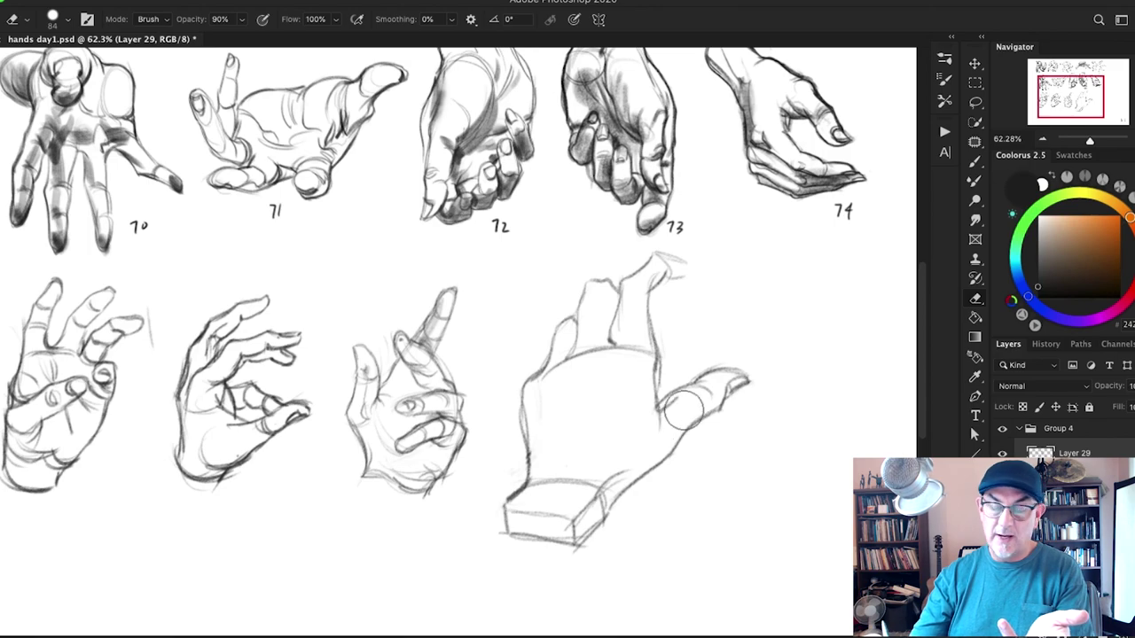
ctrl+alt+click(704, 458)
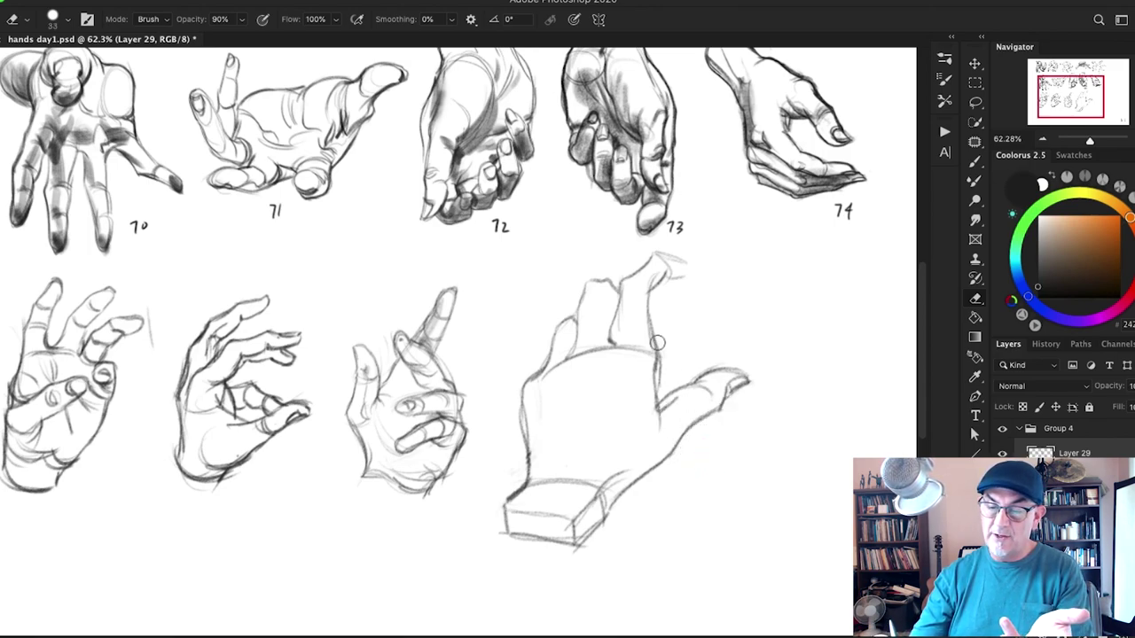
Step: Refine the fourth hand's finger joints and separations, add knuckle and tendon lines on the back, and close the bent index fingertip
key(b)
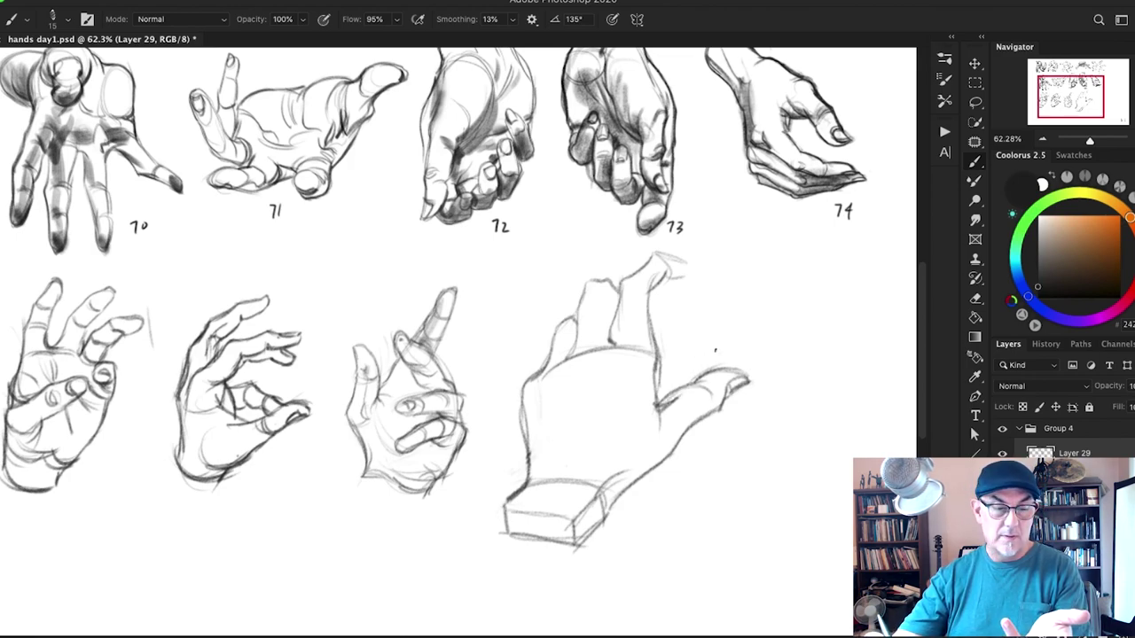
drag(649, 284, 622, 291)
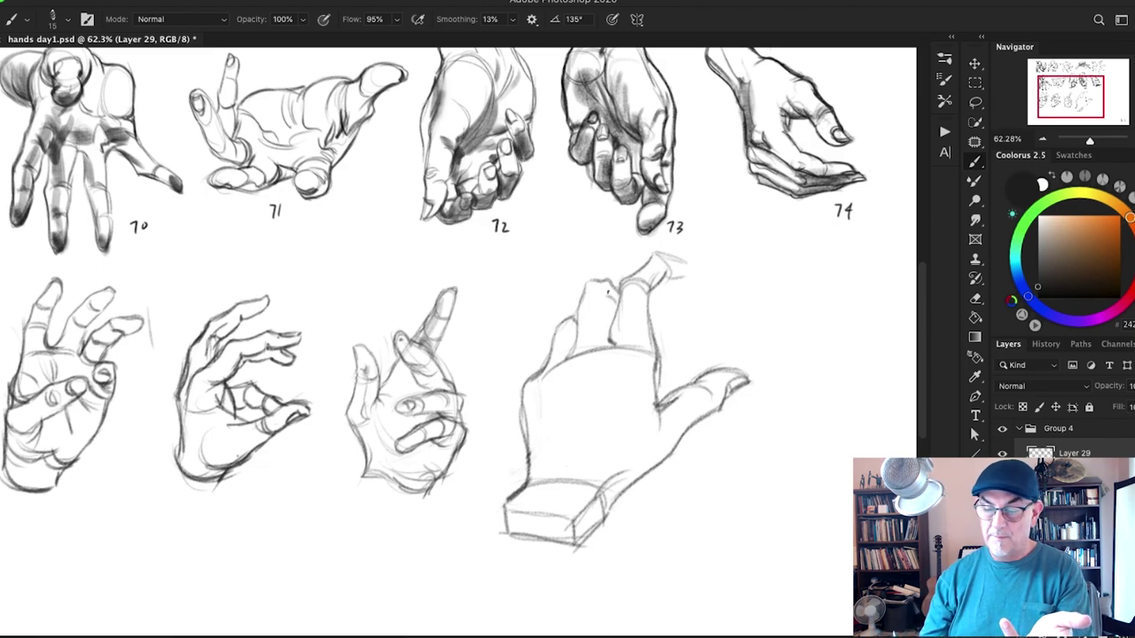
drag(616, 297, 610, 329)
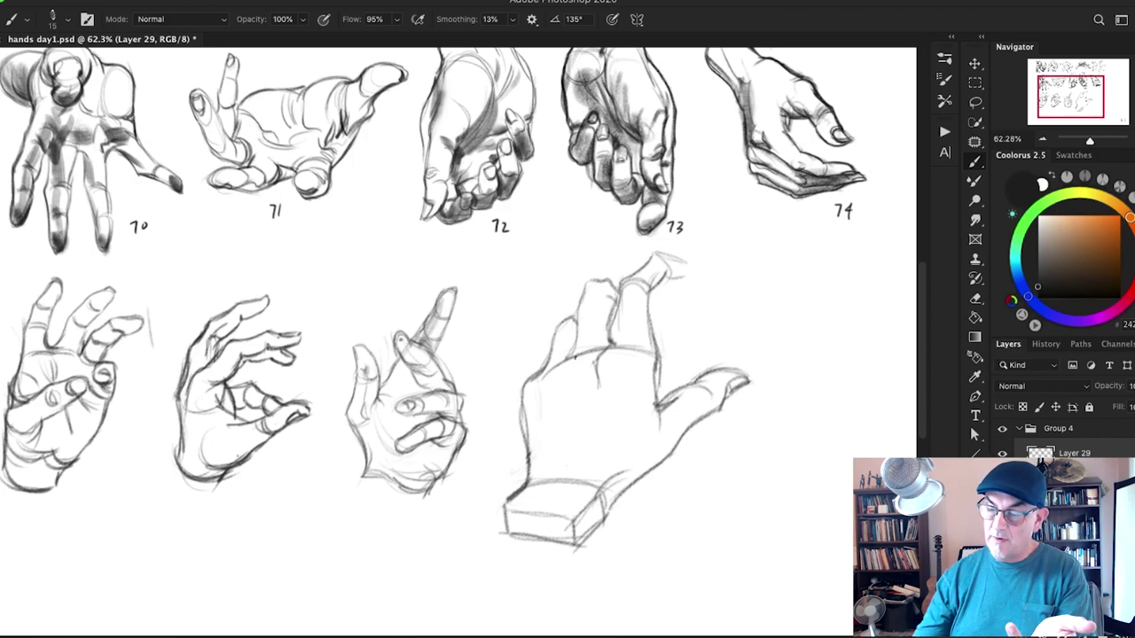
drag(560, 365, 562, 381)
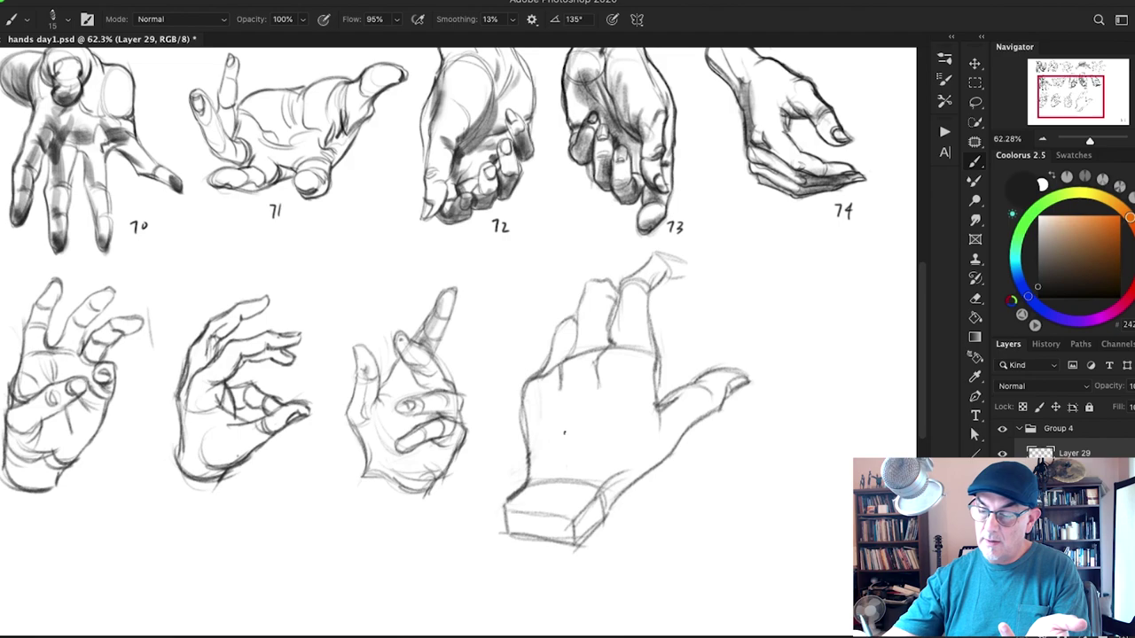
drag(592, 397, 587, 468)
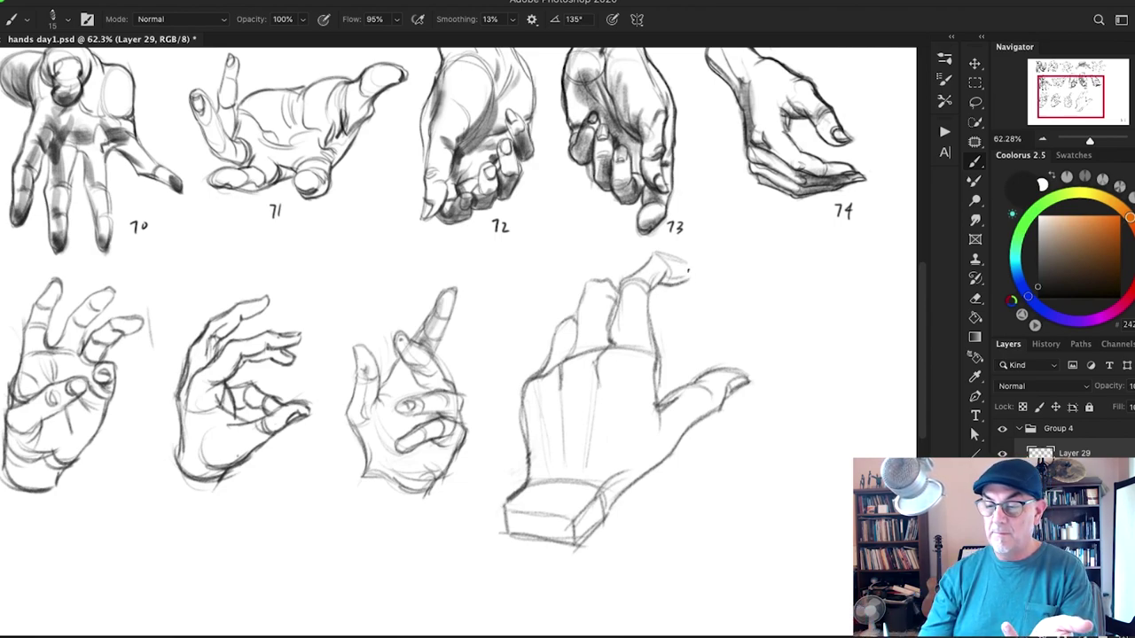
mouse_move(686, 264)
mouse_down()
mouse_move(686, 281)
mouse_move(672, 273)
mouse_up()
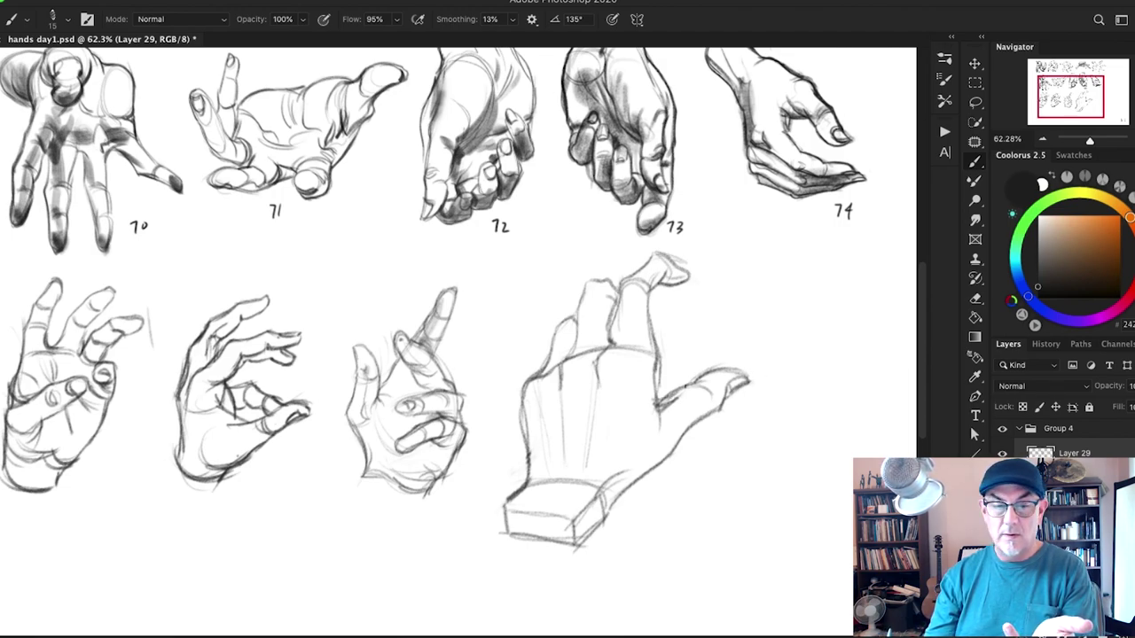
Step: Select the fourth hand sketch, scale it to 66.26%, and line it up beside the third hand
key(l)
mouse_move(749, 416)
mouse_down()
mouse_move(716, 263)
mouse_move(562, 309)
mouse_move(615, 552)
mouse_move(761, 379)
mouse_up()
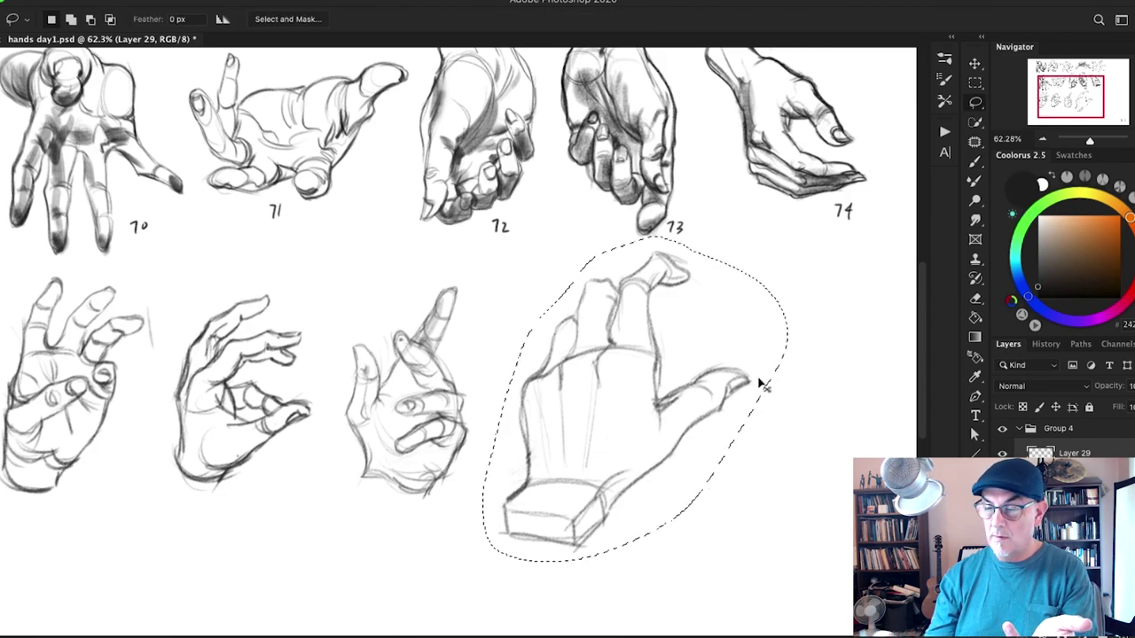
key(ctrl+t)
mouse_move(786, 236)
mouse_down()
mouse_move(671, 342)
mouse_move(677, 362)
mouse_up()
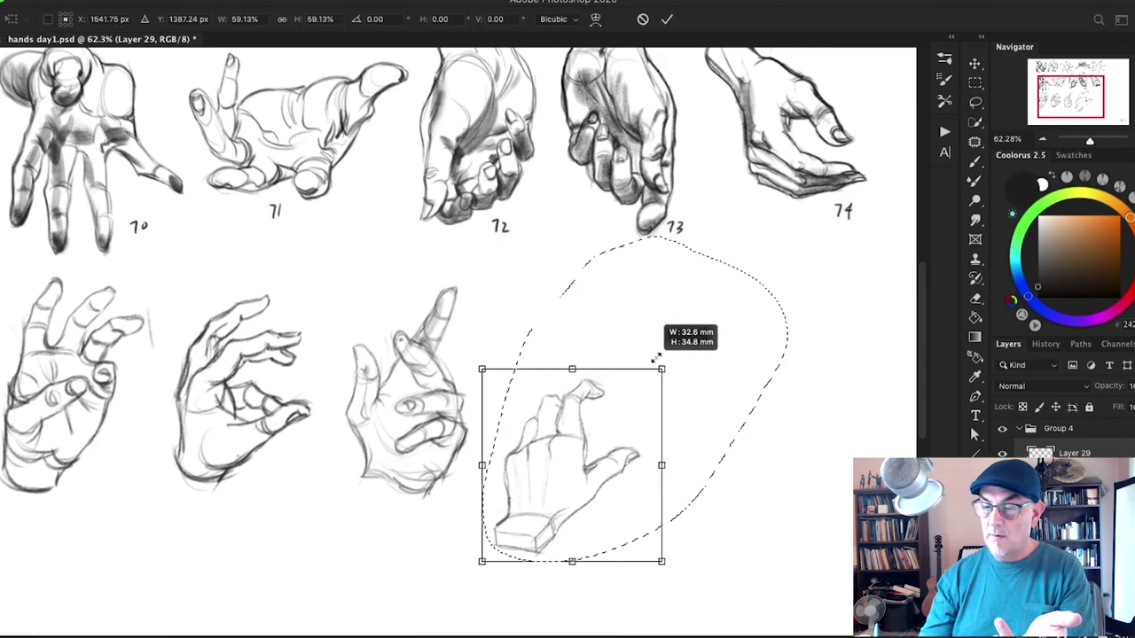
drag(626, 405, 625, 339)
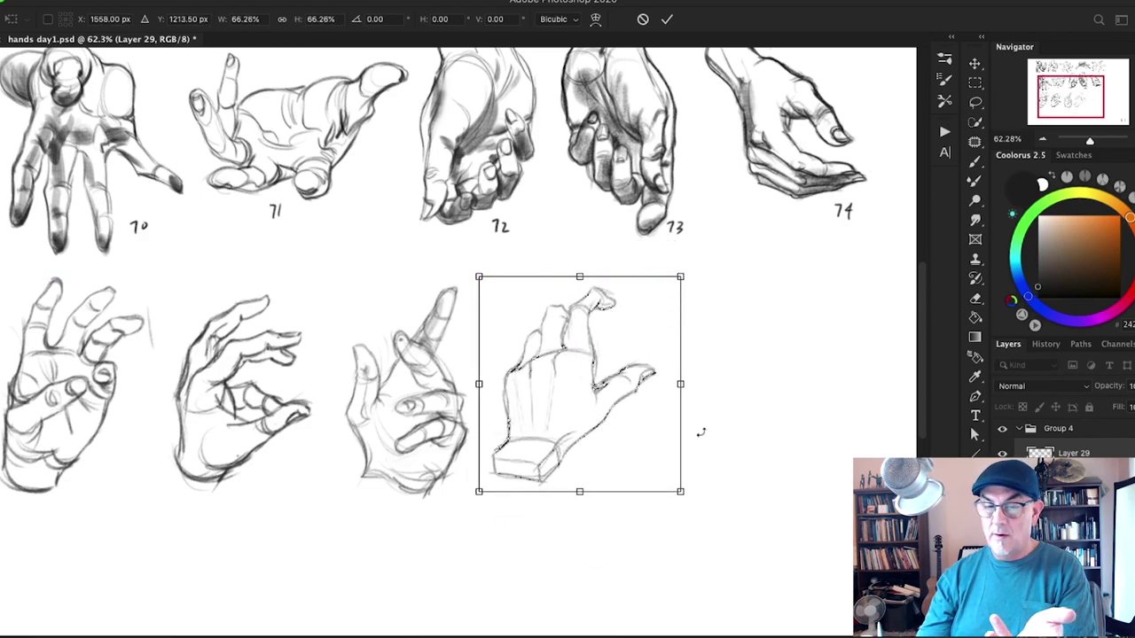
key(Return)
key(ctrl+d)
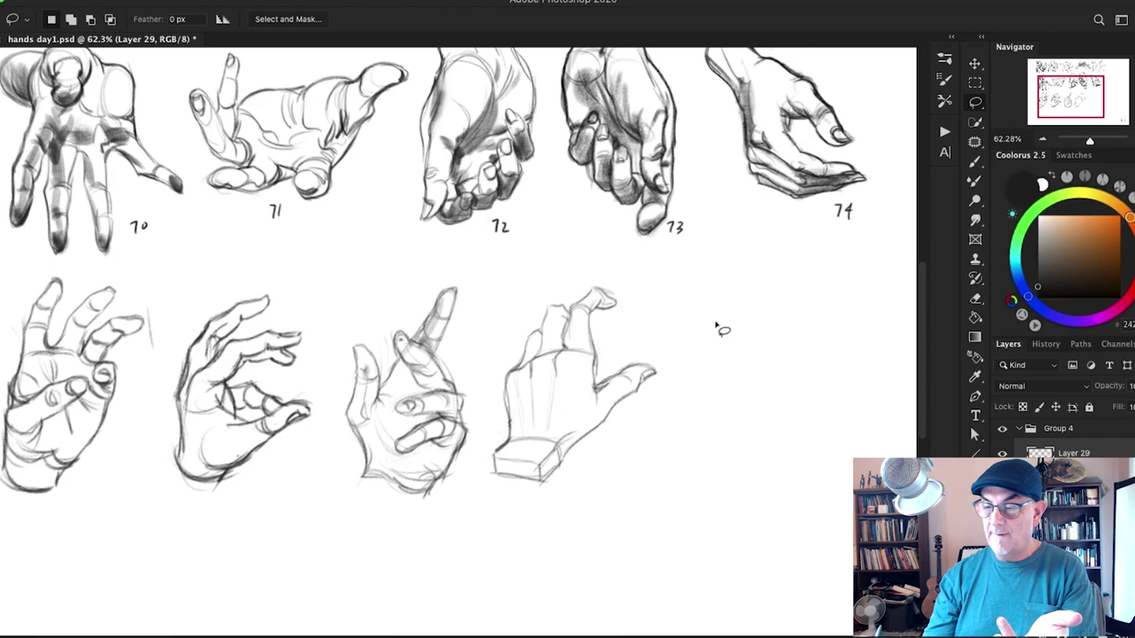
Step: Start a fifth hand beside the fourth by sketching the curved lower contour of its palm
key(b)
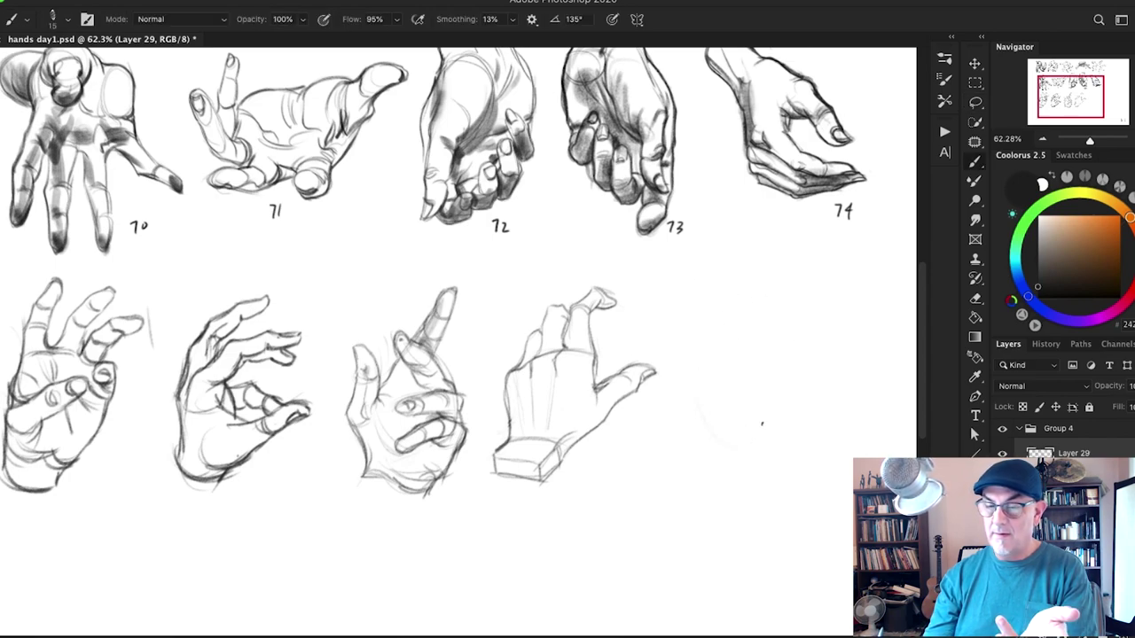
drag(695, 390, 736, 449)
mouse_move(756, 404)
mouse_down()
mouse_move(695, 410)
mouse_move(617, 400)
mouse_move(620, 391)
mouse_up()
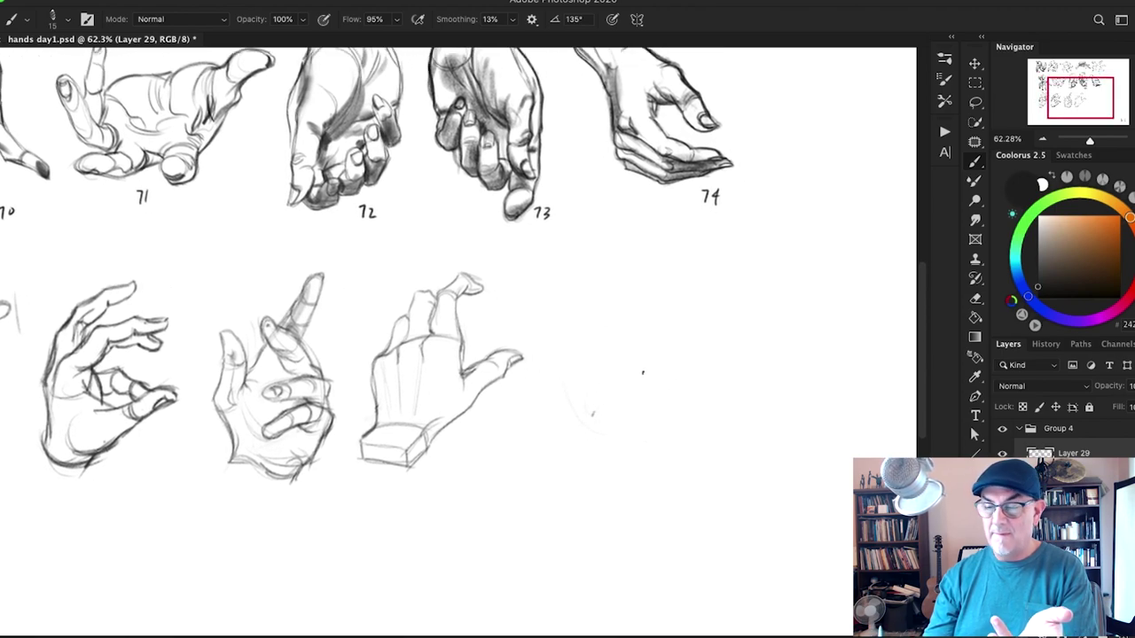
scroll(652, 371, up, 3)
mouse_move(683, 388)
mouse_down()
mouse_move(628, 398)
mouse_move(559, 359)
mouse_up()
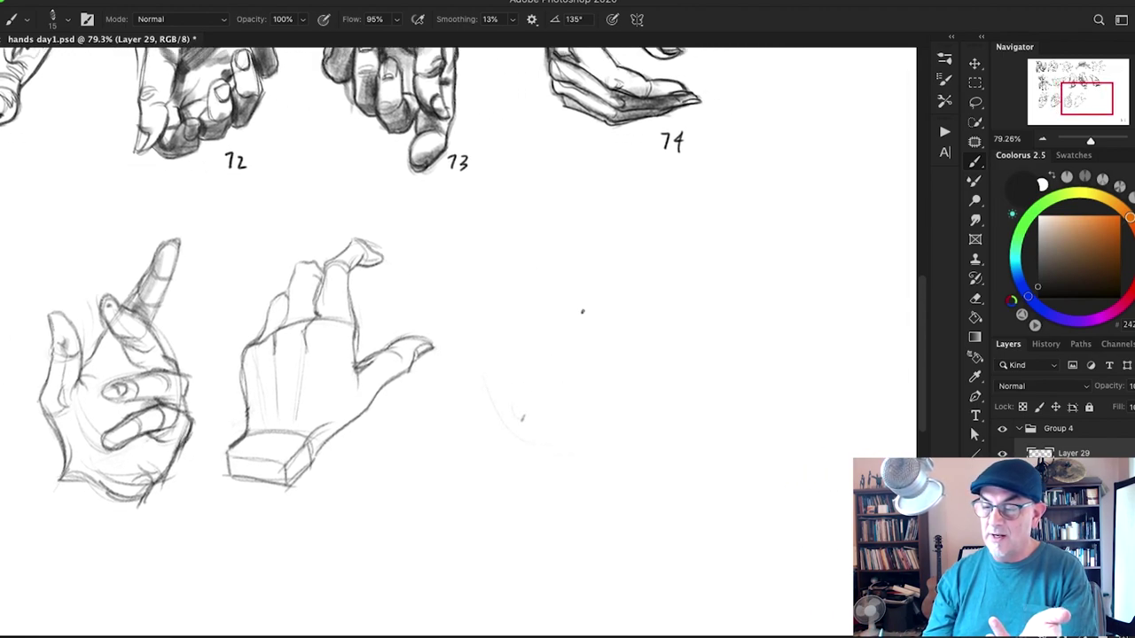
drag(510, 373, 596, 461)
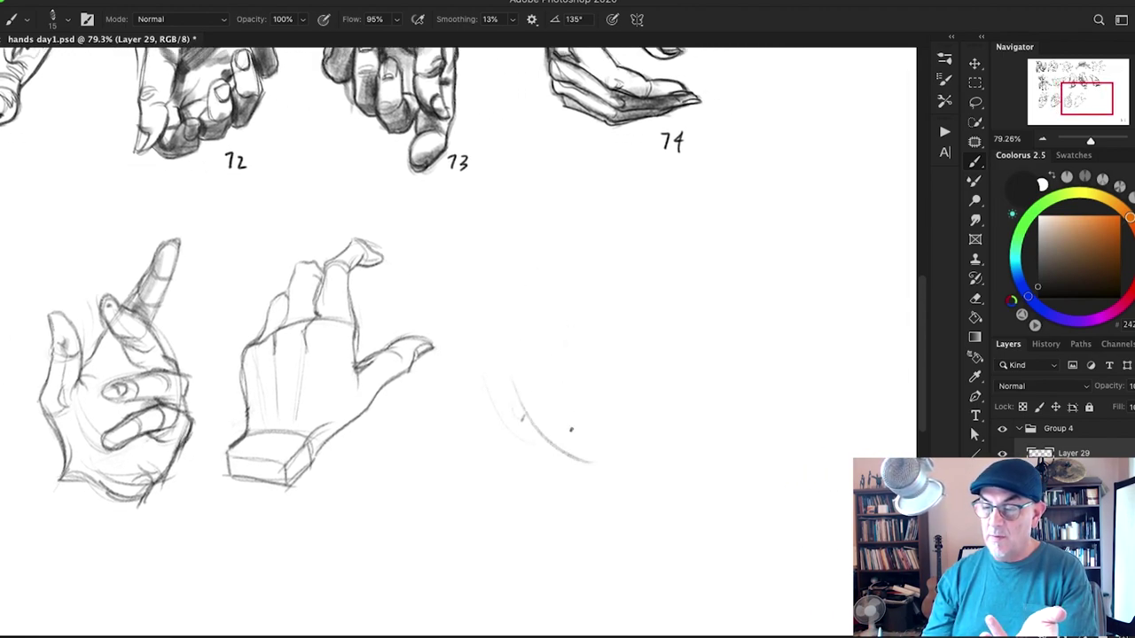
mouse_move(495, 385)
mouse_down()
mouse_move(571, 452)
mouse_move(615, 460)
mouse_up()
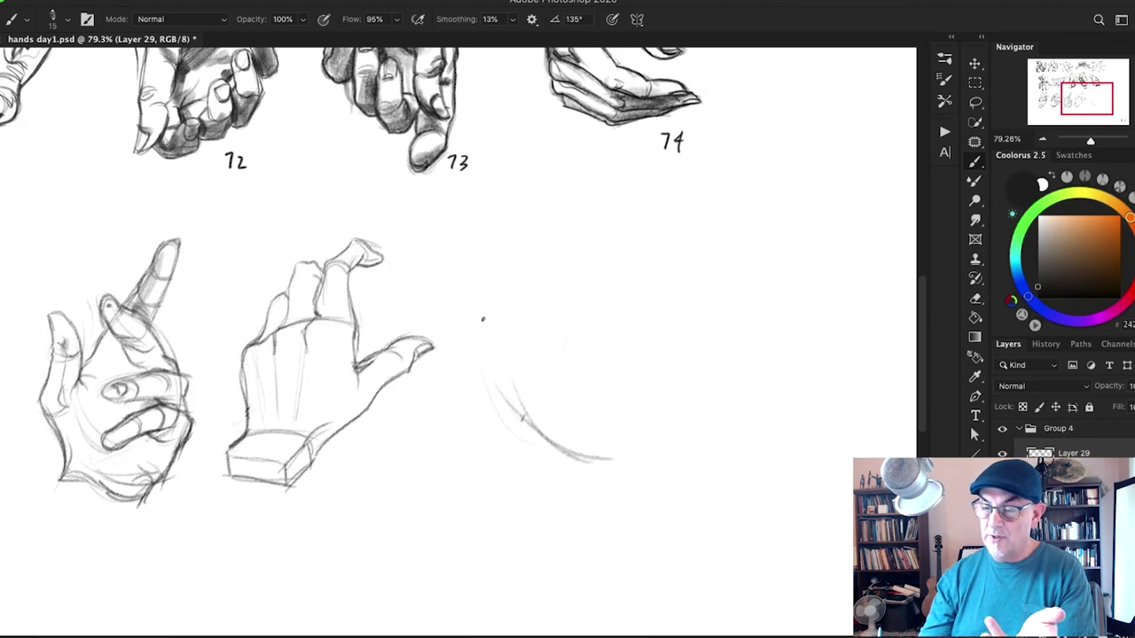
Step: Sketch the fifth hand's slanted guide lines above the palm curve and the sweeping upright curves for its fingers
drag(541, 388, 555, 419)
drag(460, 266, 543, 412)
drag(495, 324, 540, 426)
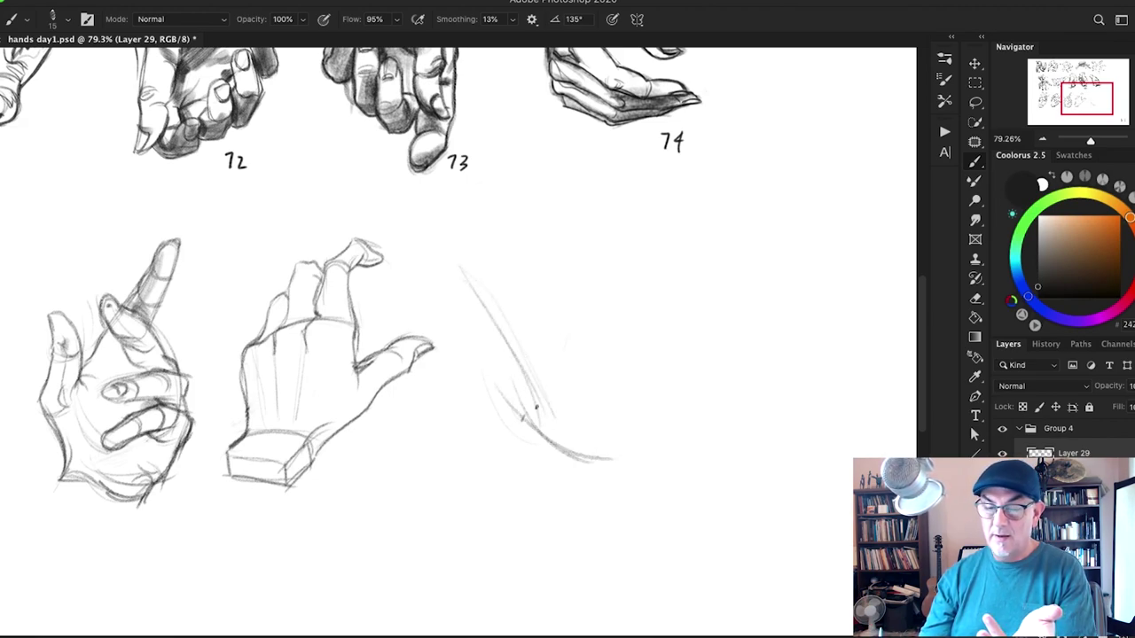
drag(524, 387, 518, 263)
drag(511, 335, 536, 242)
mouse_move(541, 301)
mouse_down()
mouse_move(578, 247)
mouse_move(603, 235)
mouse_up()
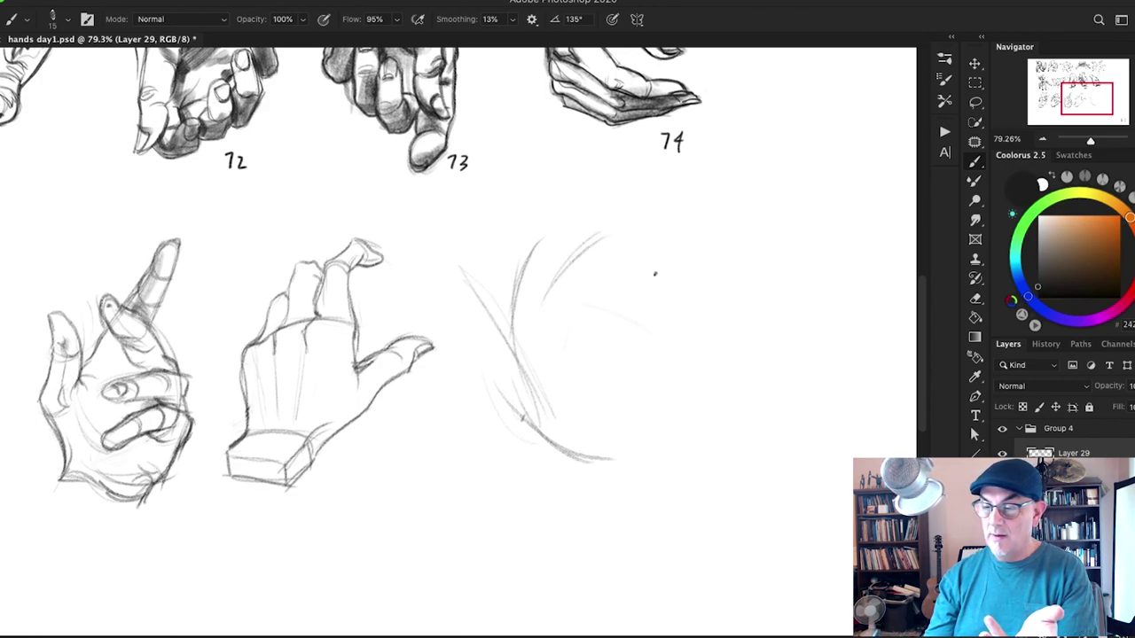
Step: Sketch guide strokes for the fifth hand's two outer fingers and a short curve for its thumb tip
drag(616, 311, 665, 271)
mouse_move(610, 306)
mouse_down()
mouse_move(709, 239)
mouse_move(659, 355)
mouse_up()
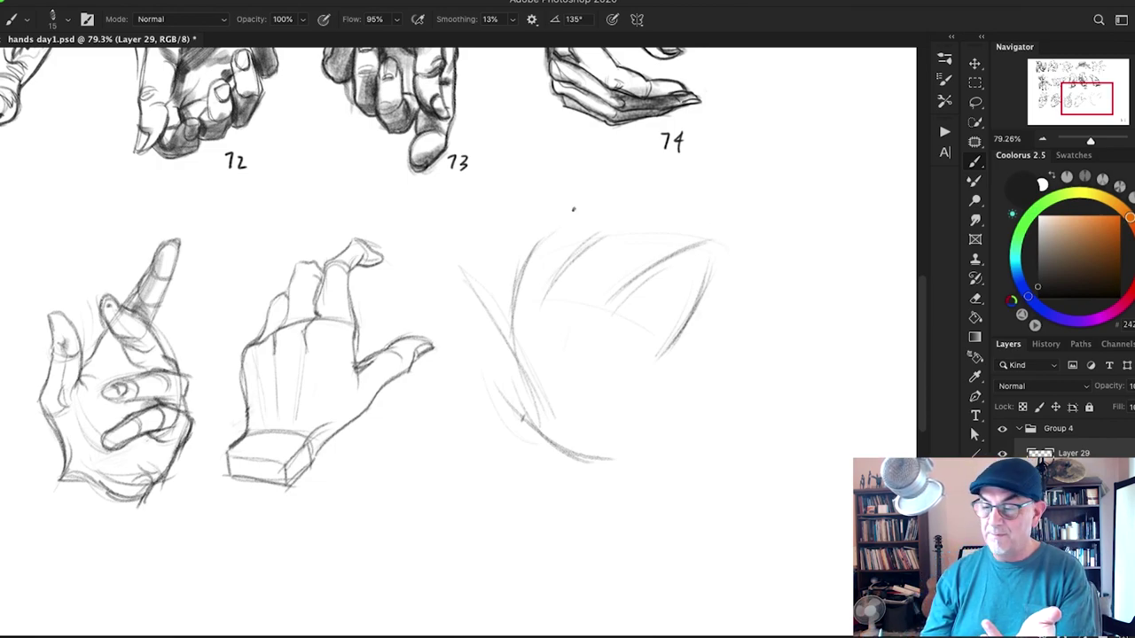
drag(441, 275, 503, 321)
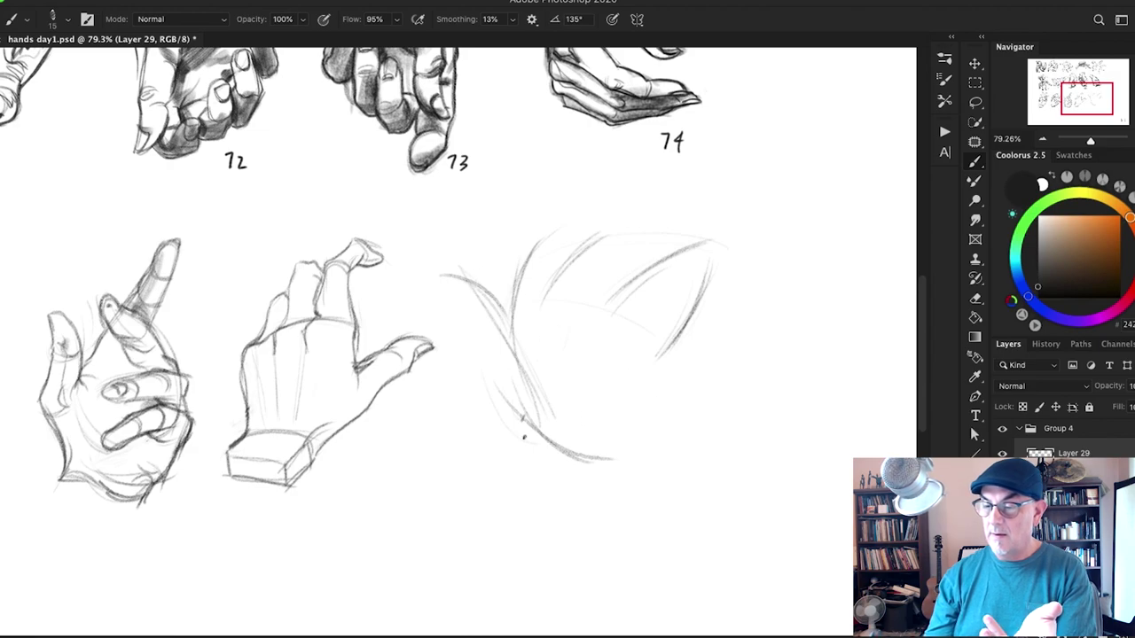
Step: Block in the fifth hand's oval thumb mound, then the palm's outer edge, heel and inner crease
drag(496, 355, 581, 460)
mouse_move(499, 411)
mouse_down()
mouse_move(571, 367)
mouse_move(505, 440)
mouse_move(536, 357)
mouse_move(542, 453)
mouse_move(505, 334)
mouse_move(635, 441)
mouse_up()
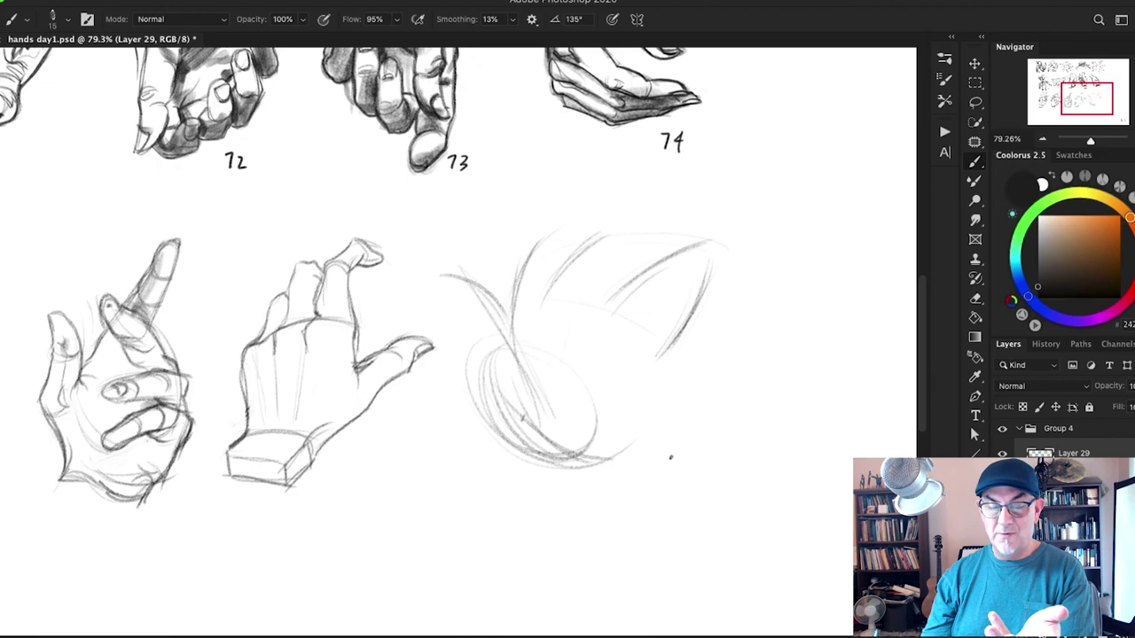
drag(554, 463, 649, 472)
mouse_move(654, 371)
mouse_down()
mouse_move(648, 470)
mouse_move(654, 362)
mouse_move(648, 475)
mouse_move(661, 435)
mouse_move(644, 516)
mouse_up()
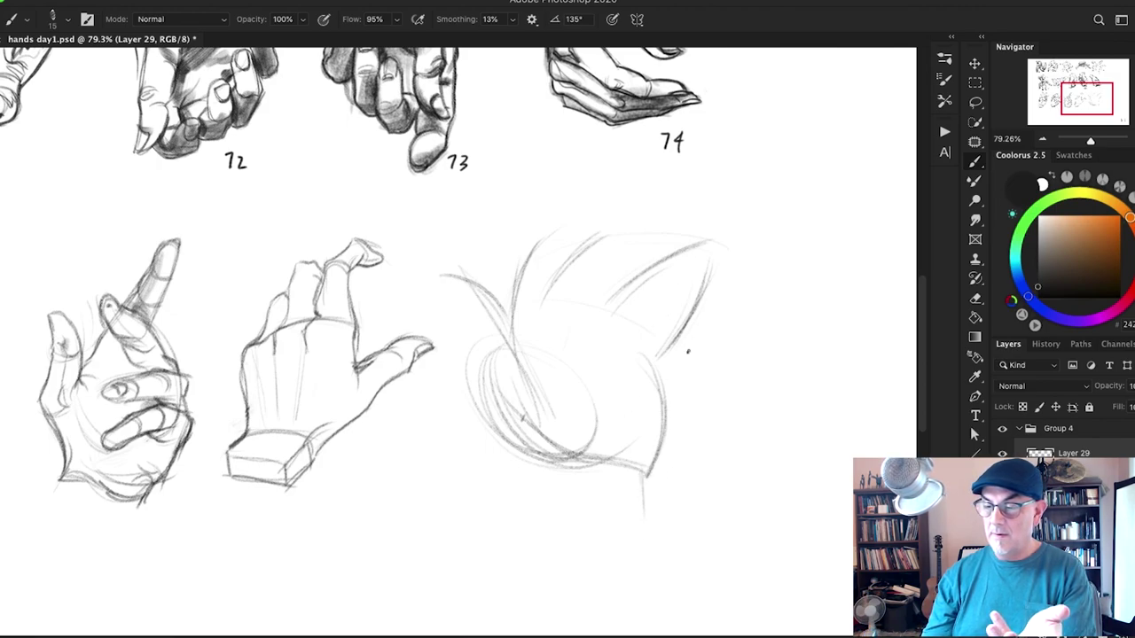
mouse_move(651, 362)
mouse_down()
mouse_move(559, 332)
mouse_move(651, 361)
mouse_move(568, 301)
mouse_move(622, 336)
mouse_move(654, 336)
mouse_move(550, 316)
mouse_move(629, 393)
mouse_move(633, 356)
mouse_move(589, 345)
mouse_move(587, 383)
mouse_move(661, 419)
mouse_up()
mouse_move(594, 387)
mouse_down()
mouse_move(633, 396)
mouse_move(660, 442)
mouse_up()
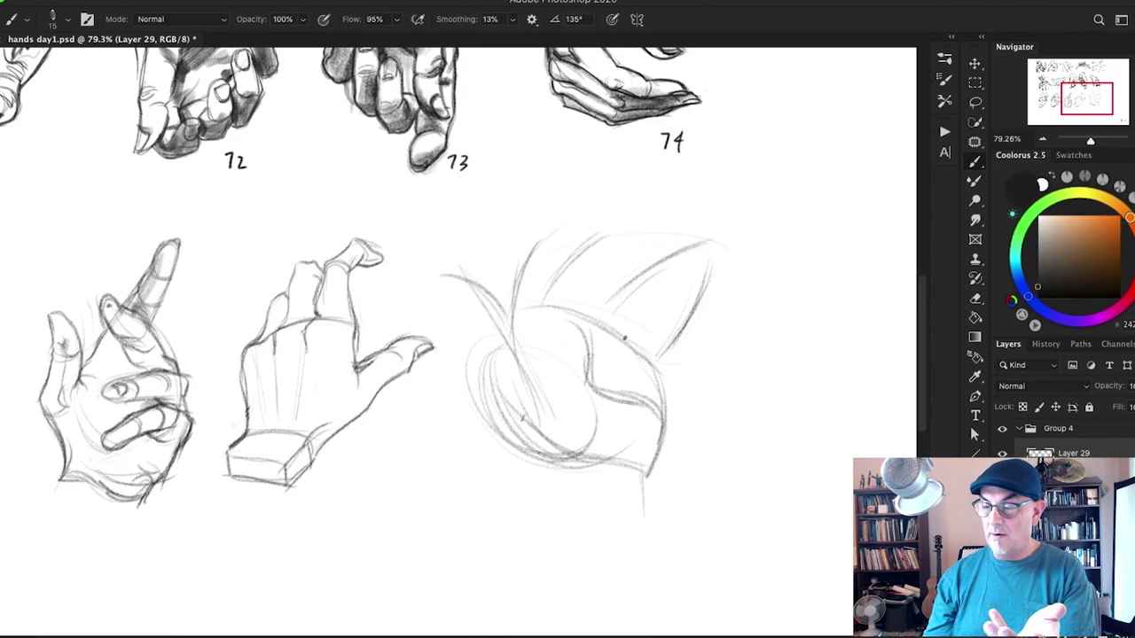
Step: Reinforce the inner contour of the fifth hand's oval thumb mound down to the heel of the palm
drag(513, 345, 572, 399)
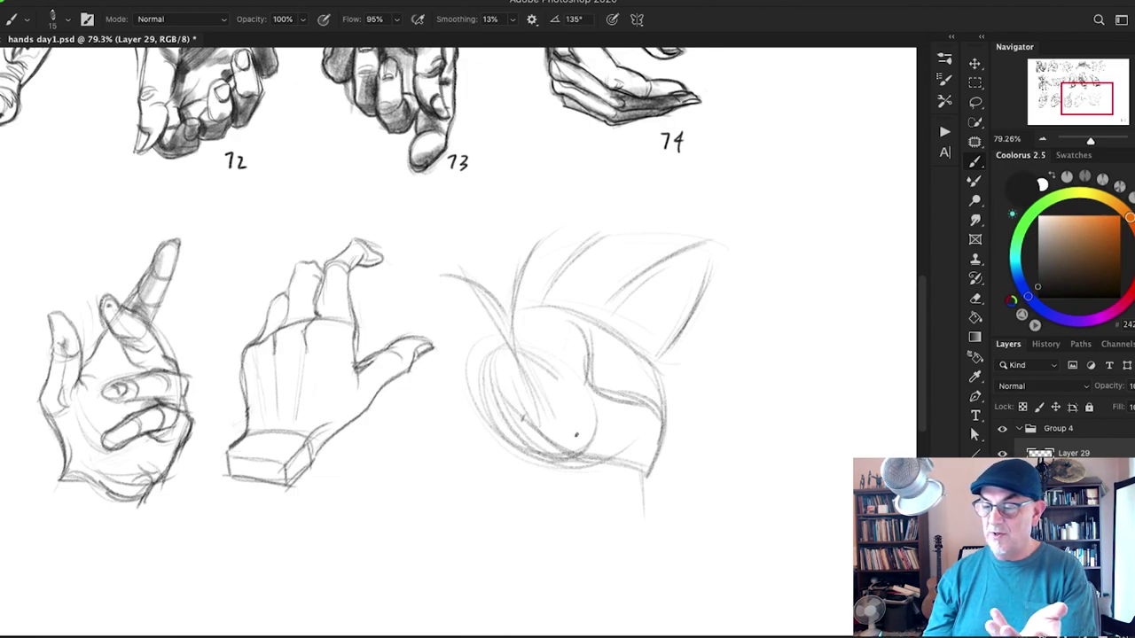
drag(525, 351, 576, 397)
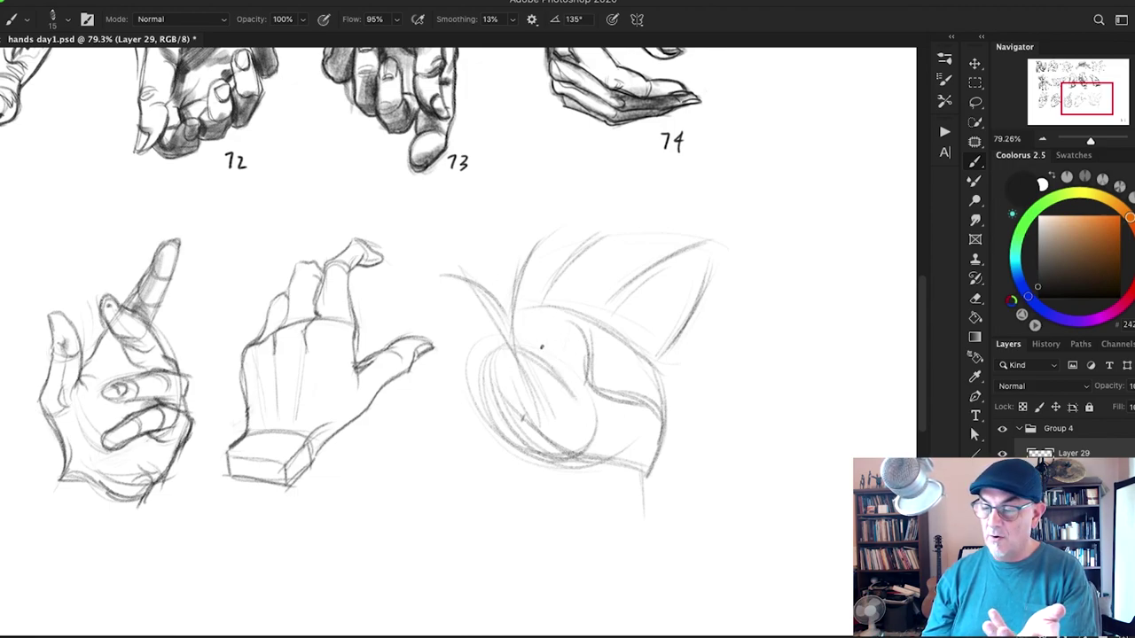
drag(542, 354, 585, 438)
drag(569, 382, 581, 457)
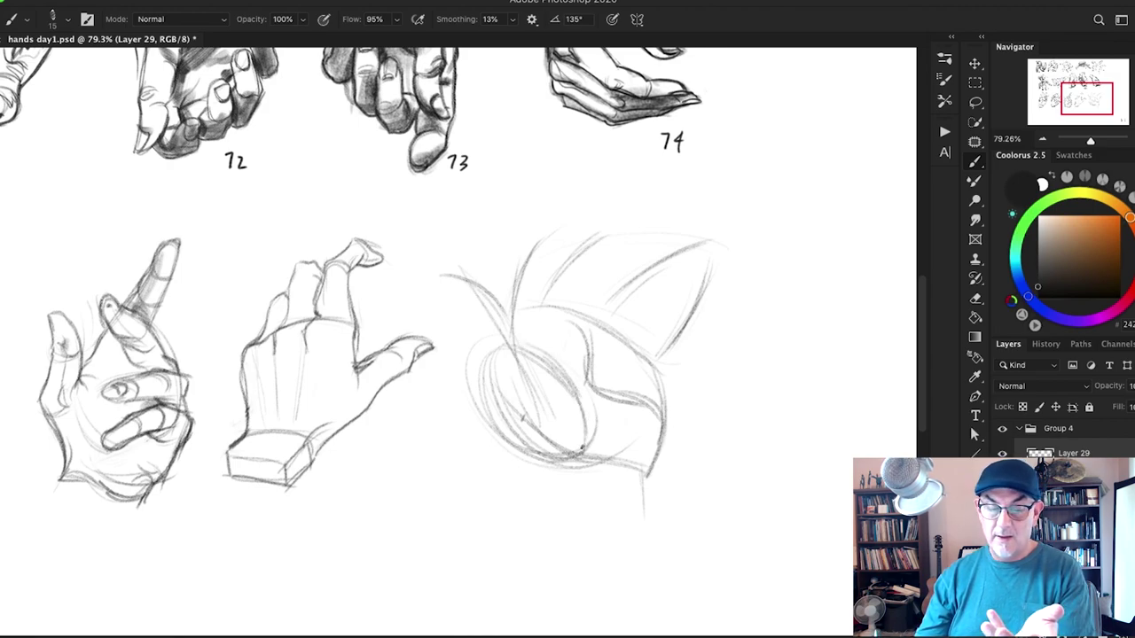
mouse_move(539, 348)
mouse_down()
mouse_move(585, 441)
mouse_move(580, 457)
mouse_up()
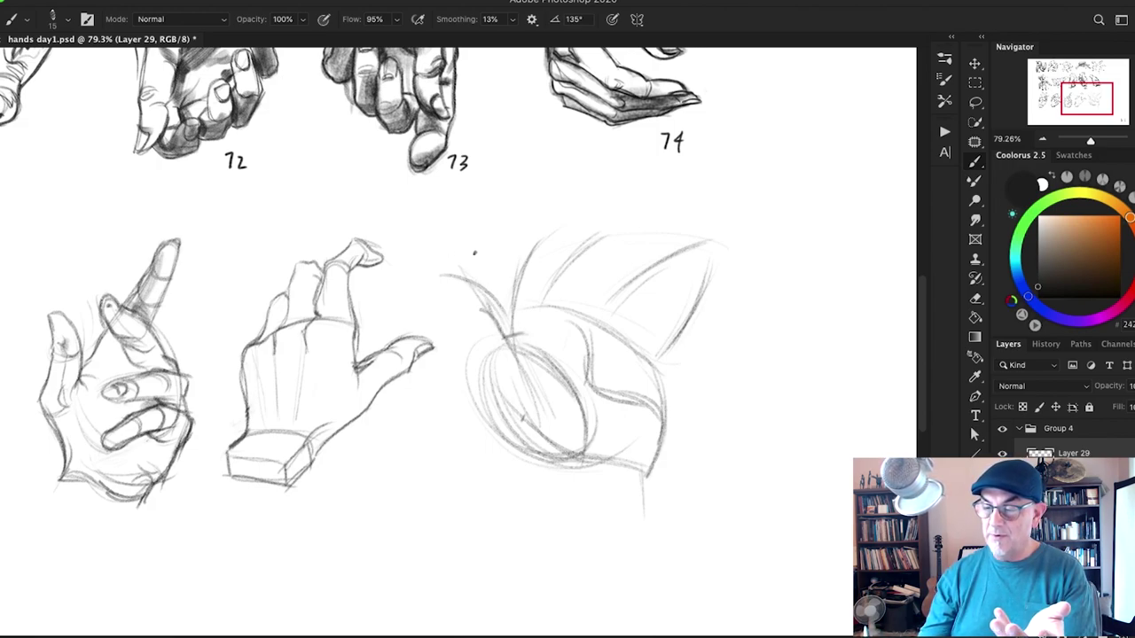
Step: Outline the fifth hand's bent-back thumb and continue its outer contour down along the palm to the wrist
mouse_move(471, 278)
mouse_down()
mouse_move(487, 307)
mouse_move(435, 277)
mouse_move(468, 388)
mouse_move(498, 435)
mouse_up()
mouse_move(466, 392)
mouse_down()
mouse_move(507, 449)
mouse_move(503, 505)
mouse_up()
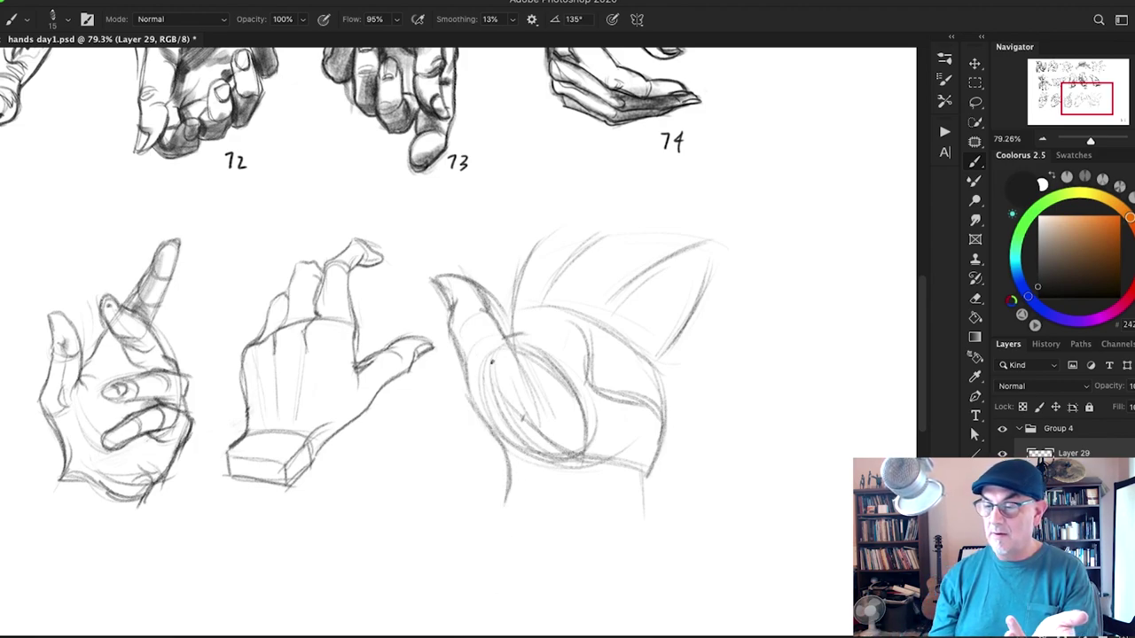
drag(495, 392, 499, 408)
Step: Draw the fifth hand's wrist as a short cylinder with an elliptical cut end, and strengthen the palm edge and thumb web
mouse_move(537, 445)
mouse_down()
mouse_move(533, 501)
mouse_move(631, 500)
mouse_up()
mouse_move(503, 506)
mouse_down()
mouse_move(630, 499)
mouse_move(642, 521)
mouse_up()
mouse_move(644, 471)
mouse_down()
mouse_move(643, 522)
mouse_move(643, 508)
mouse_up()
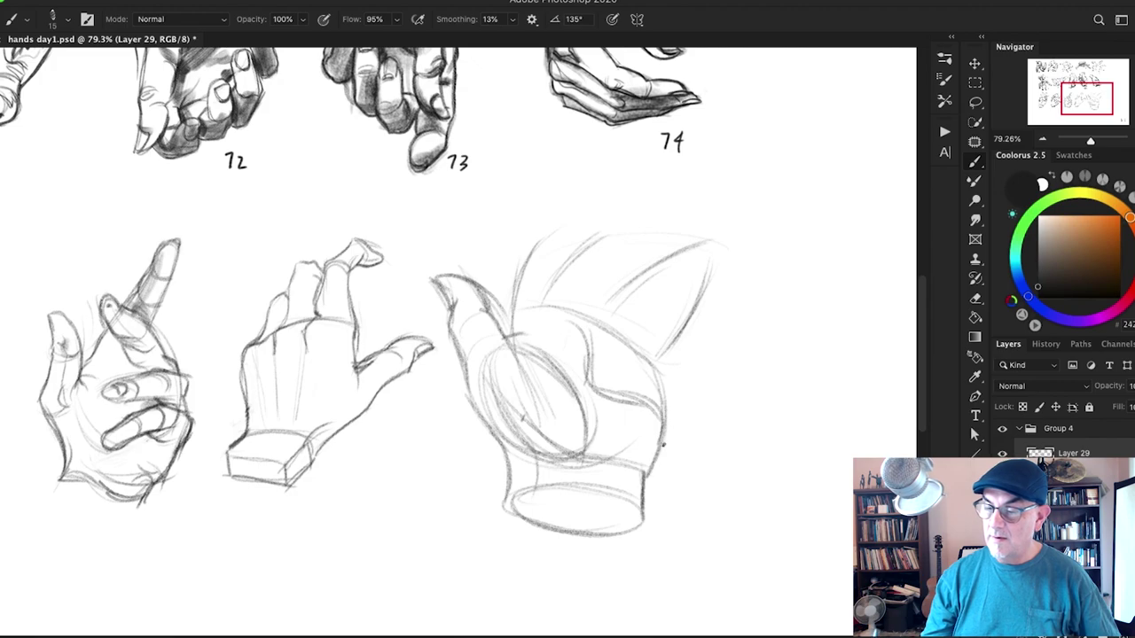
mouse_move(663, 443)
mouse_down()
mouse_move(648, 464)
mouse_move(647, 362)
mouse_up()
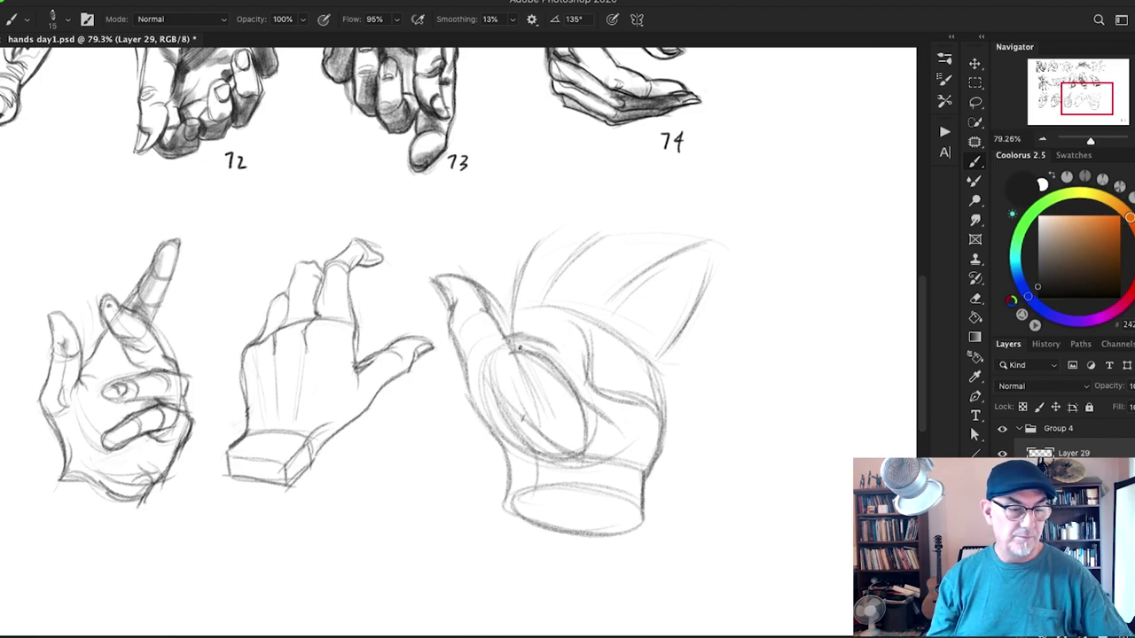
drag(492, 311, 520, 355)
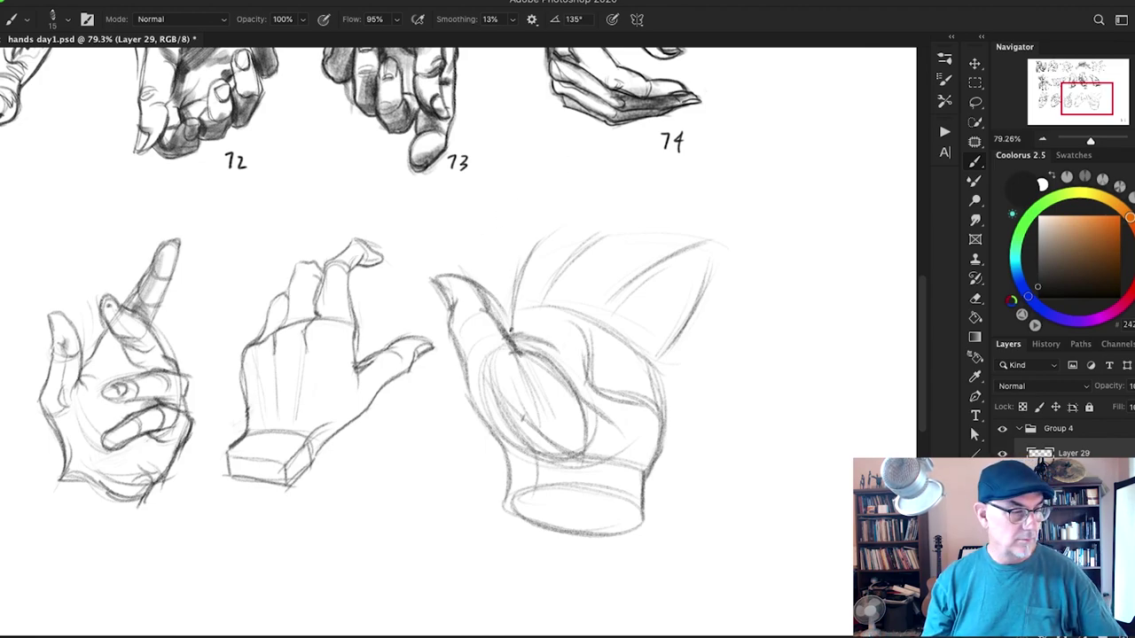
Step: Draw the fifth hand's index finger with a rounded tip, curved joint lines and its inner side down to the palm
mouse_move(510, 329)
mouse_down()
mouse_move(532, 246)
mouse_move(587, 207)
mouse_move(569, 238)
mouse_up()
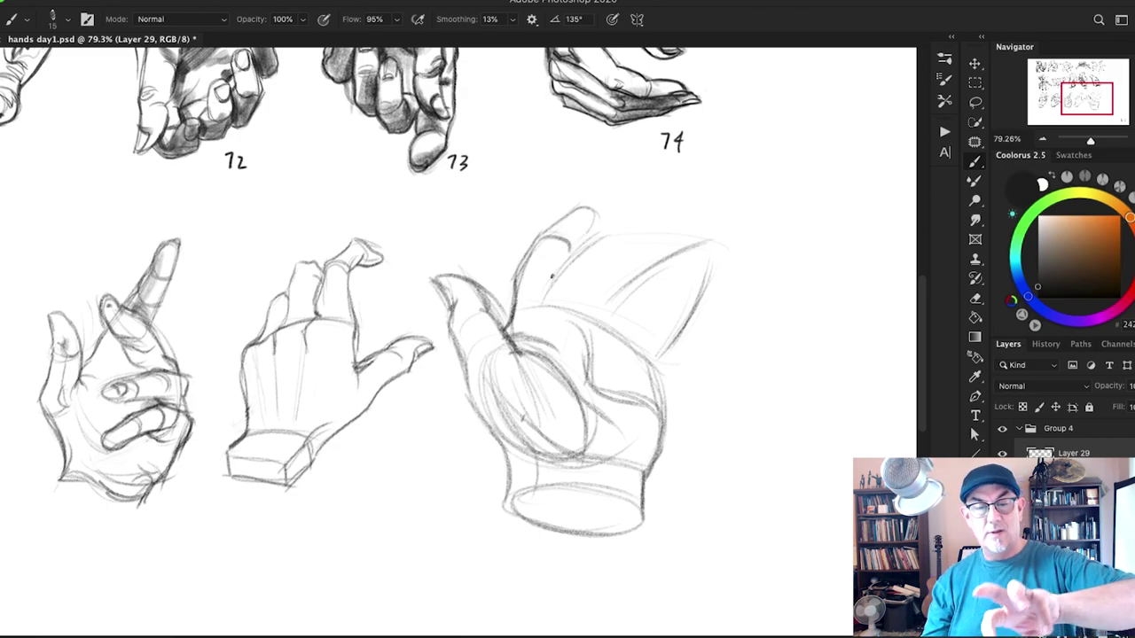
mouse_move(528, 280)
mouse_down()
mouse_move(557, 279)
mouse_move(547, 276)
mouse_move(550, 307)
mouse_move(577, 263)
mouse_move(551, 280)
mouse_move(554, 308)
mouse_move(593, 223)
mouse_up()
drag(560, 295, 564, 310)
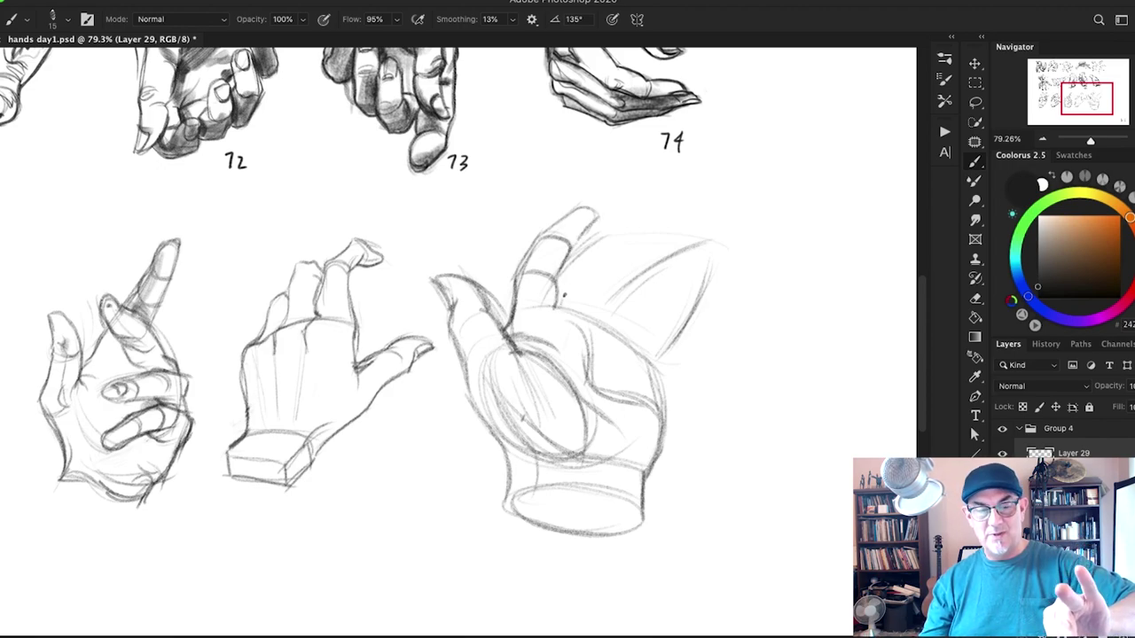
drag(571, 271, 558, 308)
Step: Draw the fifth hand's middle finger beside the index, adding its joint divisions and the crease at its base
mouse_move(577, 264)
mouse_down()
mouse_move(656, 195)
mouse_move(637, 202)
mouse_move(653, 208)
mouse_move(622, 214)
mouse_move(650, 224)
mouse_move(650, 210)
mouse_move(628, 250)
mouse_up()
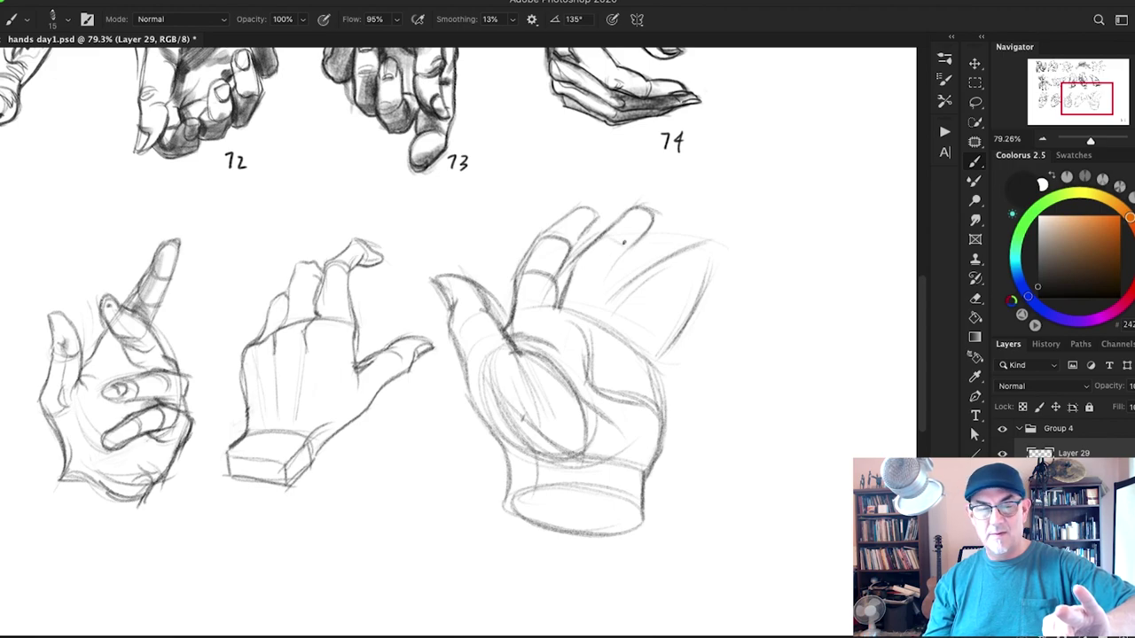
drag(576, 267, 606, 281)
mouse_move(623, 235)
mouse_down()
mouse_move(592, 318)
mouse_move(564, 272)
mouse_move(568, 310)
mouse_up()
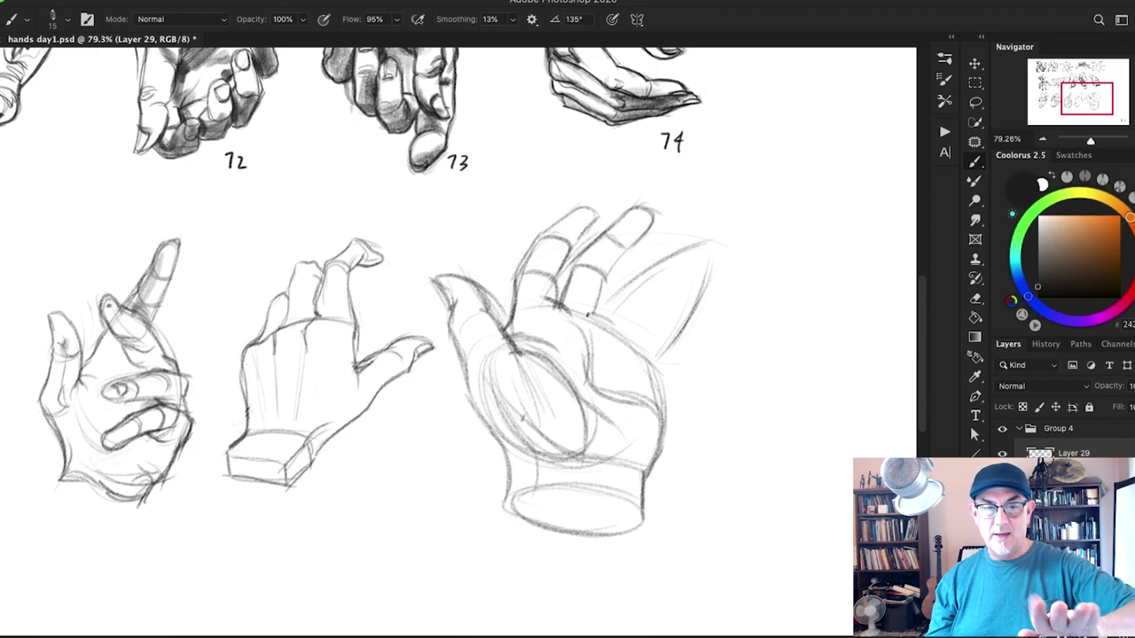
drag(589, 314, 614, 323)
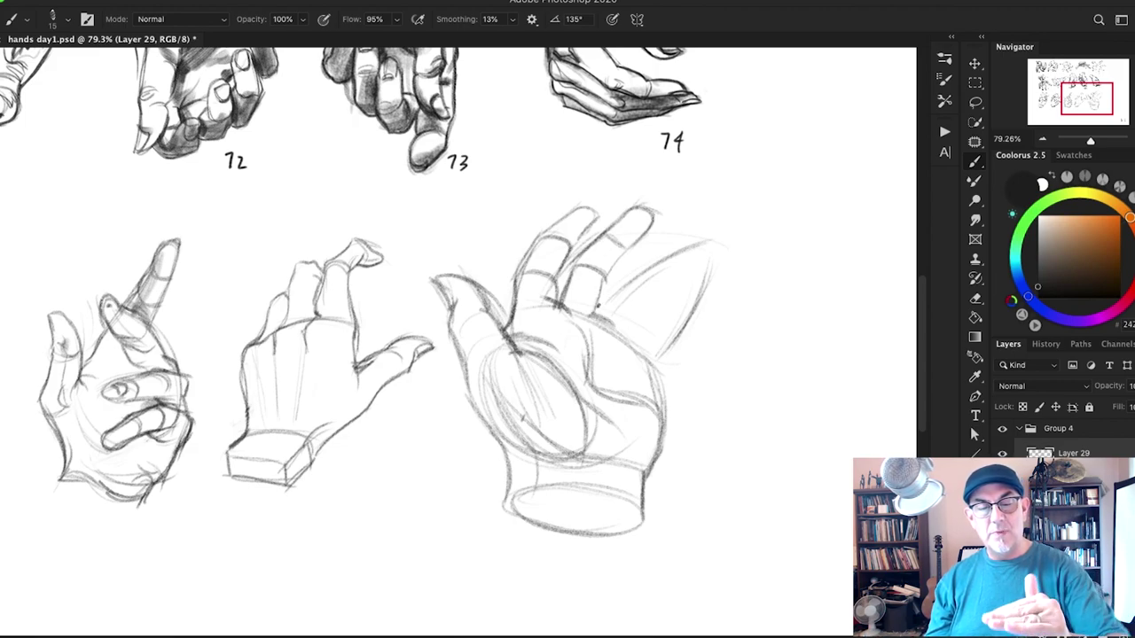
drag(604, 276, 598, 306)
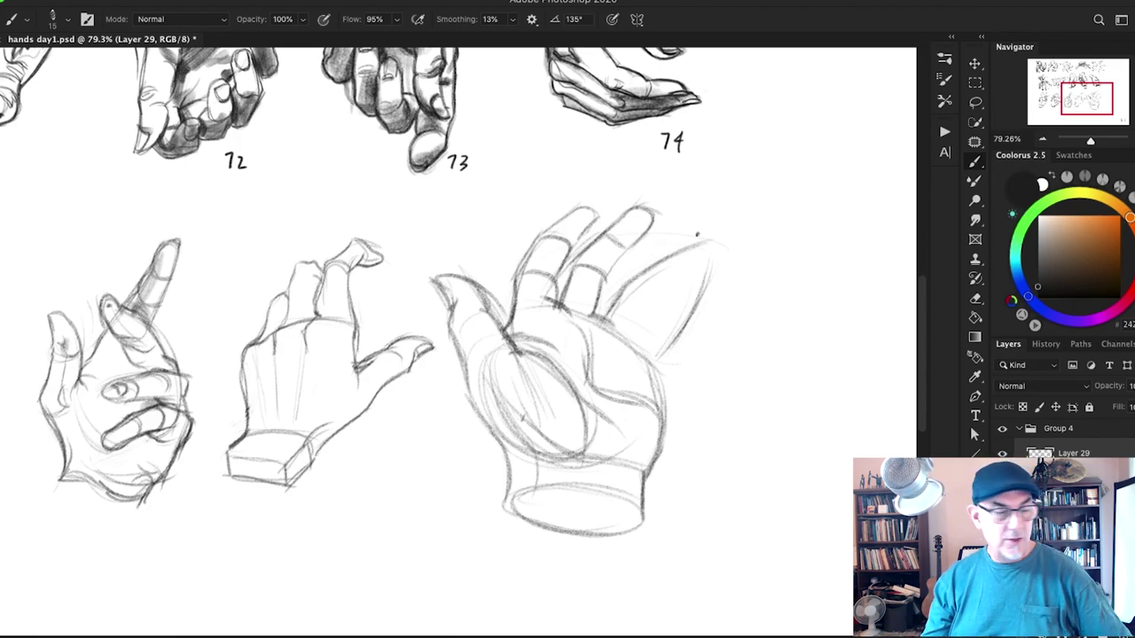
Step: Shape the fifth hand's ring finger with a pointed tip, joint lines and a lower edge meeting the palm
drag(669, 257, 712, 251)
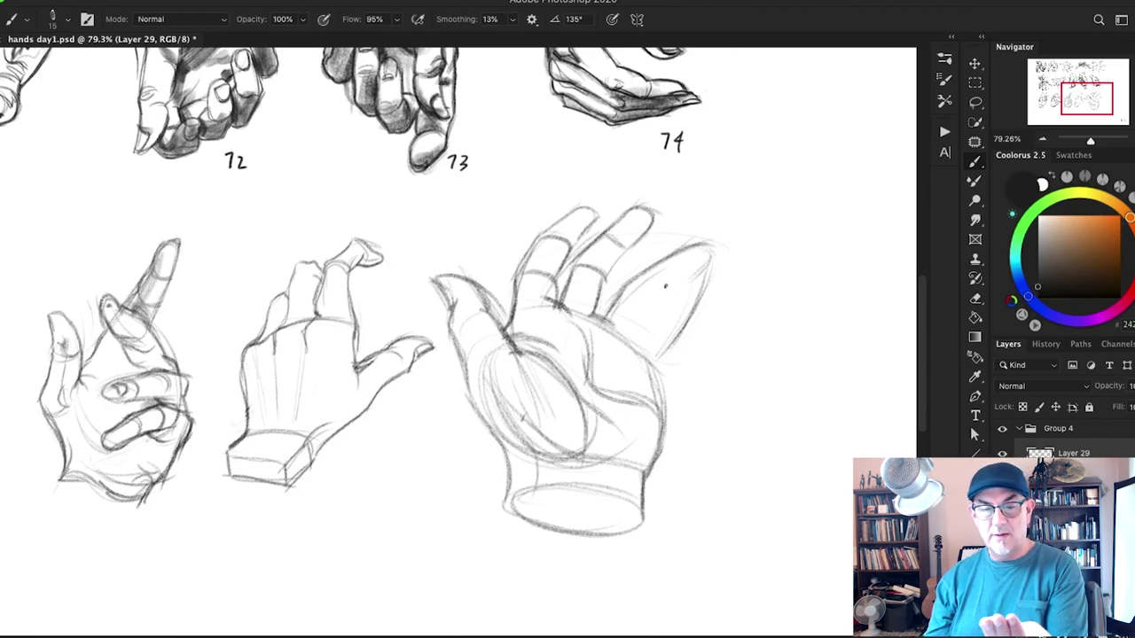
mouse_move(670, 280)
mouse_down()
mouse_move(663, 259)
mouse_move(644, 311)
mouse_up()
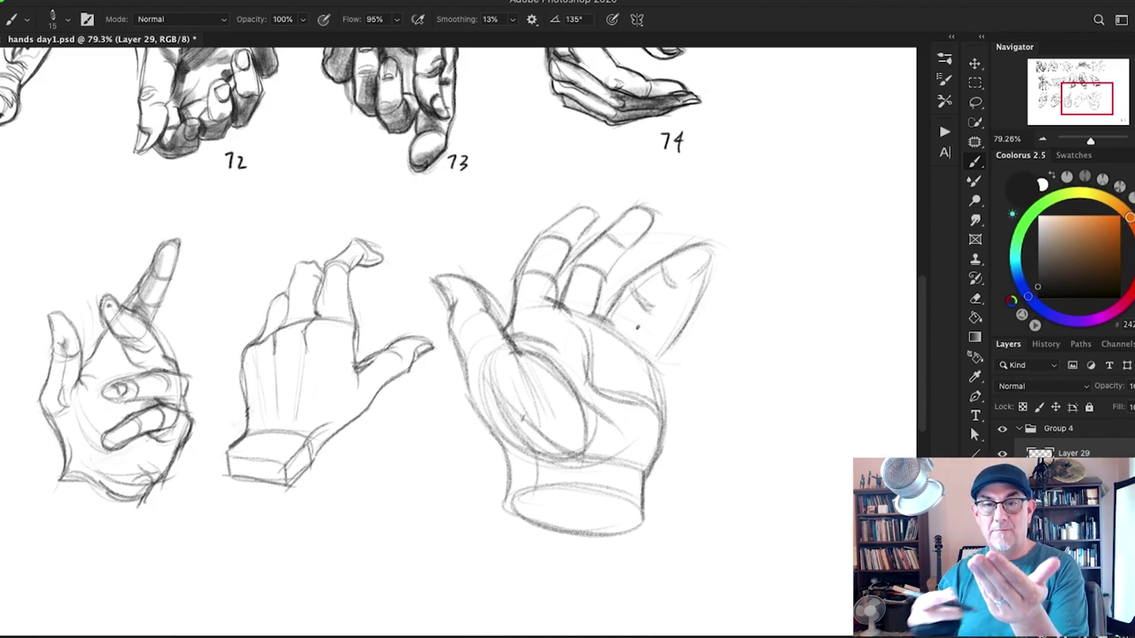
drag(607, 321, 633, 360)
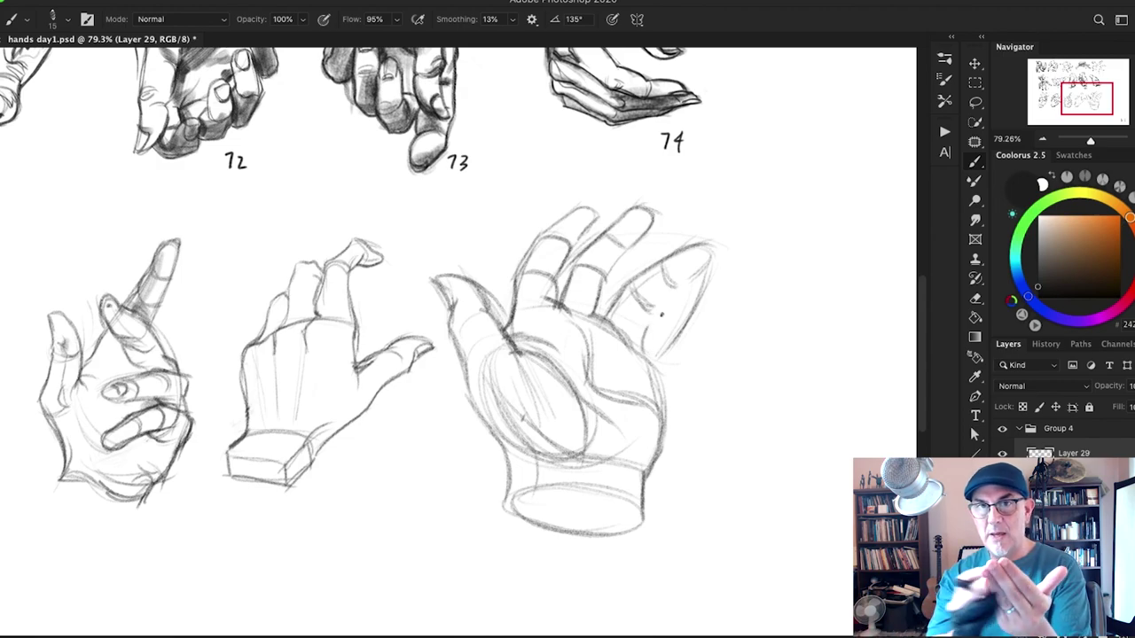
drag(650, 311, 706, 258)
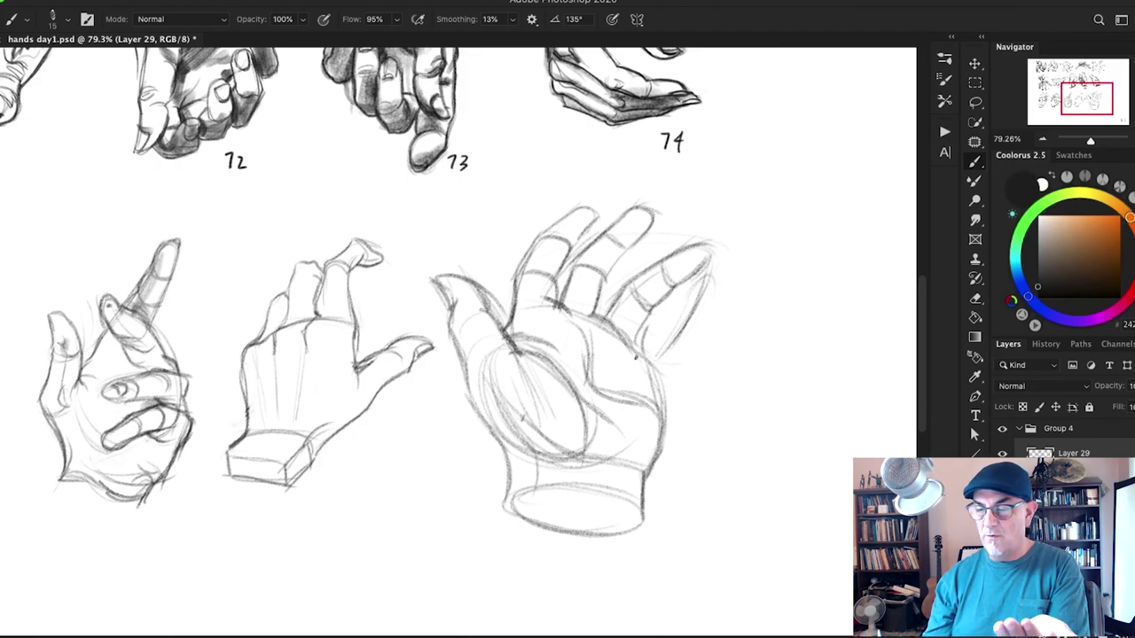
mouse_move(633, 348)
mouse_down()
mouse_move(662, 370)
mouse_move(673, 306)
mouse_move(663, 319)
mouse_up()
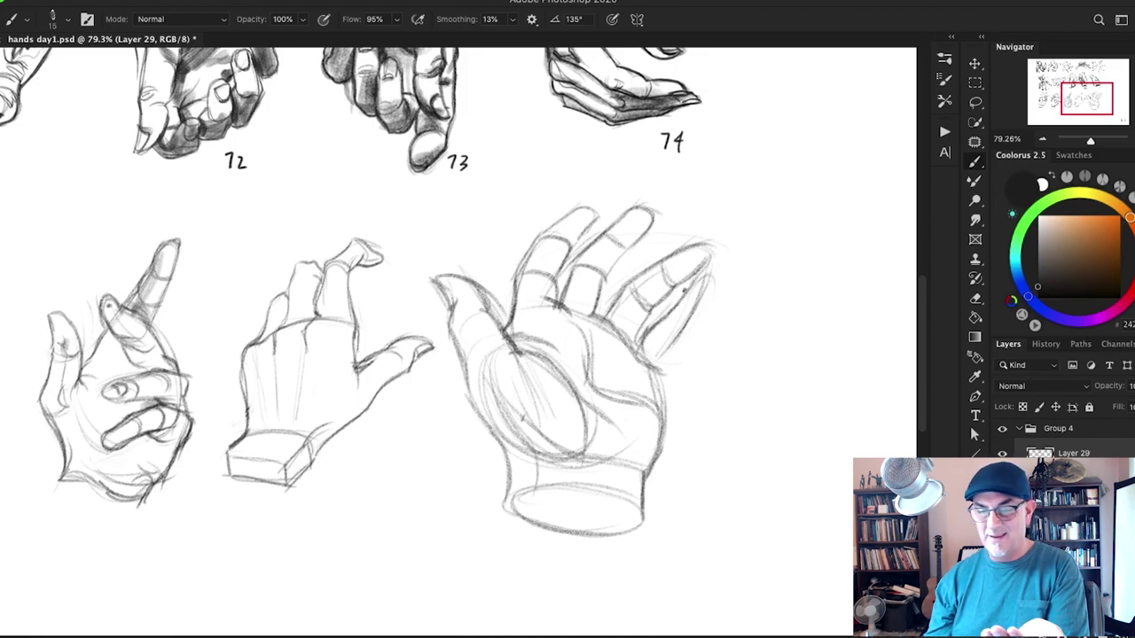
Step: Draw the fifth hand's little finger overlapping the ring finger, and darken the palm's outer edge below it
mouse_move(706, 270)
mouse_down()
mouse_move(671, 311)
mouse_move(686, 282)
mouse_move(679, 338)
mouse_up()
drag(715, 279, 686, 344)
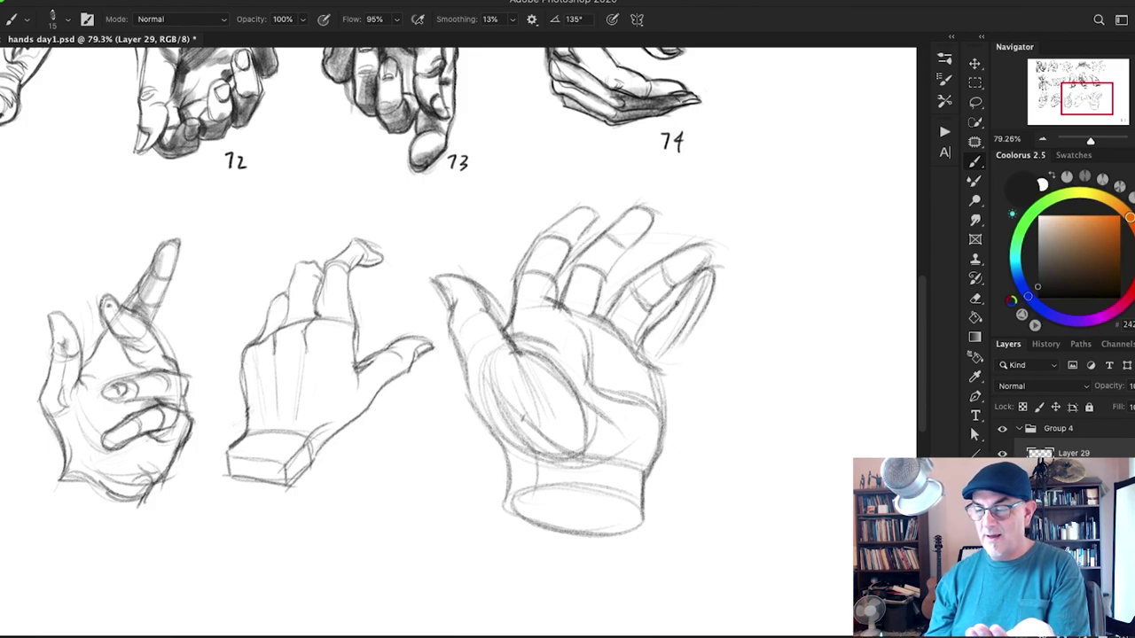
mouse_move(697, 301)
mouse_down()
mouse_move(679, 345)
mouse_move(660, 319)
mouse_move(687, 329)
mouse_move(658, 319)
mouse_move(681, 344)
mouse_move(696, 315)
mouse_move(658, 378)
mouse_up()
mouse_move(689, 335)
mouse_down()
mouse_move(656, 398)
mouse_move(652, 448)
mouse_up()
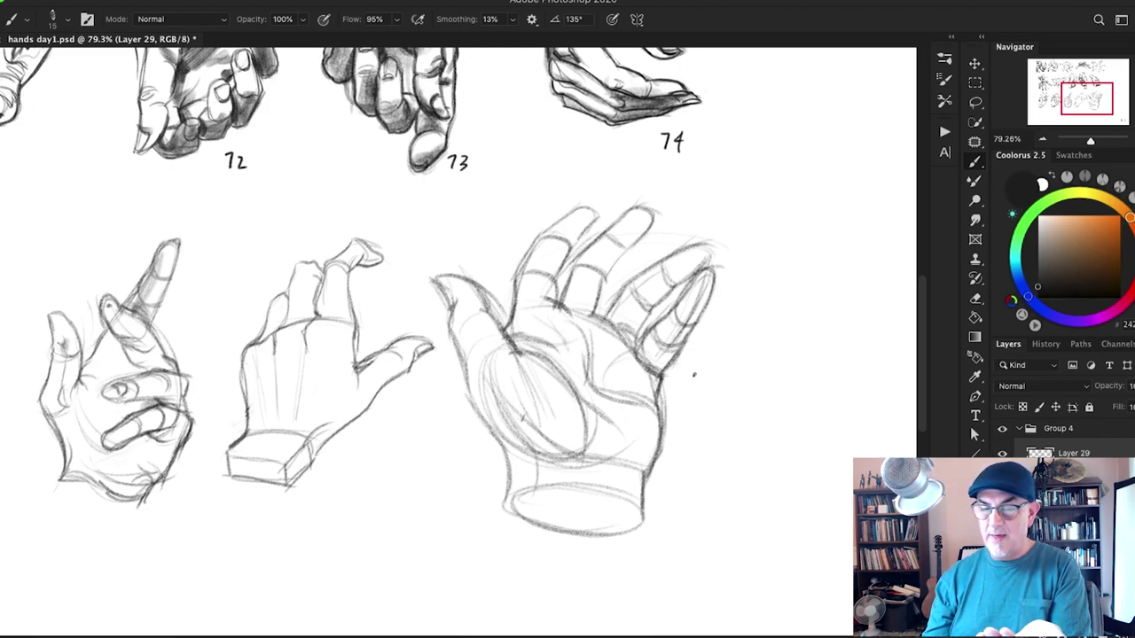
Step: Darken the fifth hand's thumb-side contour down to the wrist, and erase stray lines inside the little finger
drag(503, 448, 508, 503)
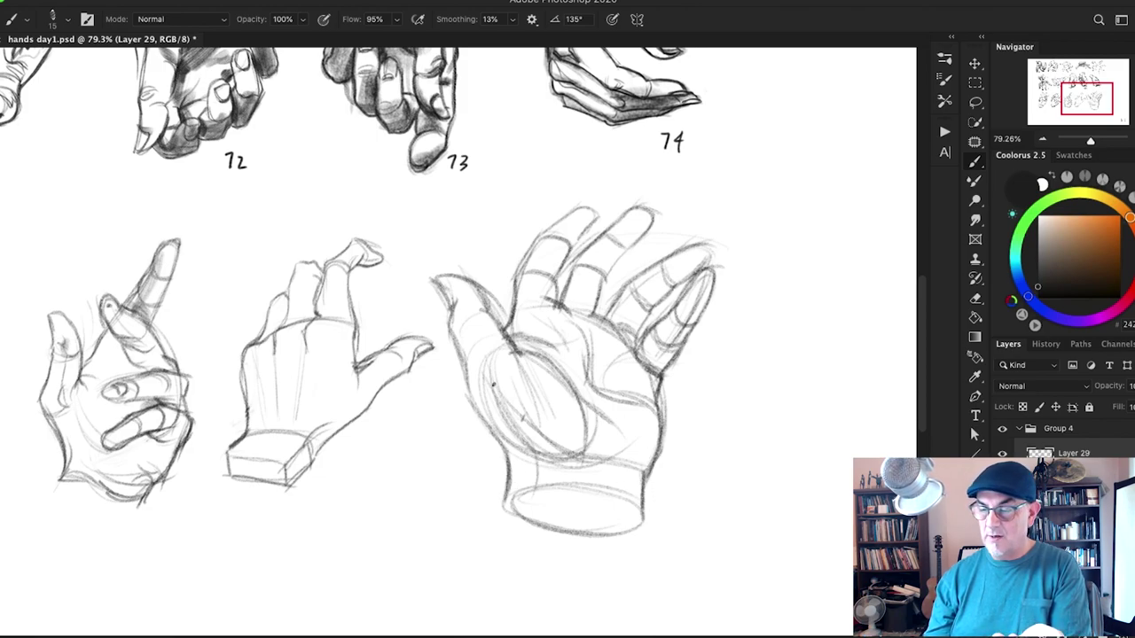
drag(498, 435, 465, 364)
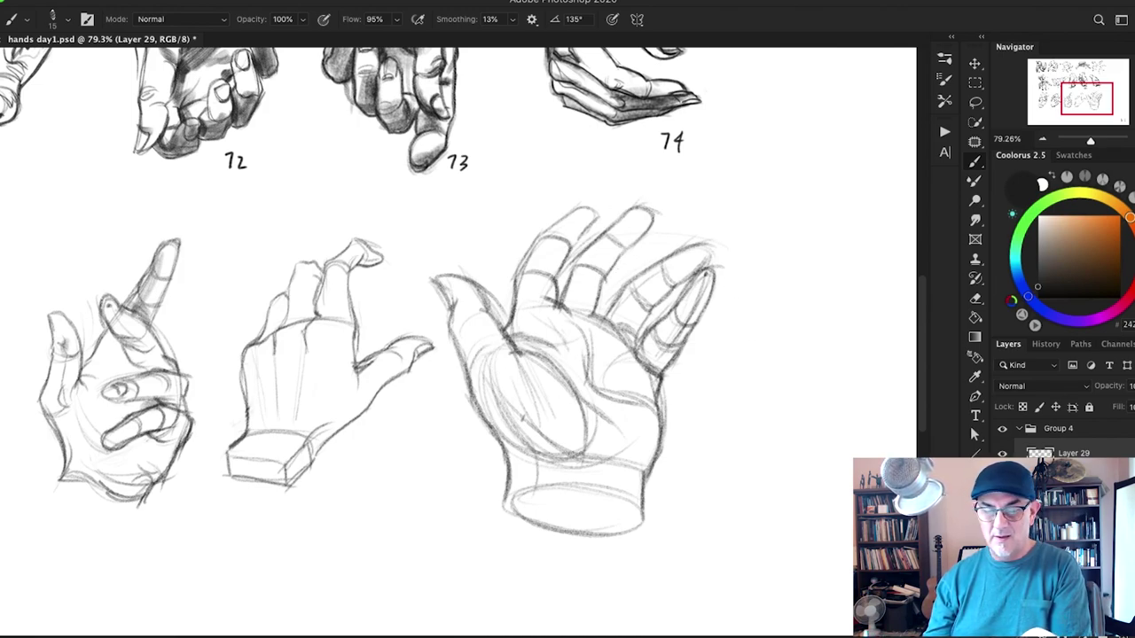
key(e)
mouse_move(708, 290)
mouse_down()
mouse_move(680, 339)
mouse_move(683, 329)
mouse_up()
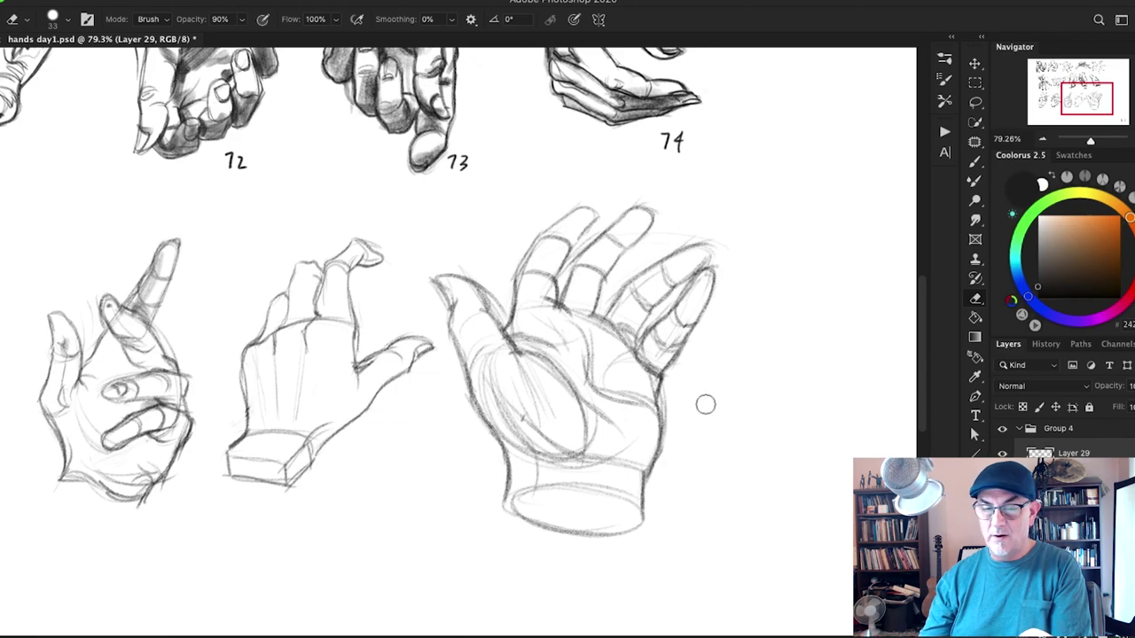
Step: Select the fifth hand sketch, scale it to 73.30%, reposition it beside the fourth hand, and deselect it
key(l)
mouse_move(729, 340)
mouse_down()
mouse_move(545, 193)
mouse_move(425, 311)
mouse_move(464, 525)
mouse_move(673, 493)
mouse_move(738, 344)
mouse_up()
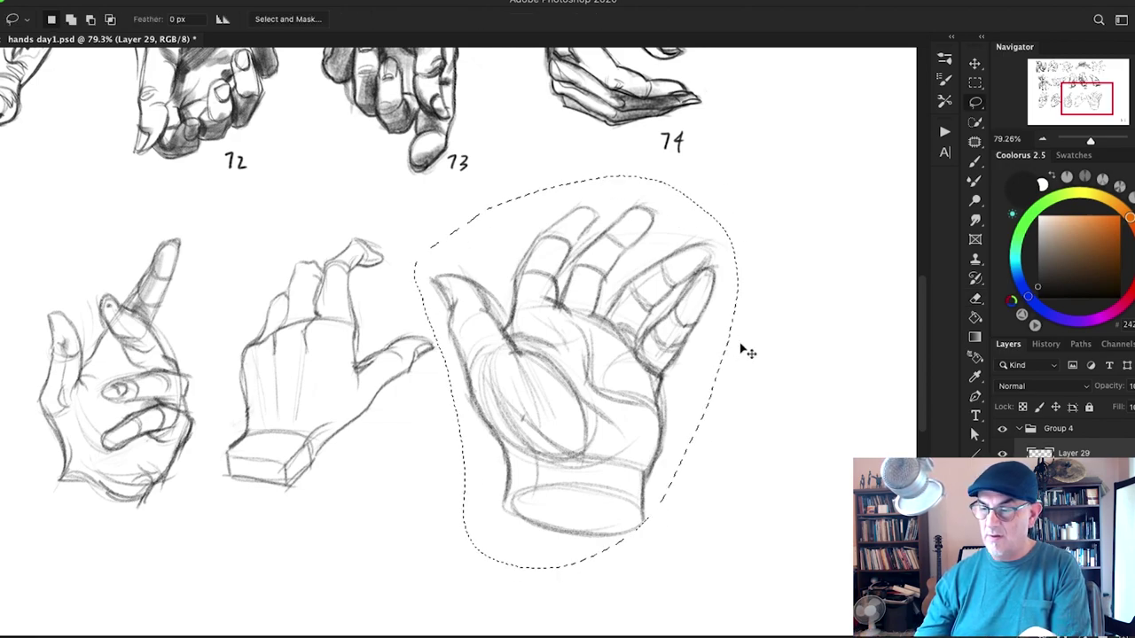
key(ctrl+t)
drag(735, 175, 649, 278)
drag(591, 365, 620, 293)
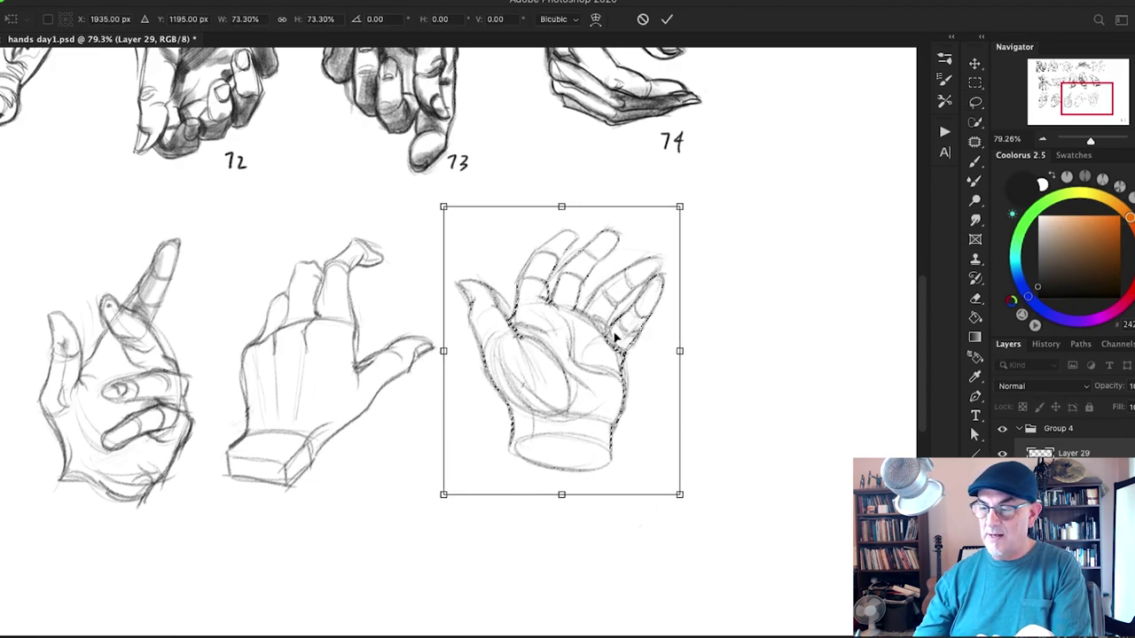
key(Return)
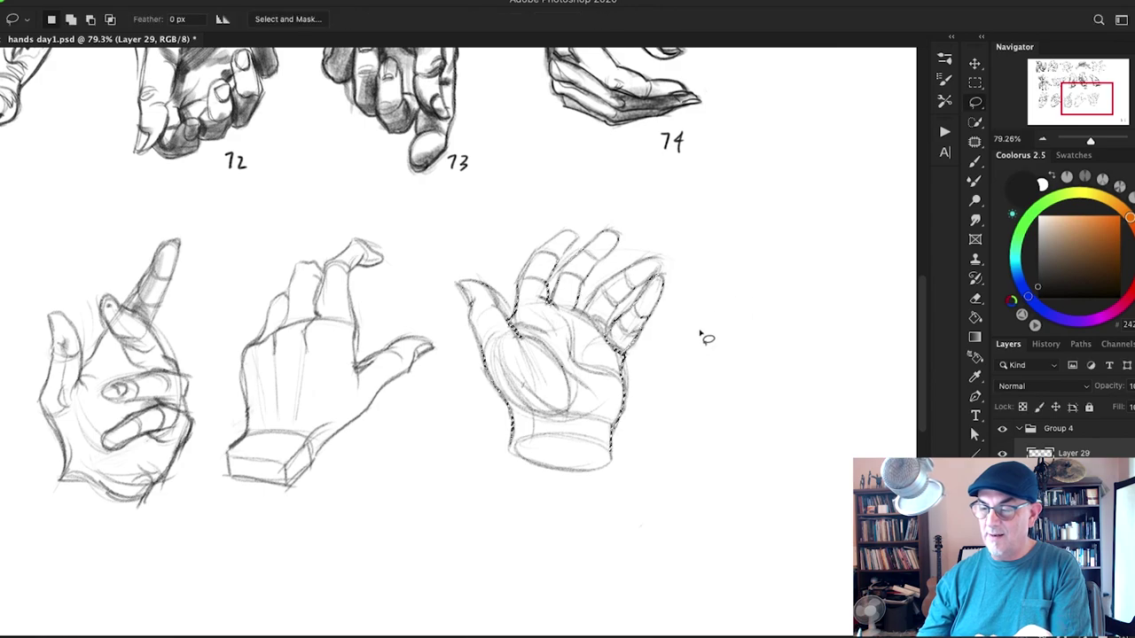
key(ctrl+d)
key(b)
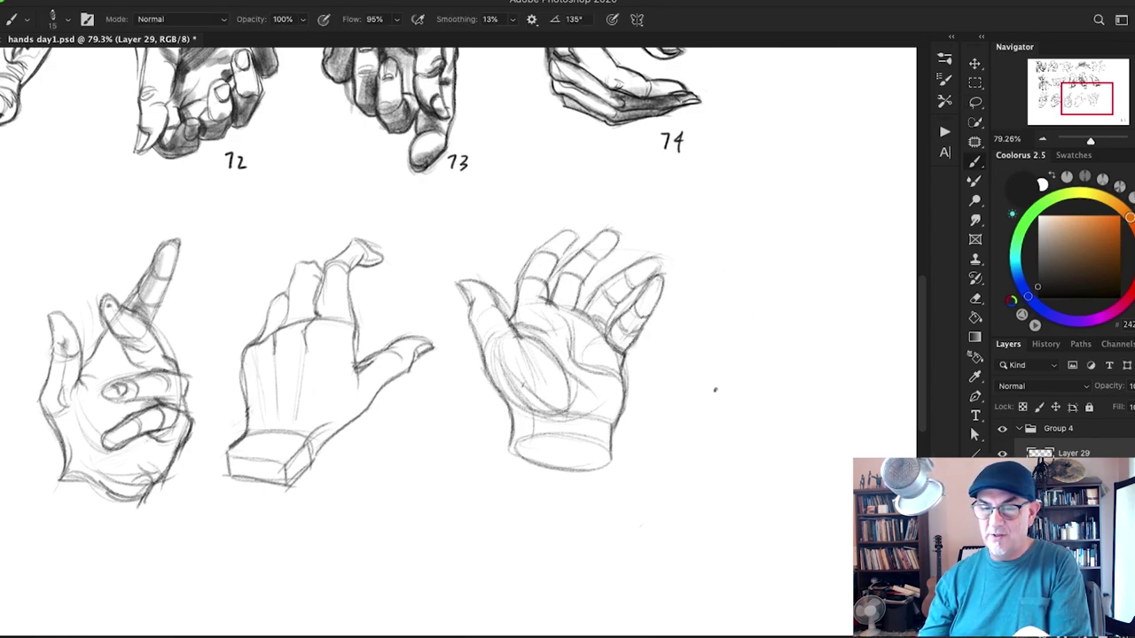
drag(722, 387, 592, 404)
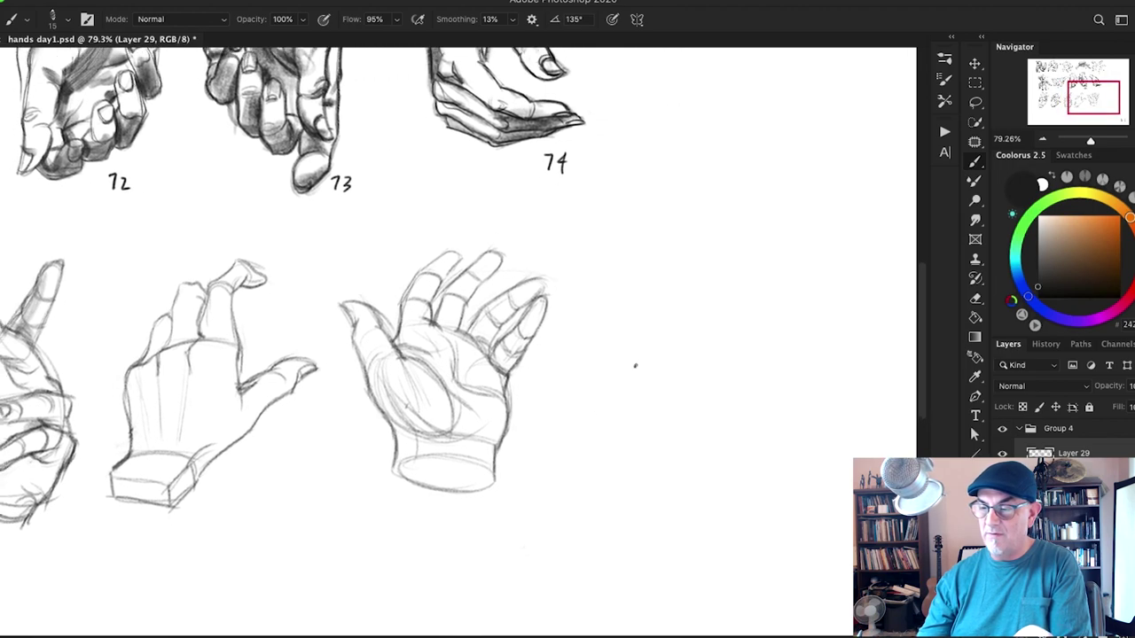
drag(661, 273, 658, 284)
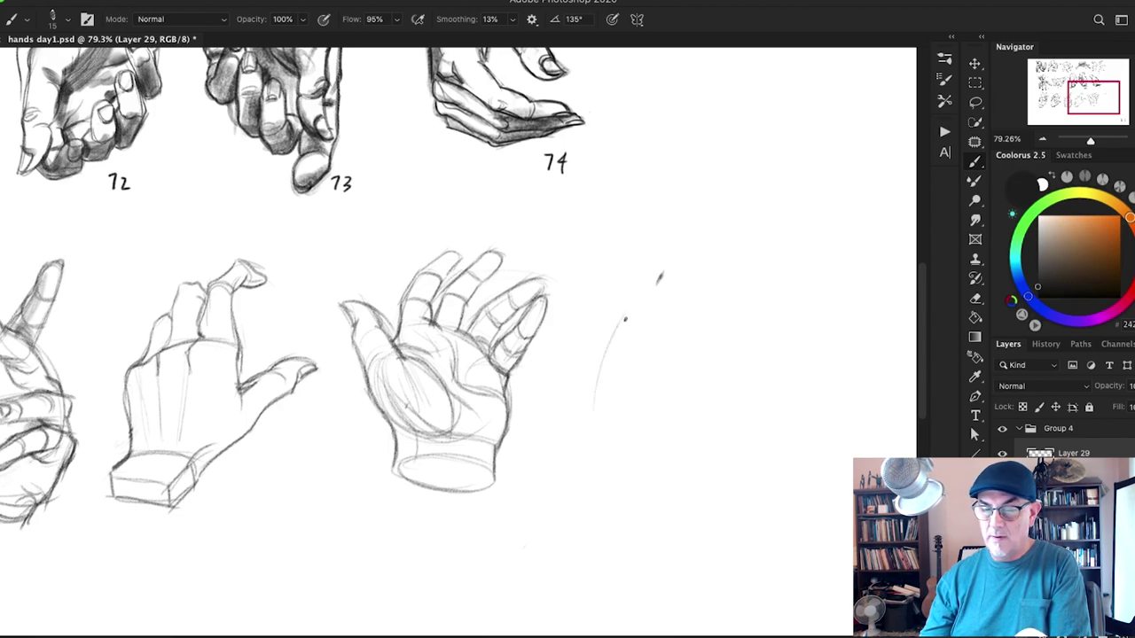
drag(652, 298, 596, 407)
drag(694, 209, 660, 277)
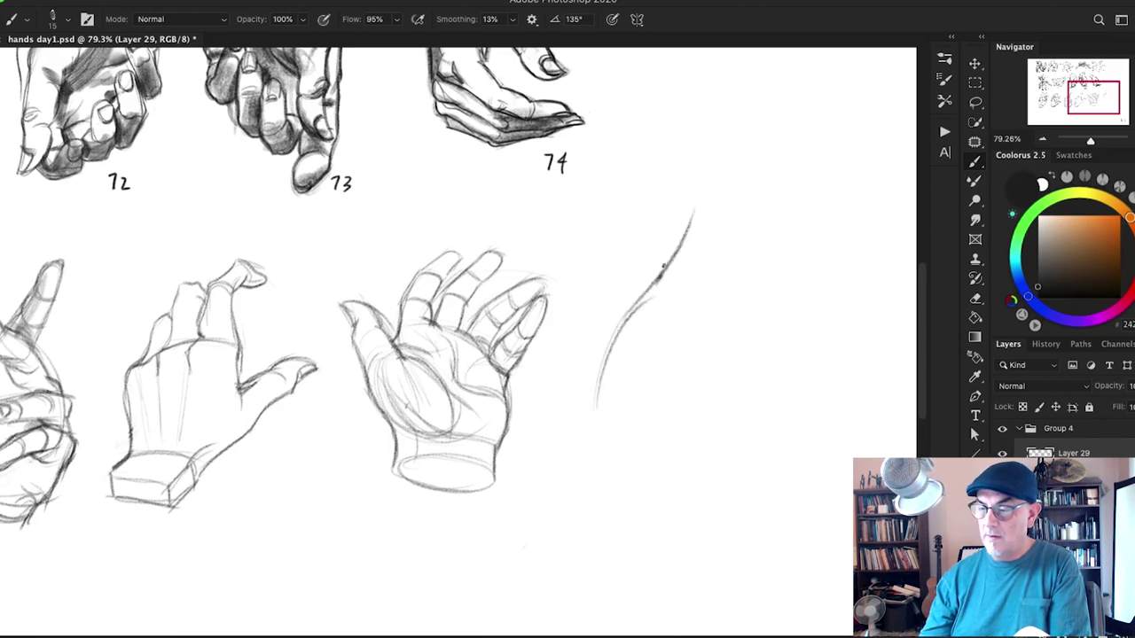
mouse_move(709, 232)
mouse_down()
mouse_move(646, 303)
mouse_move(756, 207)
mouse_move(696, 315)
mouse_up()
mouse_move(785, 296)
mouse_down()
mouse_move(743, 305)
mouse_move(808, 288)
mouse_move(799, 376)
mouse_up()
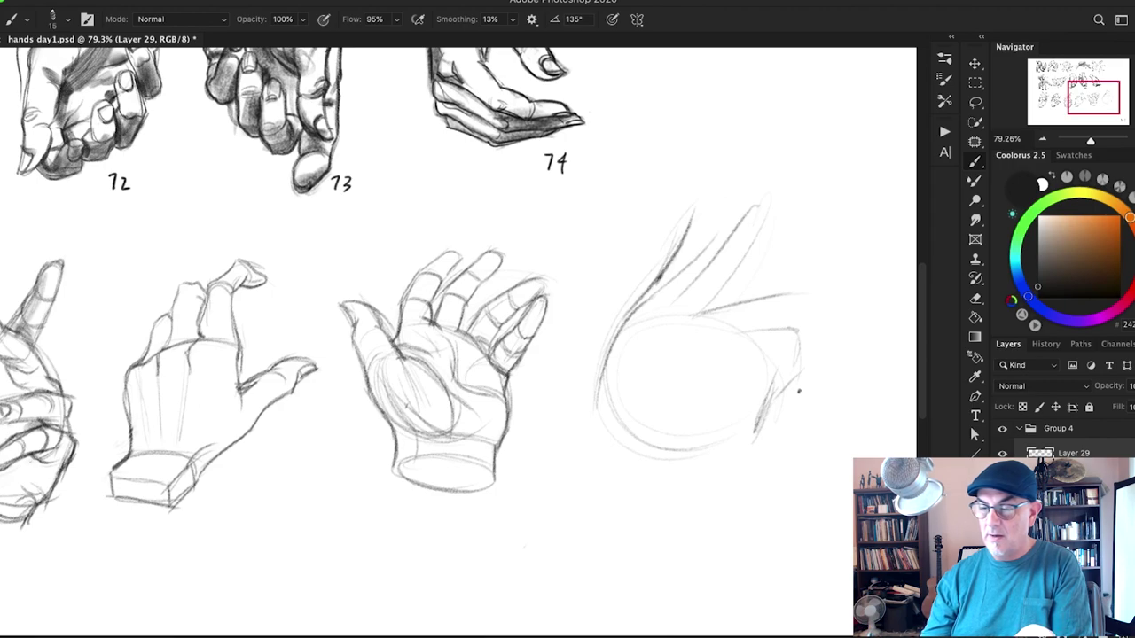
key(l)
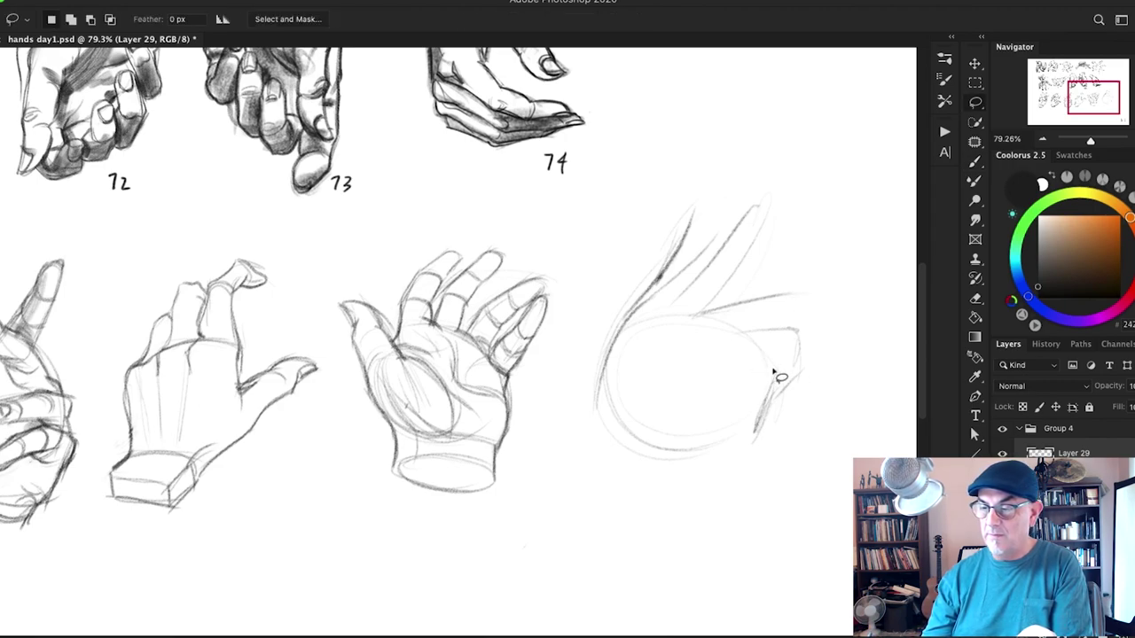
mouse_move(778, 375)
mouse_down()
mouse_move(620, 487)
mouse_move(781, 443)
mouse_up()
key(Delete)
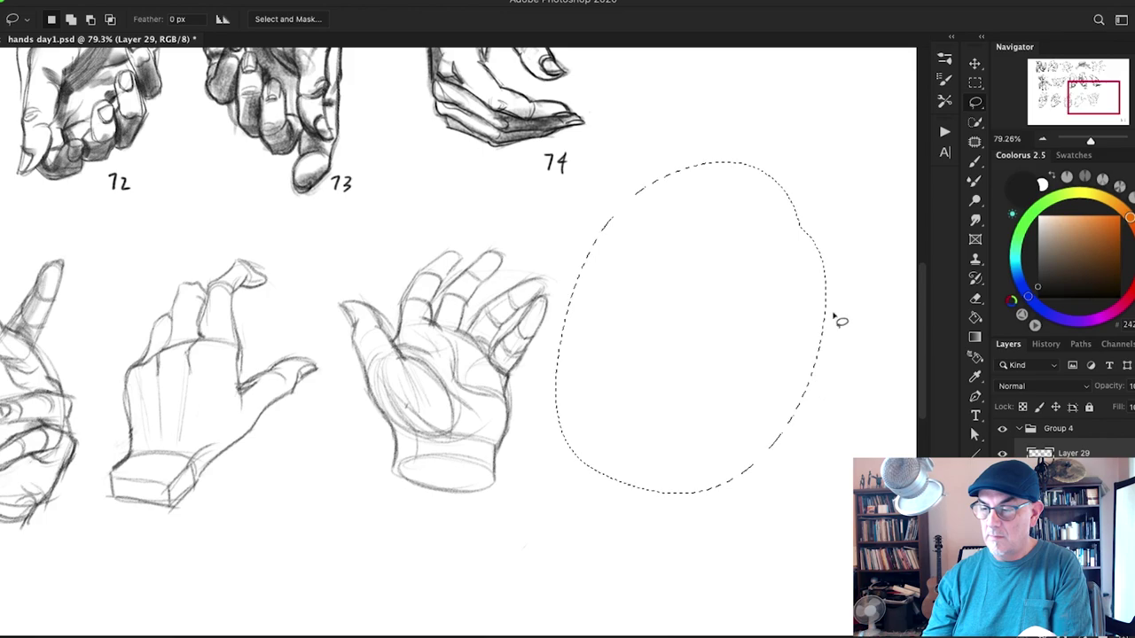
key(super+d)
Step: Block in a sixth hand beside the fifth as one mitten-like finger mass, with an upright thumb and oval thumb base
key(b)
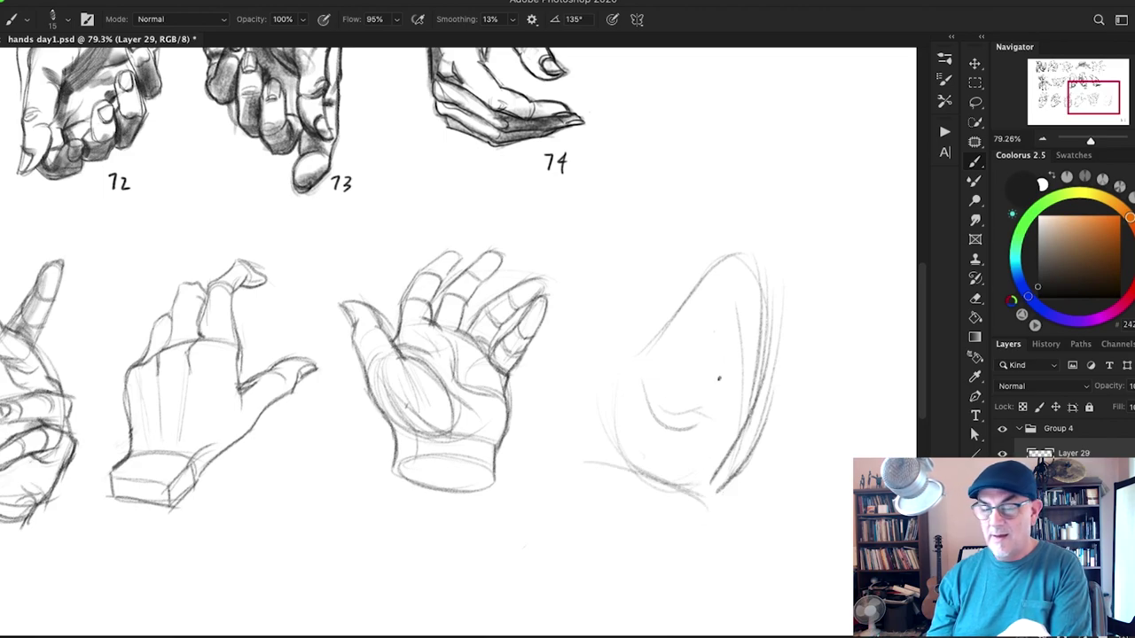
mouse_move(608, 363)
mouse_down()
mouse_move(596, 391)
mouse_move(620, 365)
mouse_move(586, 390)
mouse_move(595, 314)
mouse_move(593, 327)
mouse_up()
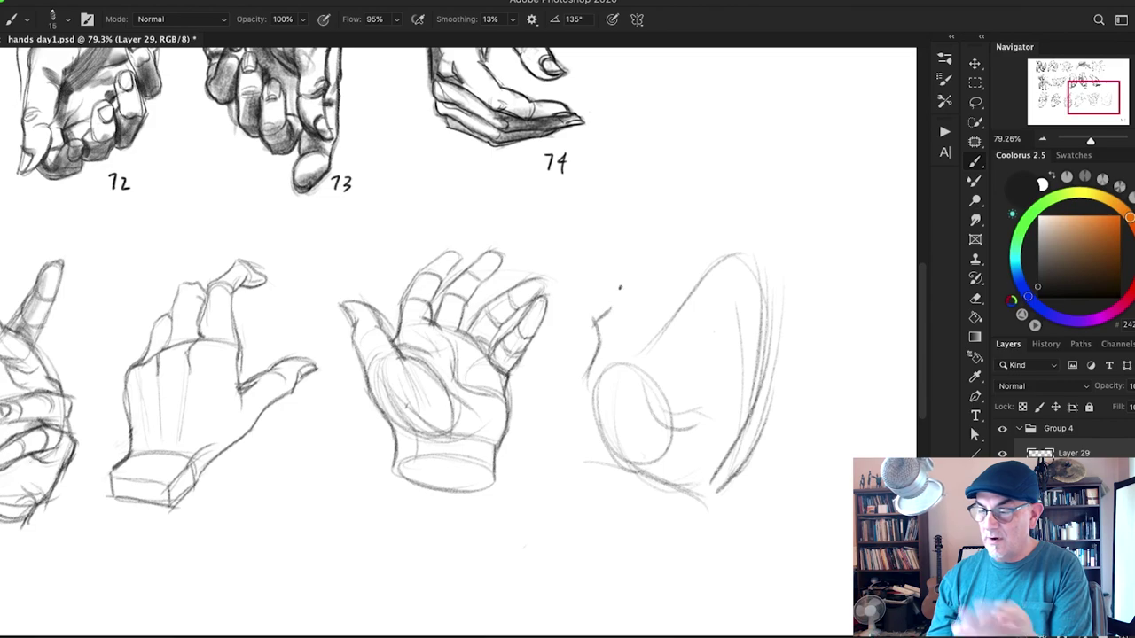
mouse_move(619, 285)
mouse_down()
mouse_move(594, 324)
mouse_move(624, 285)
mouse_move(629, 331)
mouse_move(629, 309)
mouse_move(606, 316)
mouse_move(642, 356)
mouse_up()
drag(605, 305, 592, 325)
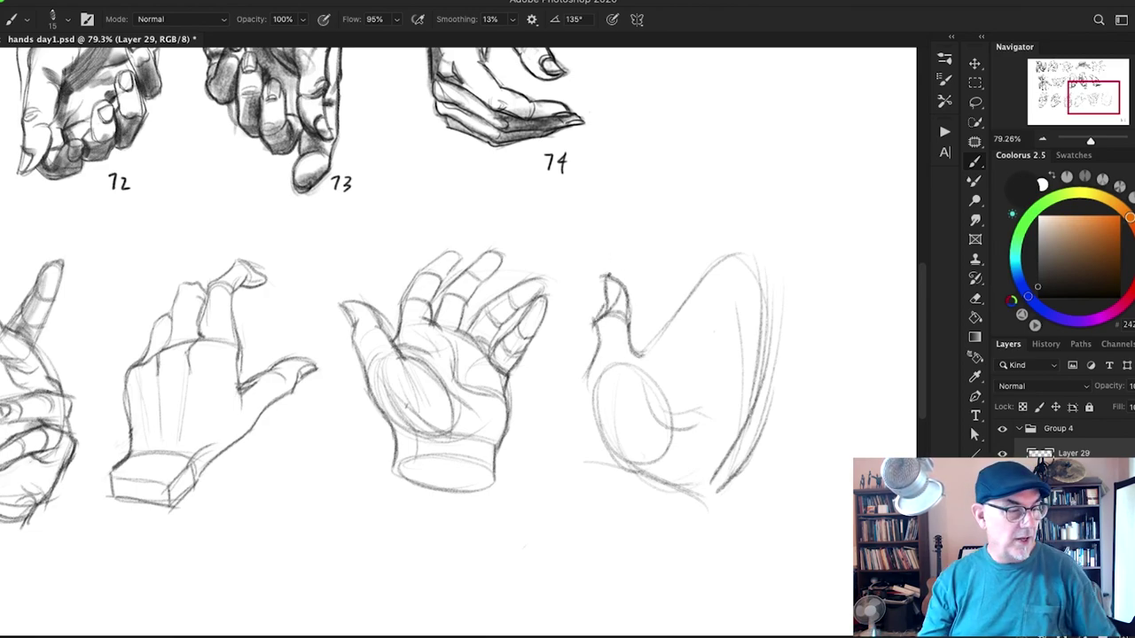
mouse_move(603, 276)
mouse_down()
mouse_move(598, 317)
mouse_move(629, 312)
mouse_move(641, 355)
mouse_up()
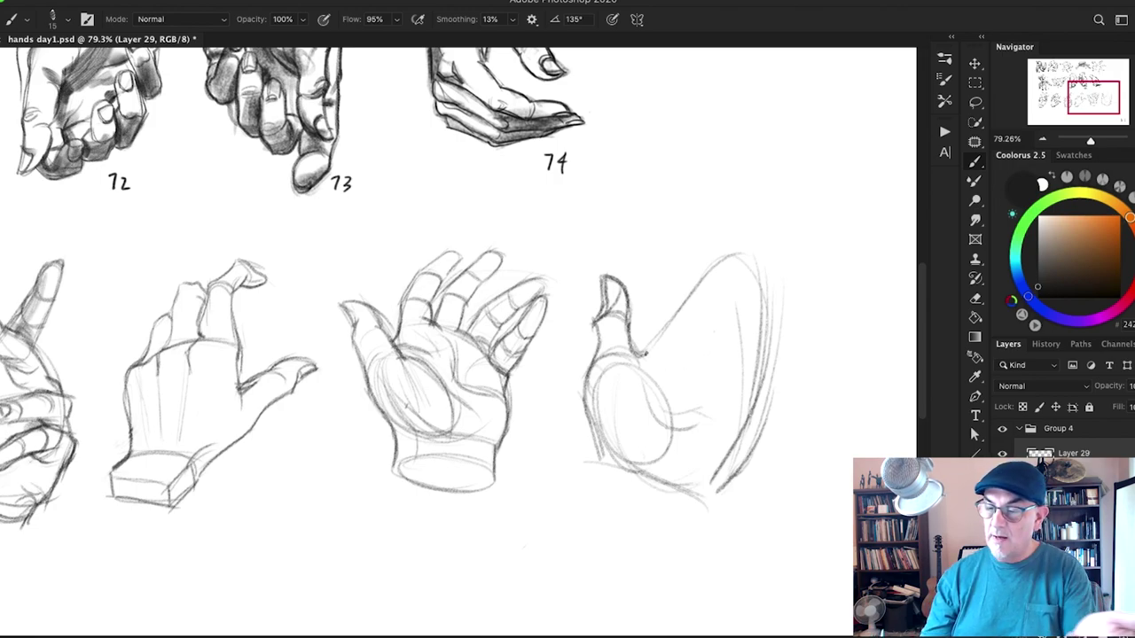
drag(629, 353, 663, 360)
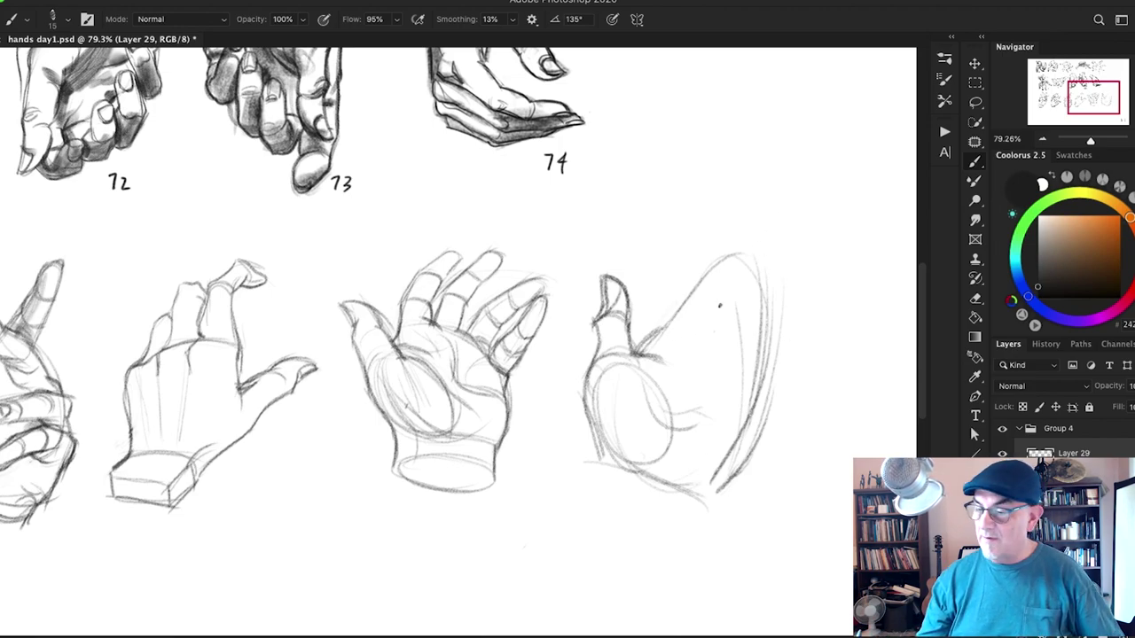
mouse_move(729, 263)
mouse_down()
mouse_move(695, 291)
mouse_move(784, 403)
mouse_up()
drag(789, 302, 744, 452)
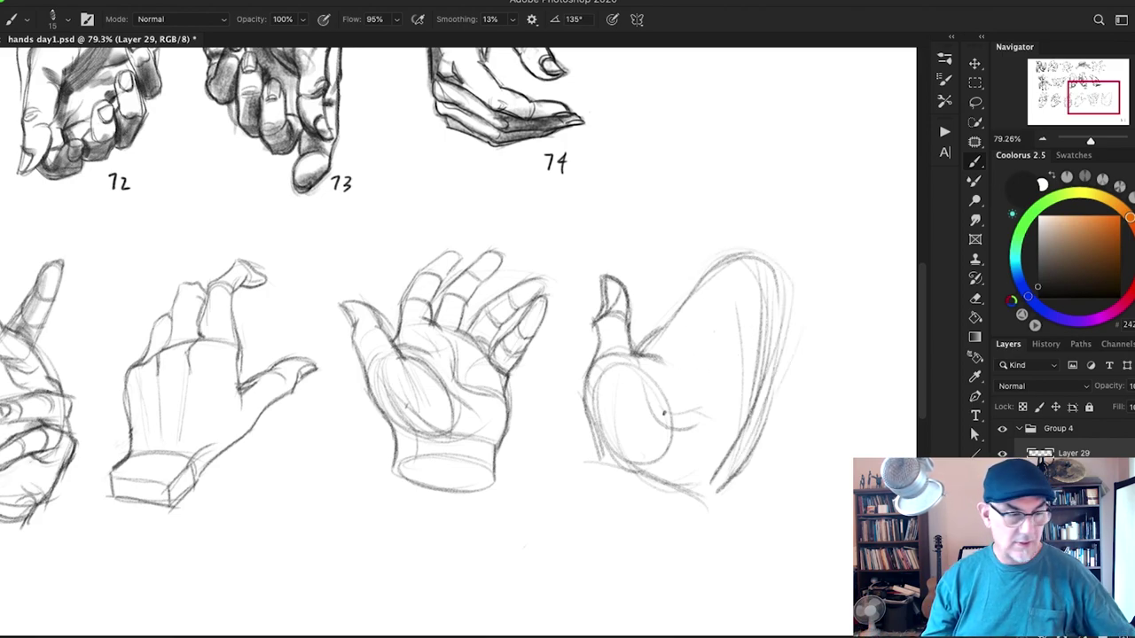
Step: Draw the sixth hand's palm creases and heel contour, and add a curved guideline across the finger bases
mouse_move(654, 376)
mouse_down()
mouse_move(680, 418)
mouse_move(714, 422)
mouse_up()
mouse_move(670, 415)
mouse_down()
mouse_move(755, 441)
mouse_move(715, 507)
mouse_up()
drag(759, 441, 709, 507)
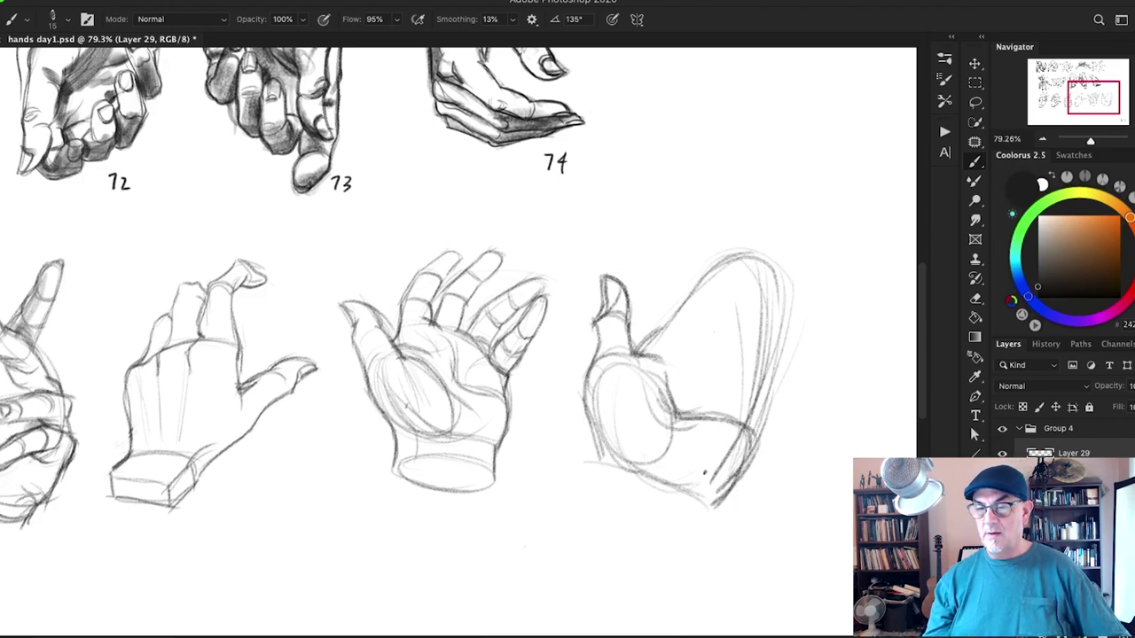
drag(654, 472, 700, 493)
drag(697, 351, 682, 403)
drag(658, 332, 752, 379)
drag(644, 328, 750, 383)
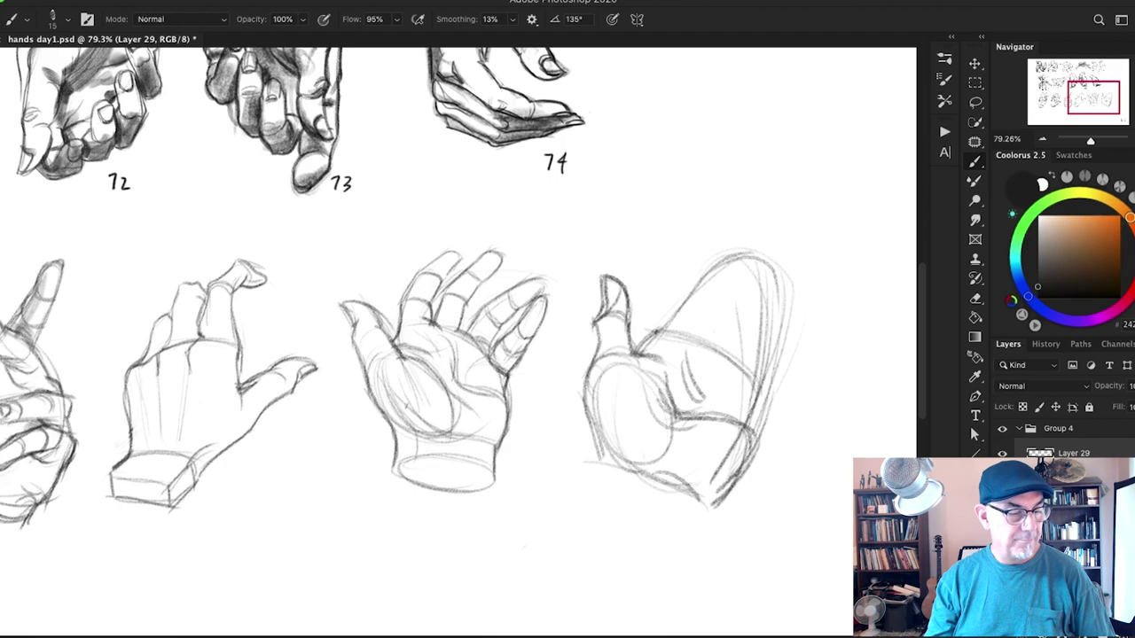
Step: Divide the sixth hand's finger mass with long lines separating the index, middle and ring fingers
drag(693, 326, 739, 279)
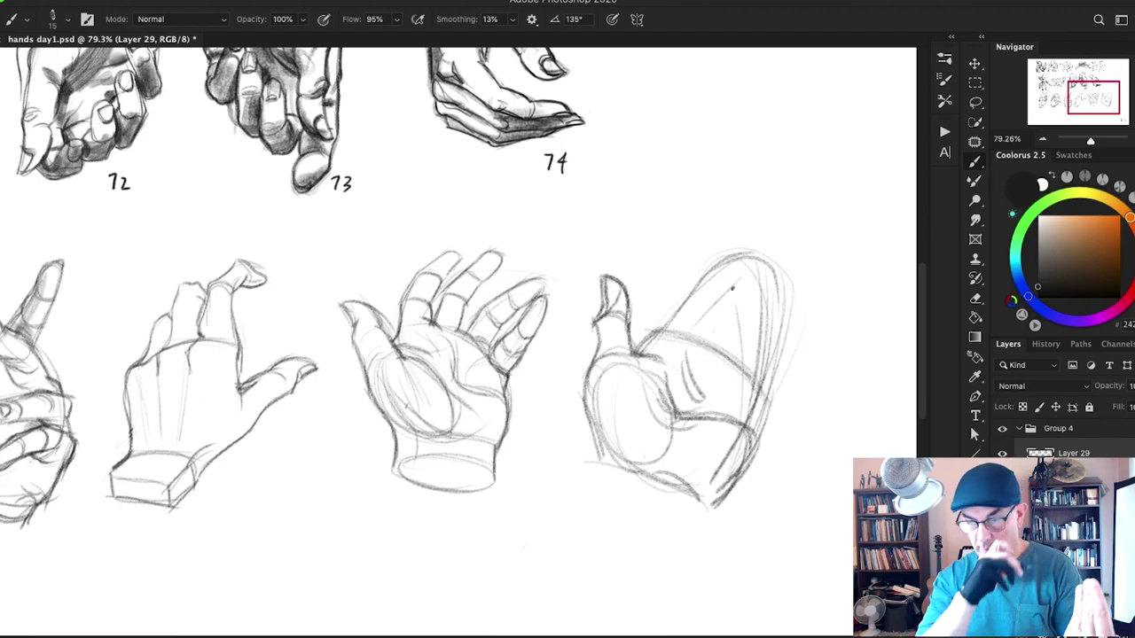
drag(689, 330, 753, 259)
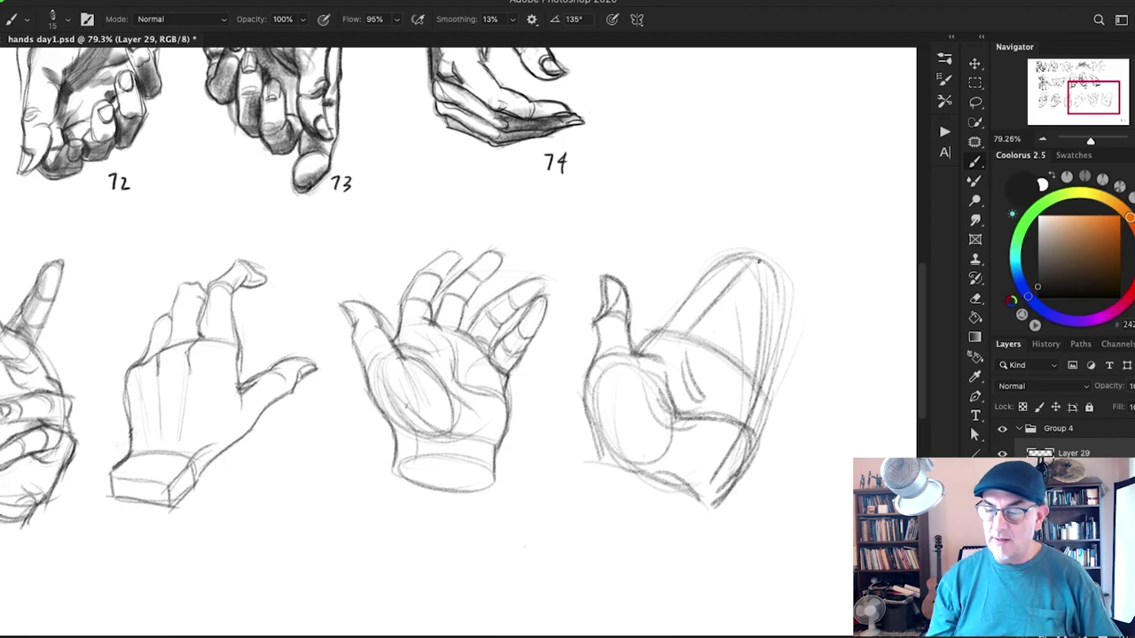
drag(708, 347, 768, 272)
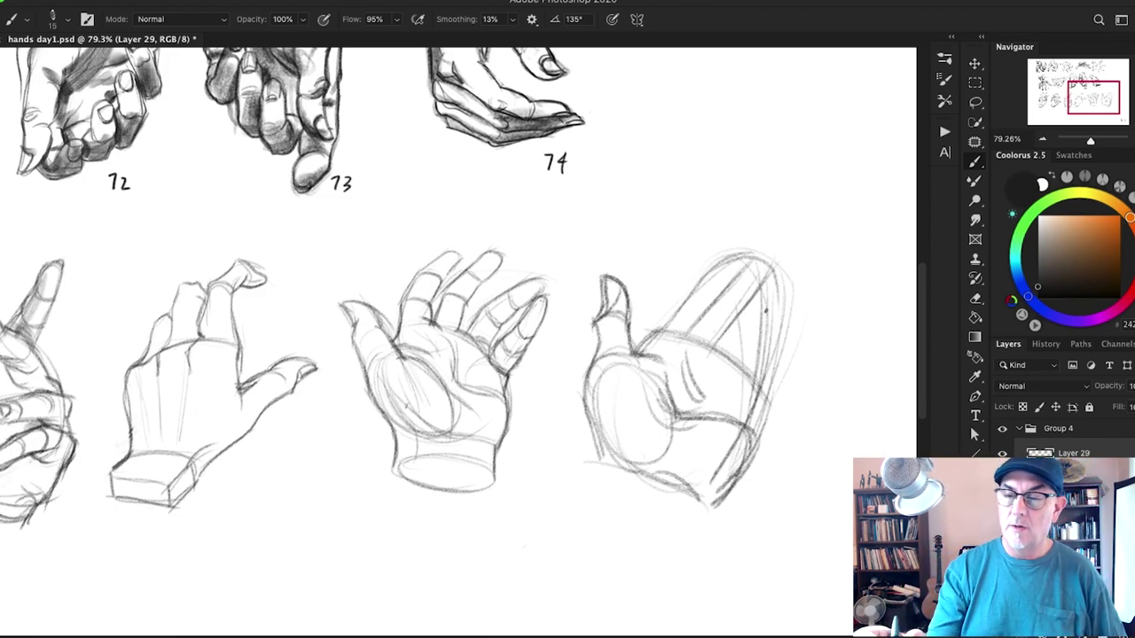
drag(768, 310, 751, 358)
mouse_move(764, 282)
mouse_down()
mouse_move(751, 364)
mouse_move(750, 351)
mouse_up()
drag(767, 312, 755, 346)
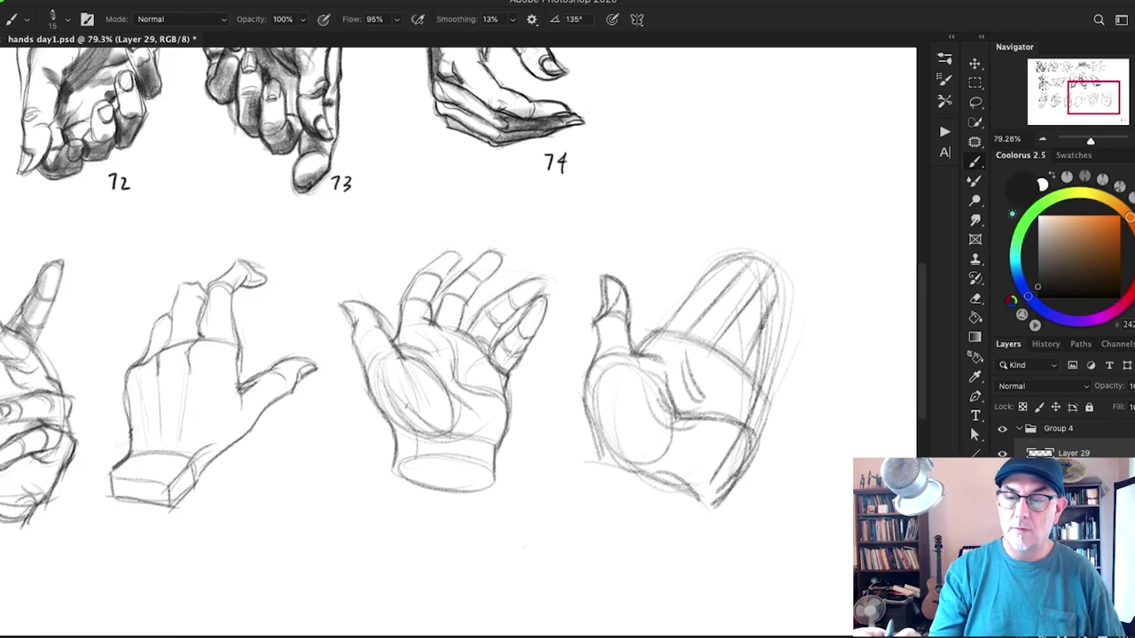
Step: Shape the sixth hand's little finger and outer edge, round the fingertips, and mark the finger joints with curved lines
mouse_move(768, 299)
mouse_down()
mouse_move(774, 378)
mouse_move(766, 407)
mouse_up()
drag(784, 326, 760, 436)
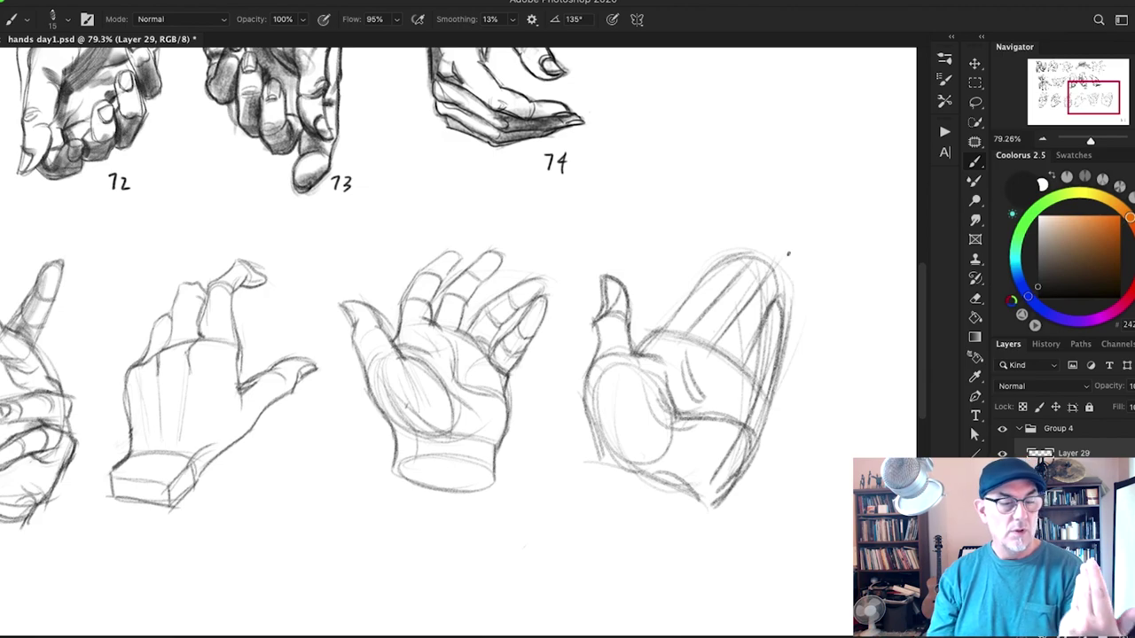
mouse_move(783, 264)
mouse_down()
mouse_move(758, 289)
mouse_move(779, 300)
mouse_move(740, 368)
mouse_up()
mouse_move(767, 314)
mouse_down()
mouse_move(738, 376)
mouse_move(760, 397)
mouse_up()
drag(785, 299, 748, 449)
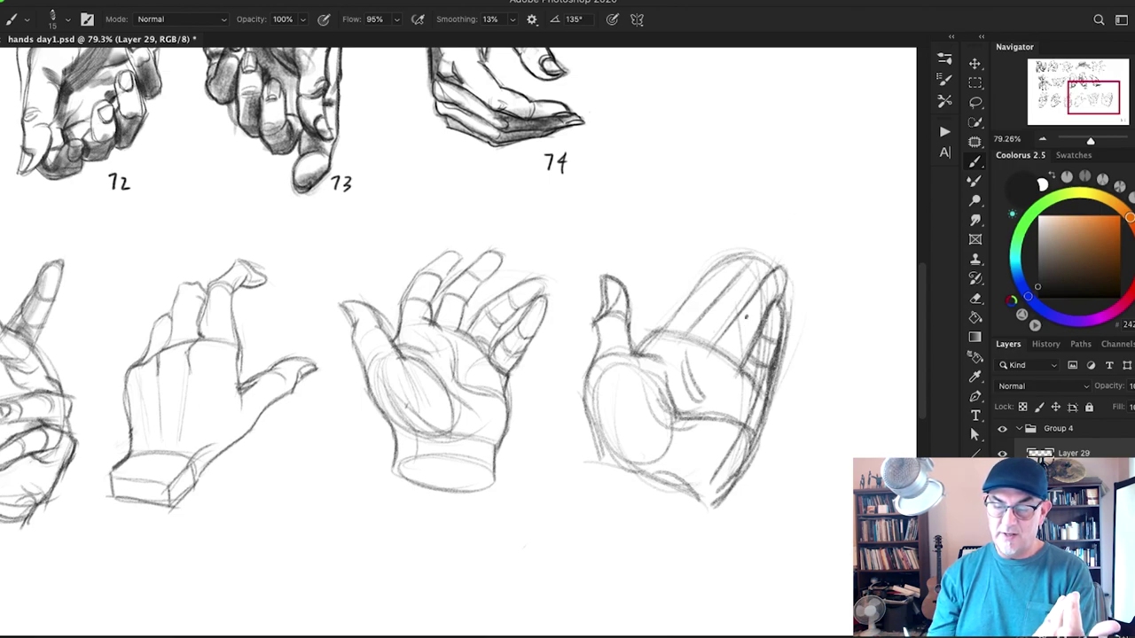
mouse_move(726, 330)
mouse_down()
mouse_move(753, 341)
mouse_move(773, 252)
mouse_move(766, 296)
mouse_move(727, 325)
mouse_move(638, 346)
mouse_move(718, 261)
mouse_move(745, 255)
mouse_move(726, 289)
mouse_up()
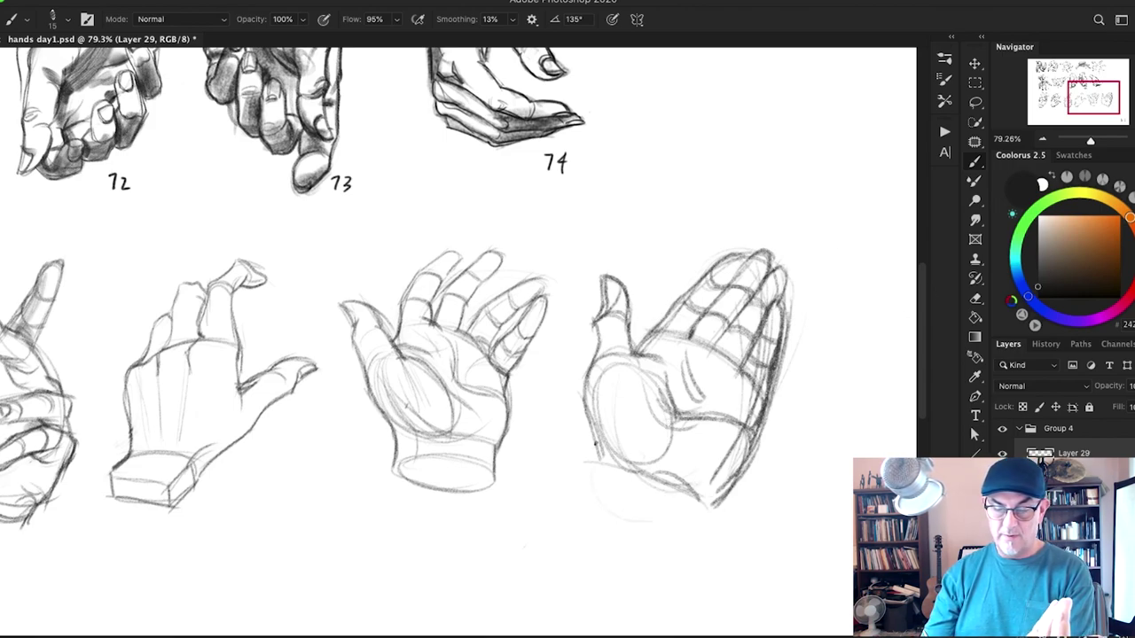
Step: Add a short wrist to the sixth hand, closed by an oval cross-section
drag(591, 486, 601, 442)
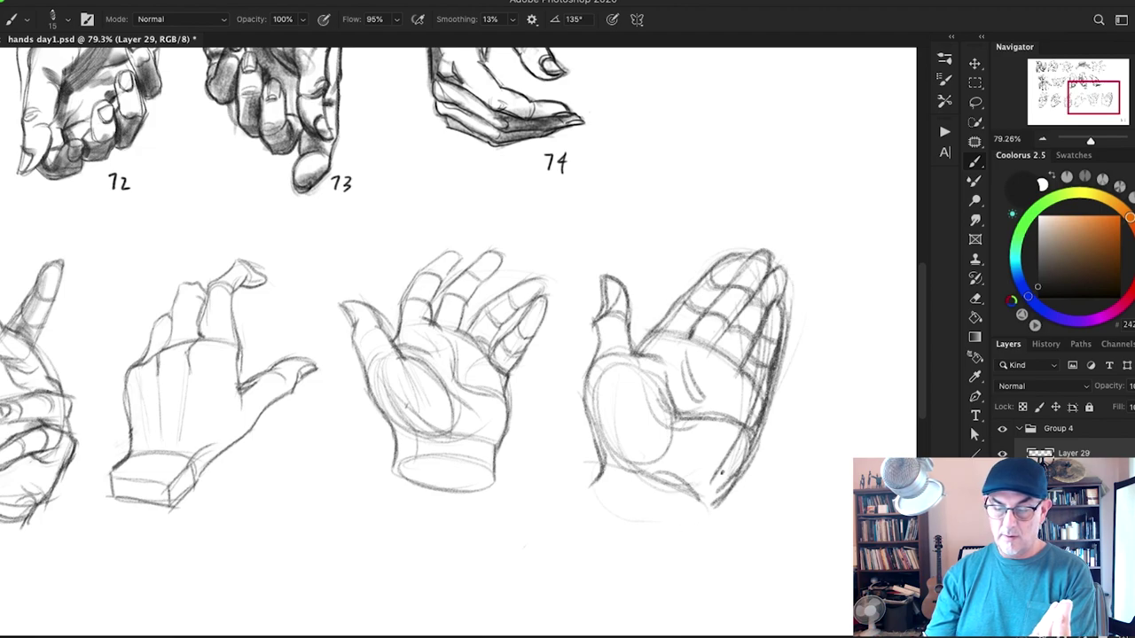
mouse_move(726, 493)
mouse_down()
mouse_move(700, 513)
mouse_move(690, 544)
mouse_up()
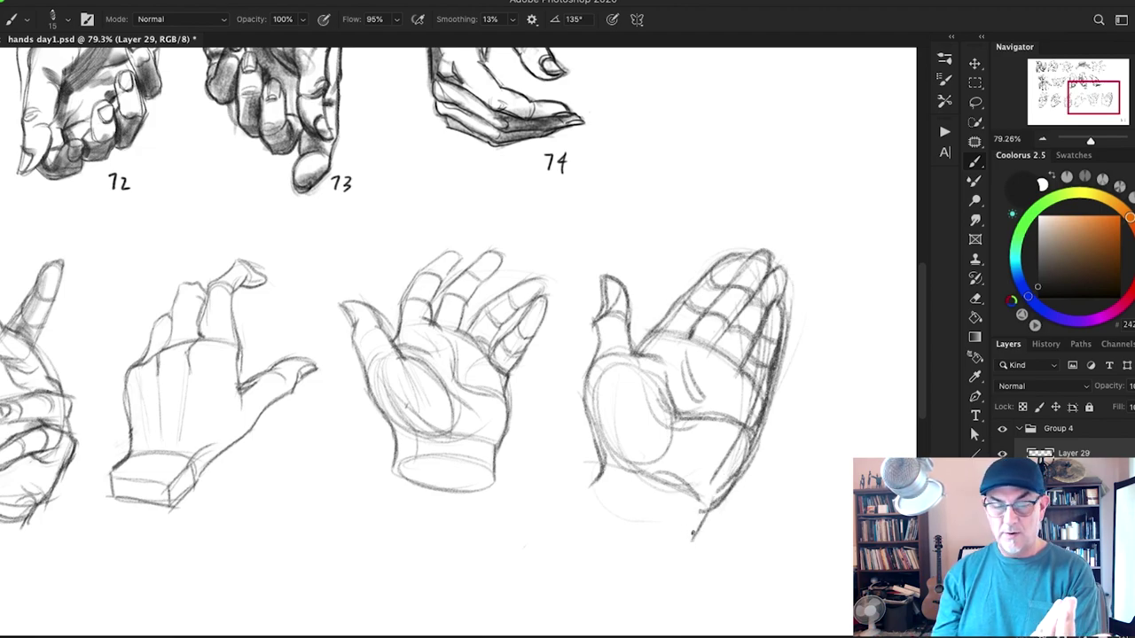
mouse_move(622, 497)
mouse_down()
mouse_move(671, 536)
mouse_move(631, 492)
mouse_move(672, 540)
mouse_move(659, 512)
mouse_up()
drag(606, 460, 585, 487)
drag(598, 440, 602, 462)
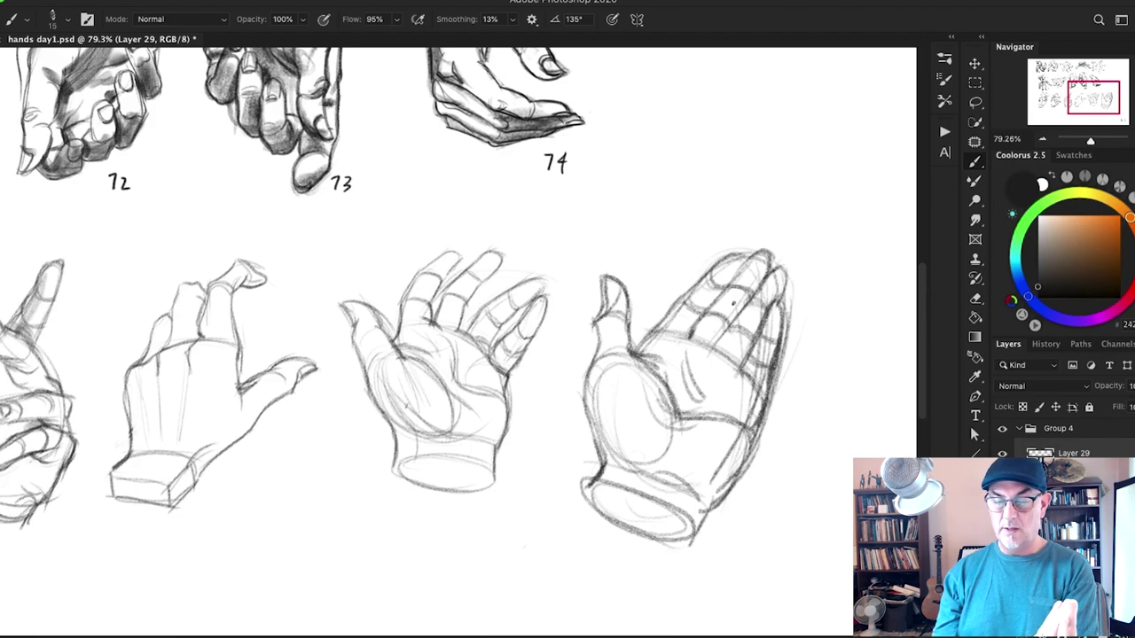
Step: Strengthen the sixth hand's palm creases and index finger base, and refine the thumb's tip and joint
mouse_move(692, 356)
mouse_down()
mouse_move(698, 400)
mouse_move(756, 412)
mouse_up()
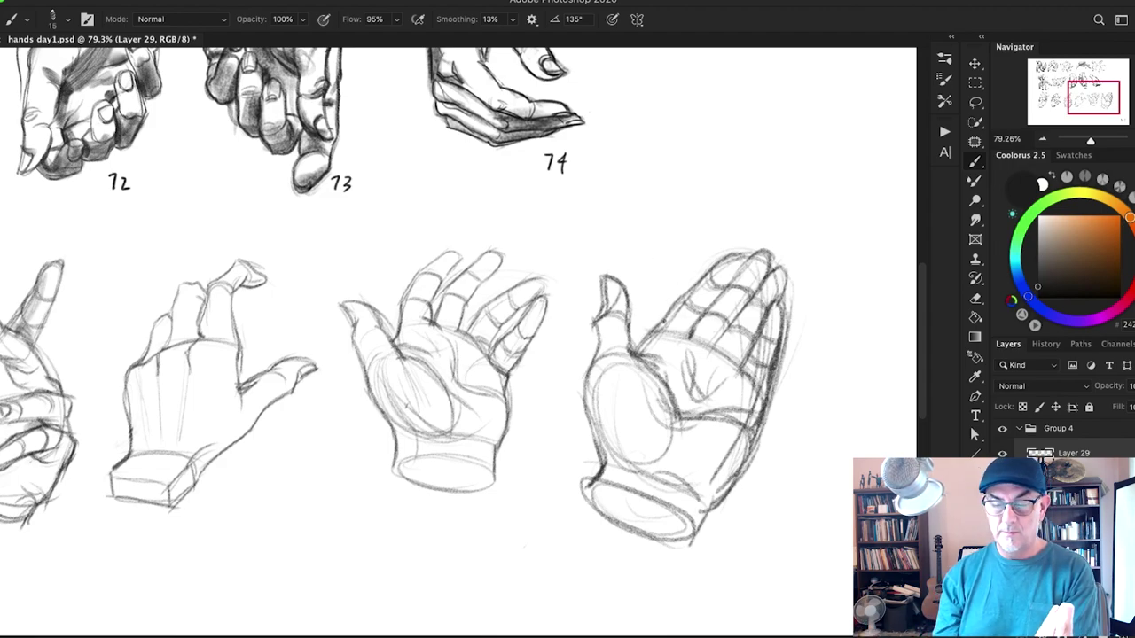
drag(680, 331, 647, 344)
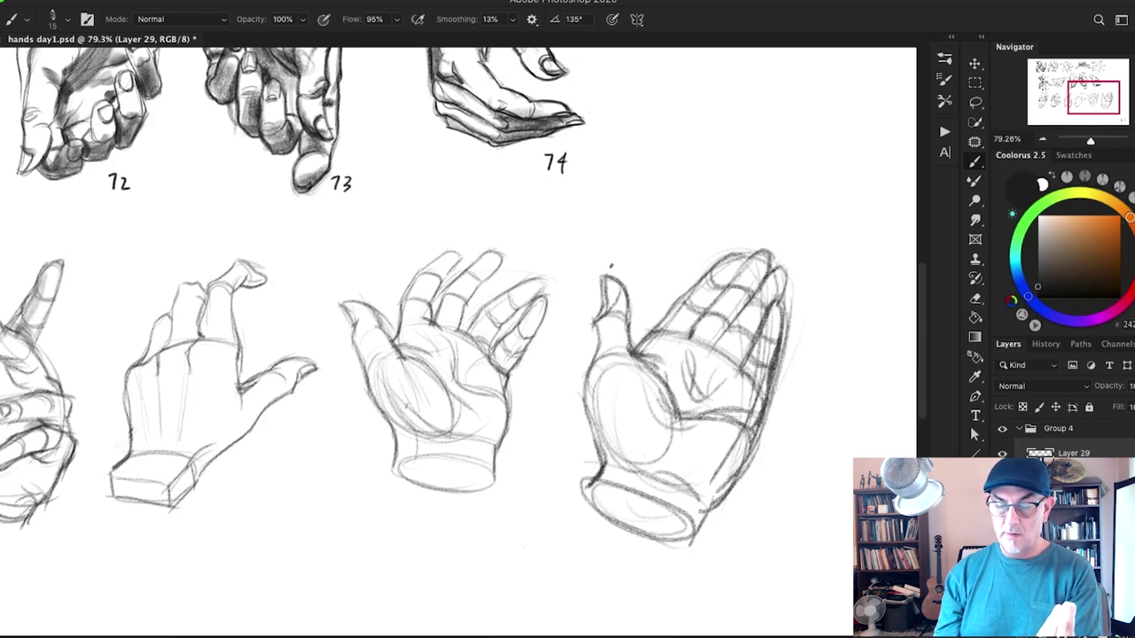
mouse_move(611, 299)
mouse_down()
mouse_move(602, 311)
mouse_move(619, 306)
mouse_up()
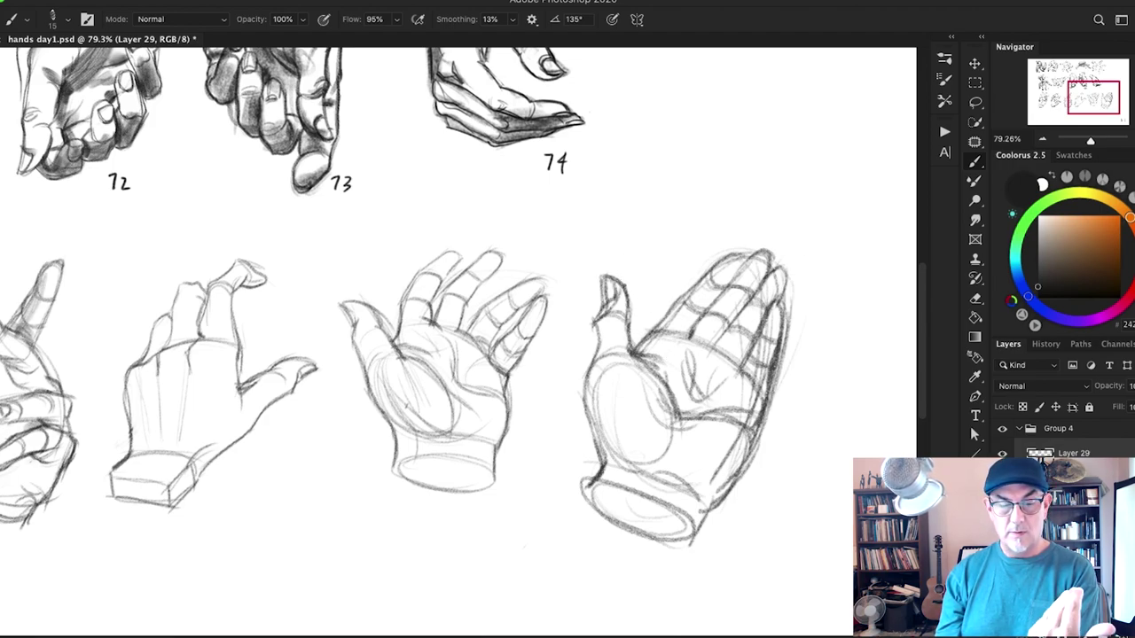
key(e)
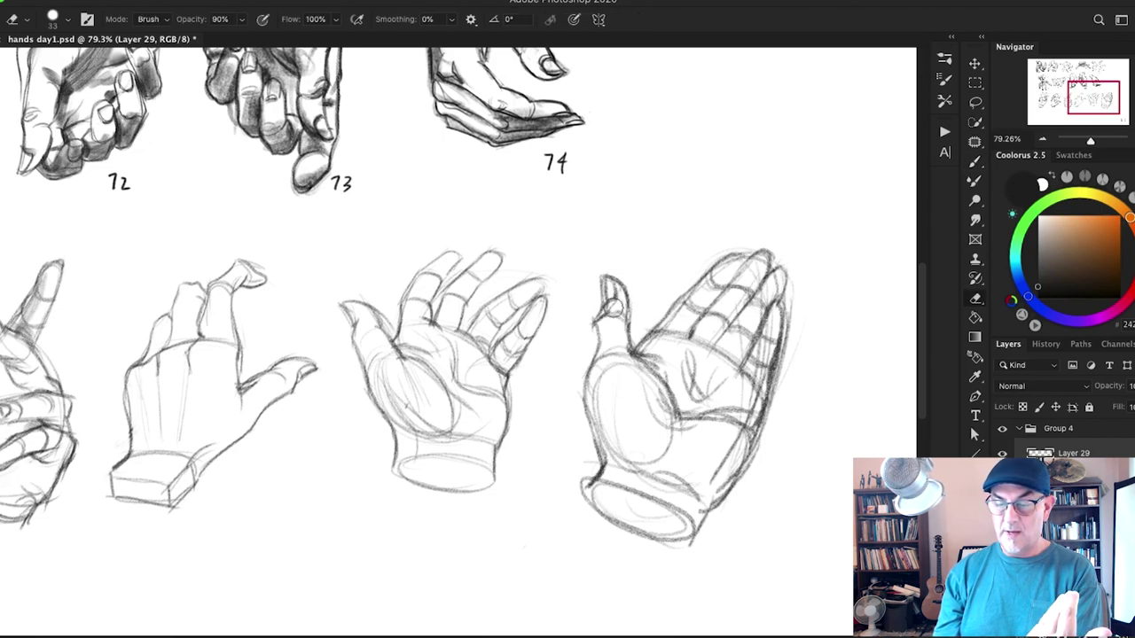
mouse_move(603, 314)
mouse_down()
mouse_move(615, 303)
mouse_move(607, 312)
mouse_up()
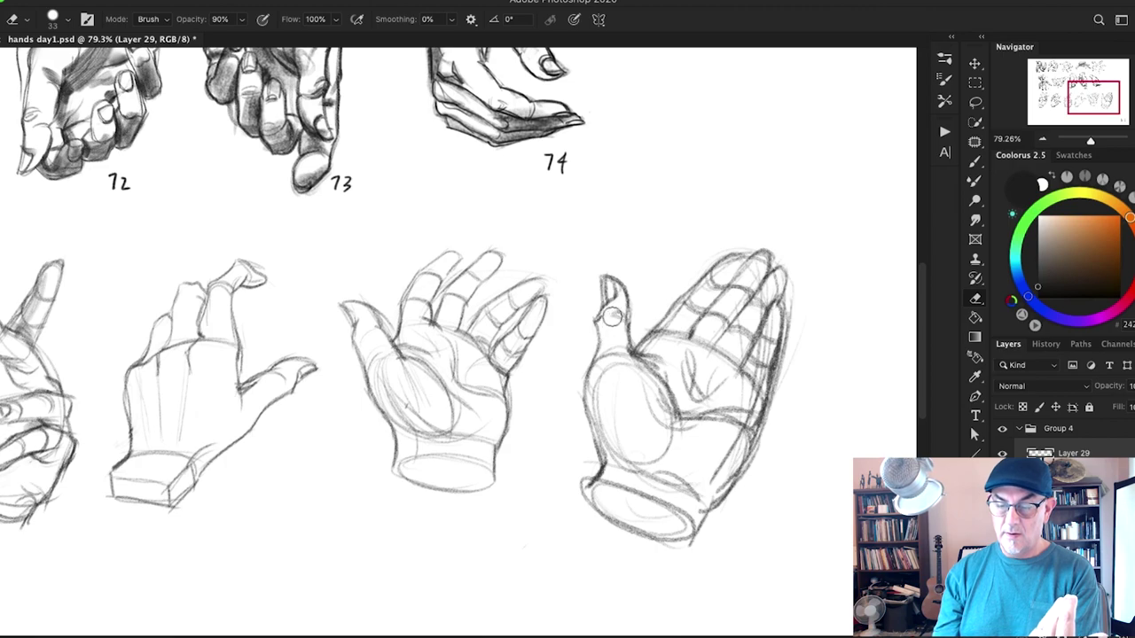
key(b)
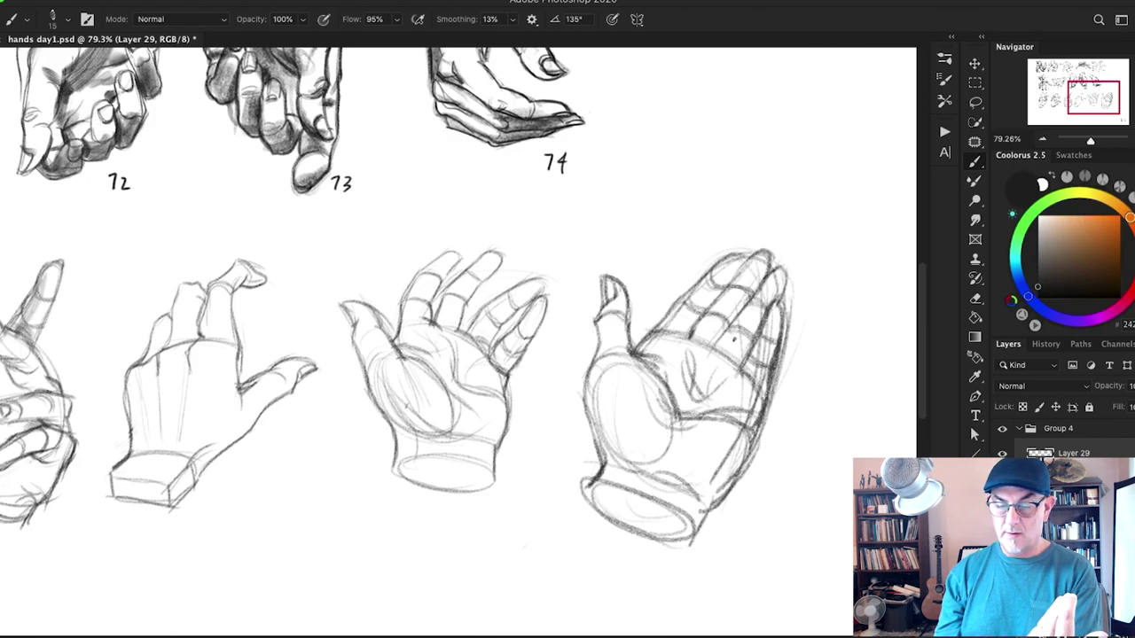
Step: Erase the stray construction lines outside the sixth hand's little finger and outer palm edge
key(e)
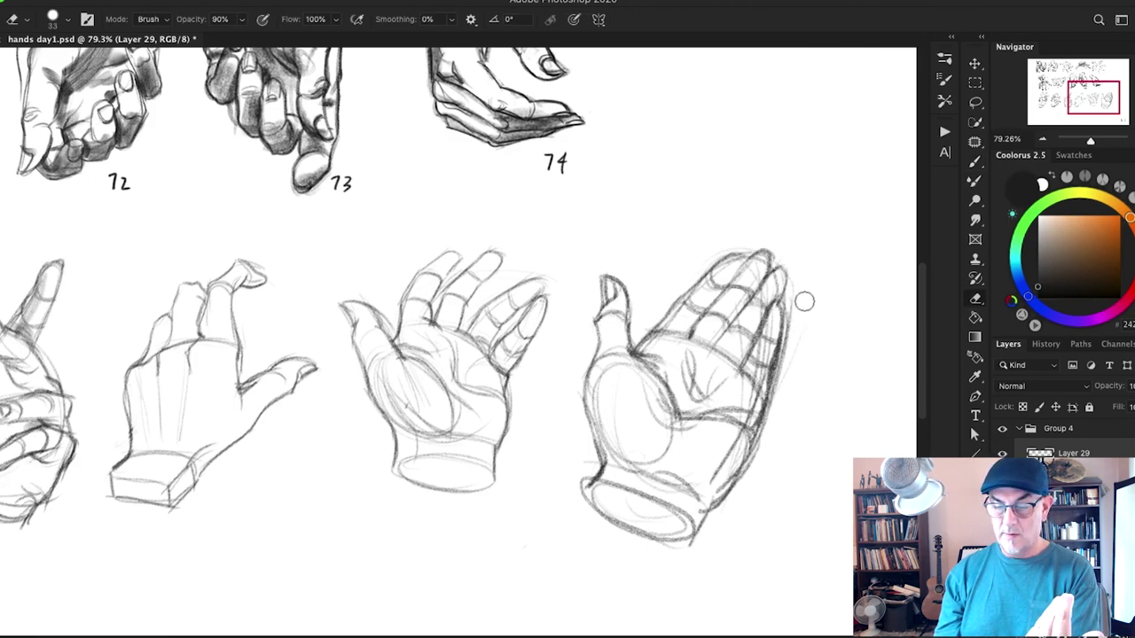
drag(789, 307, 784, 367)
drag(791, 329, 767, 428)
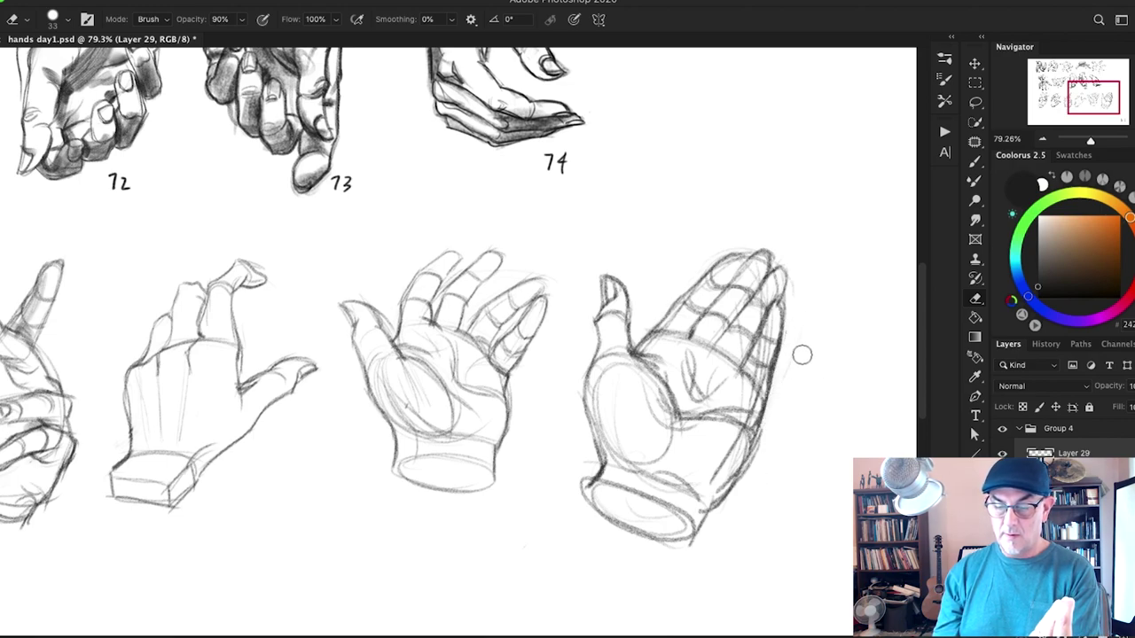
Step: Scale the sixth hand down to 82.30%, align it with the row of sketched hands, and deselect it
key(l)
mouse_move(814, 317)
mouse_down()
mouse_move(590, 274)
mouse_move(747, 509)
mouse_move(785, 316)
mouse_up()
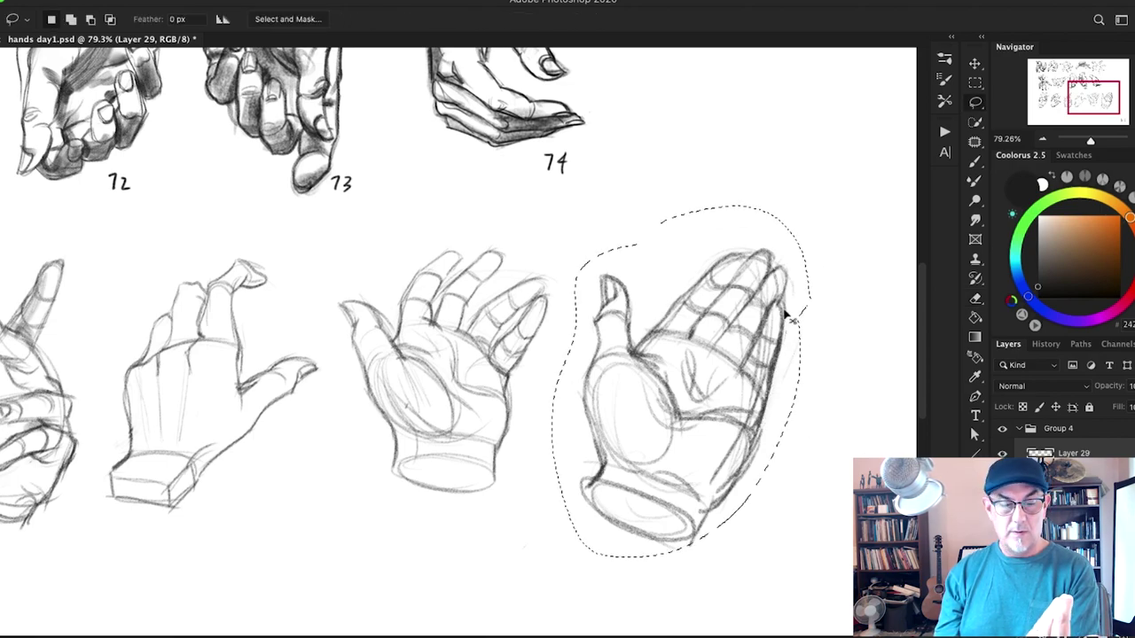
key(ctrl+t)
drag(810, 206, 765, 268)
drag(698, 412, 700, 372)
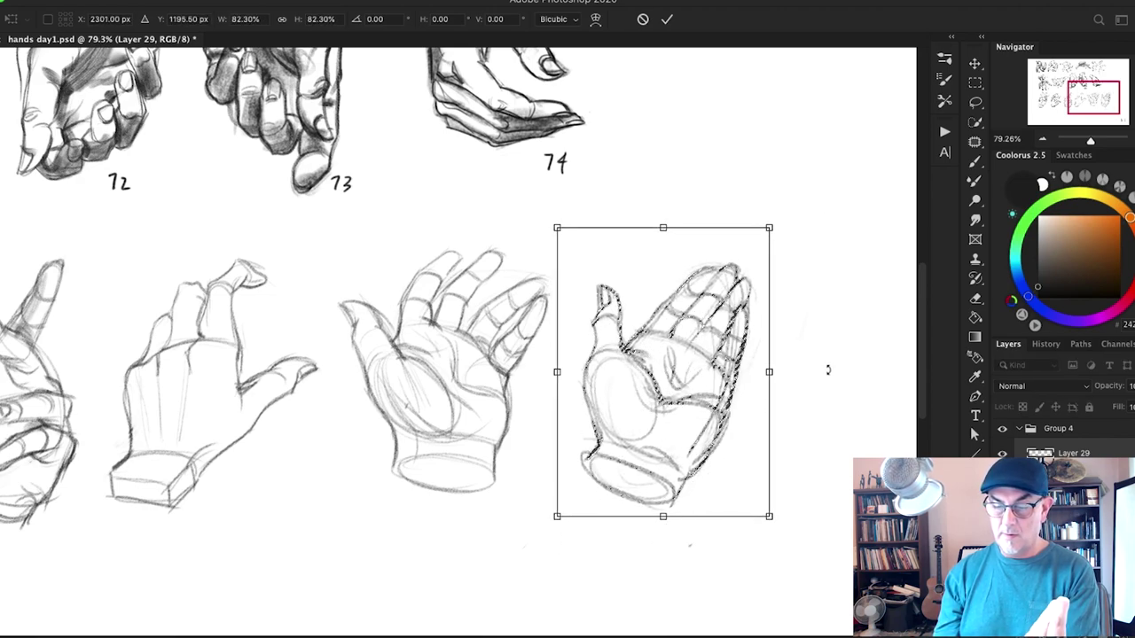
key(Return)
key(super+d)
key(b)
click(702, 466)
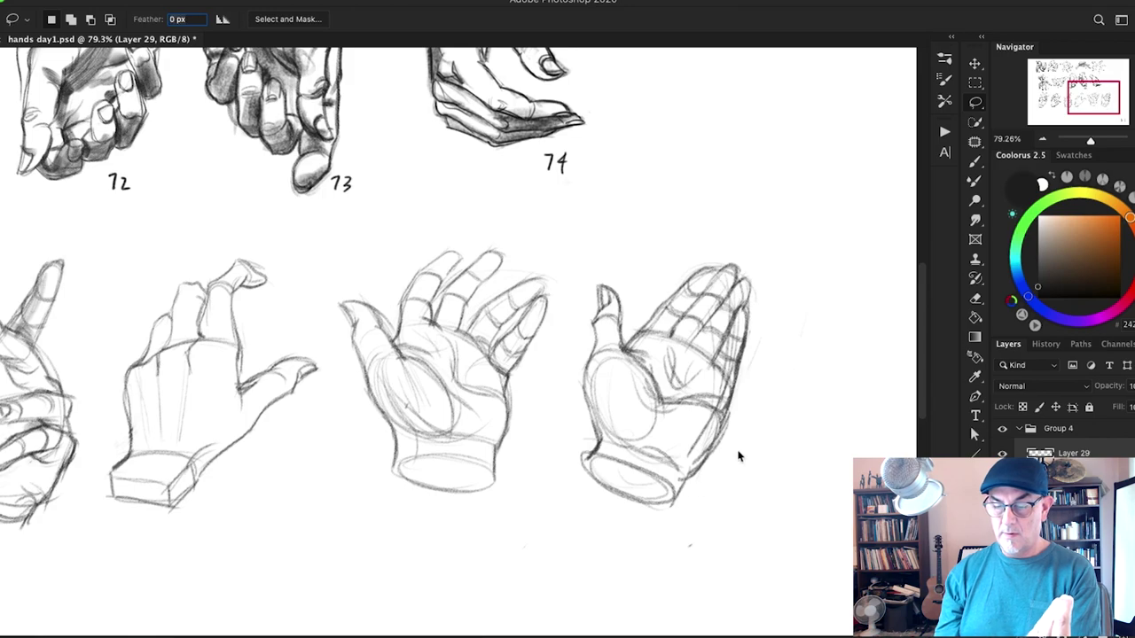
key(Return)
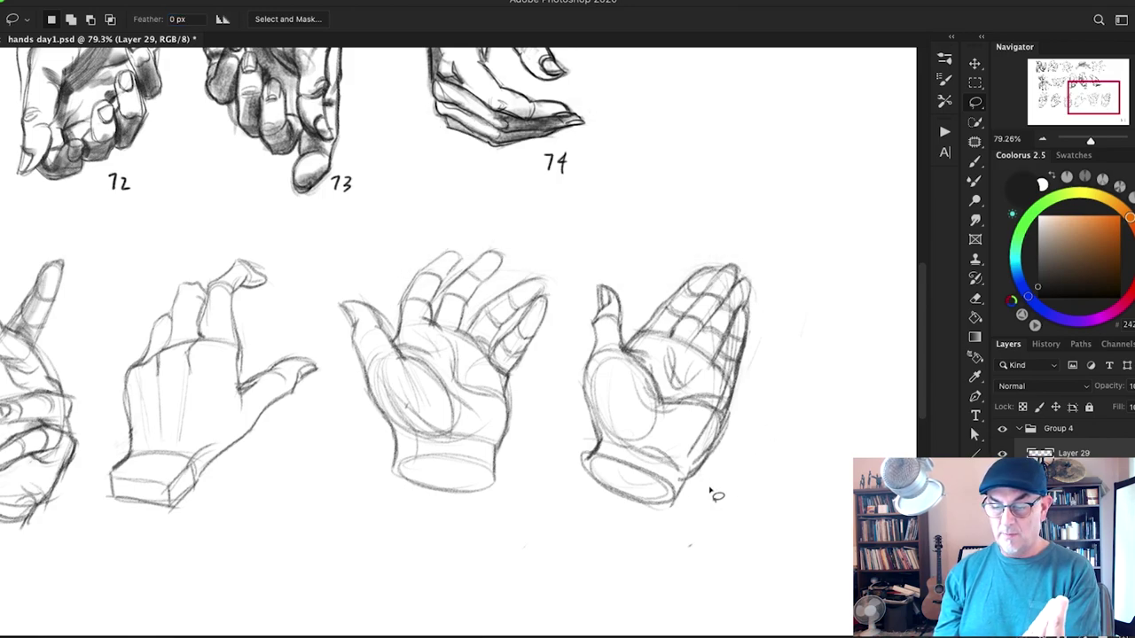
Step: Start a seventh hand in the empty space below the first sketched hand, with a pointed upright thumb and a large rounded fist mass
drag(717, 497, 815, 376)
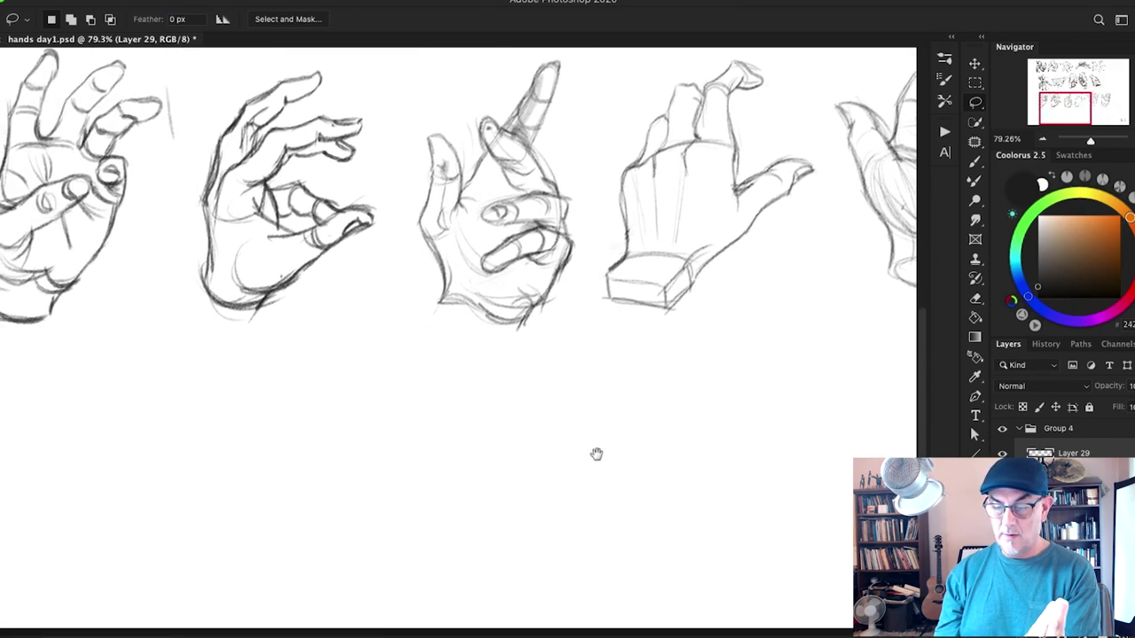
drag(596, 455, 714, 436)
scroll(712, 436, up, 2)
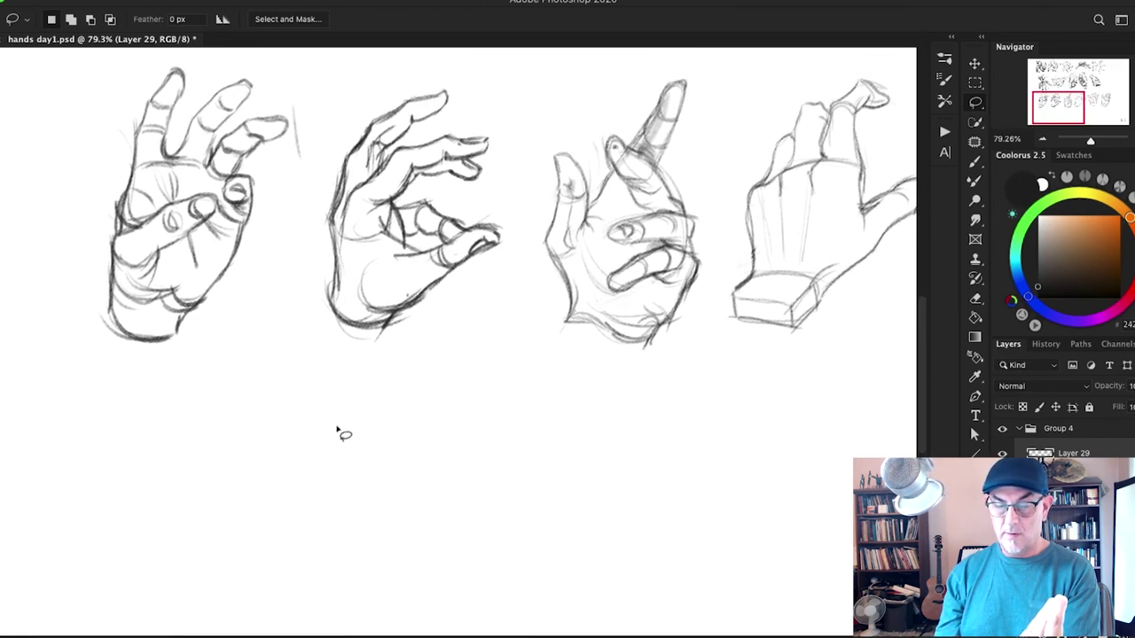
key(b)
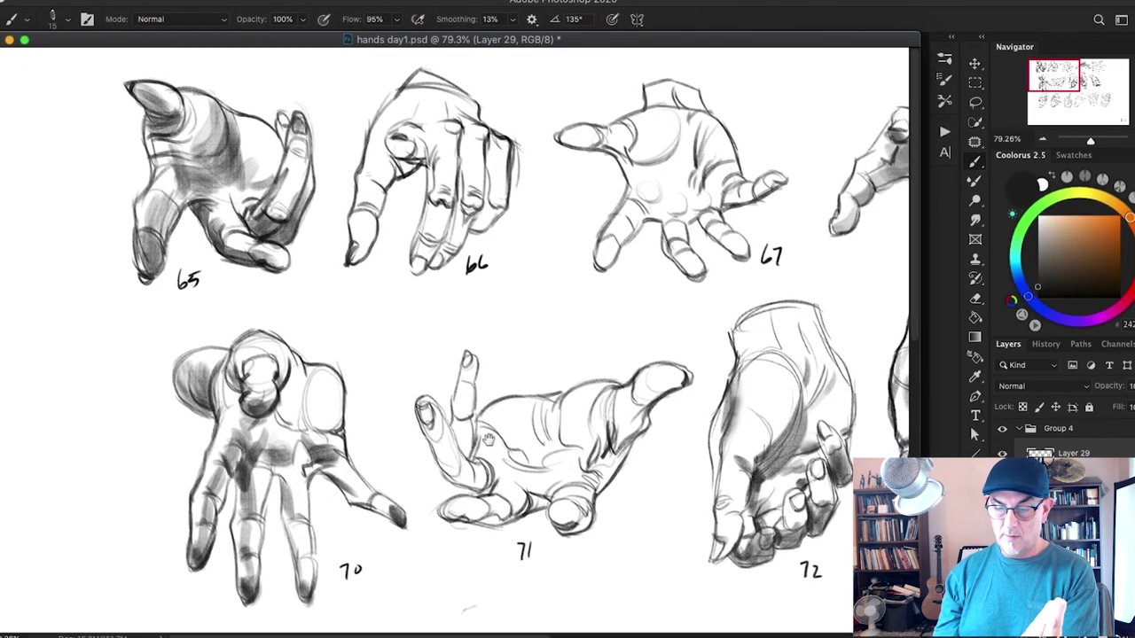
drag(488, 439, 395, 98)
mouse_move(496, 483)
mouse_down()
mouse_move(457, 290)
mouse_move(547, 256)
mouse_up()
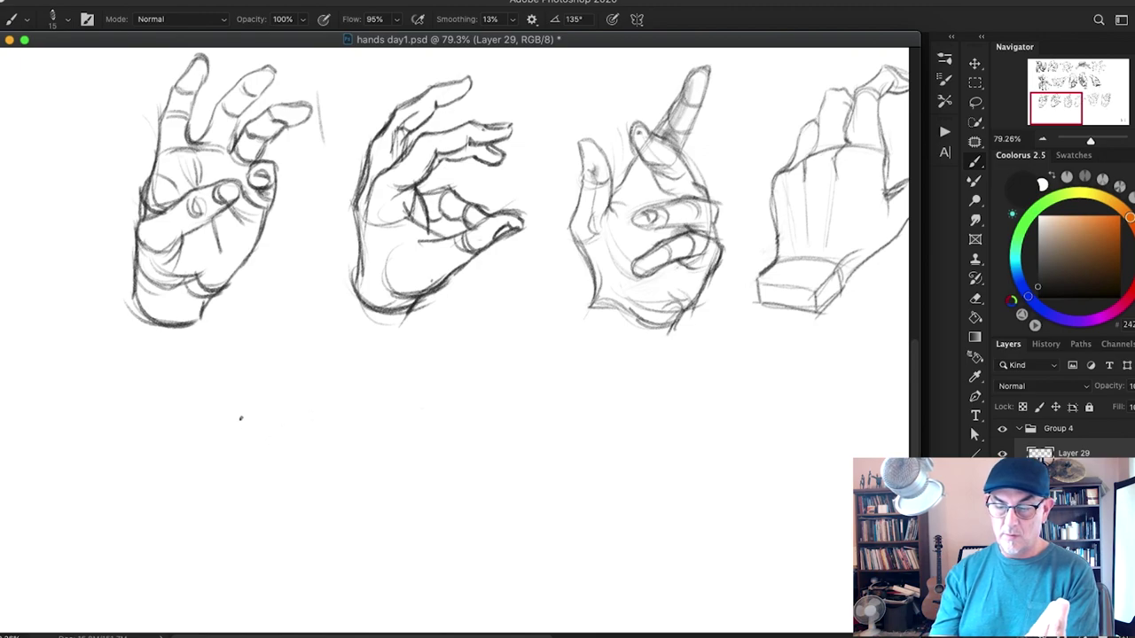
mouse_move(239, 429)
mouse_down()
mouse_move(230, 358)
mouse_move(263, 406)
mouse_up()
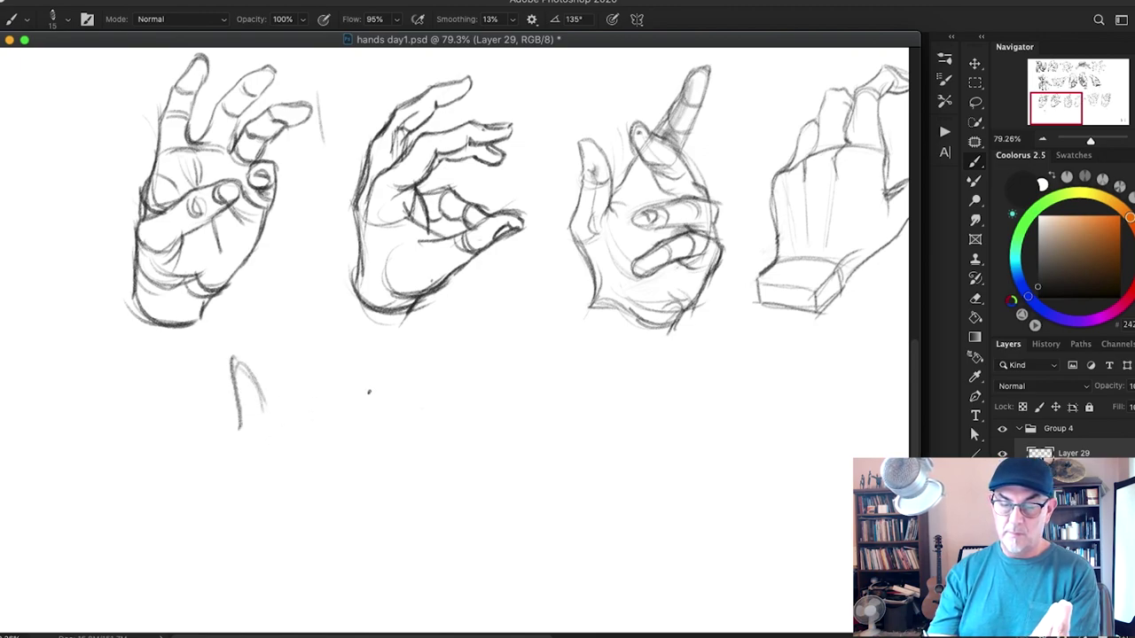
mouse_move(331, 397)
mouse_down()
mouse_move(230, 459)
mouse_move(216, 526)
mouse_move(225, 525)
mouse_up()
mouse_move(216, 480)
mouse_down()
mouse_move(257, 532)
mouse_move(327, 509)
mouse_move(279, 517)
mouse_up()
drag(294, 519, 377, 490)
mouse_move(402, 480)
mouse_down()
mouse_move(354, 393)
mouse_move(319, 398)
mouse_move(365, 387)
mouse_up()
mouse_move(281, 408)
mouse_down()
mouse_move(364, 407)
mouse_move(396, 461)
mouse_up()
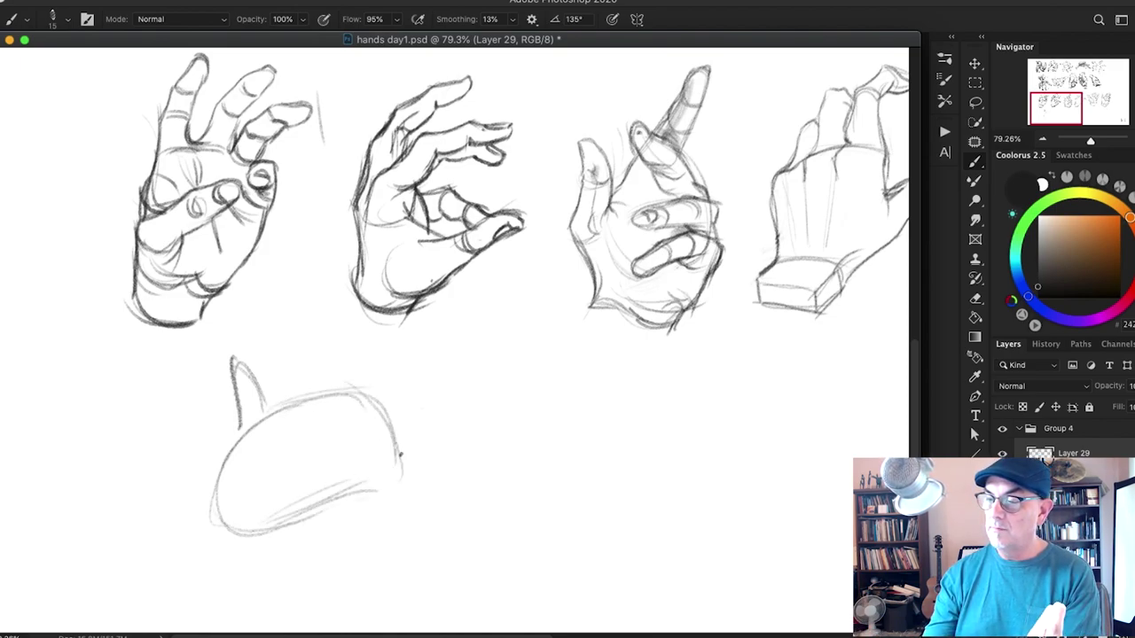
Step: Strengthen the seventh hand's rounded knuckle edge and mark the lower boundary of the curled fingers
drag(363, 388, 404, 488)
mouse_move(296, 409)
mouse_down()
mouse_move(362, 388)
mouse_move(281, 411)
mouse_move(339, 389)
mouse_move(271, 404)
mouse_move(333, 380)
mouse_move(267, 534)
mouse_move(393, 507)
mouse_move(275, 525)
mouse_move(390, 492)
mouse_up()
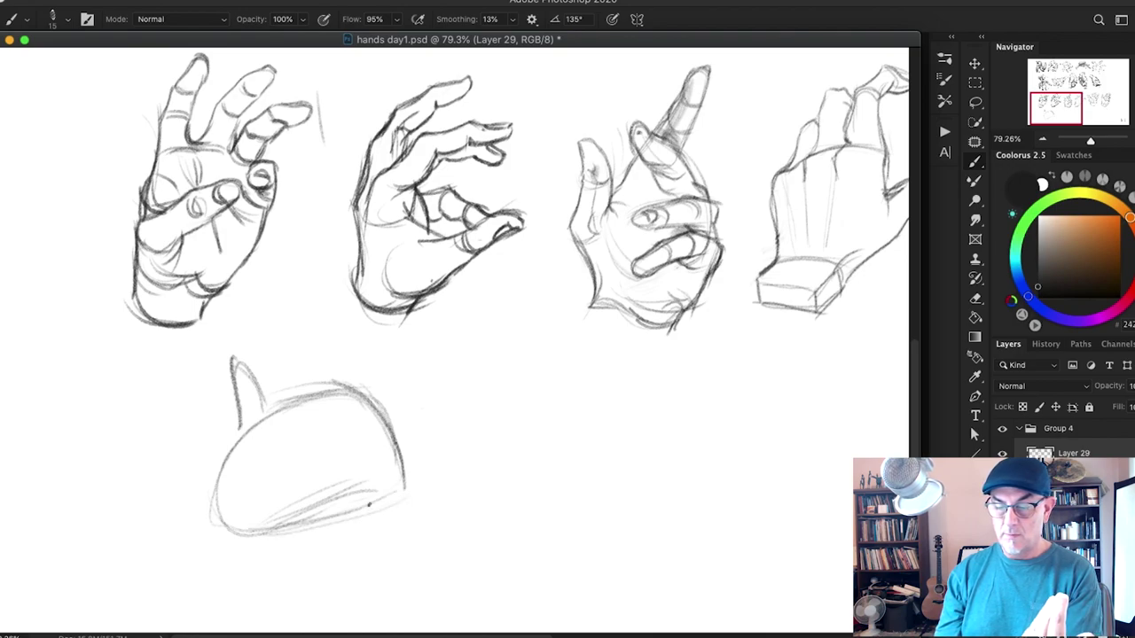
drag(239, 530, 381, 493)
drag(400, 448, 400, 475)
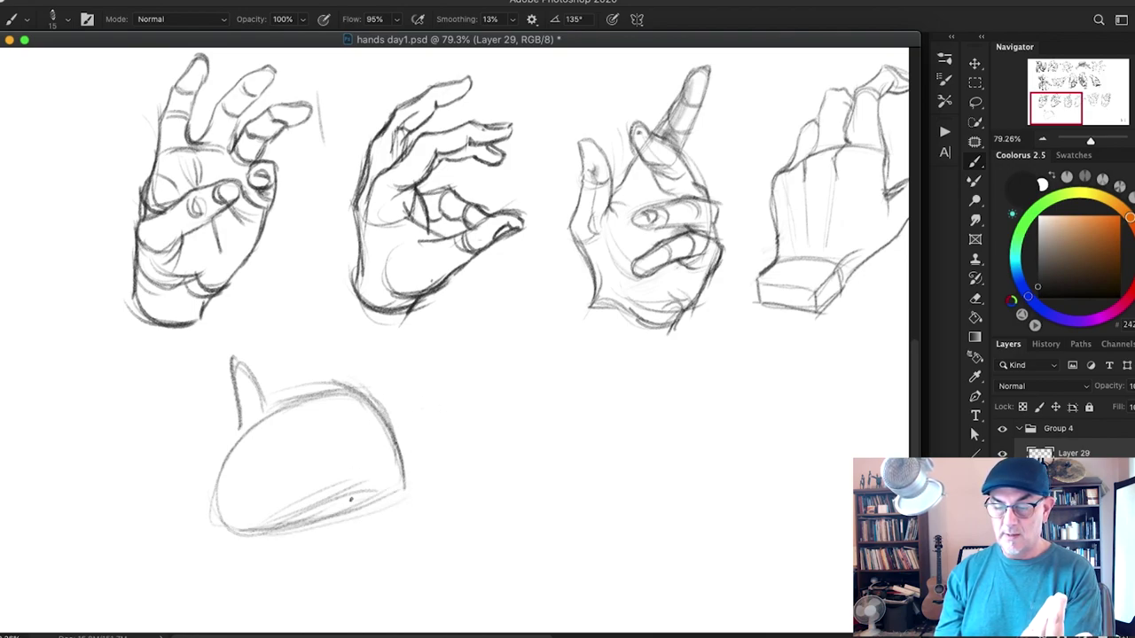
drag(234, 526, 382, 466)
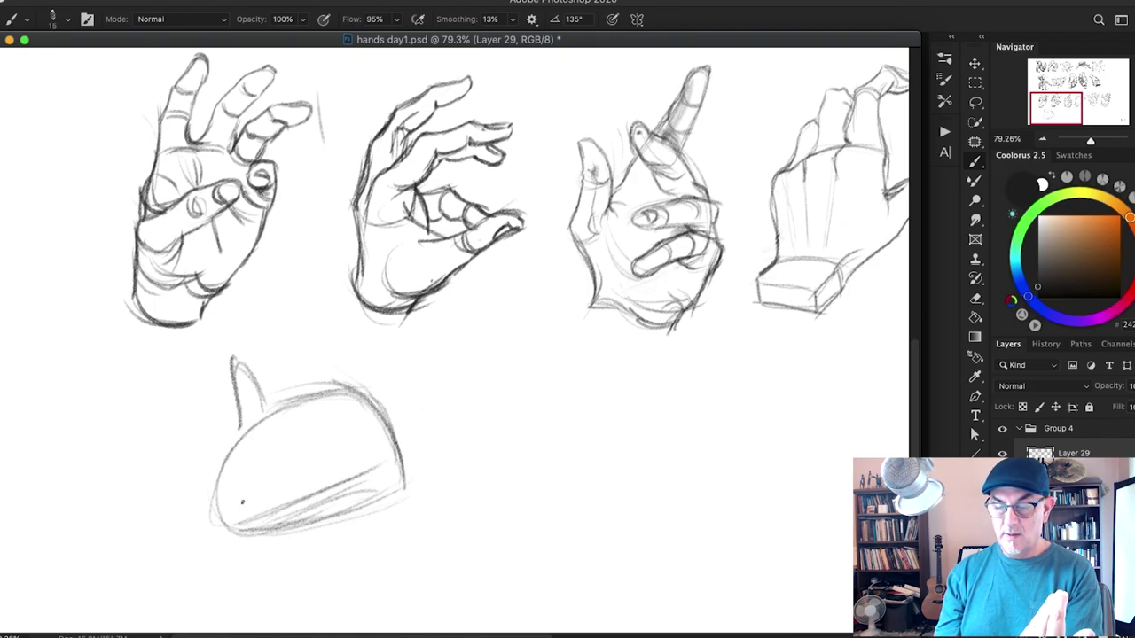
Step: Divide the seventh hand's fist into fingers with diagonal lines, and shape the knuckle bumps along its outer edge
drag(242, 502, 326, 461)
mouse_move(328, 422)
mouse_down()
mouse_move(214, 490)
mouse_move(367, 404)
mouse_up()
drag(221, 481, 379, 399)
mouse_move(232, 454)
mouse_down()
mouse_move(250, 434)
mouse_move(261, 443)
mouse_move(298, 388)
mouse_move(344, 385)
mouse_up()
mouse_move(276, 397)
mouse_down()
mouse_move(368, 386)
mouse_move(360, 403)
mouse_move(402, 438)
mouse_move(410, 490)
mouse_move(395, 531)
mouse_up()
drag(404, 491, 395, 548)
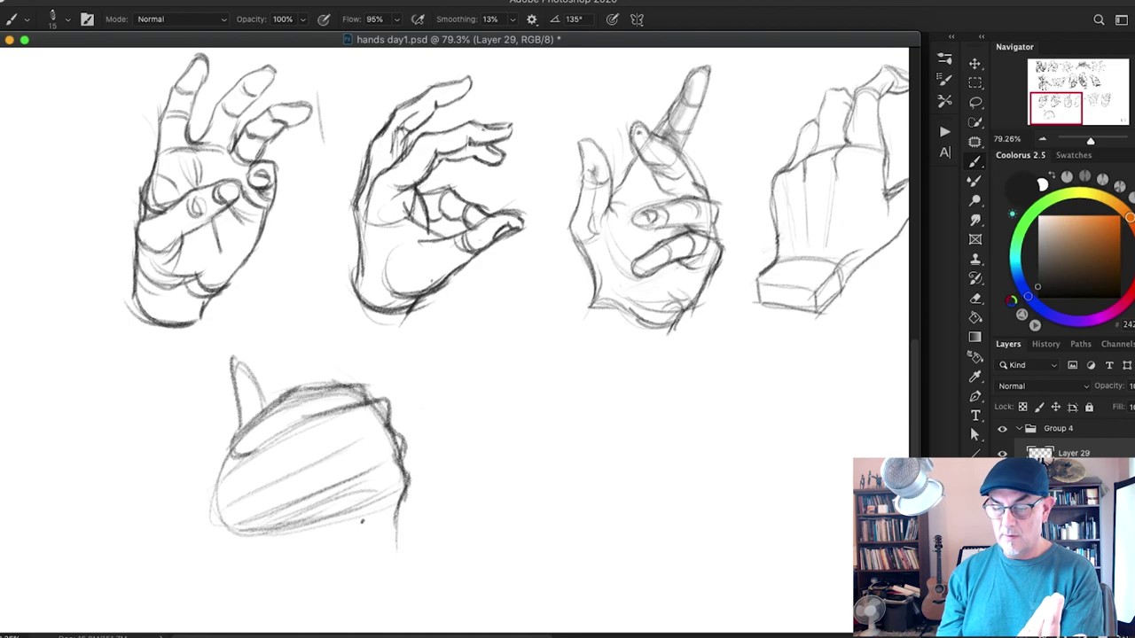
Step: Sketch the lower palm of the seventh hand, with a fold below the little finger and a curved outline towards the wrist
mouse_move(342, 512)
mouse_down()
mouse_move(382, 523)
mouse_move(395, 494)
mouse_move(388, 565)
mouse_up()
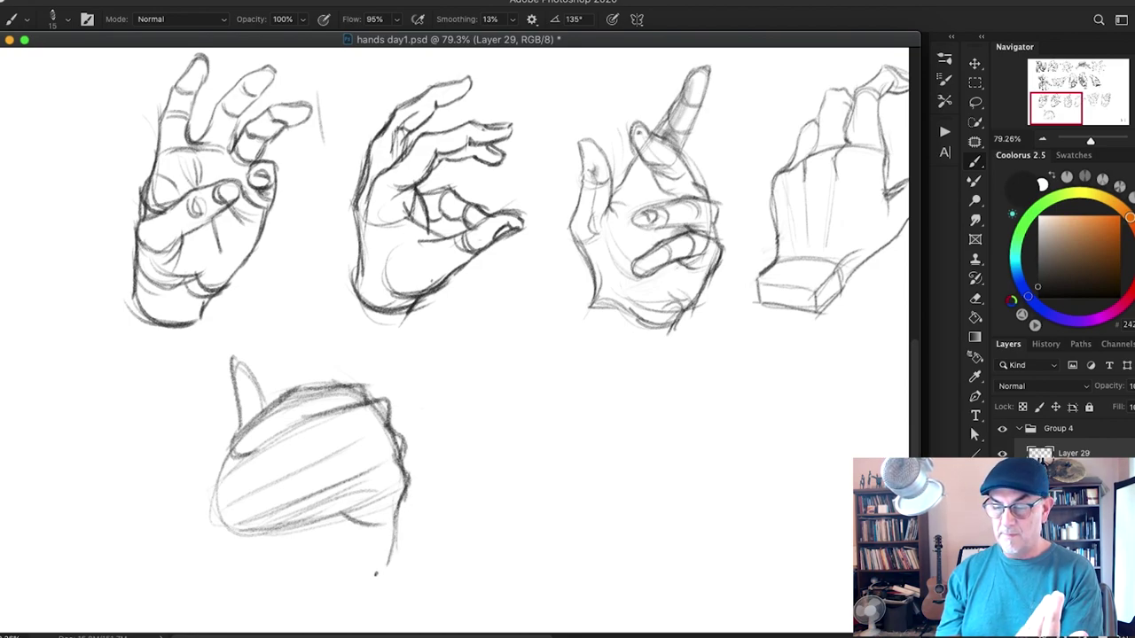
drag(399, 512, 381, 571)
drag(395, 530, 362, 596)
mouse_move(307, 562)
mouse_down()
mouse_move(363, 599)
mouse_move(261, 567)
mouse_move(309, 592)
mouse_up()
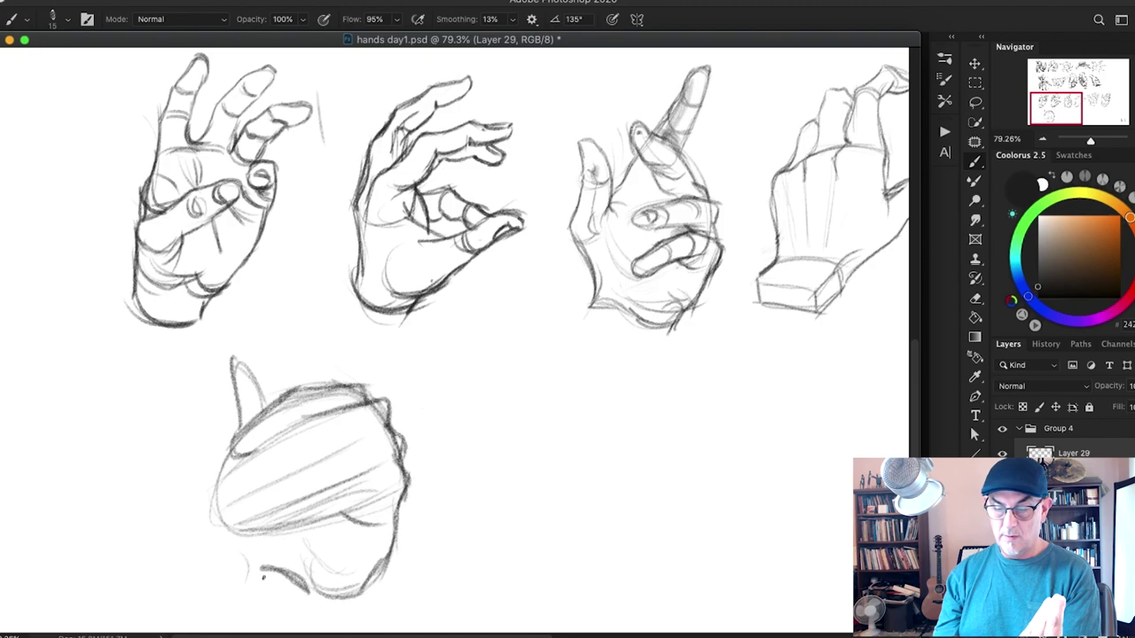
mouse_move(230, 530)
mouse_down()
mouse_move(269, 498)
mouse_move(237, 528)
mouse_move(254, 563)
mouse_up()
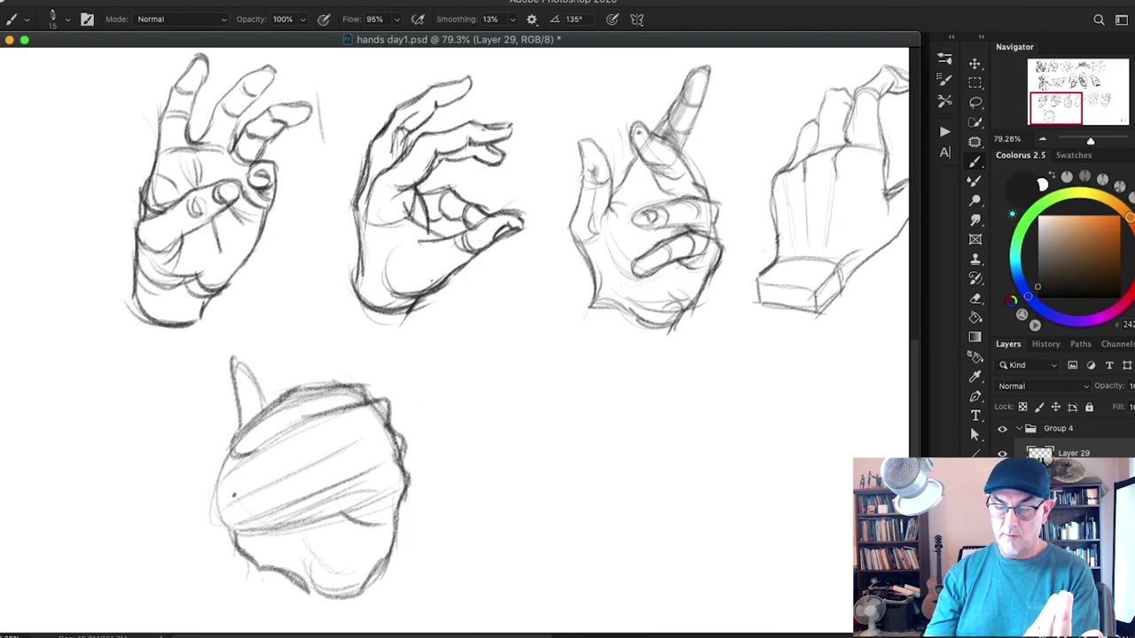
Step: Round off the seventh hand's lower fingertips, review the brush settings, and sketch the upper fingers' tips and joint curves
mouse_move(232, 532)
mouse_down()
mouse_move(285, 486)
mouse_move(308, 503)
mouse_move(312, 486)
mouse_move(317, 504)
mouse_up()
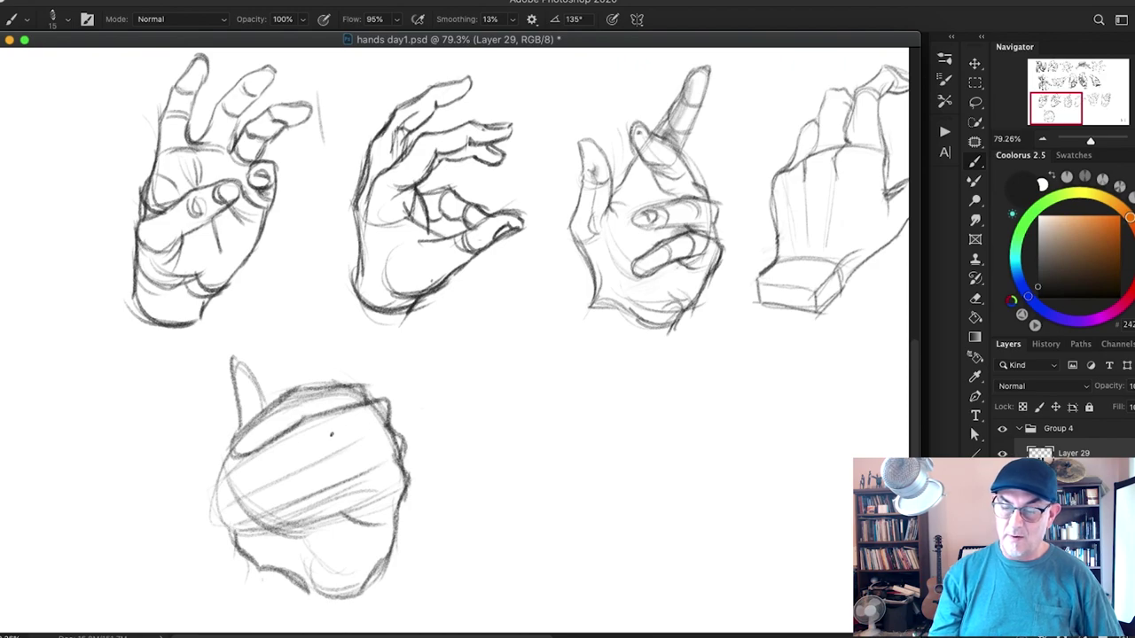
click(945, 80)
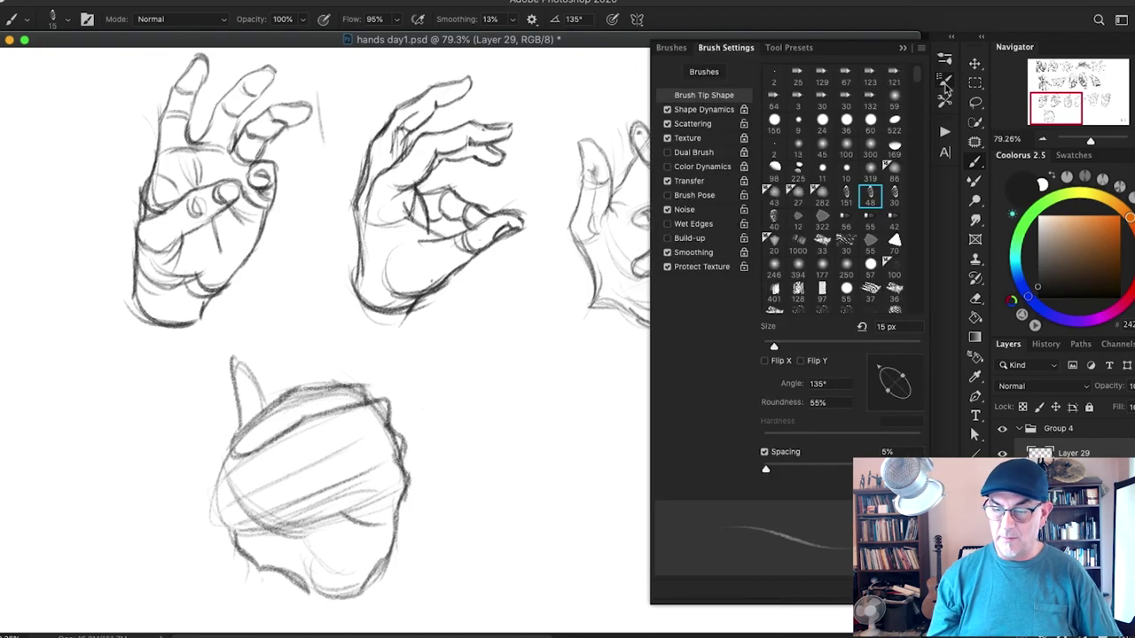
click(945, 81)
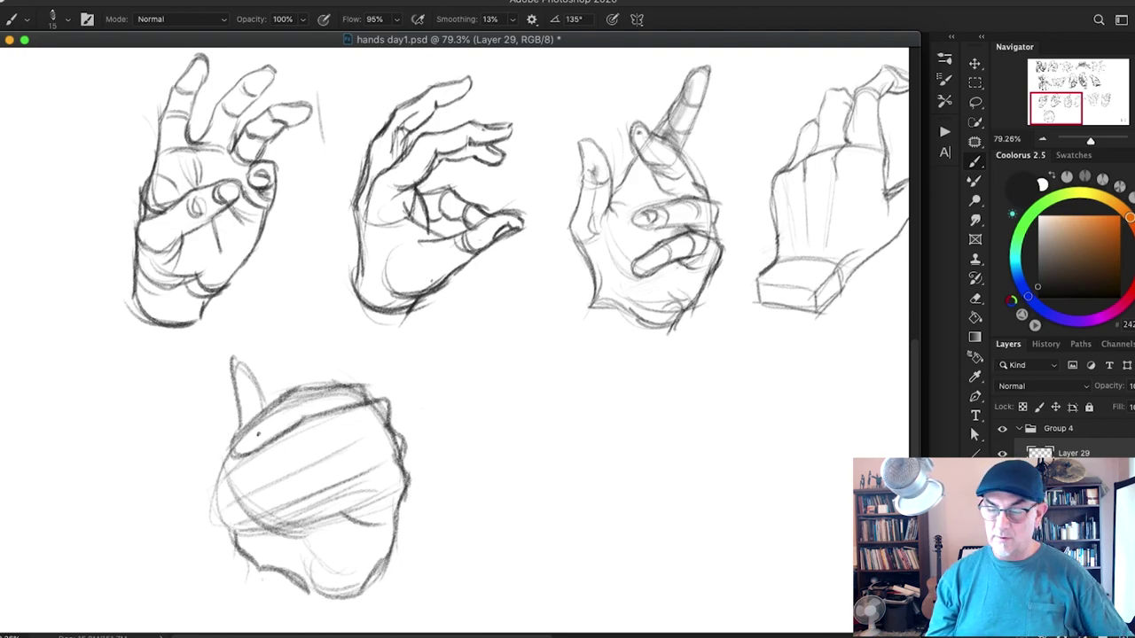
mouse_move(254, 441)
mouse_down()
mouse_move(235, 452)
mouse_move(259, 434)
mouse_move(235, 487)
mouse_move(254, 490)
mouse_up()
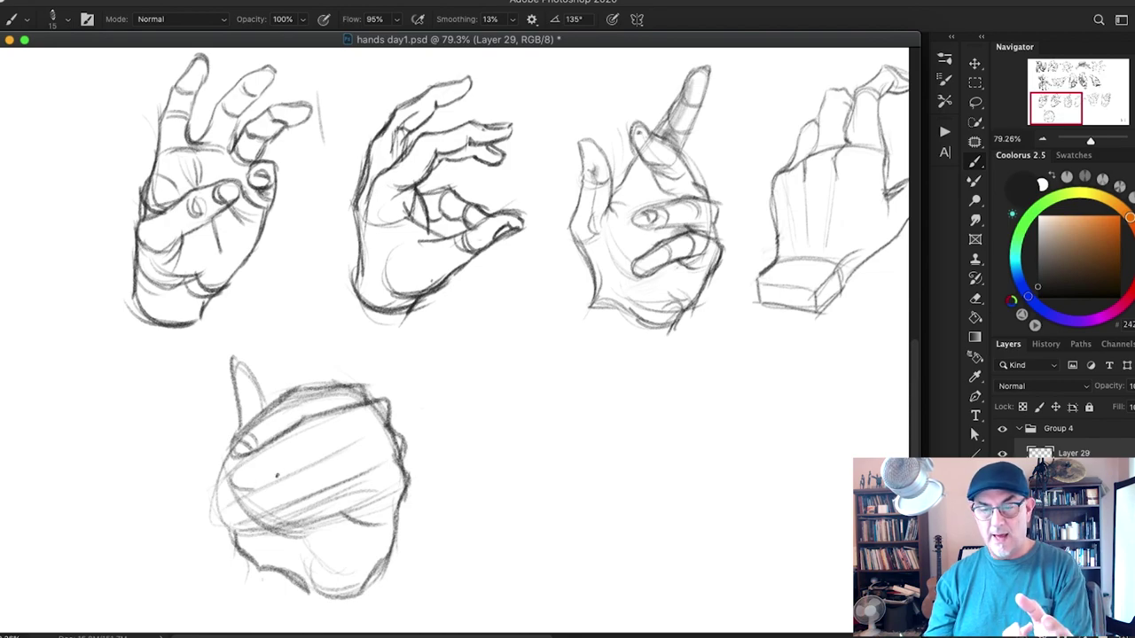
mouse_move(304, 420)
mouse_down()
mouse_move(328, 437)
mouse_move(301, 440)
mouse_up()
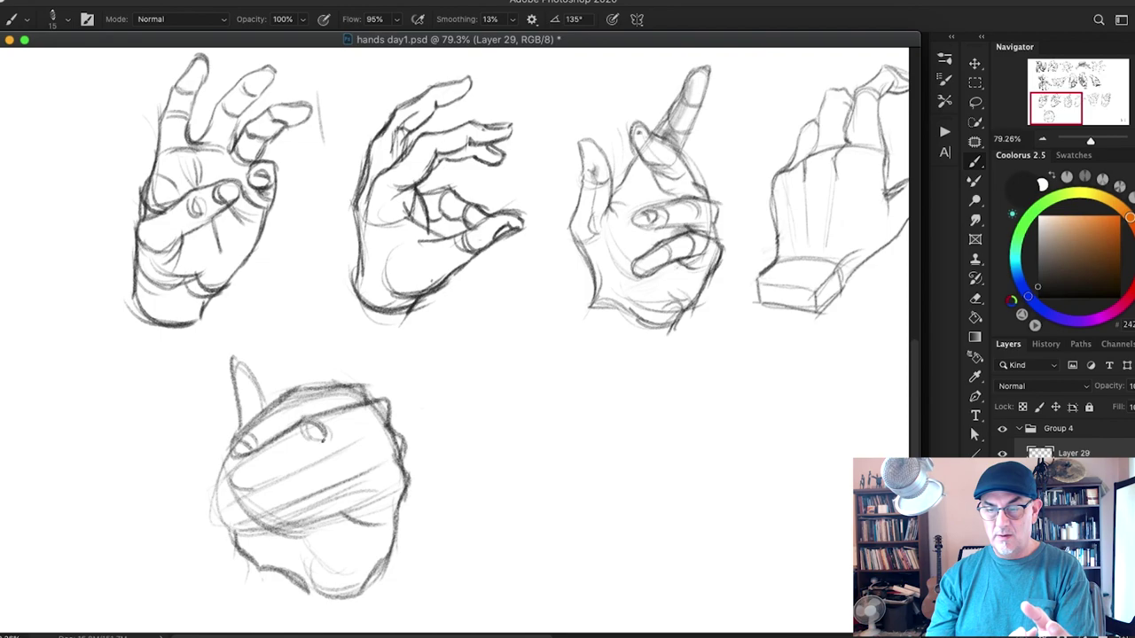
drag(292, 398, 316, 404)
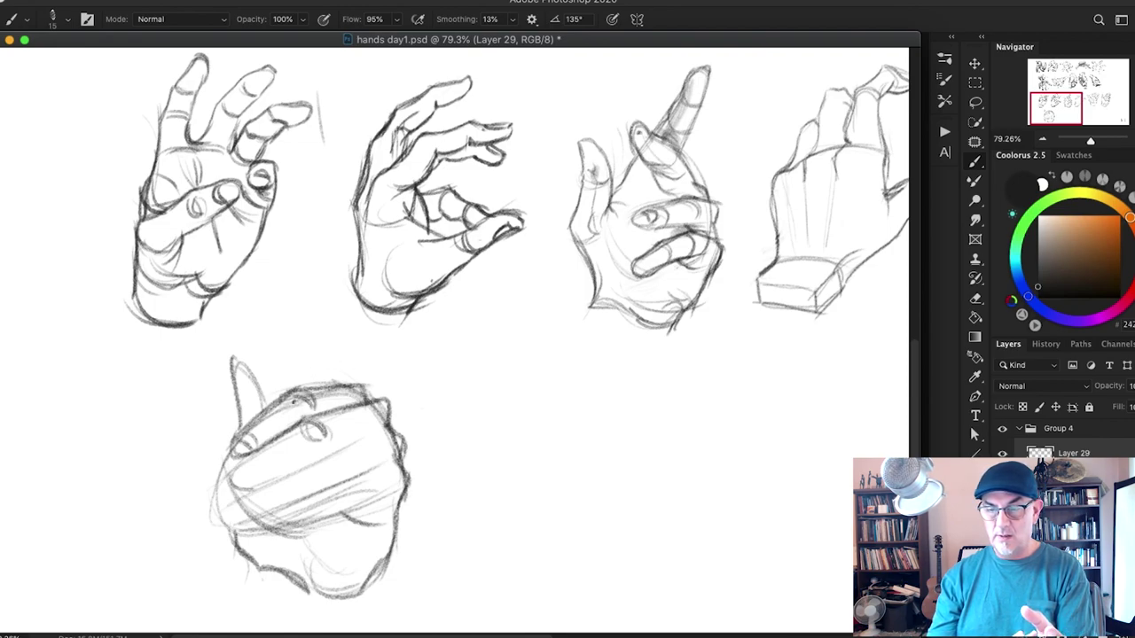
Step: Define the seventh hand's lower fingers, adding fingernails, curved joint lines, and the little finger beneath them
mouse_move(372, 443)
mouse_down()
mouse_move(365, 470)
mouse_move(380, 427)
mouse_move(285, 461)
mouse_move(310, 464)
mouse_up()
mouse_move(310, 463)
mouse_down()
mouse_move(255, 491)
mouse_move(252, 517)
mouse_up()
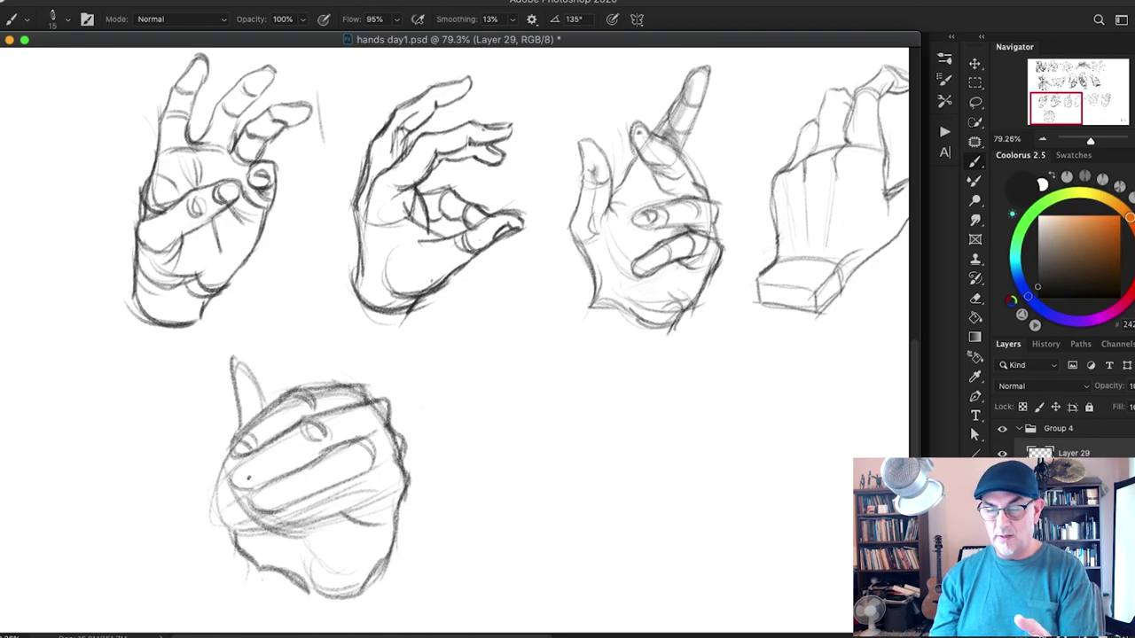
mouse_move(251, 474)
mouse_down()
mouse_move(234, 484)
mouse_move(253, 481)
mouse_move(233, 473)
mouse_move(279, 505)
mouse_move(282, 488)
mouse_move(283, 499)
mouse_move(267, 494)
mouse_move(314, 474)
mouse_move(315, 499)
mouse_up()
drag(330, 452, 348, 481)
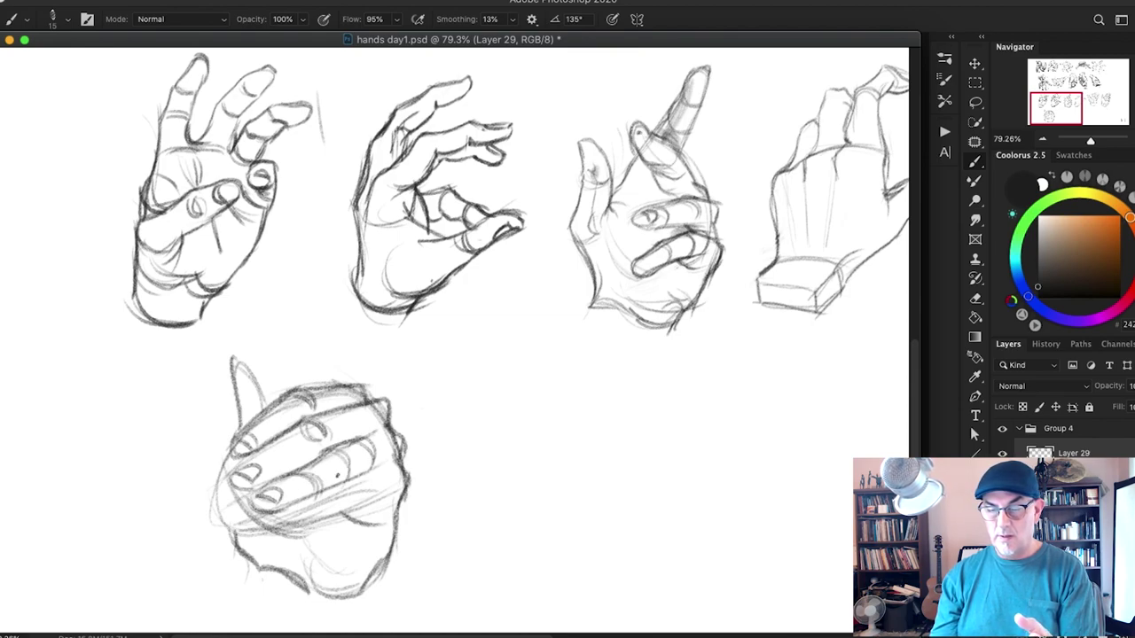
drag(263, 454, 288, 474)
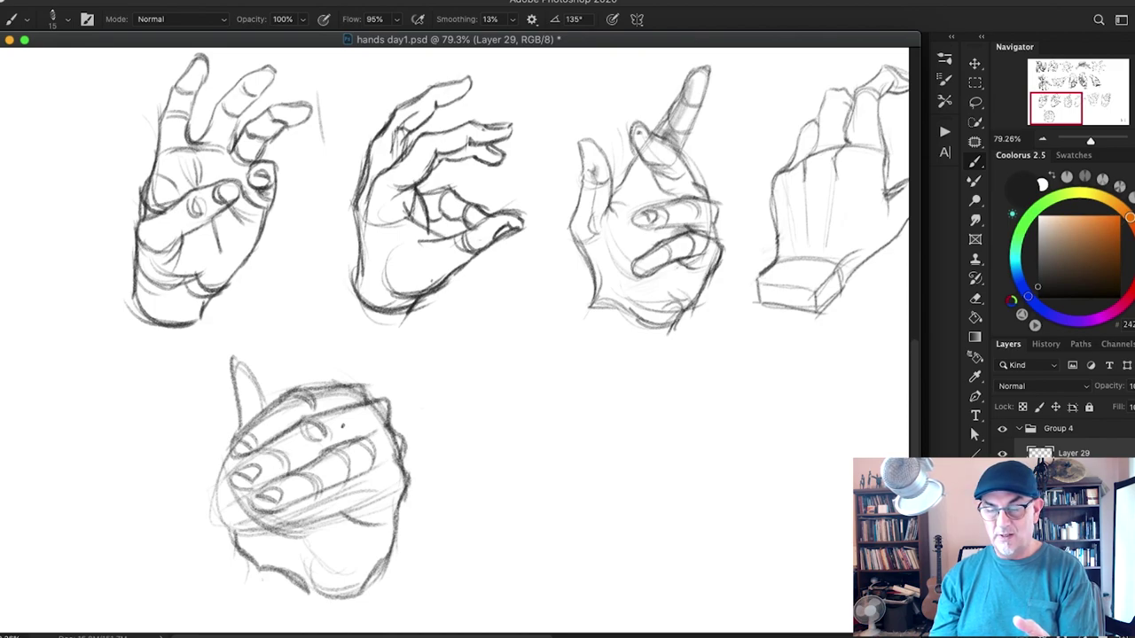
mouse_move(272, 522)
mouse_down()
mouse_move(351, 494)
mouse_move(311, 502)
mouse_move(372, 463)
mouse_move(388, 471)
mouse_move(355, 499)
mouse_move(348, 490)
mouse_move(381, 443)
mouse_move(384, 479)
mouse_up()
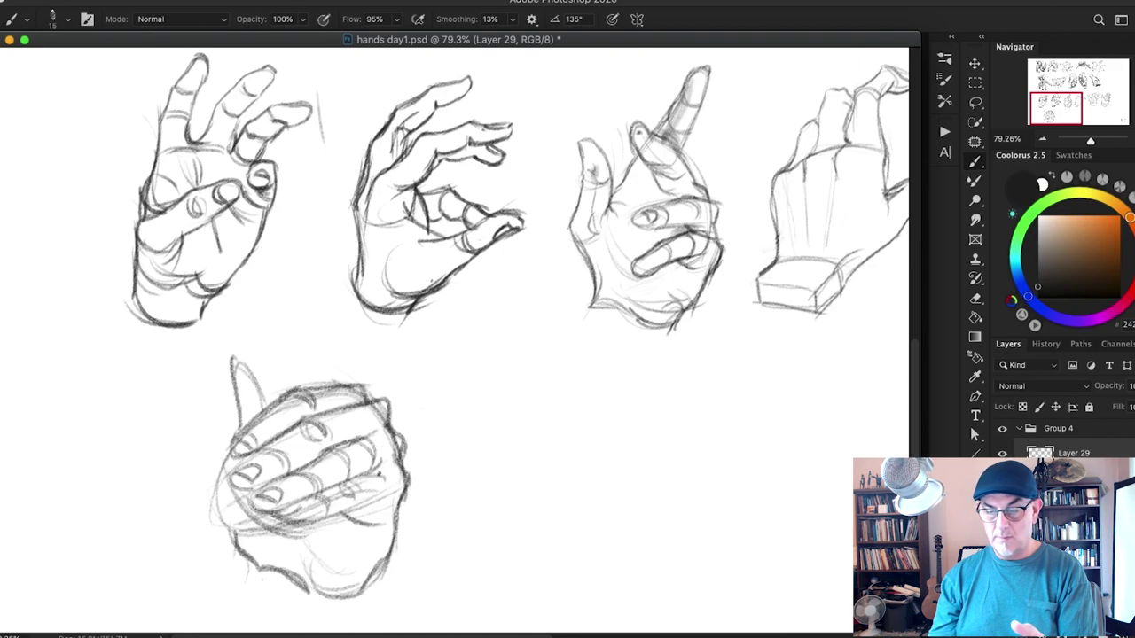
Step: Draw the palm folds below the seventh hand's little finger, and extend the darkened outer palm edge into the wrist
mouse_move(337, 516)
mouse_down()
mouse_move(391, 505)
mouse_move(344, 528)
mouse_move(337, 555)
mouse_move(317, 543)
mouse_move(309, 575)
mouse_move(337, 591)
mouse_up()
drag(387, 554, 343, 619)
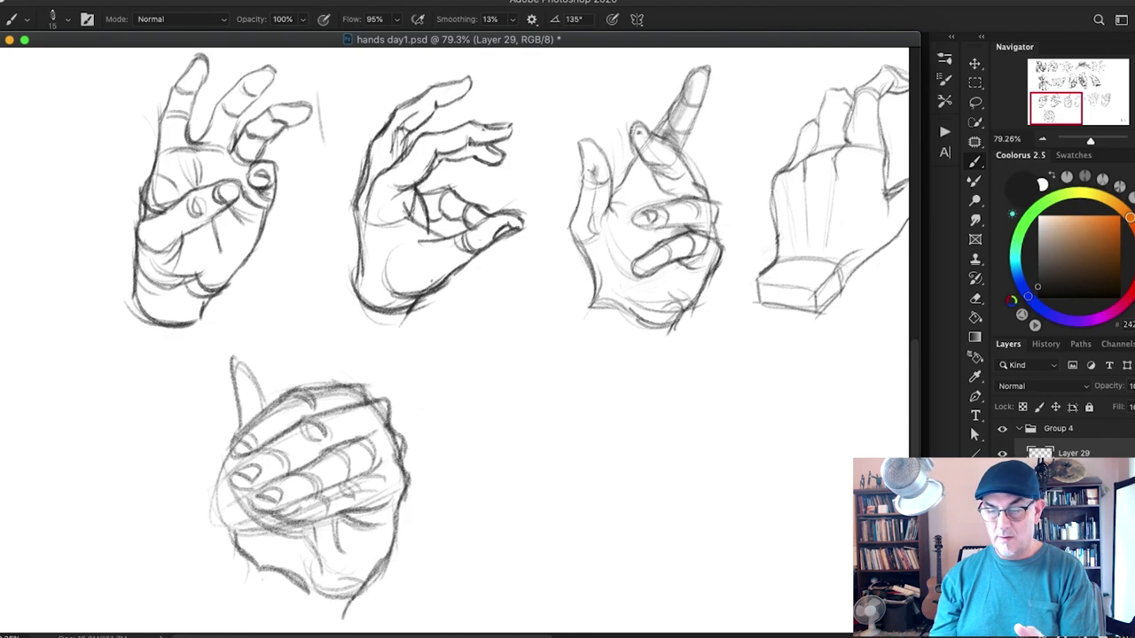
drag(381, 565, 343, 620)
drag(393, 527, 371, 580)
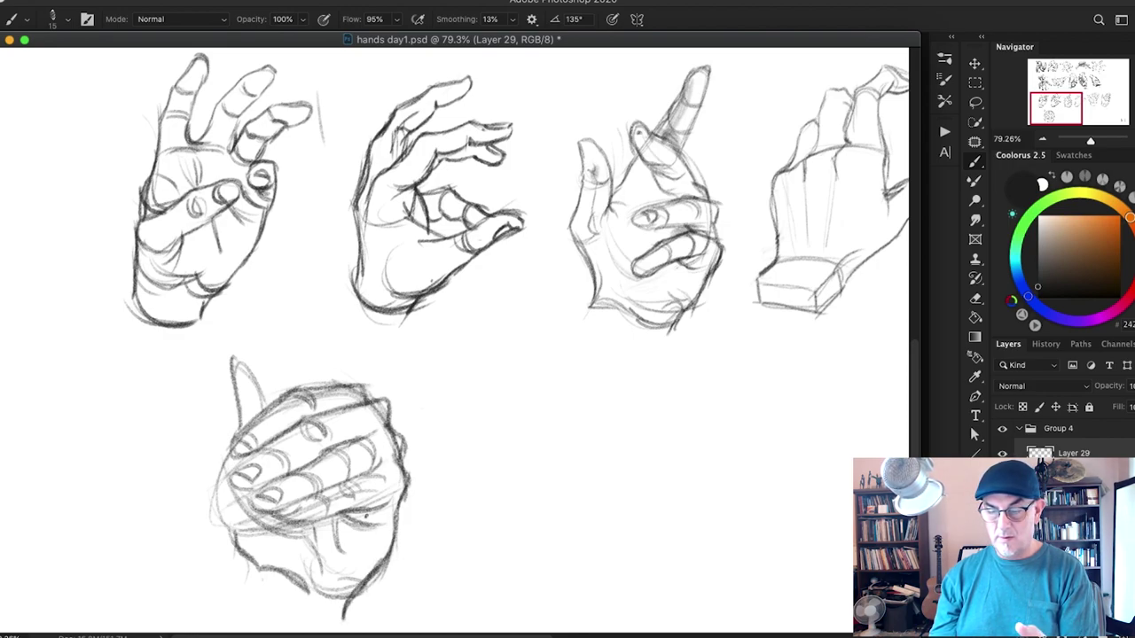
drag(342, 521, 357, 548)
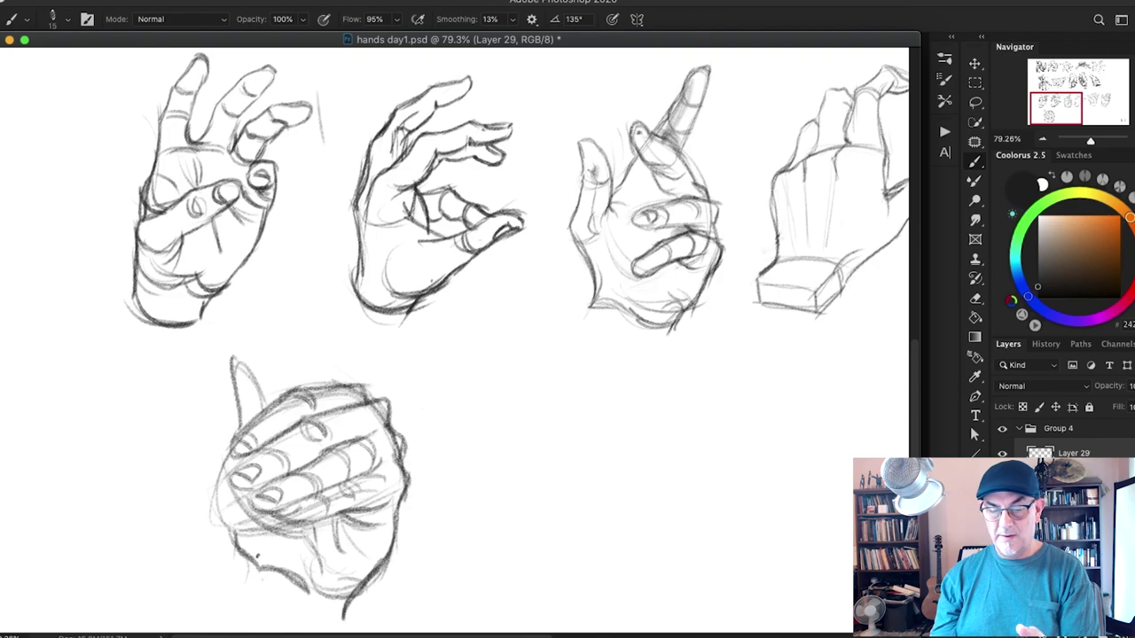
Step: Strengthen the contour on the seventh hand's fingertip side, and refine the outline and base of the upright thumb
drag(238, 508, 235, 552)
mouse_move(234, 482)
mouse_down()
mouse_move(220, 544)
mouse_move(216, 484)
mouse_up()
drag(234, 435, 218, 484)
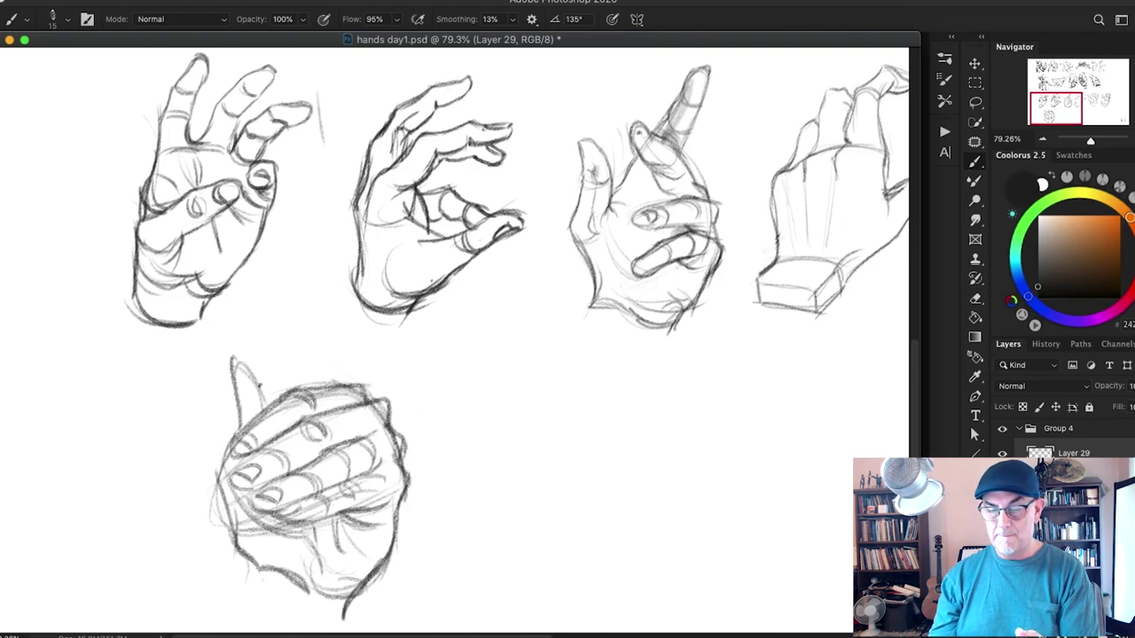
drag(232, 427, 217, 479)
mouse_move(236, 429)
mouse_down()
mouse_move(230, 440)
mouse_move(231, 368)
mouse_move(252, 357)
mouse_move(256, 413)
mouse_up()
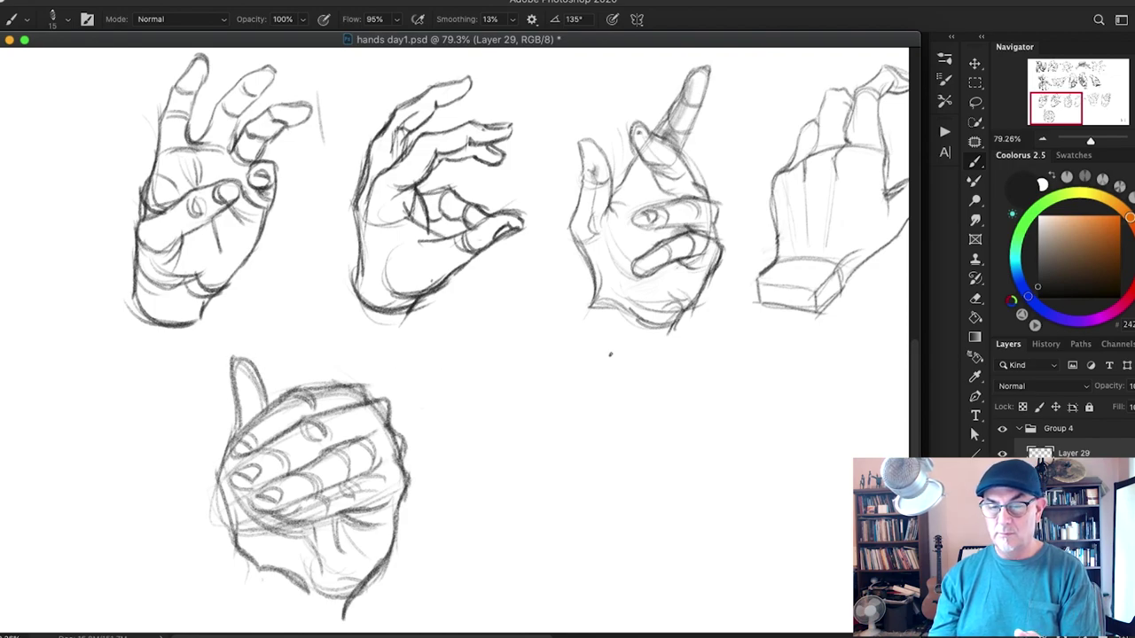
Step: Check the brush settings, and darken the fingernails and the gaps around the fingertips of the seventh hand
click(945, 83)
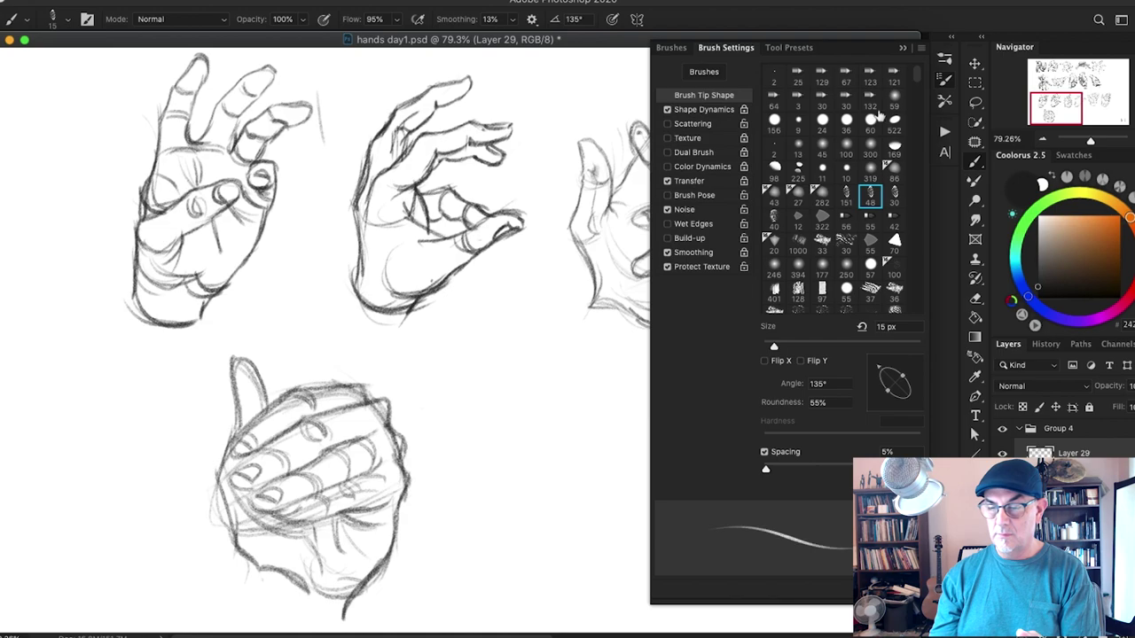
click(945, 82)
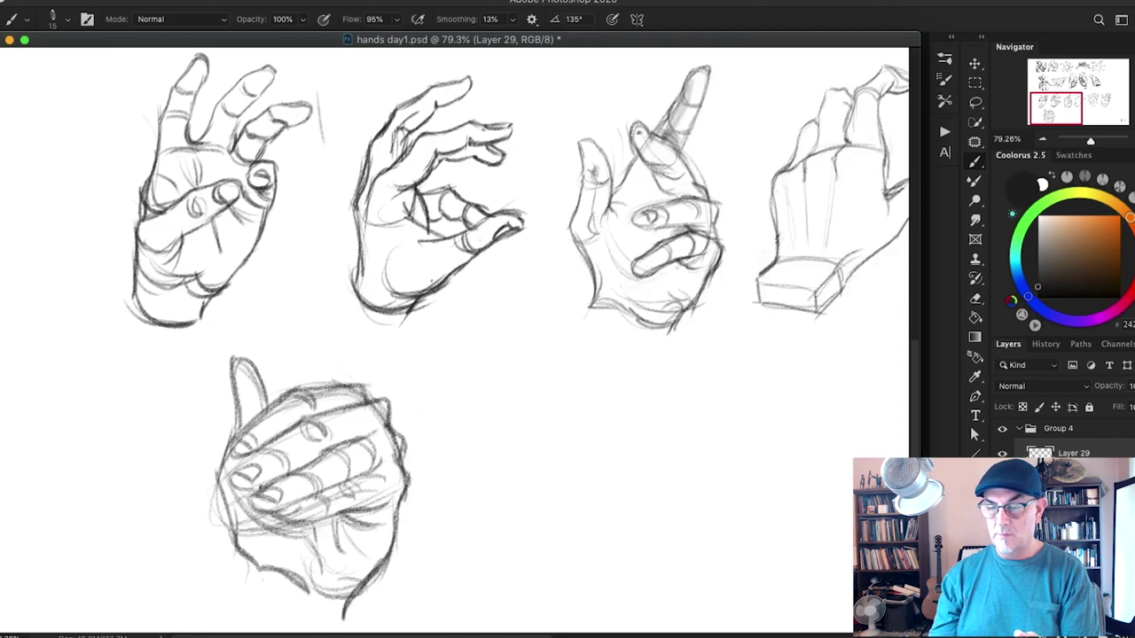
mouse_move(238, 491)
mouse_down()
mouse_move(275, 480)
mouse_move(229, 486)
mouse_move(272, 446)
mouse_up()
mouse_move(260, 490)
mouse_down()
mouse_move(258, 511)
mouse_move(286, 511)
mouse_move(247, 456)
mouse_move(256, 432)
mouse_up()
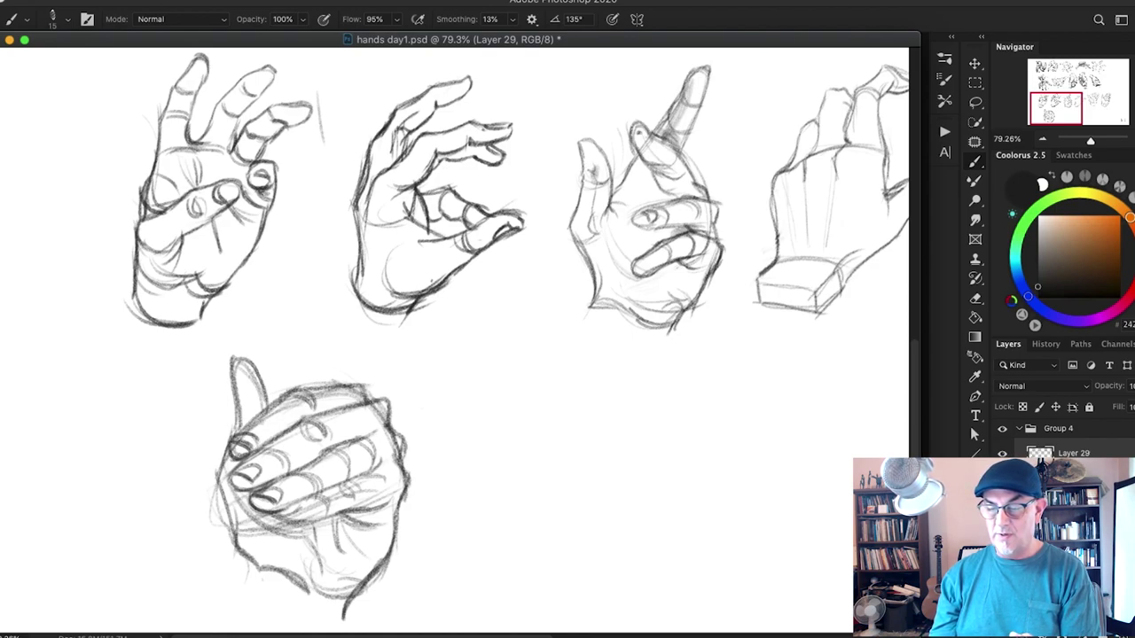
Step: Darken the seventh hand's finger edges and little finger, and reinforce the outer knuckle and palm-heel contours
drag(235, 437, 302, 389)
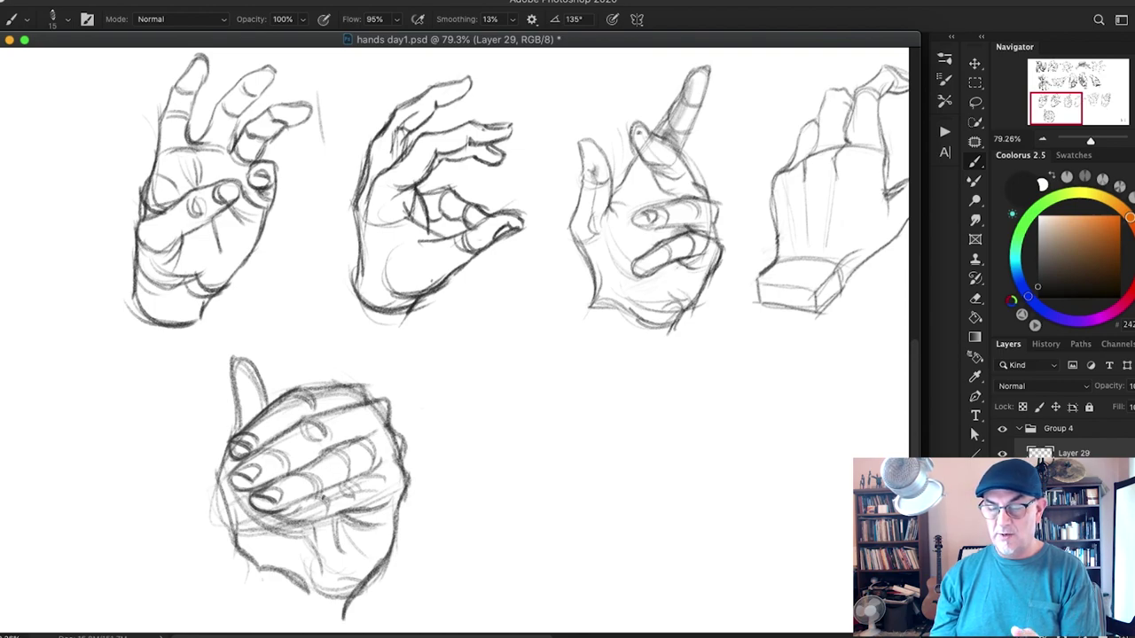
drag(266, 512, 370, 472)
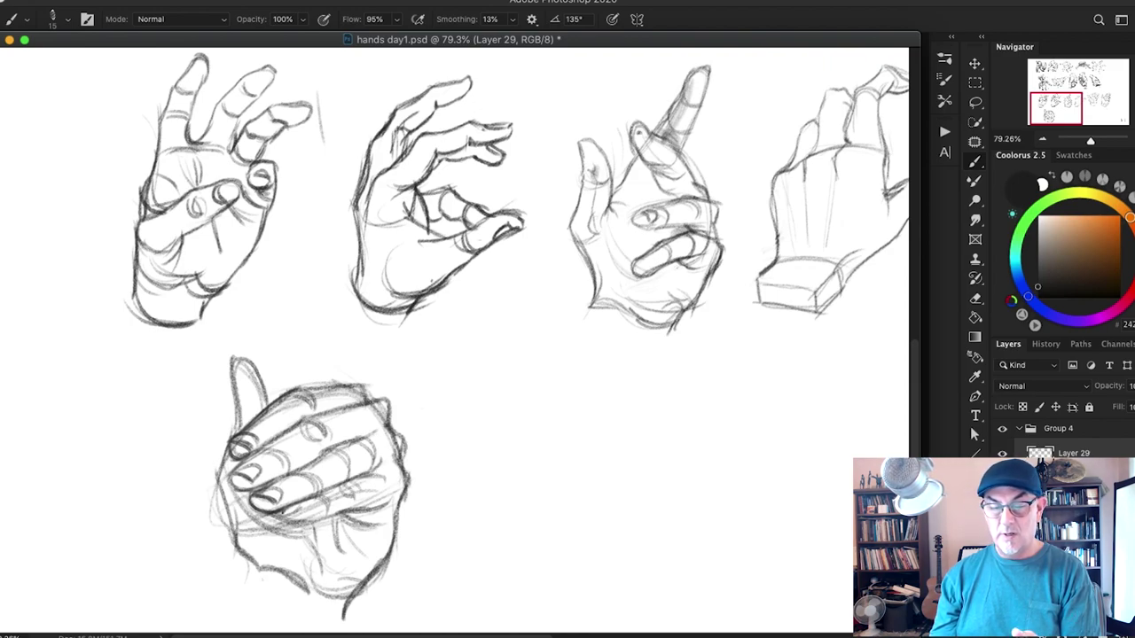
mouse_move(282, 516)
mouse_down()
mouse_move(366, 509)
mouse_move(394, 524)
mouse_up()
drag(399, 431, 400, 458)
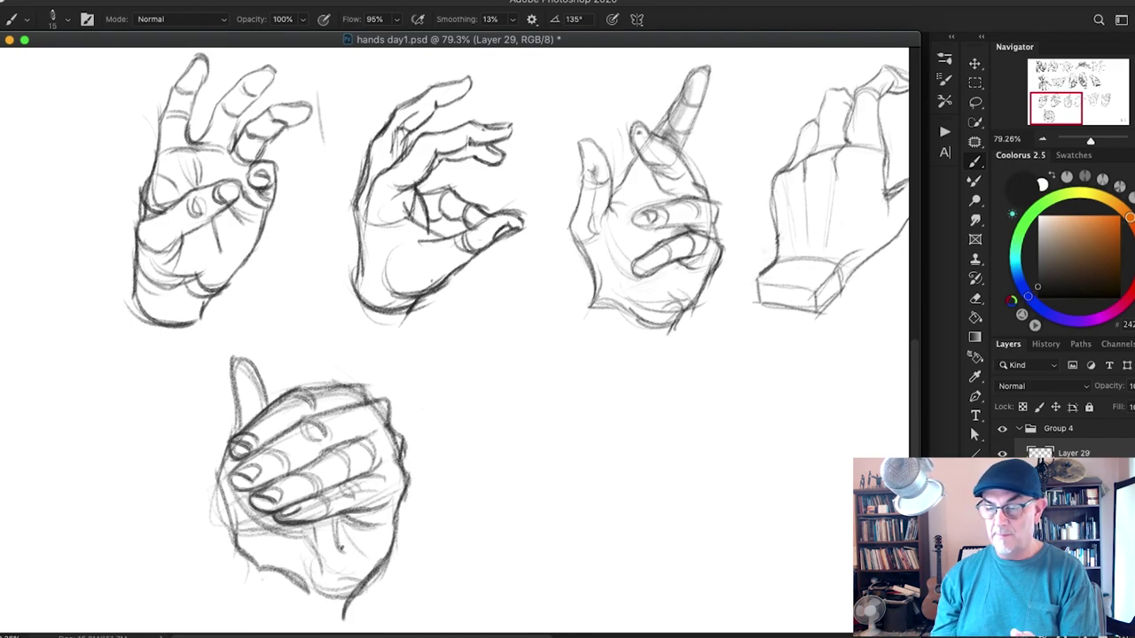
mouse_move(303, 577)
mouse_down()
mouse_move(330, 608)
mouse_move(349, 602)
mouse_up()
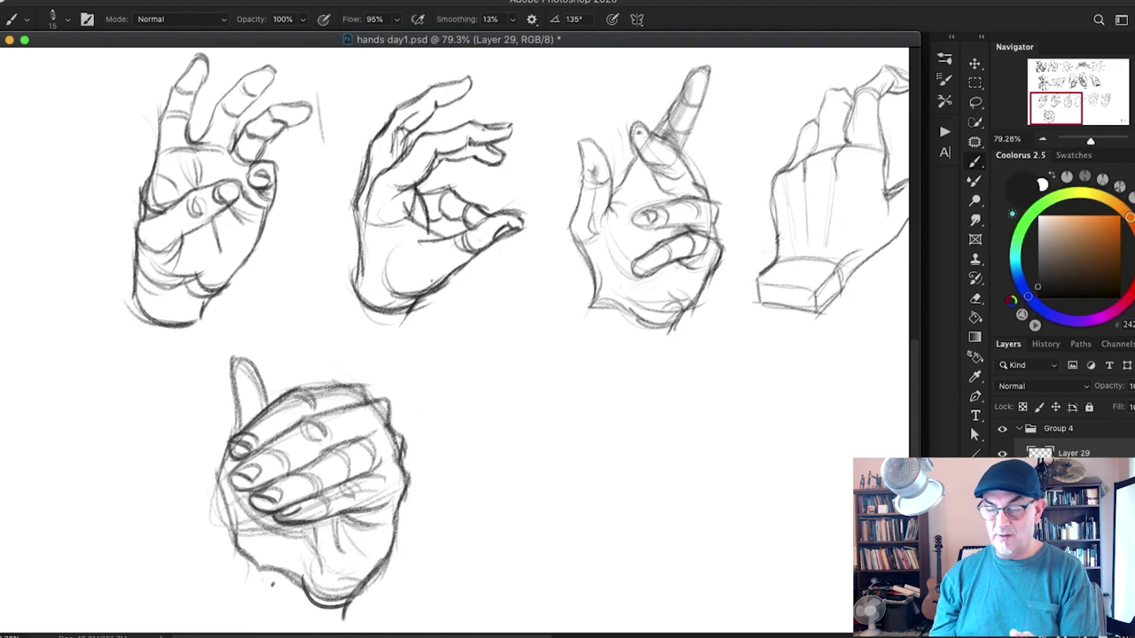
drag(270, 582, 305, 598)
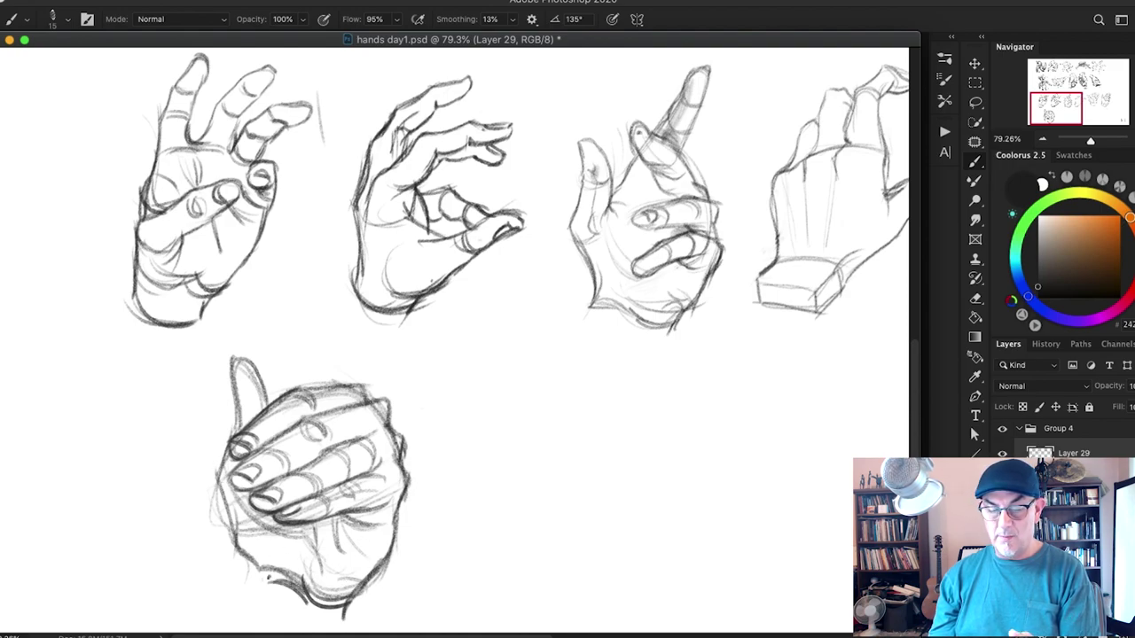
Step: Draw the seventh hand's wrist and darken the palm edge leading into it, erasing stray lines around the knuckles
mouse_move(237, 544)
mouse_down()
mouse_move(270, 578)
mouse_move(254, 601)
mouse_move(323, 617)
mouse_up()
drag(255, 585, 338, 624)
drag(258, 568, 250, 599)
drag(232, 530, 253, 567)
drag(224, 488, 234, 535)
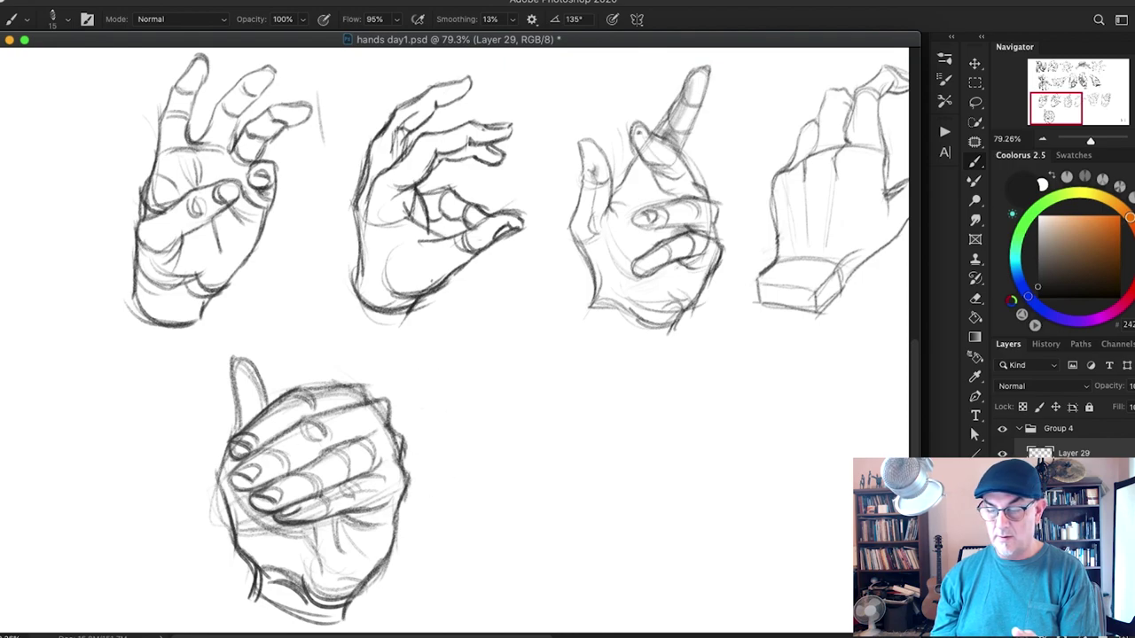
key(e)
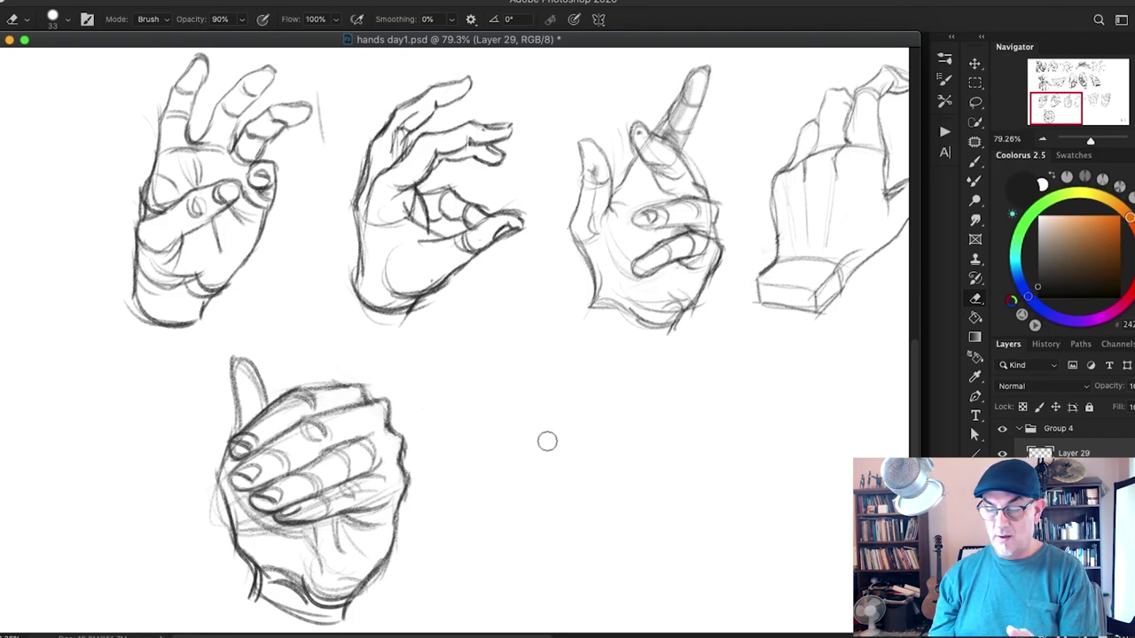
Step: Start an eighth hand beside the seventh, sketching its raised thumb and the rounded tip of the index finger
key(space)
mouse_move(485, 434)
mouse_down()
mouse_move(299, 339)
mouse_move(413, 414)
mouse_move(454, 389)
mouse_up()
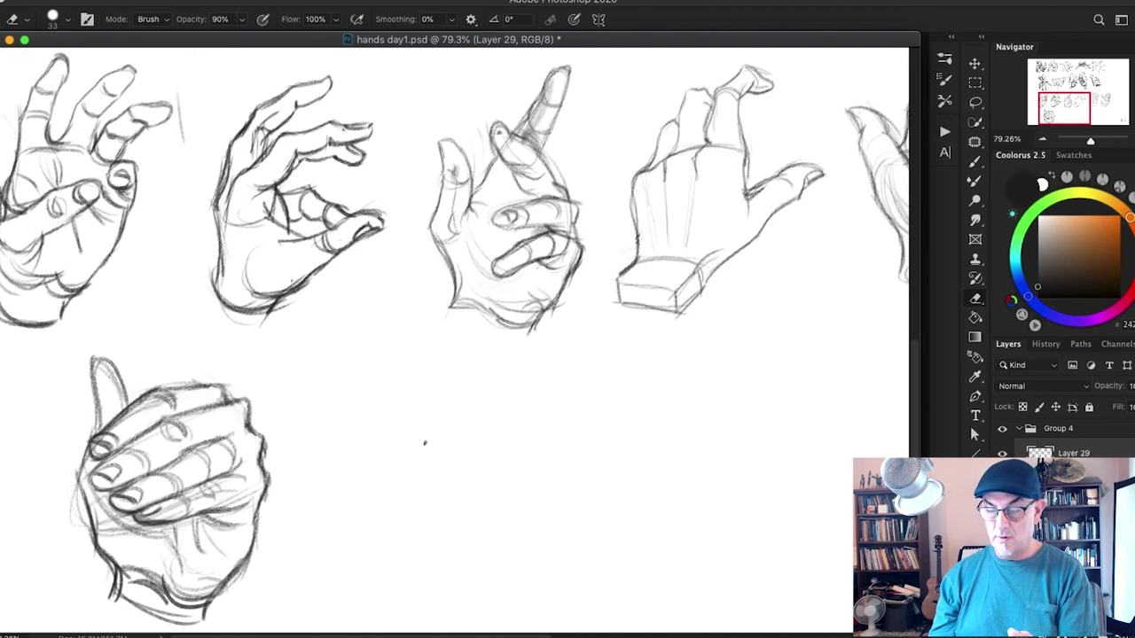
key(b)
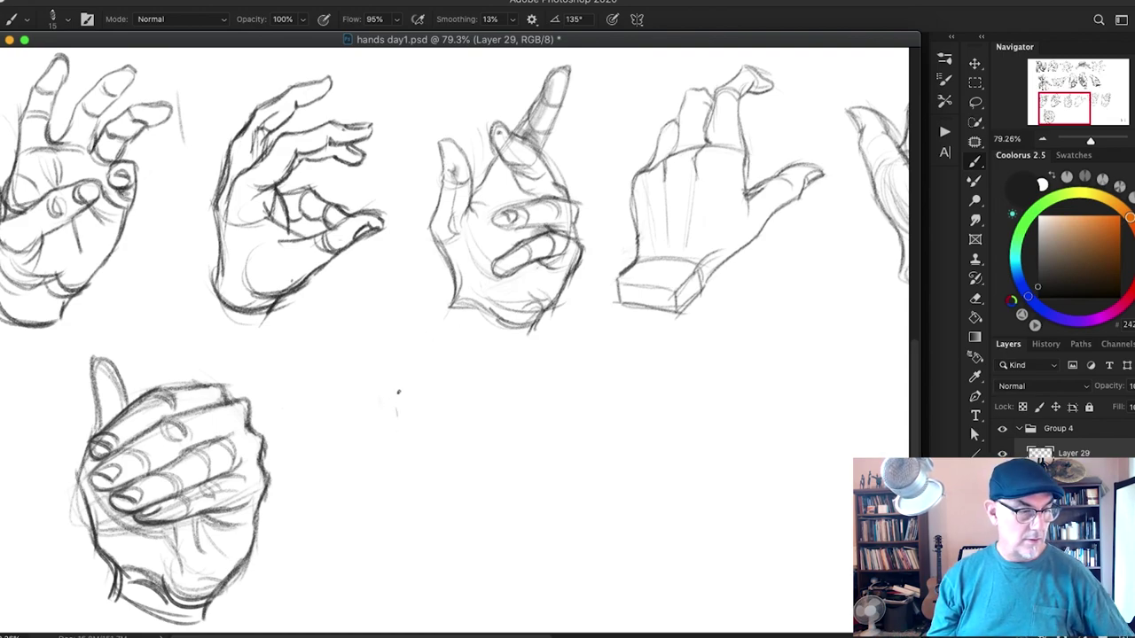
mouse_move(358, 356)
mouse_down()
mouse_move(376, 328)
mouse_move(406, 315)
mouse_move(416, 330)
mouse_move(391, 358)
mouse_move(346, 377)
mouse_move(339, 415)
mouse_move(358, 390)
mouse_move(348, 385)
mouse_move(383, 378)
mouse_up()
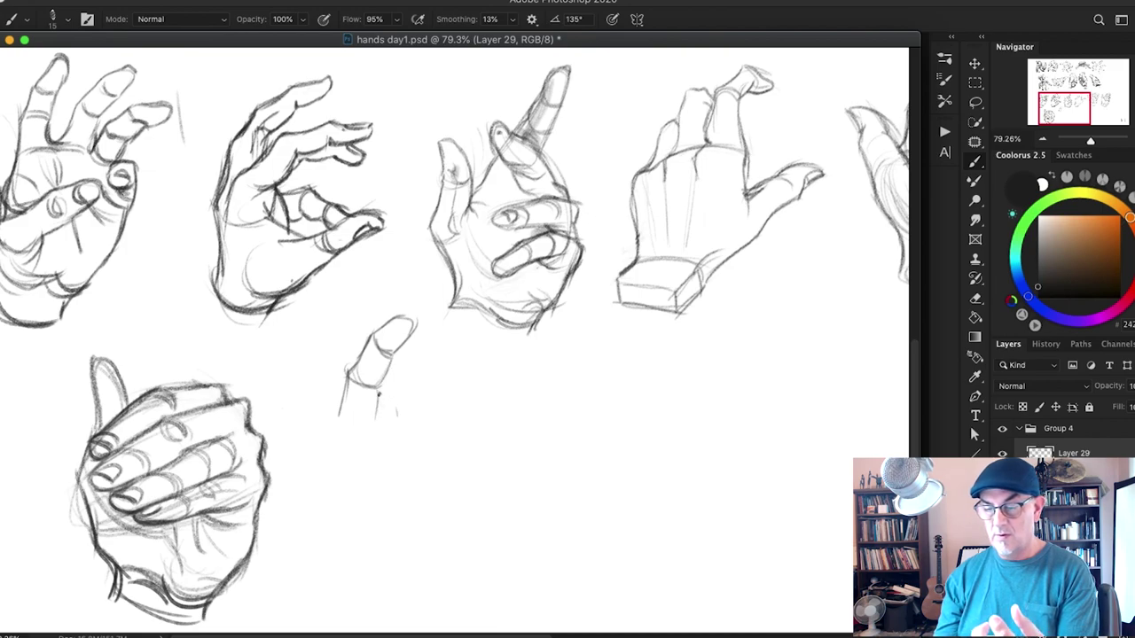
mouse_move(365, 417)
mouse_down()
mouse_move(381, 438)
mouse_move(406, 406)
mouse_up()
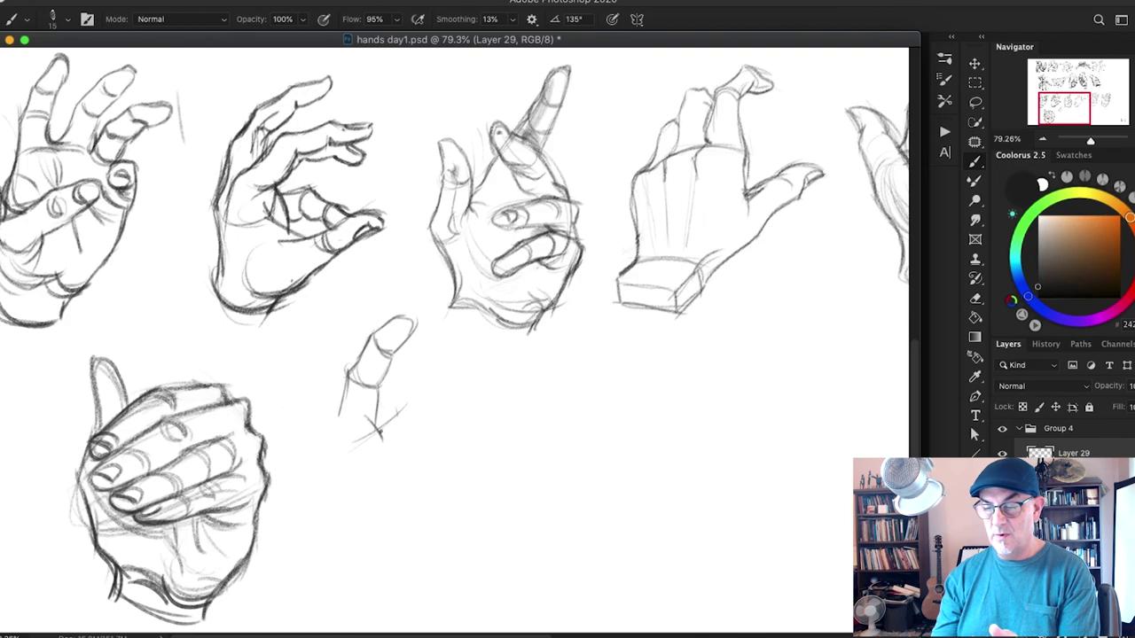
mouse_move(367, 440)
mouse_down()
mouse_move(429, 386)
mouse_move(441, 399)
mouse_move(420, 445)
mouse_move(379, 453)
mouse_move(390, 455)
mouse_move(374, 456)
mouse_move(390, 436)
mouse_move(355, 447)
mouse_move(338, 473)
mouse_up()
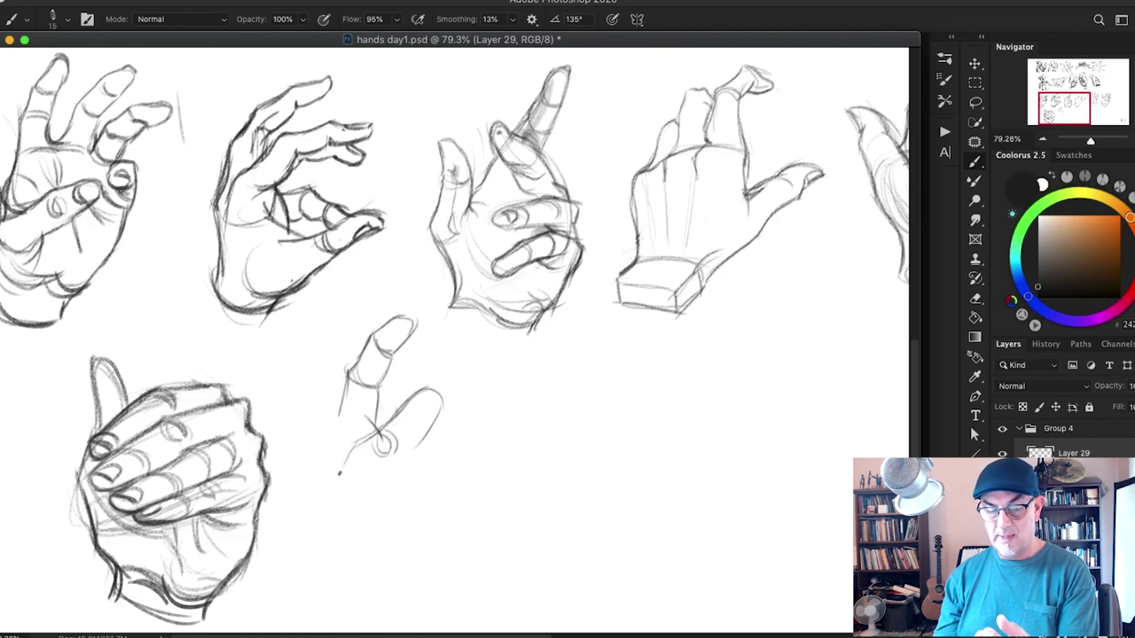
Step: Extend the eighth hand's thumb side down to the wrist with long contour lines along the palm
drag(363, 434, 303, 507)
drag(324, 448, 296, 512)
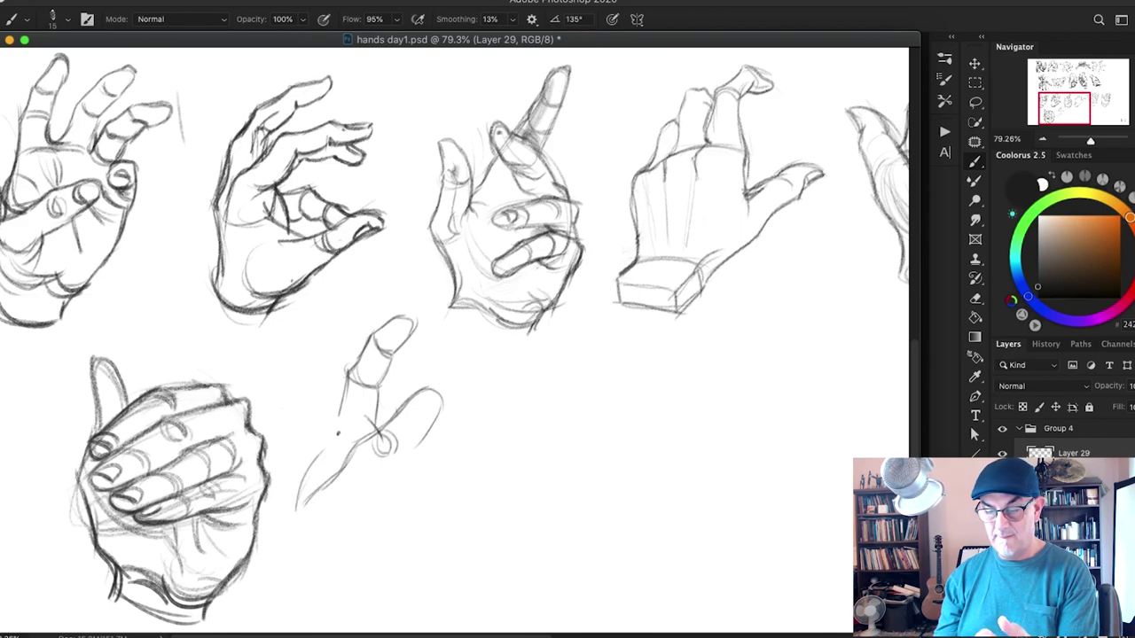
drag(335, 428, 299, 470)
drag(345, 396, 288, 550)
mouse_move(304, 509)
mouse_down()
mouse_move(290, 534)
mouse_move(311, 491)
mouse_move(280, 565)
mouse_move(281, 544)
mouse_move(259, 610)
mouse_up()
drag(294, 529, 262, 605)
Step: Draw the eighth hand's index finger edge and fingertip oval, with curved palm creases and guide lines below
mouse_move(417, 408)
mouse_down()
mouse_move(384, 499)
mouse_move(367, 513)
mouse_move(344, 488)
mouse_move(359, 493)
mouse_move(355, 509)
mouse_move(335, 494)
mouse_move(376, 511)
mouse_move(384, 495)
mouse_move(341, 530)
mouse_up()
drag(381, 493, 345, 546)
mouse_move(383, 492)
mouse_down()
mouse_move(355, 584)
mouse_move(364, 575)
mouse_up()
mouse_move(388, 530)
mouse_down()
mouse_move(353, 582)
mouse_move(330, 578)
mouse_up()
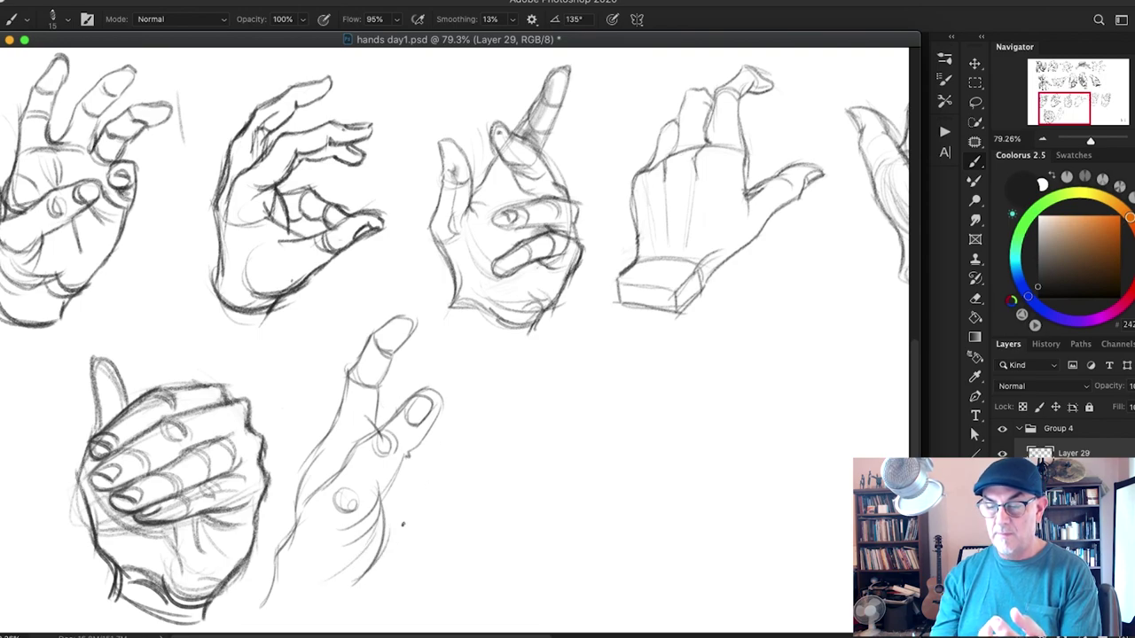
mouse_move(443, 523)
mouse_down()
mouse_move(386, 555)
mouse_move(397, 562)
mouse_up()
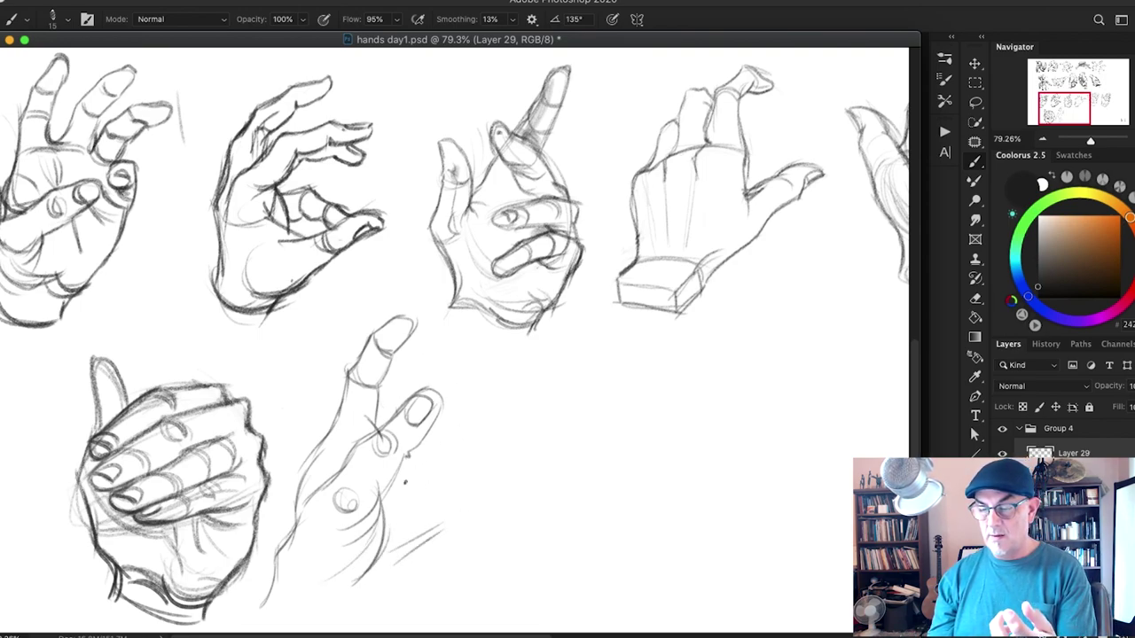
mouse_move(411, 477)
mouse_down()
mouse_move(393, 507)
mouse_move(398, 550)
mouse_up()
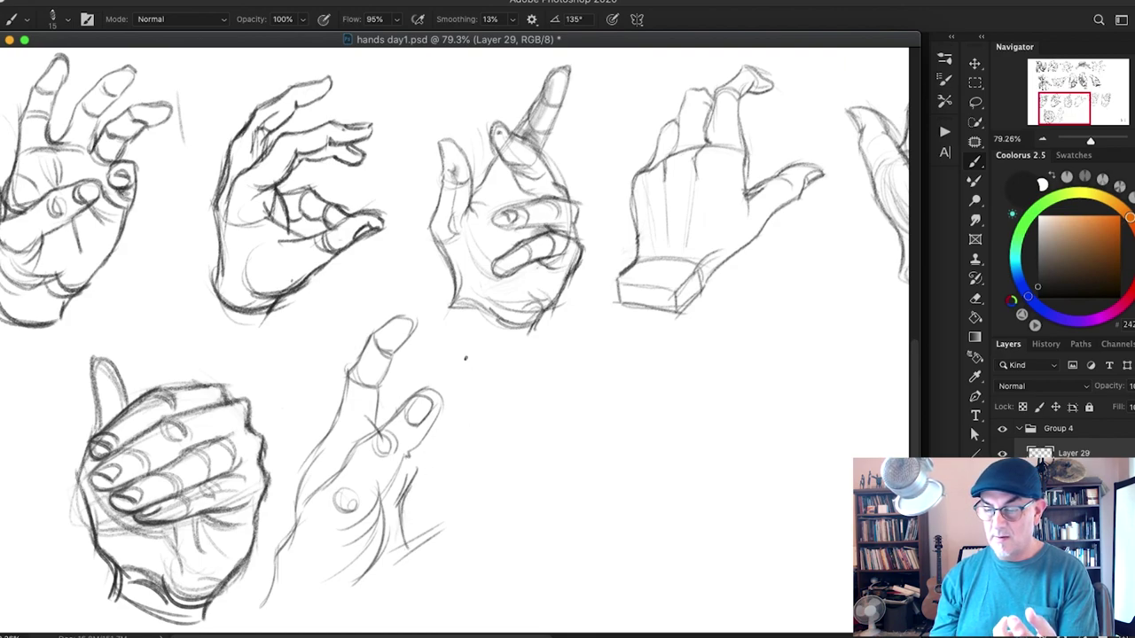
Step: Sketch the eighth hand's middle, ring and little fingers curling forward, with an oval at each fingertip
mouse_move(435, 390)
mouse_down()
mouse_move(480, 365)
mouse_move(490, 394)
mouse_move(495, 383)
mouse_move(481, 397)
mouse_move(465, 385)
mouse_move(483, 386)
mouse_move(474, 383)
mouse_move(475, 396)
mouse_move(457, 383)
mouse_move(464, 408)
mouse_move(445, 421)
mouse_move(445, 468)
mouse_move(433, 467)
mouse_move(487, 440)
mouse_move(522, 439)
mouse_move(509, 442)
mouse_move(513, 485)
mouse_move(473, 494)
mouse_move(477, 452)
mouse_move(495, 450)
mouse_move(467, 470)
mouse_move(479, 494)
mouse_move(490, 473)
mouse_move(485, 492)
mouse_move(514, 479)
mouse_move(443, 521)
mouse_move(440, 536)
mouse_move(456, 527)
mouse_move(486, 548)
mouse_move(442, 599)
mouse_up()
mouse_move(482, 562)
mouse_down()
mouse_move(424, 603)
mouse_move(416, 584)
mouse_move(448, 552)
mouse_move(412, 584)
mouse_up()
mouse_move(449, 551)
mouse_down()
mouse_move(427, 570)
mouse_move(457, 546)
mouse_move(470, 514)
mouse_move(468, 543)
mouse_move(444, 536)
mouse_move(455, 532)
mouse_move(441, 558)
mouse_up()
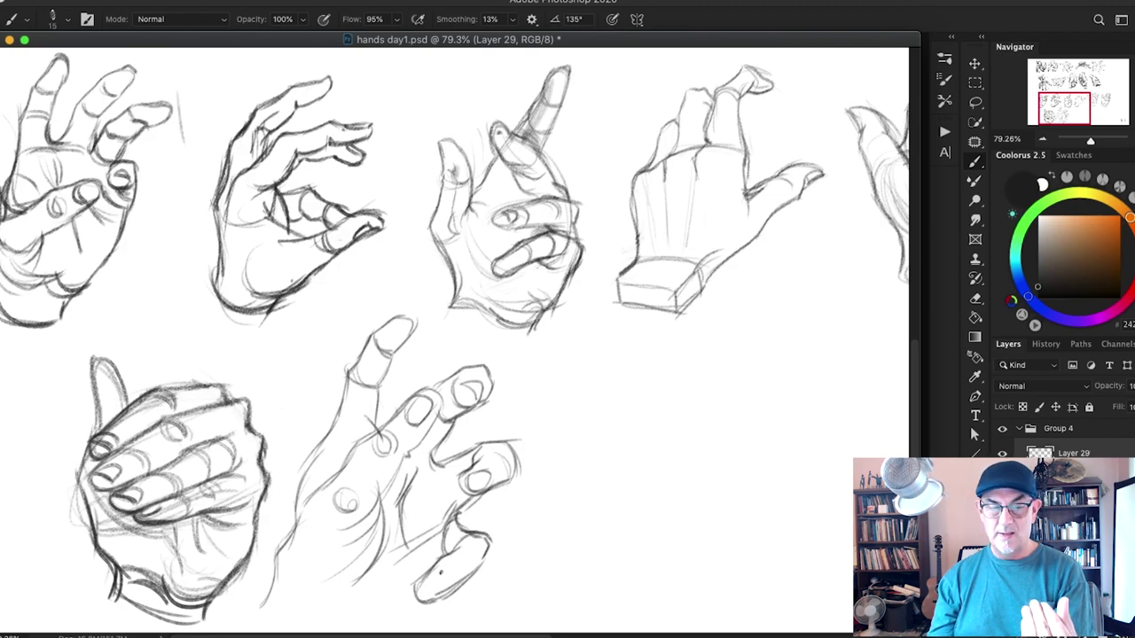
mouse_move(431, 600)
mouse_down()
mouse_move(425, 584)
mouse_move(441, 583)
mouse_move(431, 600)
mouse_up()
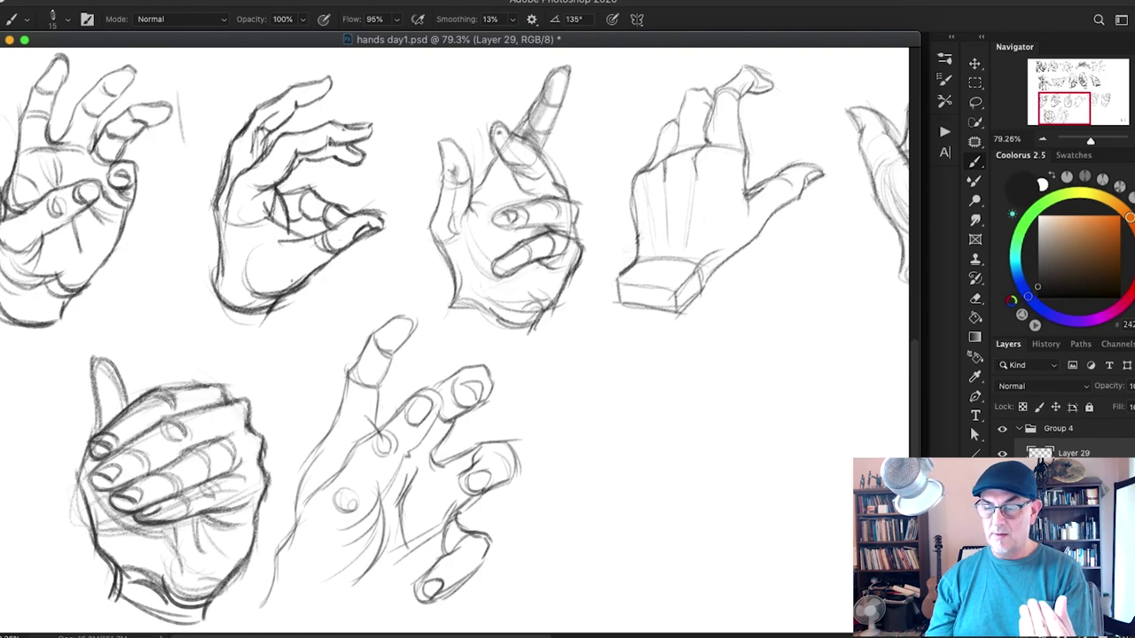
Step: Lasso the eighth hand, scale it to about 81%, and position it beside the seventh hand
key(l)
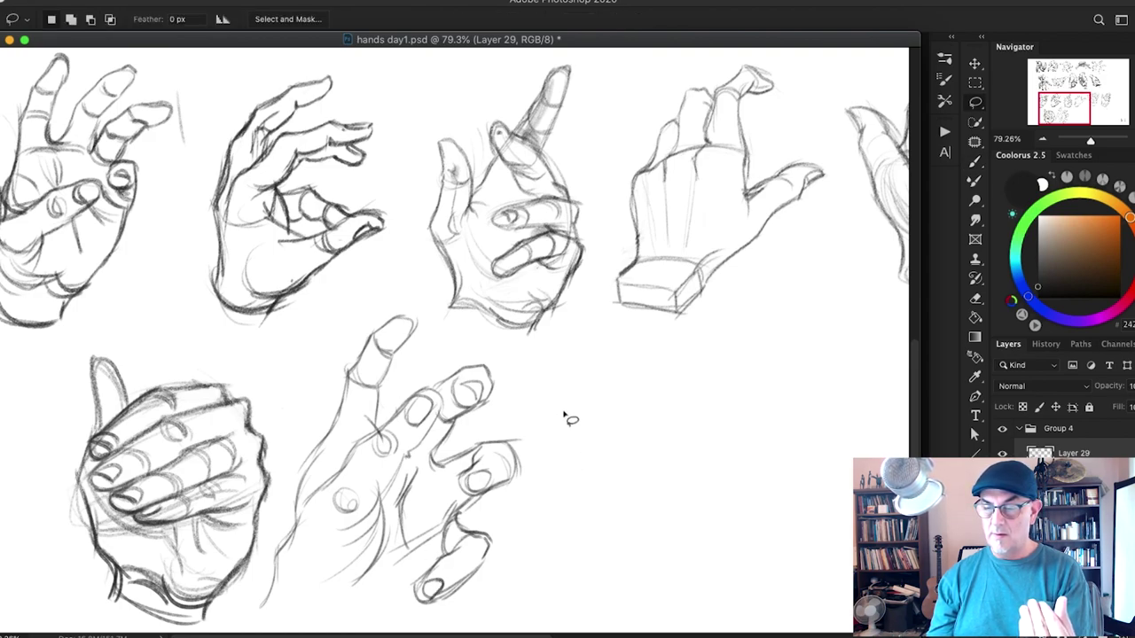
mouse_move(564, 427)
mouse_down()
mouse_move(291, 419)
mouse_move(260, 562)
mouse_move(261, 622)
mouse_move(396, 622)
mouse_move(553, 521)
mouse_up()
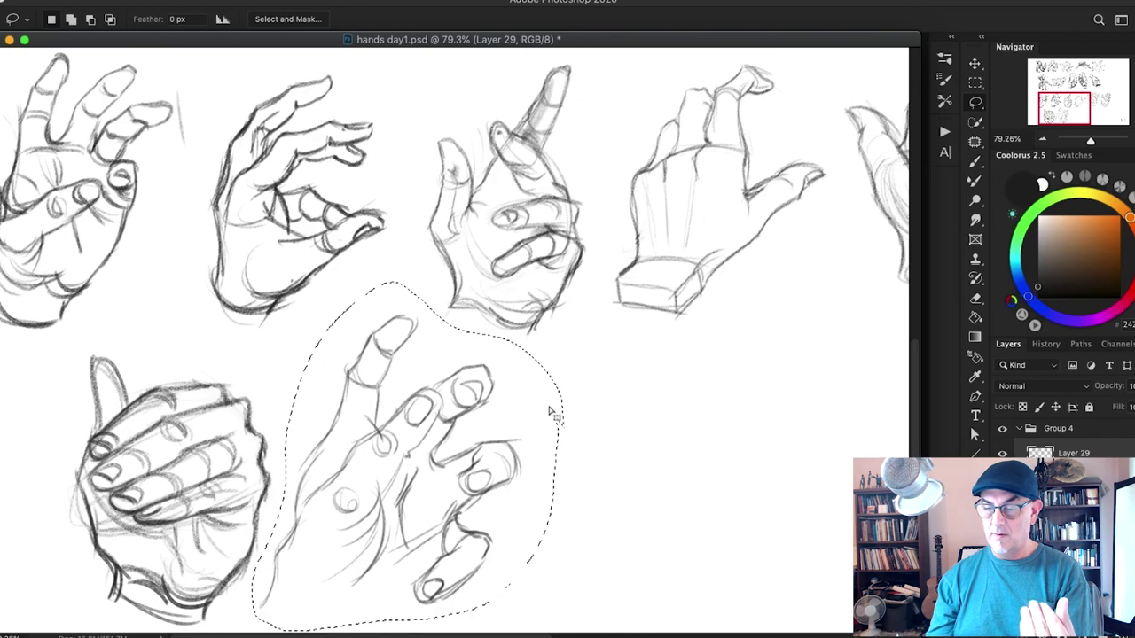
key(super+t)
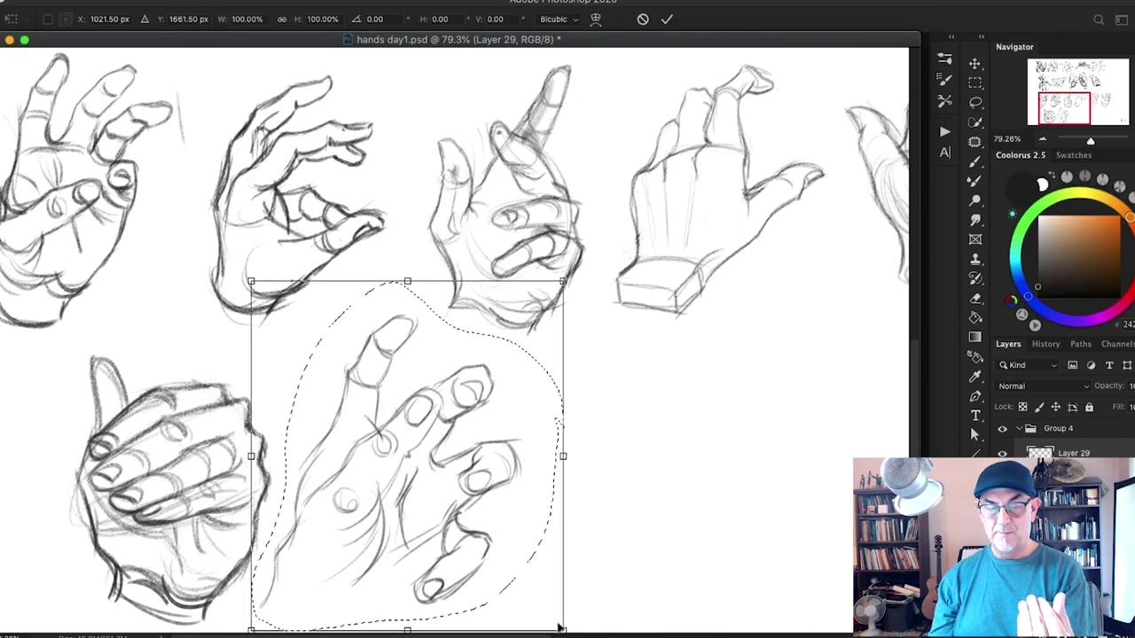
drag(560, 628, 503, 564)
mouse_move(452, 463)
mouse_down()
mouse_move(505, 517)
mouse_move(499, 464)
mouse_up()
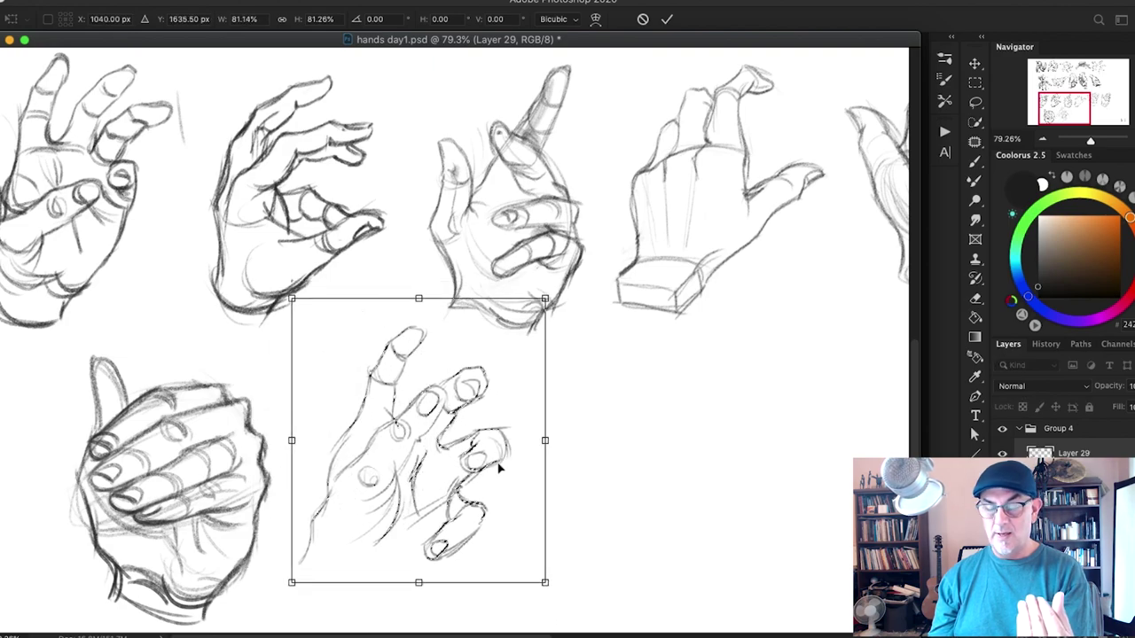
key(Return)
Step: Outline the eighth hand's lower palm from the little finger to the heel, adding the rounded mound at its base
key(b)
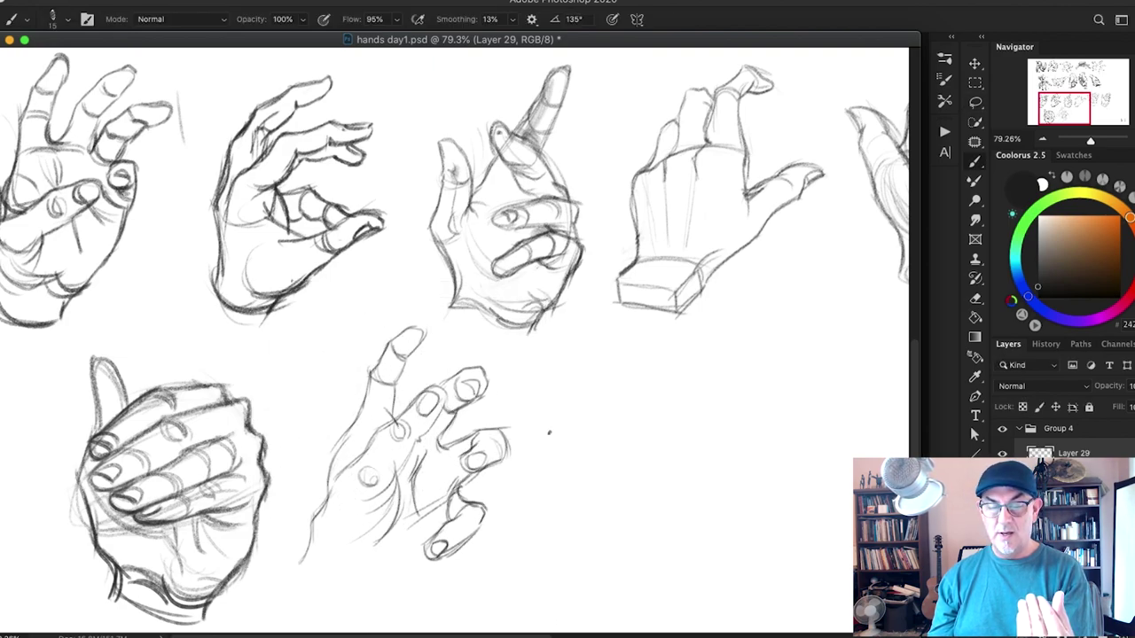
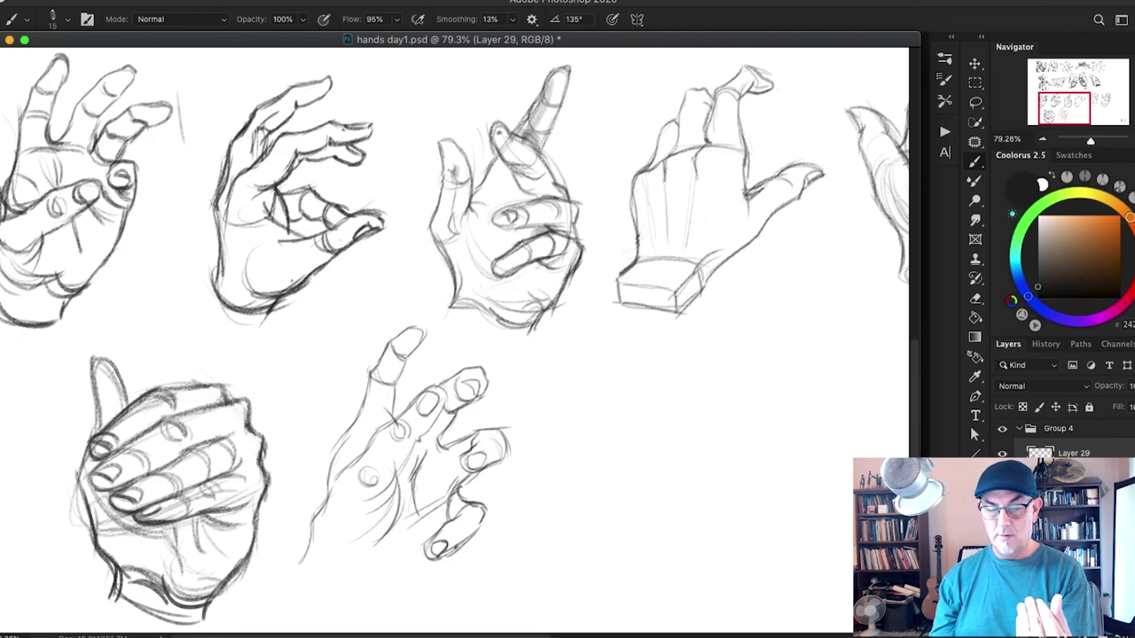
mouse_move(432, 521)
mouse_down()
mouse_move(415, 532)
mouse_move(446, 523)
mouse_up()
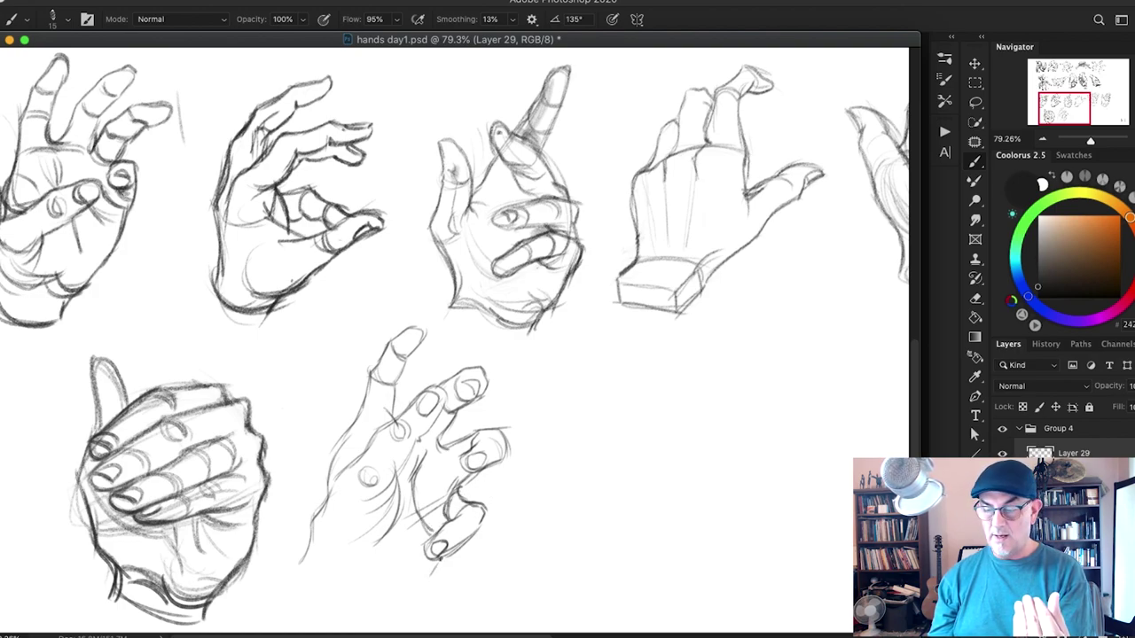
drag(429, 573, 390, 599)
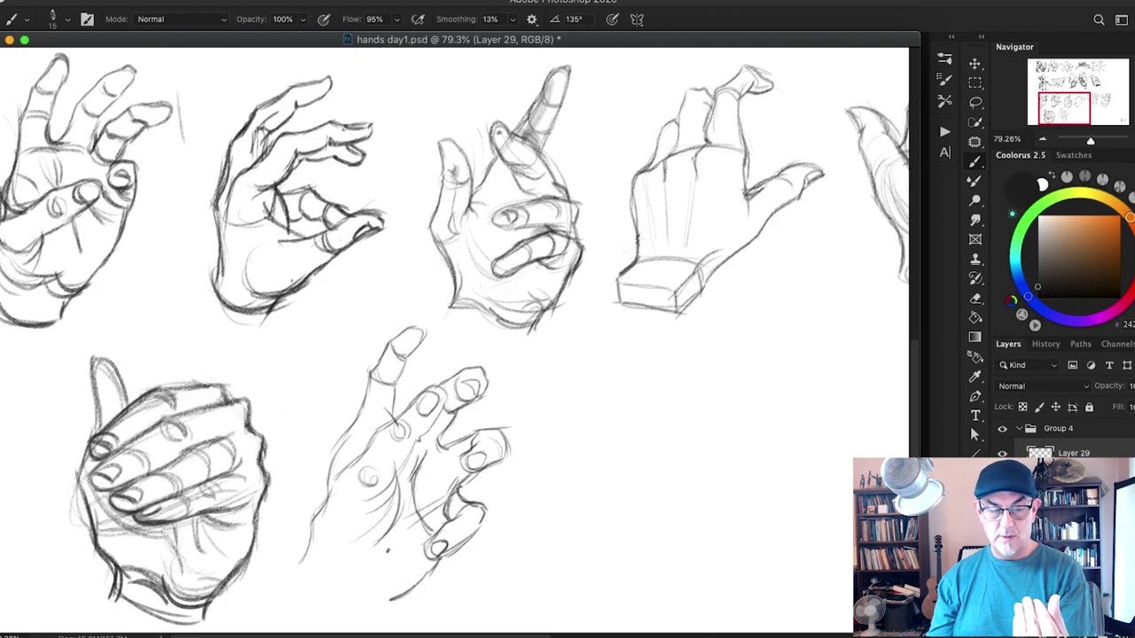
mouse_move(387, 540)
mouse_down()
mouse_move(386, 565)
mouse_move(416, 584)
mouse_move(335, 574)
mouse_move(364, 599)
mouse_move(371, 615)
mouse_move(360, 621)
mouse_up()
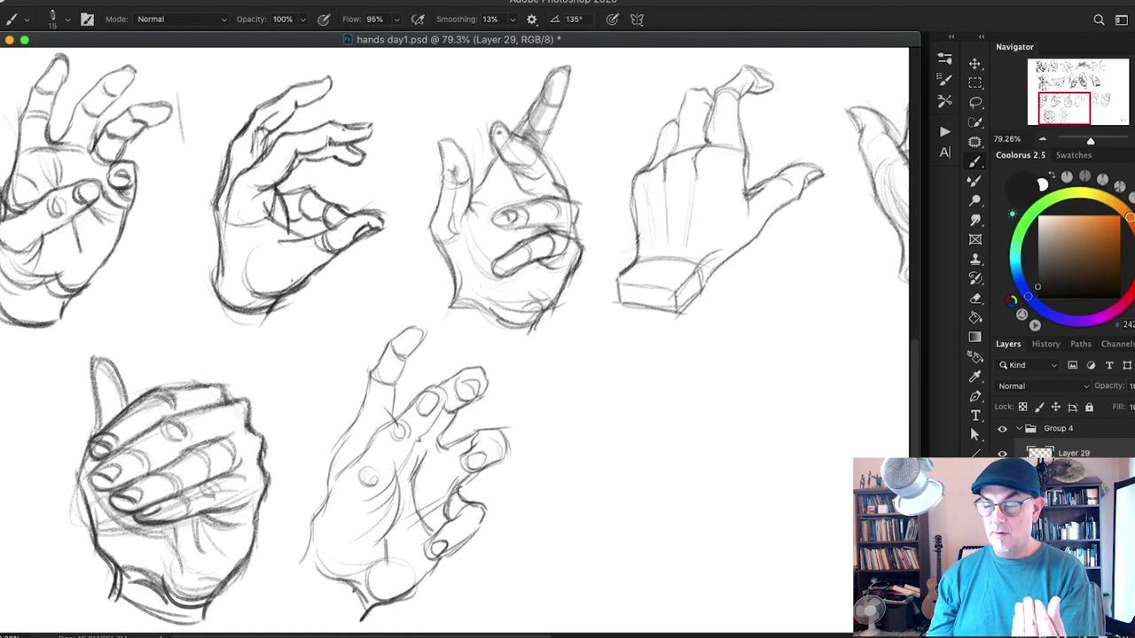
Step: Draw the eighth hand's wrist edge and darken the thumb-side contour leading down to it
drag(291, 568, 347, 617)
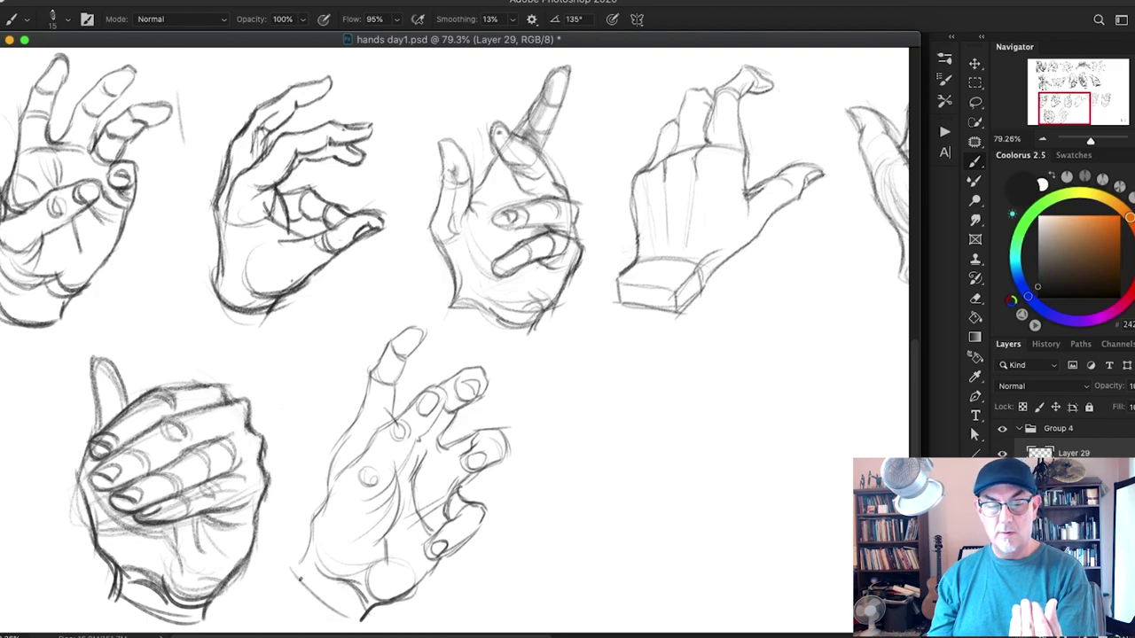
drag(296, 578, 363, 635)
mouse_move(312, 535)
mouse_down()
mouse_move(289, 578)
mouse_move(311, 525)
mouse_up()
drag(297, 564, 334, 479)
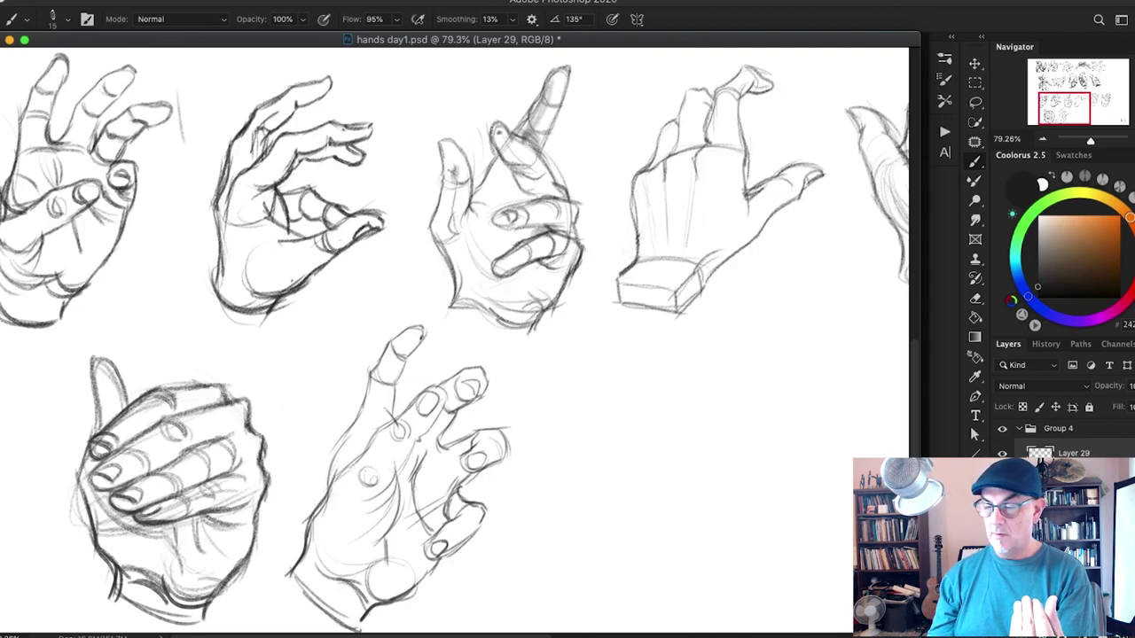
Step: Strengthen the eighth hand's thumb contour, and darken the fingertip ovals of the ring and little fingers
drag(422, 331, 394, 410)
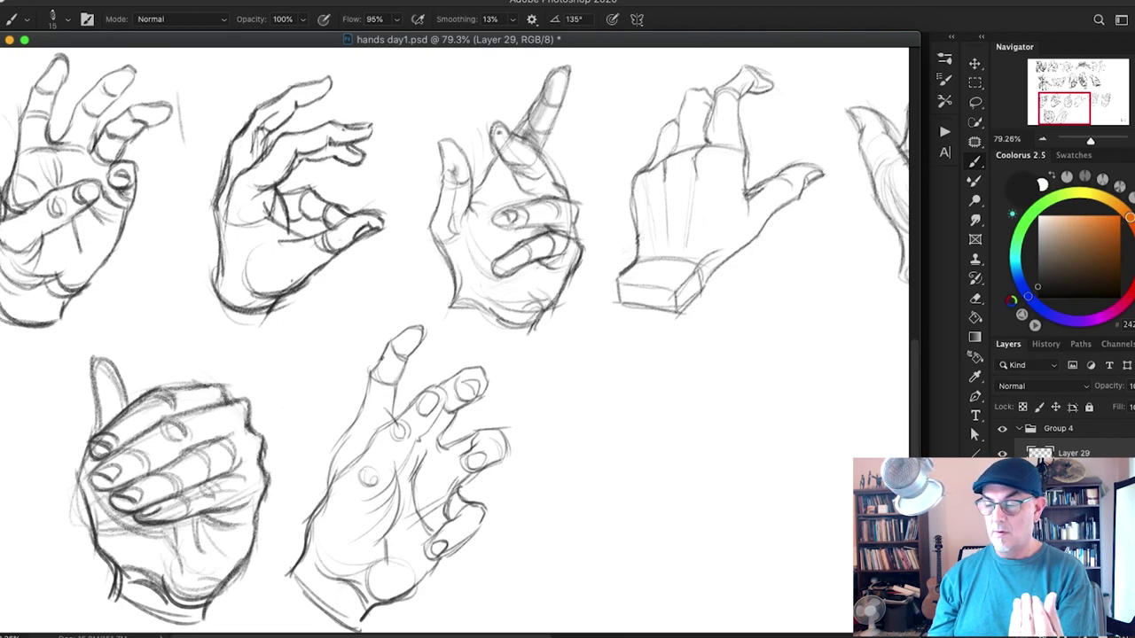
drag(387, 346, 369, 378)
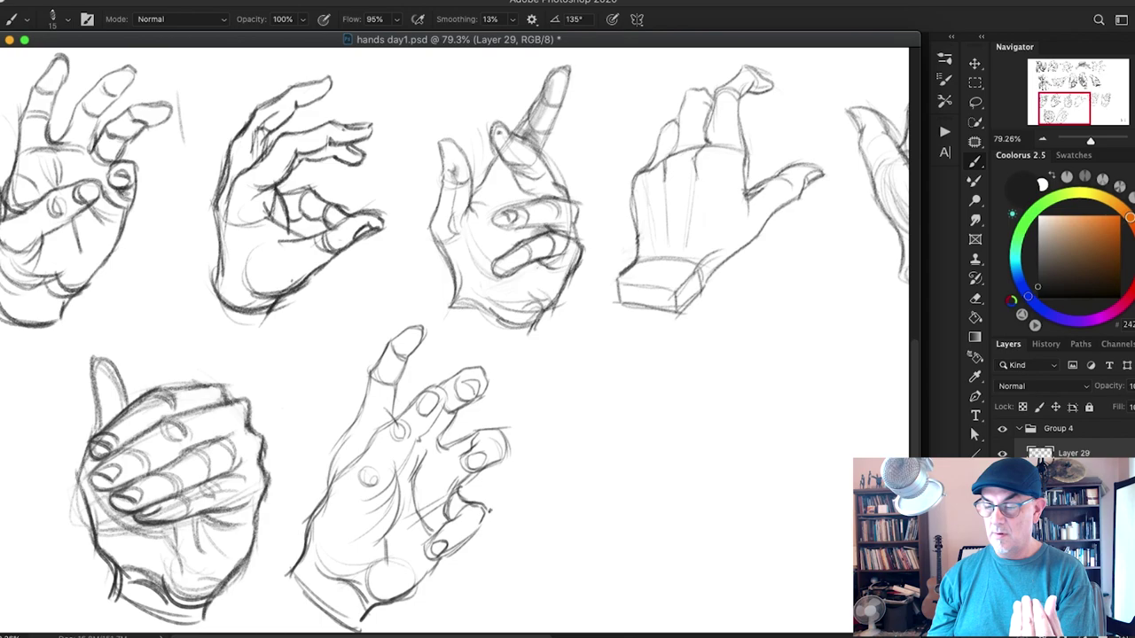
mouse_move(477, 456)
mouse_down()
mouse_move(490, 453)
mouse_move(488, 467)
mouse_up()
drag(452, 536, 437, 544)
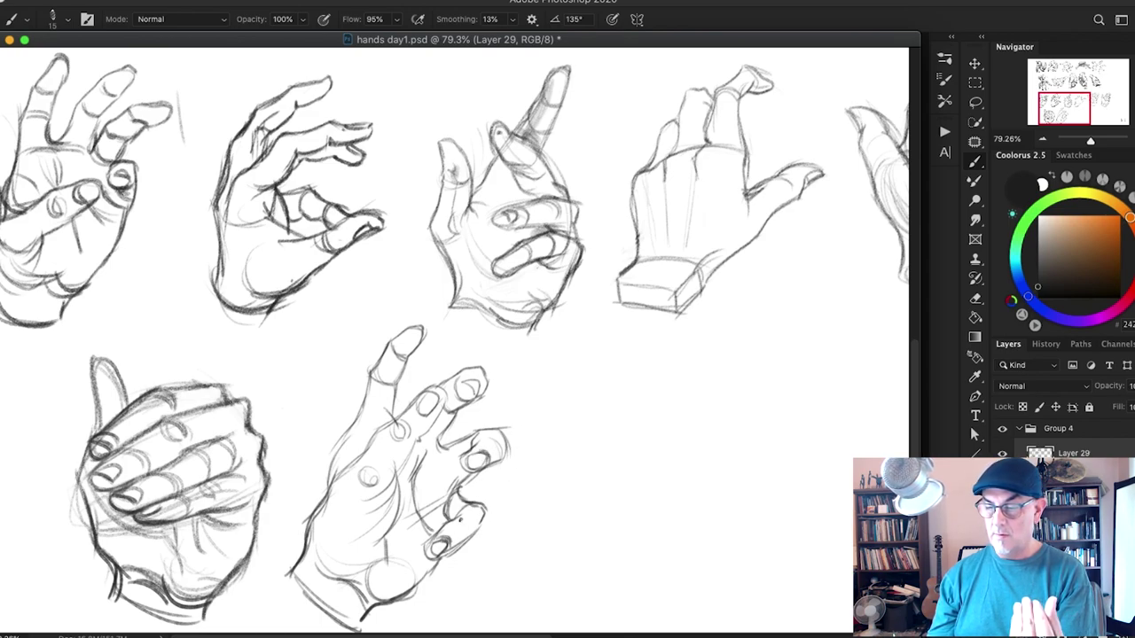
Step: Erase the stray line beside the eighth hand's ring finger, and bring the empty space along its row into a full-screen view
key(e)
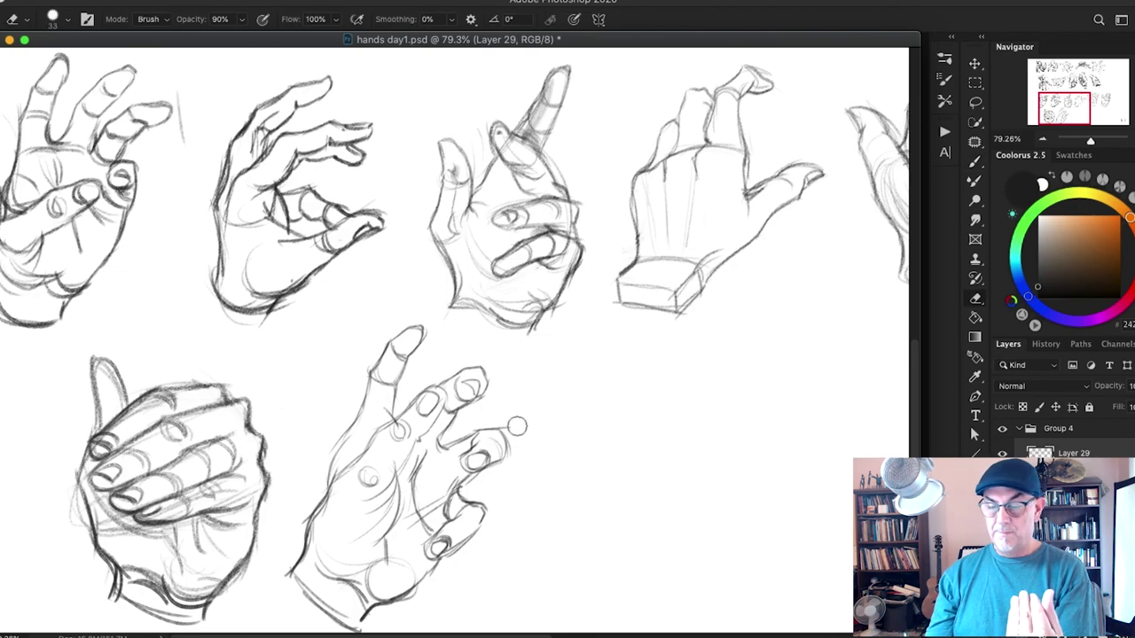
drag(607, 439, 509, 400)
mouse_move(647, 406)
mouse_down()
mouse_move(516, 410)
mouse_move(669, 413)
mouse_move(656, 403)
mouse_move(494, 422)
mouse_move(588, 387)
mouse_up()
key(super+minus)
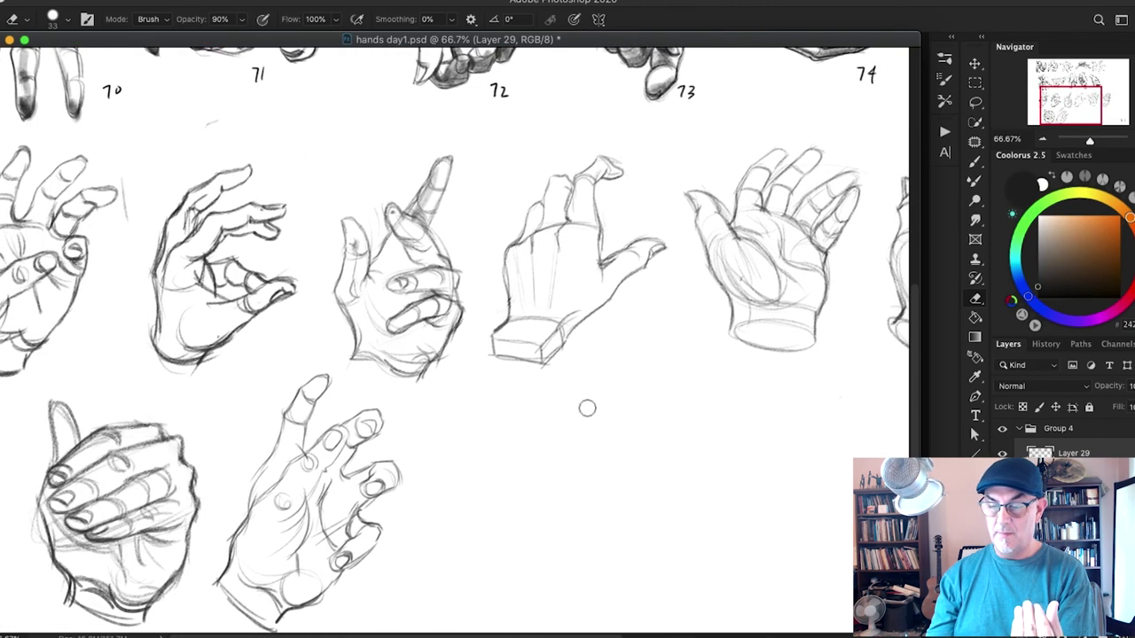
key(f)
drag(588, 432, 504, 257)
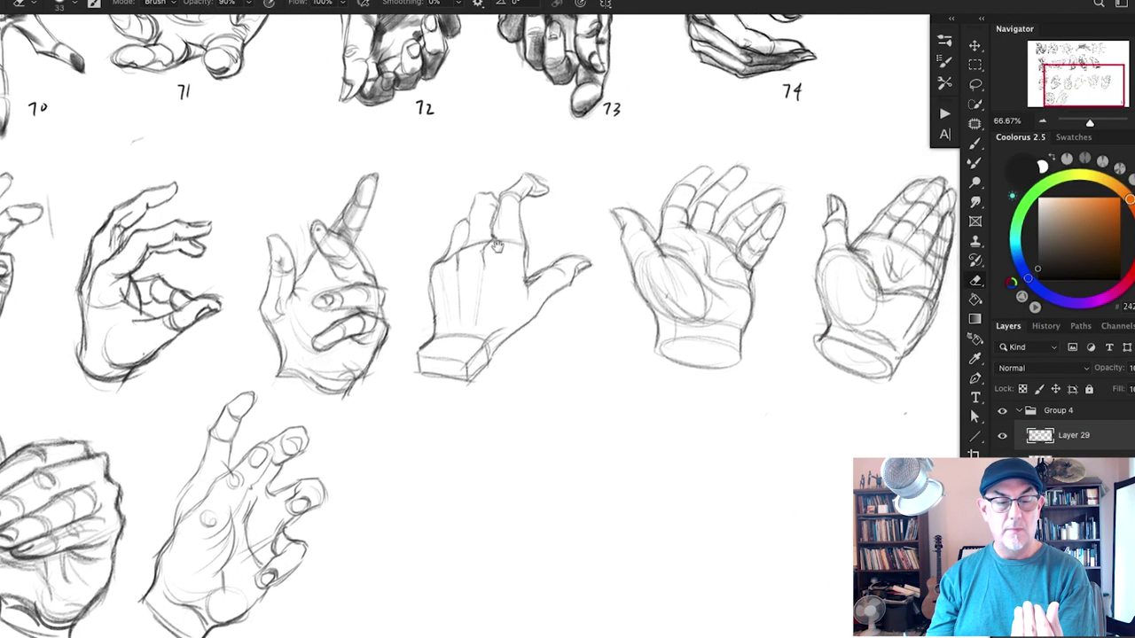
Step: Block in the thumb-side and wrist guidelines for a ninth hand in the empty space beside the eighth hand
drag(589, 395, 603, 426)
key(b)
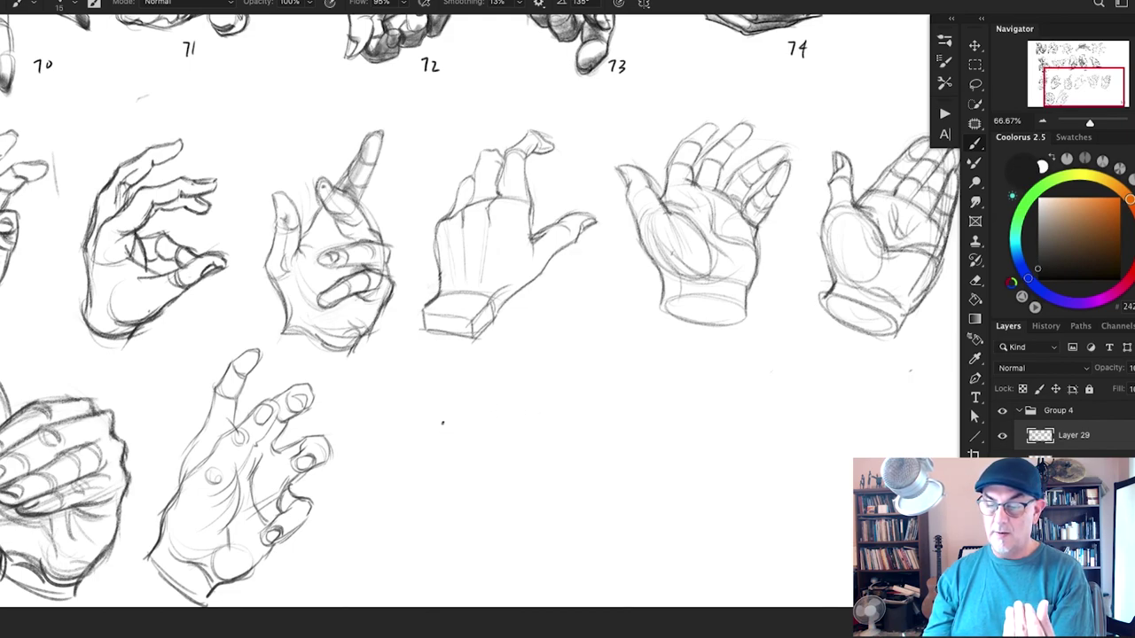
drag(431, 539, 433, 439)
drag(427, 548, 402, 417)
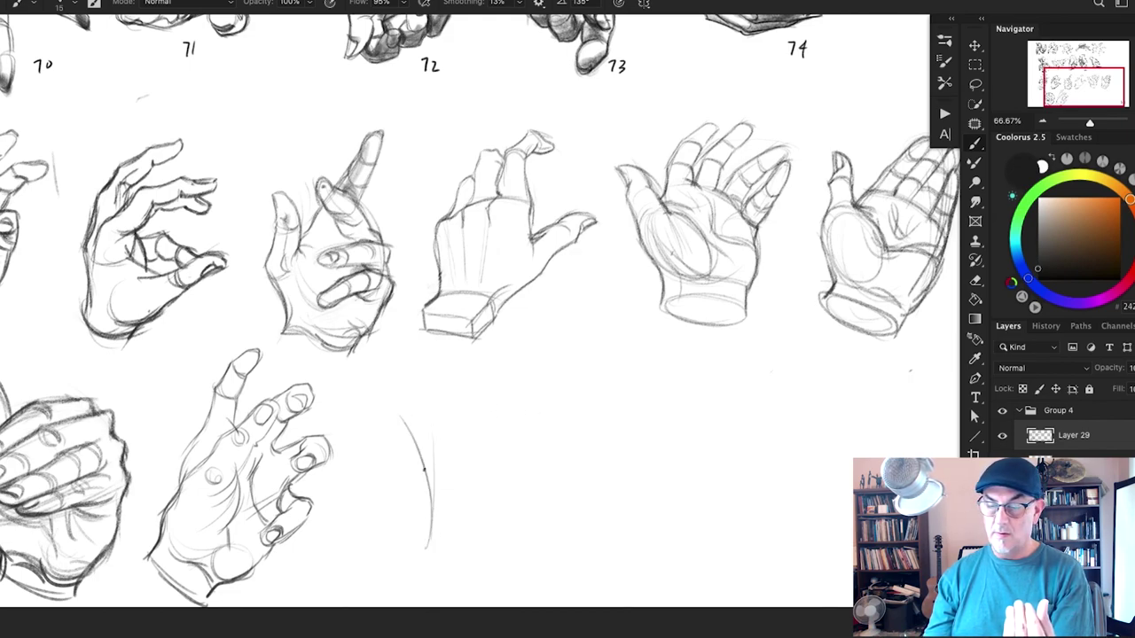
drag(491, 531, 416, 527)
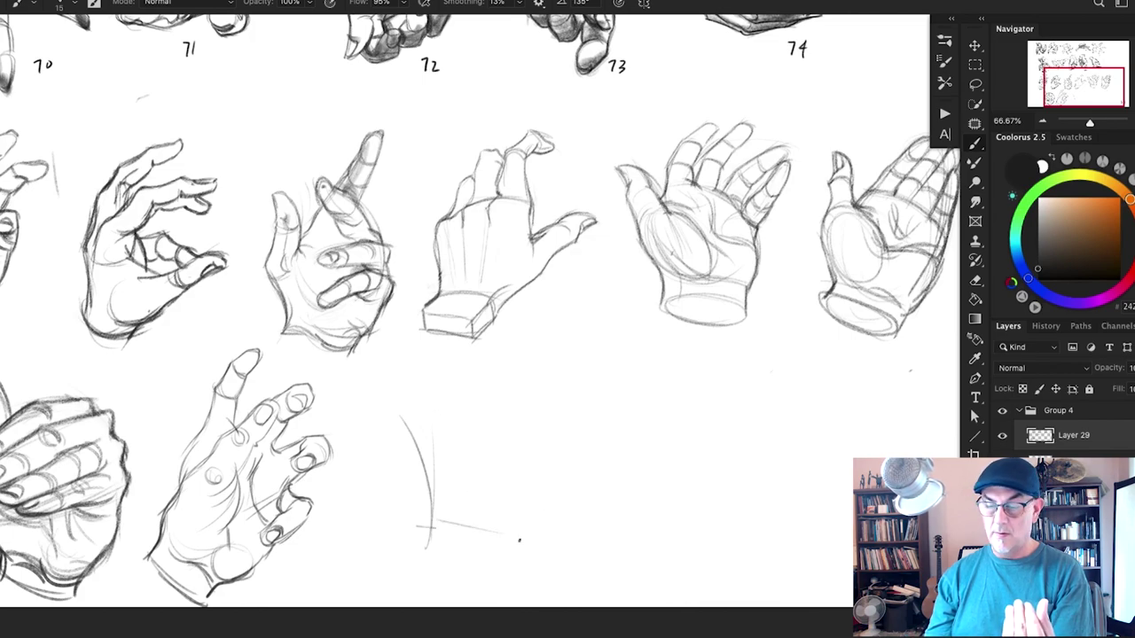
drag(523, 540, 435, 521)
Step: Lightly sketch the ninth hand's curved finger mass, with arcs over the knuckles and a rounded outer palm edge
mouse_move(461, 440)
mouse_down()
mouse_move(529, 423)
mouse_move(576, 452)
mouse_up()
mouse_move(494, 419)
mouse_down()
mouse_move(598, 472)
mouse_move(607, 456)
mouse_move(571, 414)
mouse_up()
drag(507, 375, 597, 451)
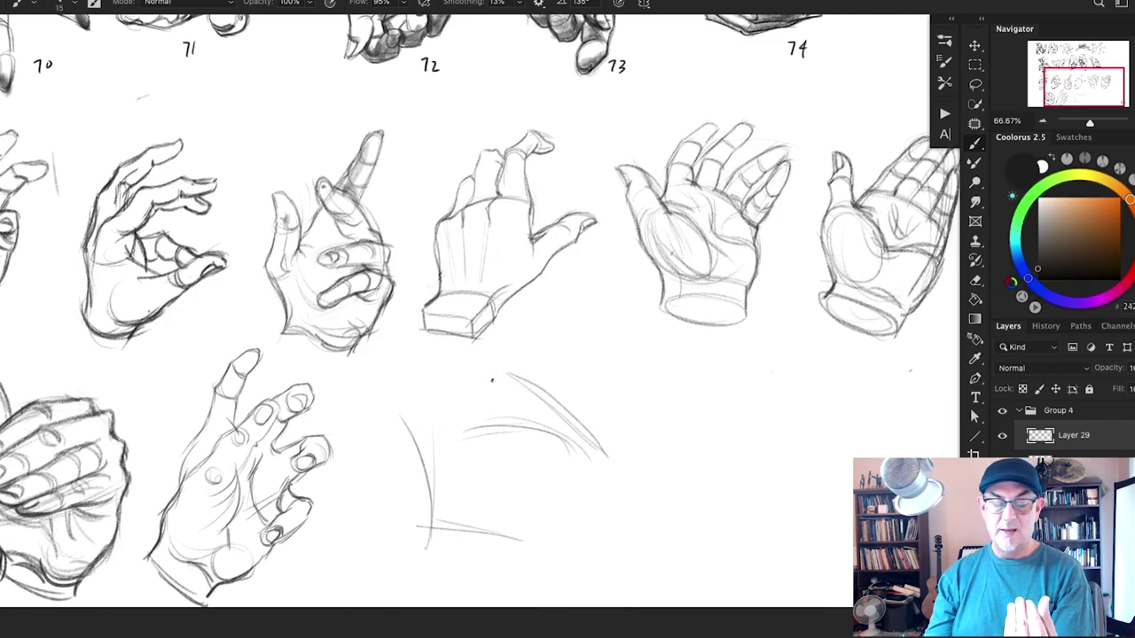
mouse_move(477, 378)
mouse_down()
mouse_move(454, 437)
mouse_move(502, 376)
mouse_move(506, 430)
mouse_move(610, 472)
mouse_up()
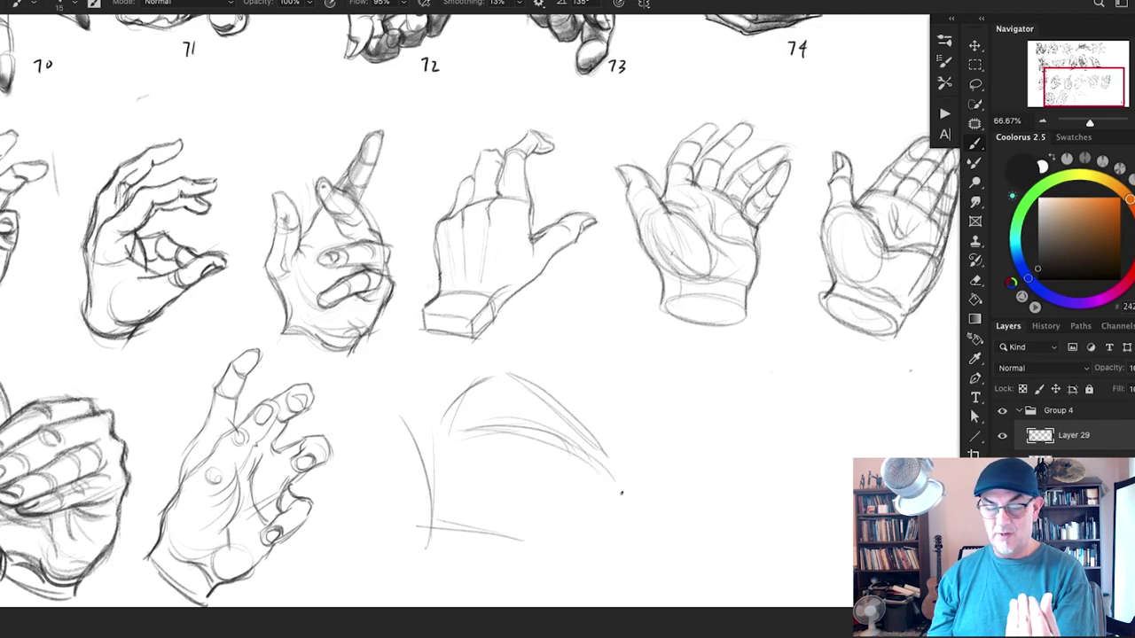
drag(582, 432, 599, 454)
mouse_move(510, 372)
mouse_down()
mouse_move(613, 489)
mouse_move(581, 436)
mouse_move(607, 458)
mouse_move(593, 471)
mouse_move(616, 494)
mouse_move(603, 464)
mouse_move(583, 525)
mouse_up()
drag(608, 477, 567, 550)
mouse_move(609, 500)
mouse_down()
mouse_move(541, 554)
mouse_move(544, 539)
mouse_up()
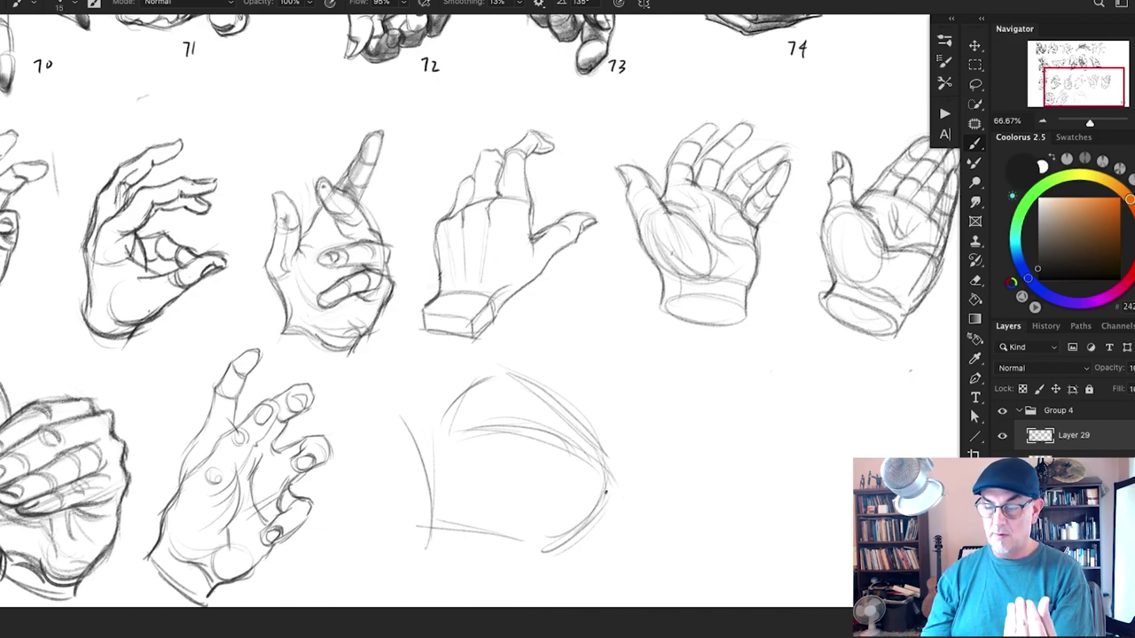
Step: Divide the ninth hand's finger mass into curled fingers, adding round fingertips along the inner arc and bumps for the knuckles
mouse_move(601, 475)
mouse_down()
mouse_move(568, 441)
mouse_move(479, 429)
mouse_up()
mouse_move(515, 383)
mouse_down()
mouse_move(512, 432)
mouse_move(516, 375)
mouse_move(561, 421)
mouse_move(508, 431)
mouse_move(542, 439)
mouse_move(523, 415)
mouse_move(600, 486)
mouse_up()
drag(546, 429, 607, 481)
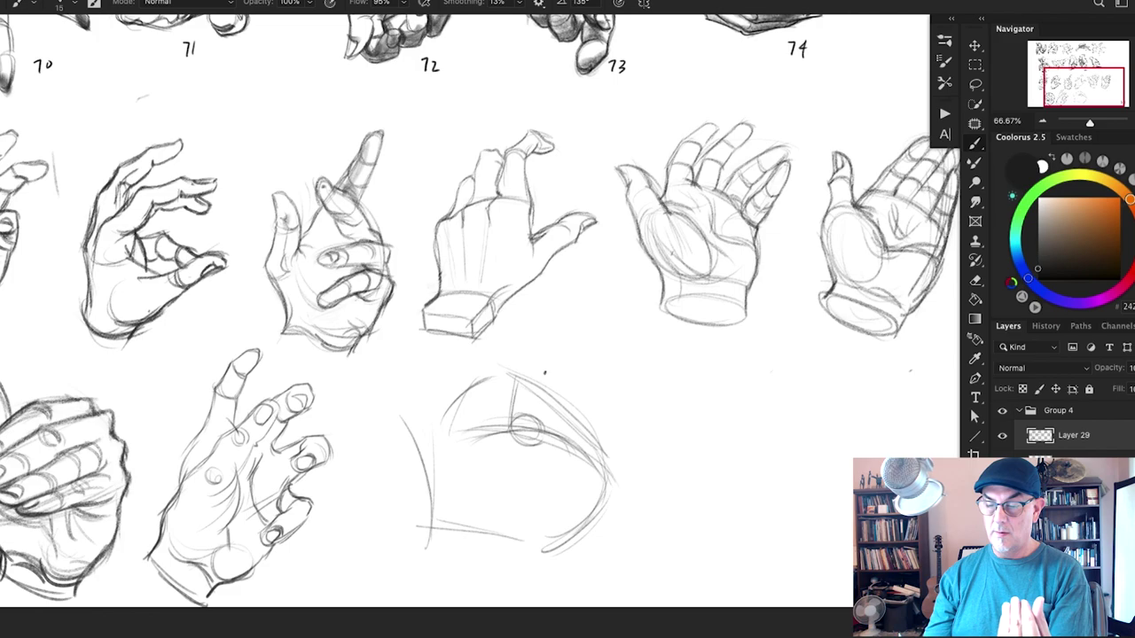
mouse_move(545, 438)
mouse_down()
mouse_move(542, 404)
mouse_move(519, 424)
mouse_up()
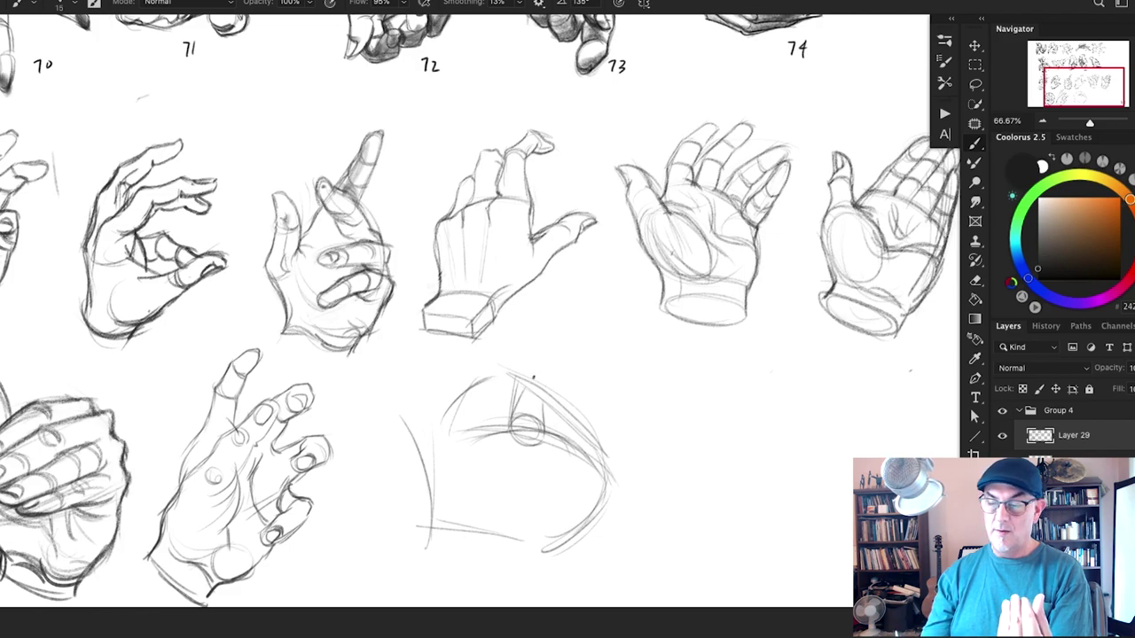
mouse_move(517, 383)
mouse_down()
mouse_move(513, 427)
mouse_move(544, 431)
mouse_move(537, 445)
mouse_move(573, 459)
mouse_move(587, 488)
mouse_move(581, 440)
mouse_up()
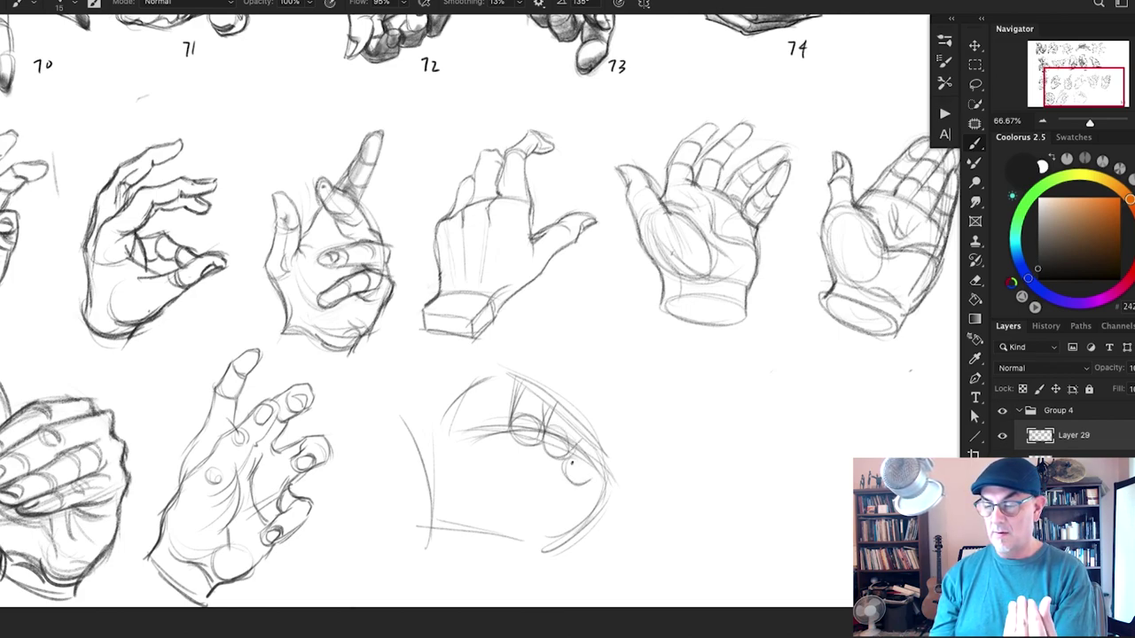
mouse_move(561, 396)
mouse_down()
mouse_move(581, 408)
mouse_move(588, 432)
mouse_up()
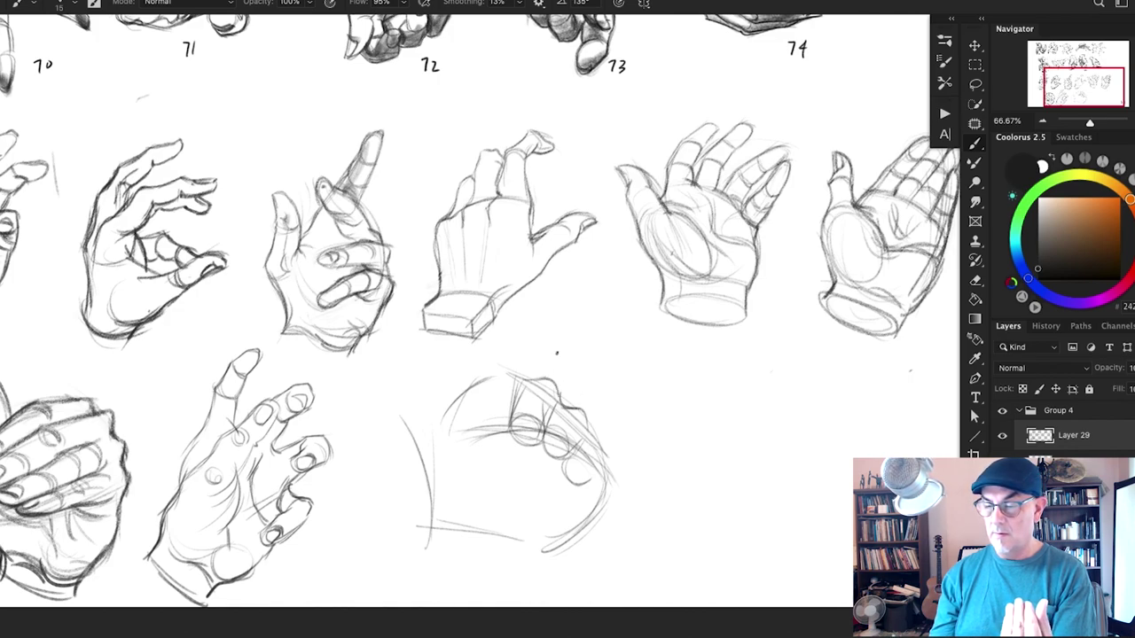
Step: Outline the ninth hand's curled index finger, define the little fingertip, and add a palm crease beneath the fingertips
mouse_move(527, 380)
mouse_down()
mouse_move(486, 378)
mouse_move(476, 420)
mouse_move(492, 449)
mouse_up()
mouse_move(473, 392)
mouse_down()
mouse_move(503, 379)
mouse_move(488, 438)
mouse_move(516, 383)
mouse_up()
mouse_move(481, 434)
mouse_down()
mouse_move(507, 454)
mouse_move(509, 422)
mouse_move(520, 420)
mouse_up()
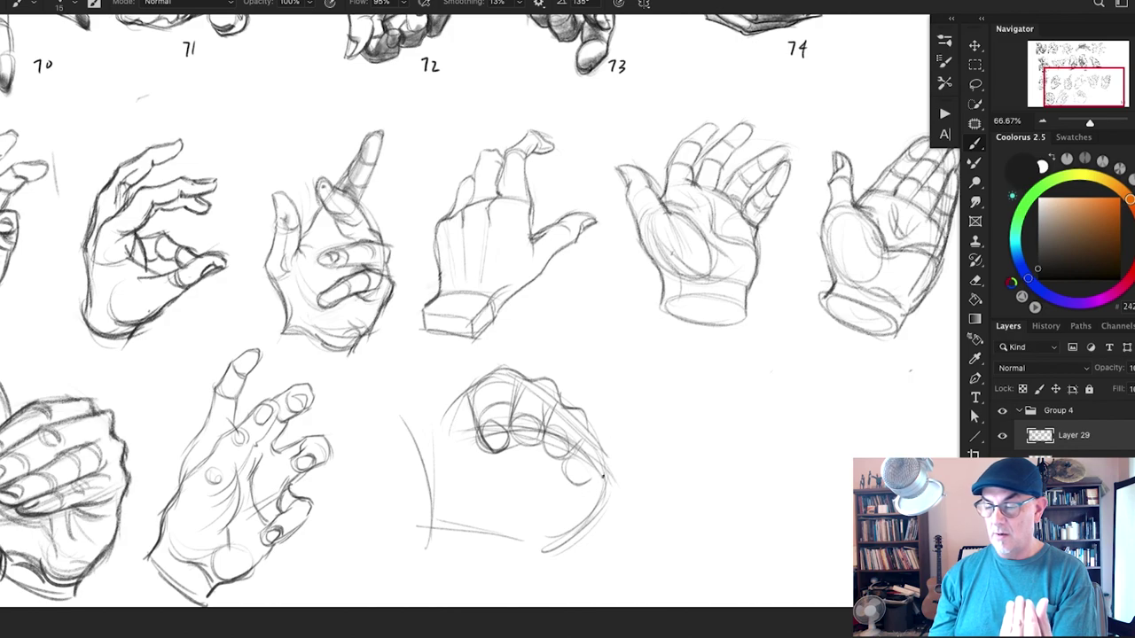
mouse_move(603, 463)
mouse_down()
mouse_move(582, 483)
mouse_move(574, 459)
mouse_move(585, 475)
mouse_up()
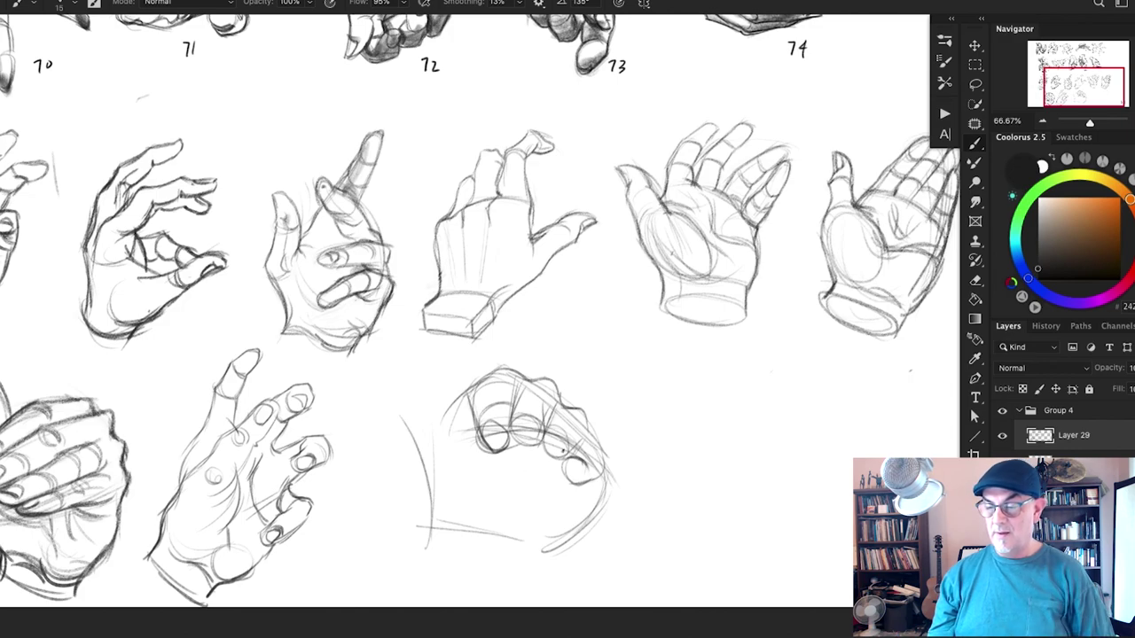
mouse_move(541, 453)
mouse_down()
mouse_move(560, 476)
mouse_move(540, 487)
mouse_move(559, 484)
mouse_move(531, 463)
mouse_move(564, 503)
mouse_move(529, 463)
mouse_move(563, 505)
mouse_up()
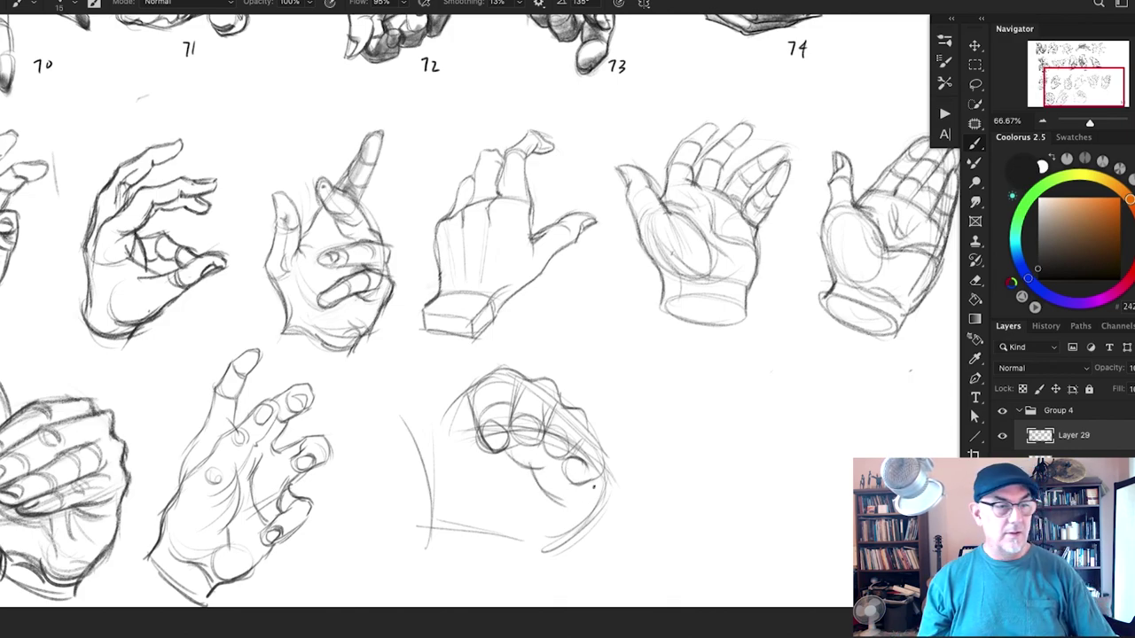
Step: Draw the ninth hand's outer palm edge and heel contour, then add the crease lines down the middle of the palm
mouse_move(606, 474)
mouse_down()
mouse_move(581, 521)
mouse_move(546, 548)
mouse_up()
drag(582, 514, 541, 559)
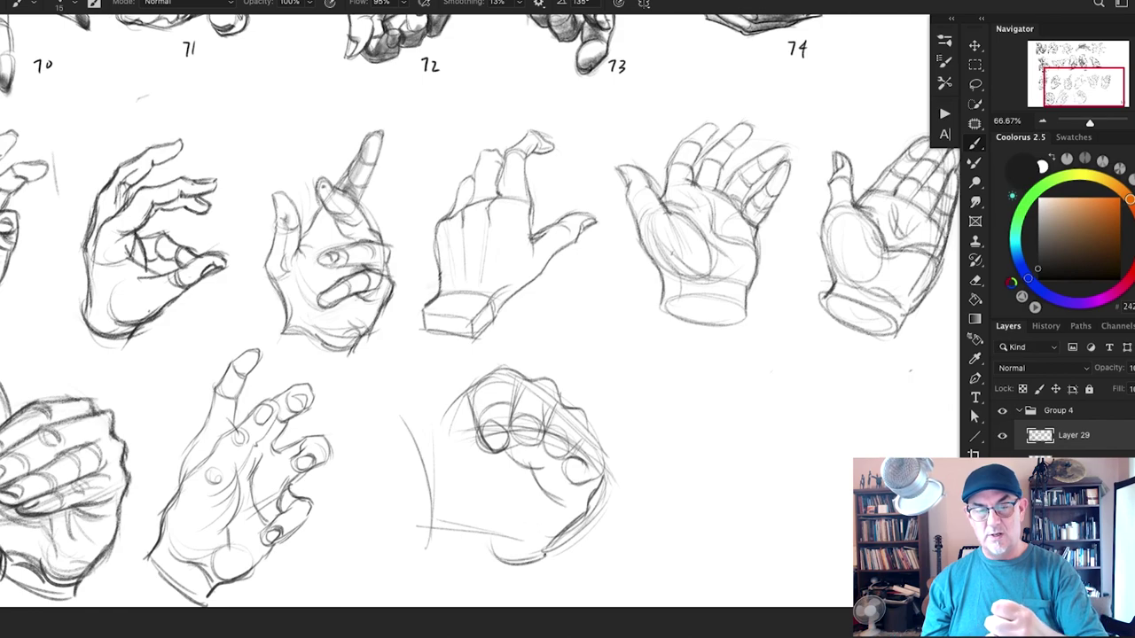
drag(479, 541, 544, 559)
mouse_move(431, 529)
mouse_down()
mouse_move(492, 541)
mouse_move(498, 556)
mouse_up()
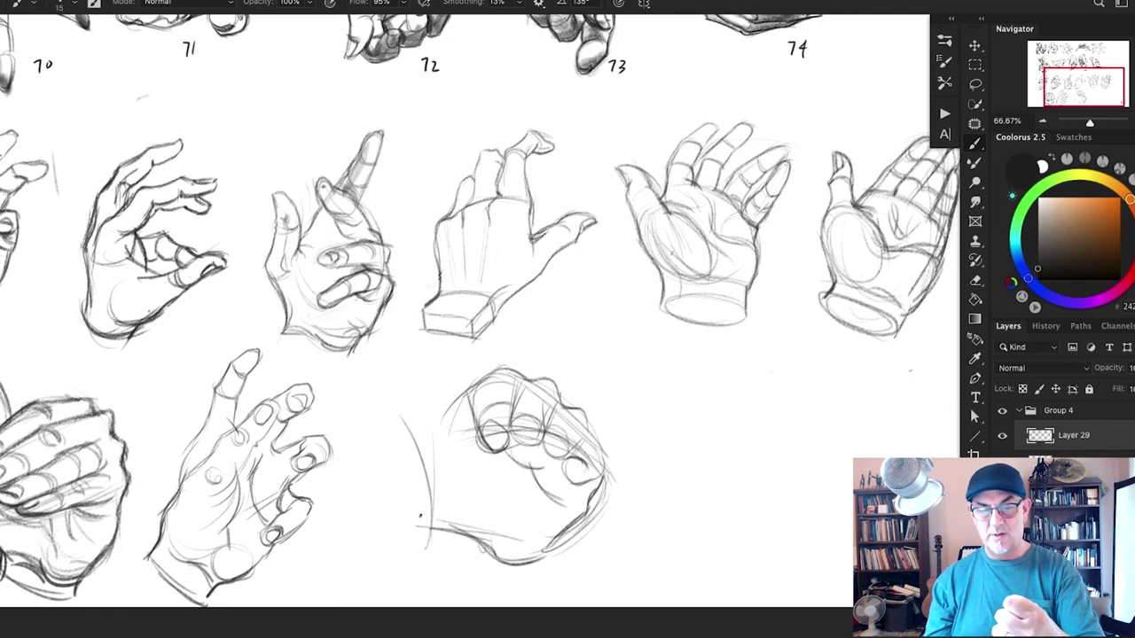
drag(490, 454, 479, 511)
drag(508, 473, 497, 521)
mouse_move(509, 447)
mouse_down()
mouse_move(500, 498)
mouse_move(503, 486)
mouse_move(473, 523)
mouse_up()
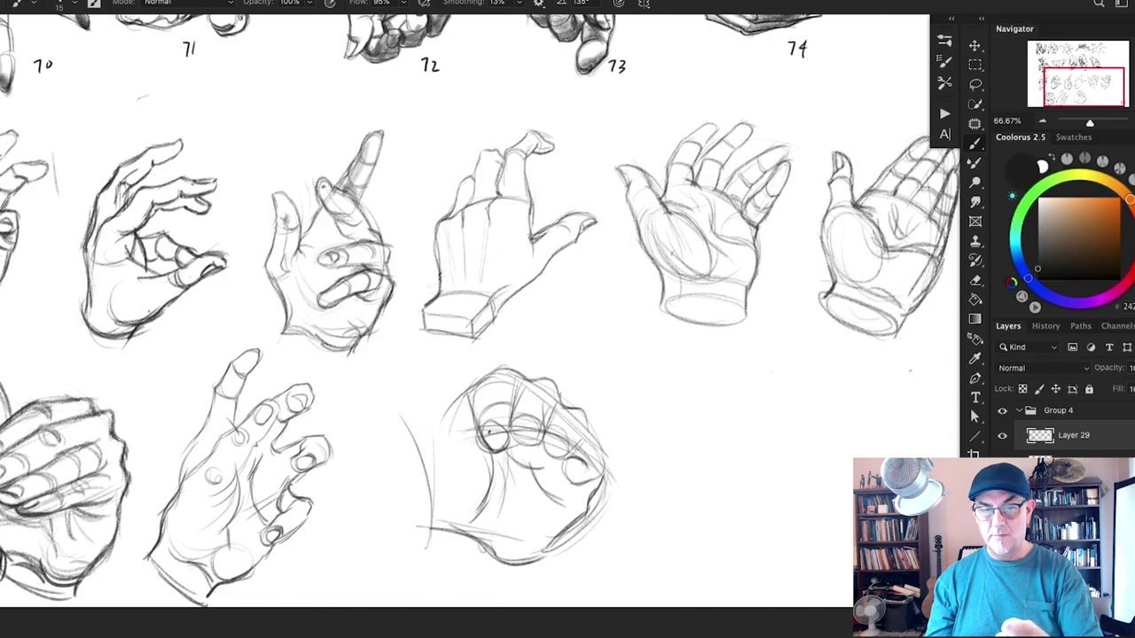
Step: Add nails to the ninth hand's four curled fingertips and darken the contour of the little finger and outer palm
mouse_move(506, 430)
mouse_down()
mouse_move(485, 432)
mouse_move(509, 419)
mouse_move(541, 426)
mouse_move(529, 417)
mouse_up()
mouse_move(530, 427)
mouse_down()
mouse_move(542, 418)
mouse_move(589, 471)
mouse_move(582, 453)
mouse_up()
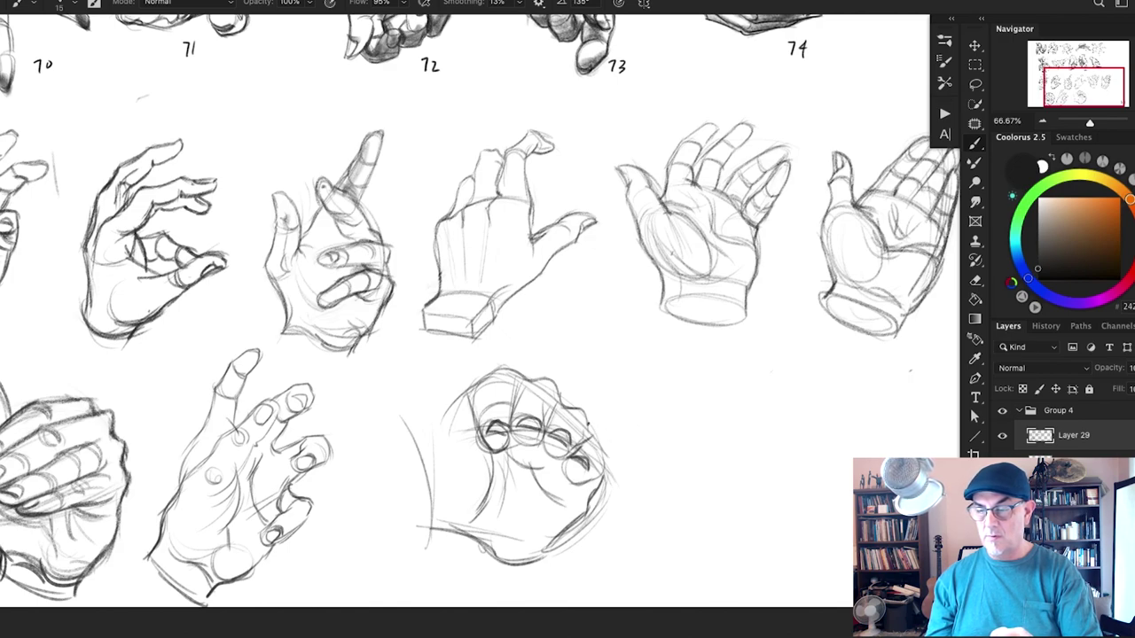
drag(586, 423, 599, 439)
mouse_move(588, 425)
mouse_down()
mouse_move(609, 454)
mouse_move(546, 474)
mouse_move(591, 497)
mouse_move(550, 473)
mouse_move(579, 499)
mouse_move(554, 530)
mouse_up()
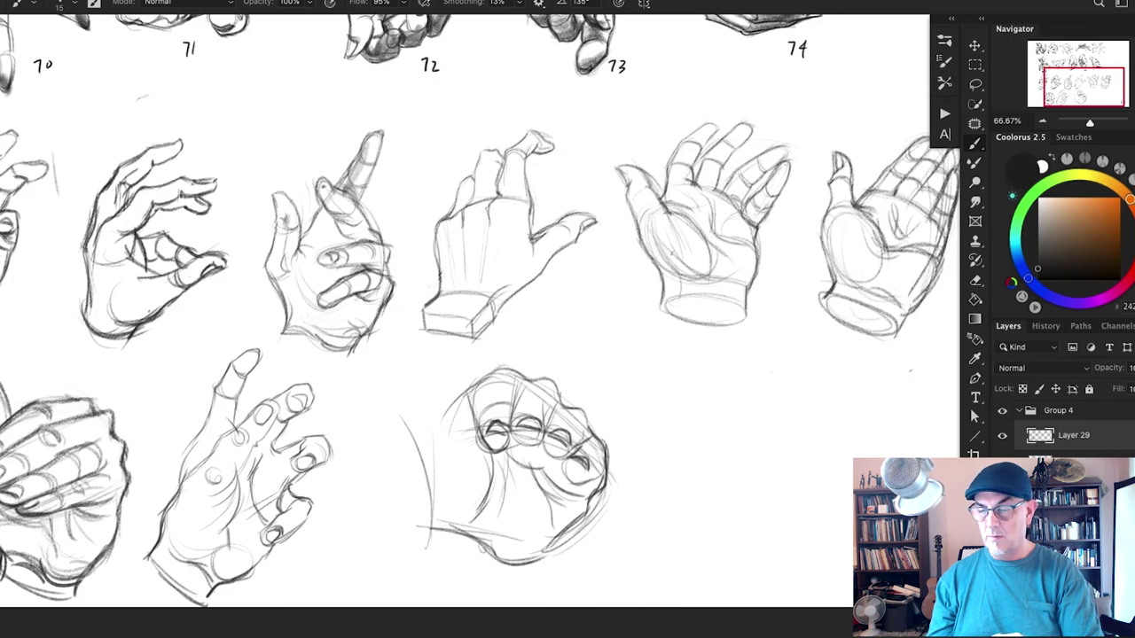
Step: Sketch the ninth hand's rounded thumb mound and upright thumb with its nail, then darken the outer thumb contour
drag(482, 511, 443, 522)
mouse_move(435, 424)
mouse_down()
mouse_move(422, 529)
mouse_move(487, 527)
mouse_move(432, 518)
mouse_up()
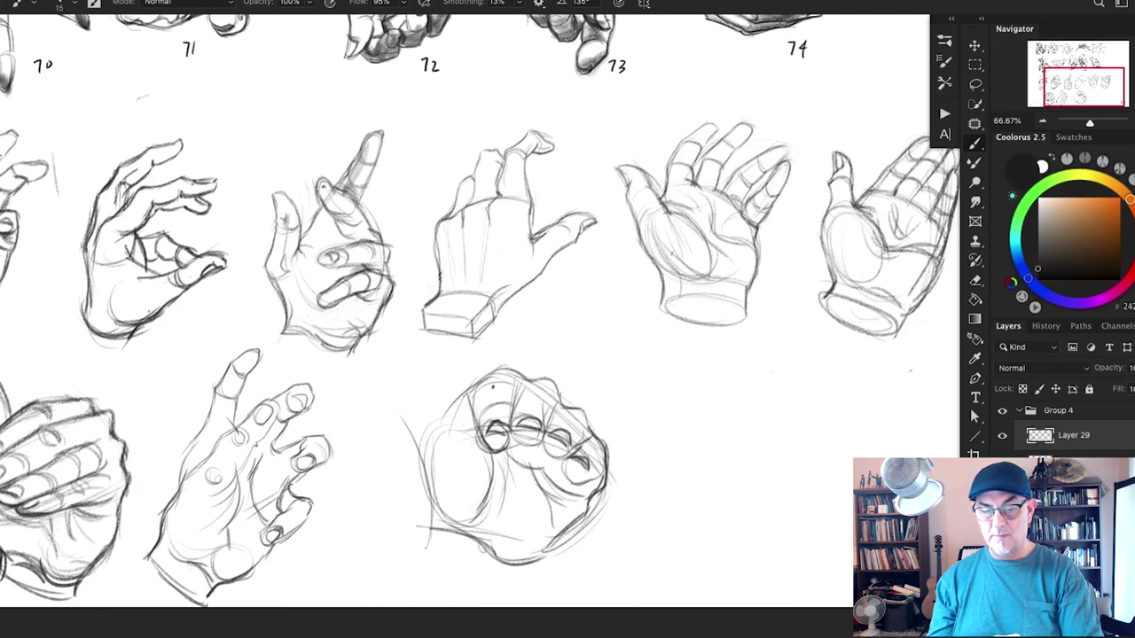
mouse_move(479, 386)
mouse_down()
mouse_move(471, 410)
mouse_move(443, 381)
mouse_move(421, 387)
mouse_move(429, 439)
mouse_up()
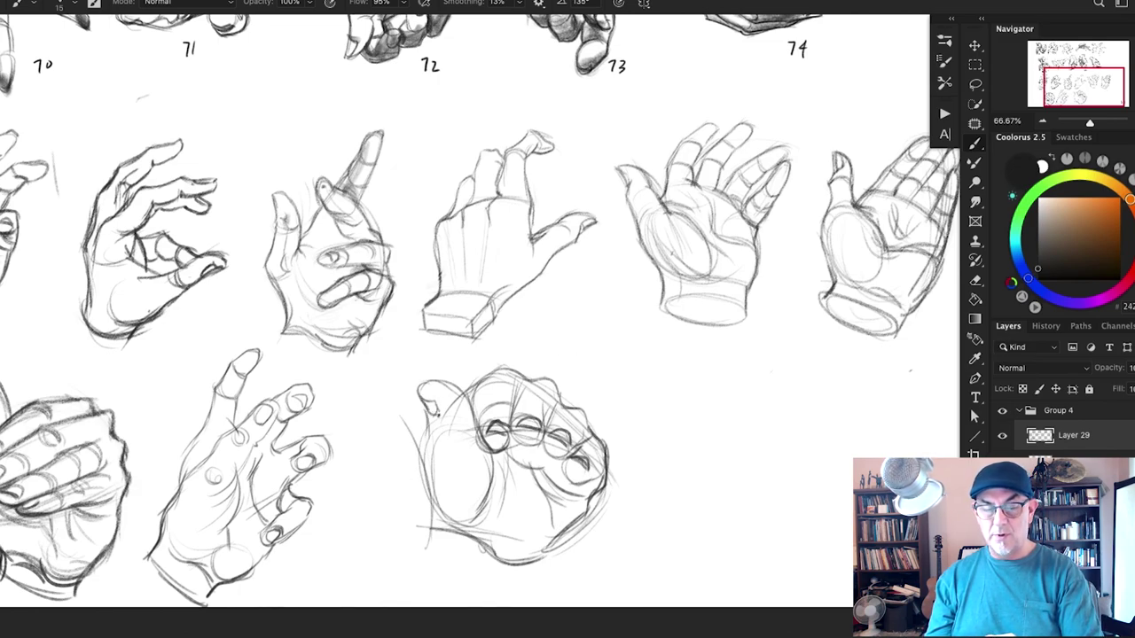
mouse_move(454, 391)
mouse_down()
mouse_move(465, 428)
mouse_move(455, 430)
mouse_up()
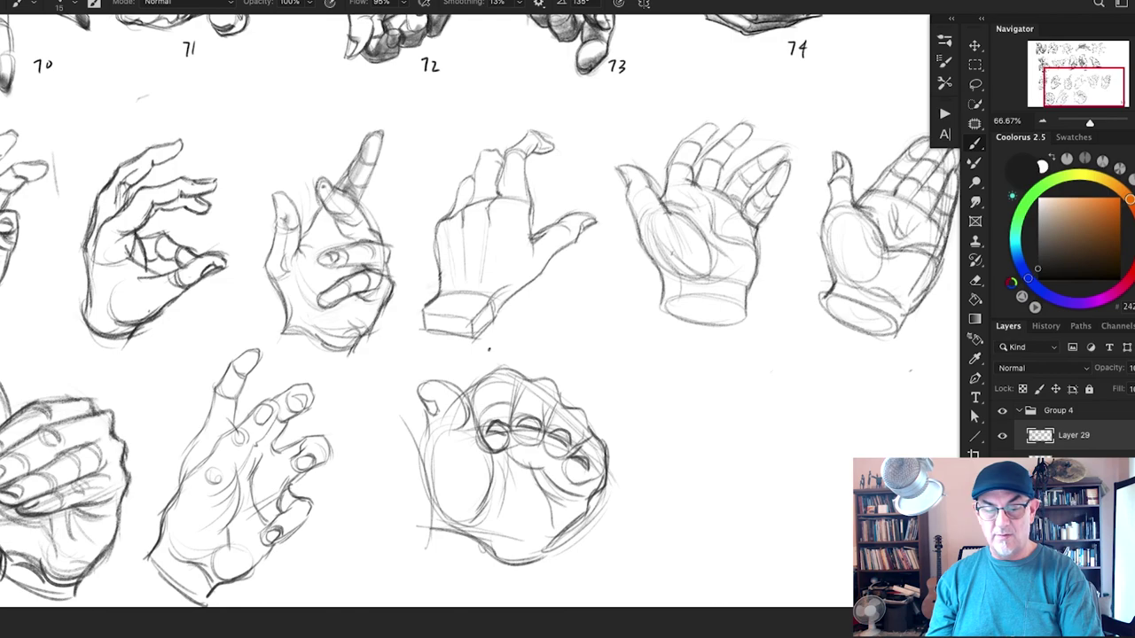
mouse_move(421, 391)
mouse_down()
mouse_move(440, 403)
mouse_move(435, 438)
mouse_move(464, 439)
mouse_move(435, 471)
mouse_move(429, 454)
mouse_move(429, 516)
mouse_up()
drag(429, 517, 440, 528)
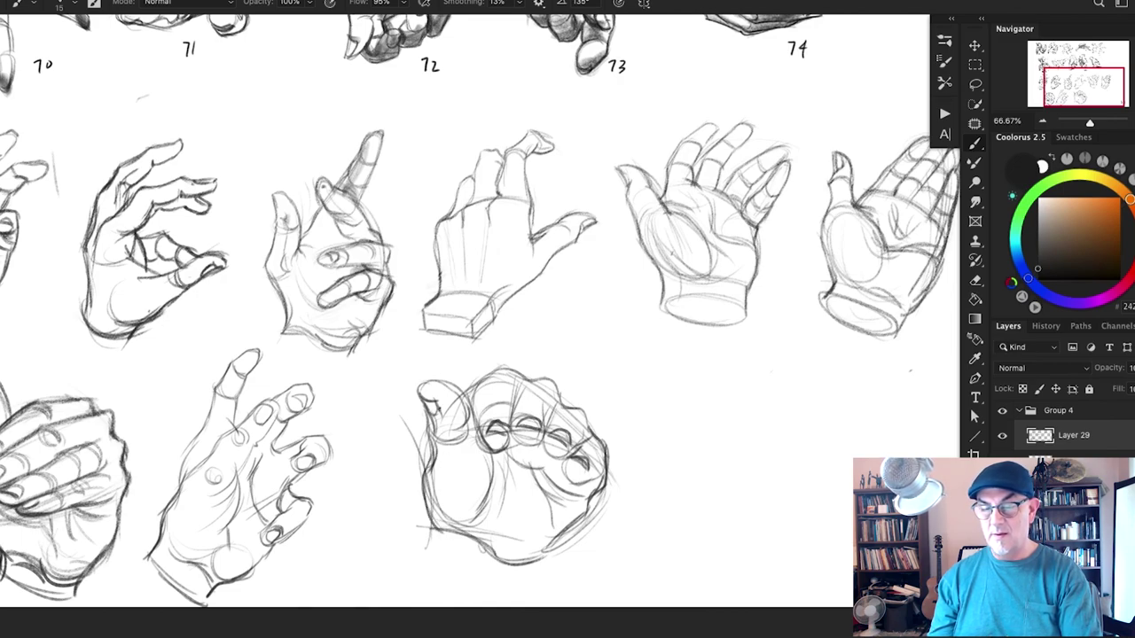
drag(433, 431, 426, 466)
mouse_move(461, 395)
mouse_down()
mouse_move(467, 423)
mouse_move(438, 420)
mouse_up()
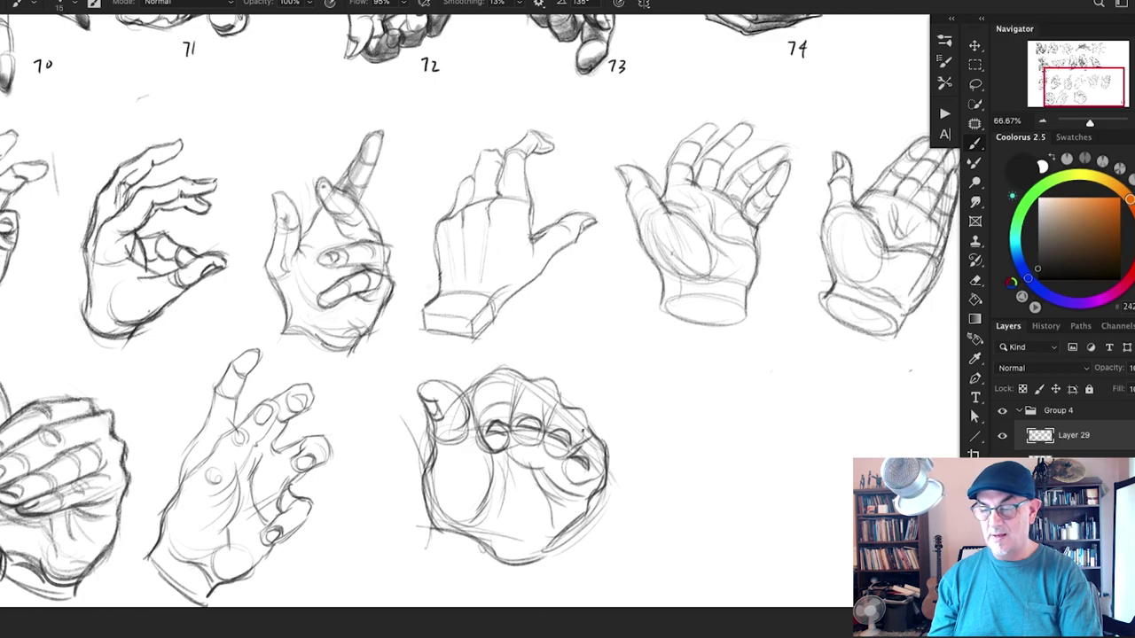
Step: Draw the ninth hand's wrist as a tilted oval cross-section below the palm and darken its outer edges
mouse_move(484, 549)
mouse_down()
mouse_move(528, 572)
mouse_move(521, 564)
mouse_up()
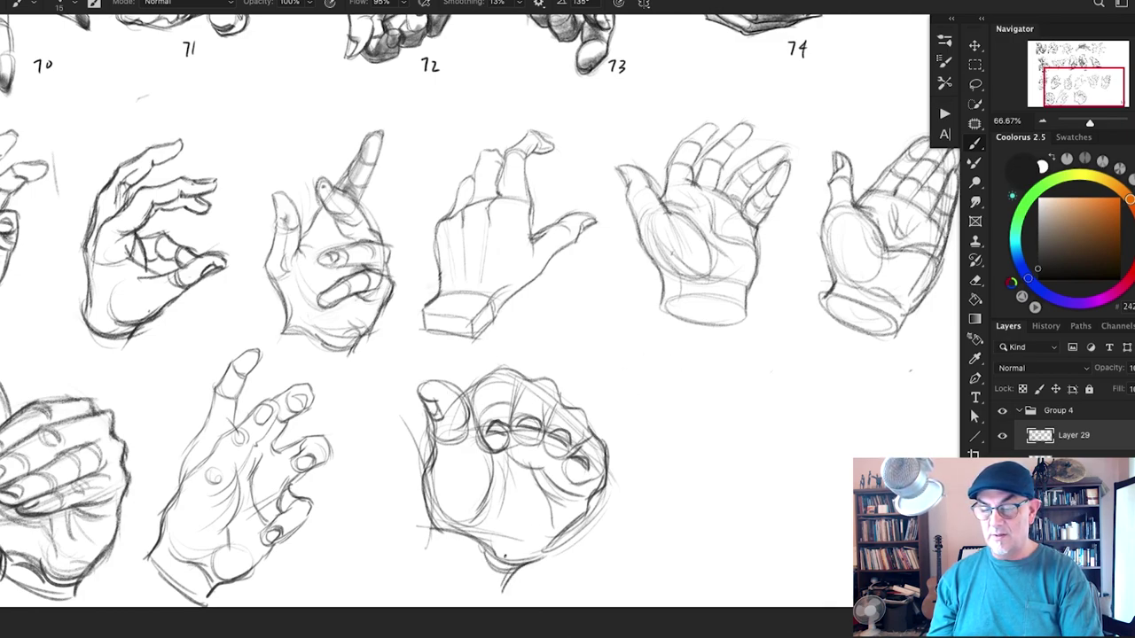
drag(429, 543, 497, 585)
drag(437, 564, 504, 594)
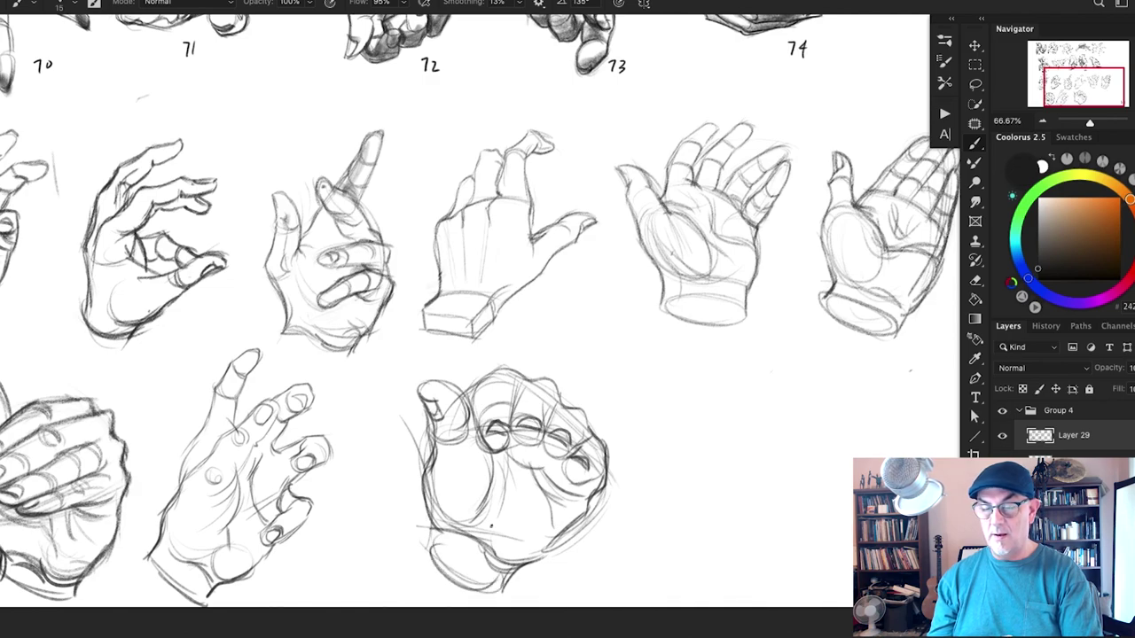
drag(424, 537, 475, 587)
drag(427, 521, 424, 552)
drag(488, 594, 503, 582)
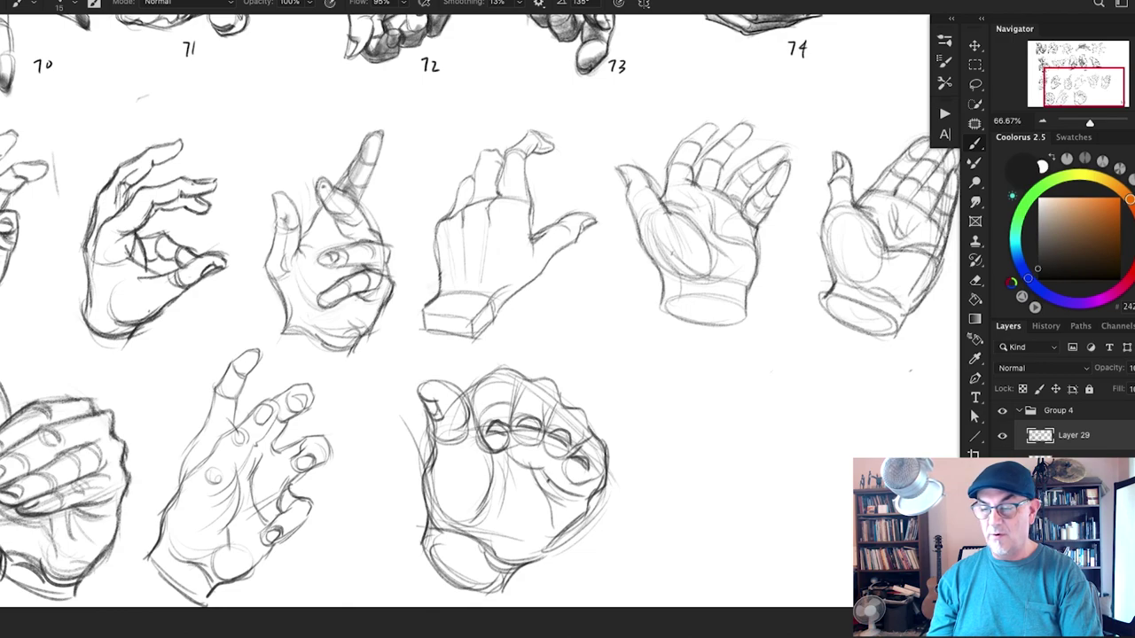
Step: Strengthen the ninth hand's palm creases and the fold between the thumb mound and the index finger
drag(510, 474, 514, 520)
drag(508, 472, 511, 527)
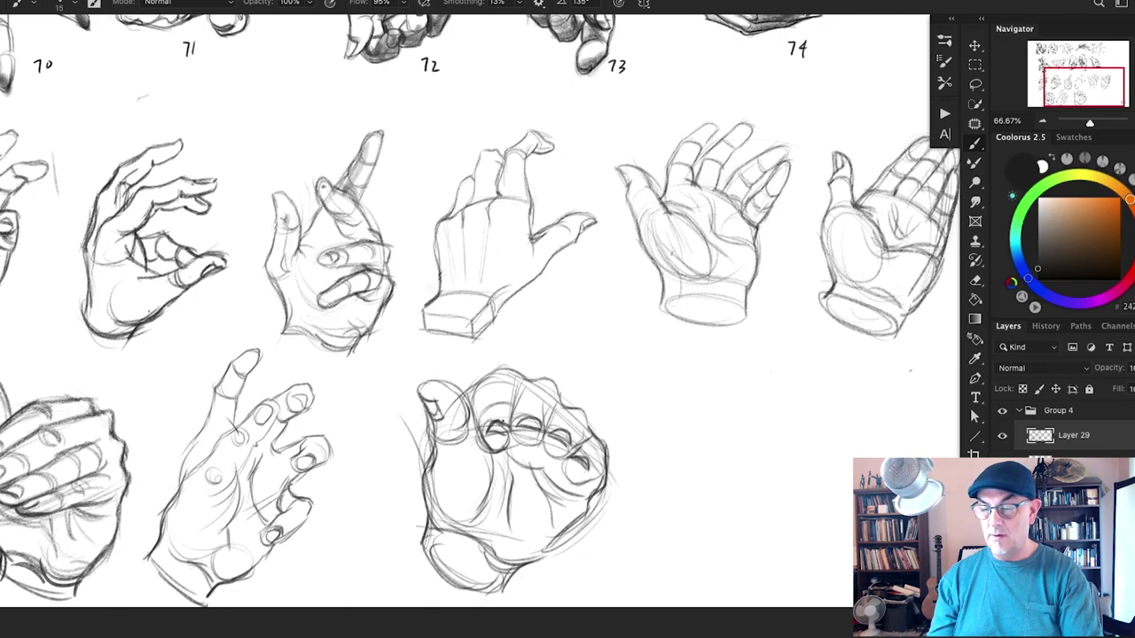
mouse_move(487, 443)
mouse_down()
mouse_move(503, 448)
mouse_move(476, 442)
mouse_move(472, 470)
mouse_move(490, 501)
mouse_up()
drag(468, 427, 472, 458)
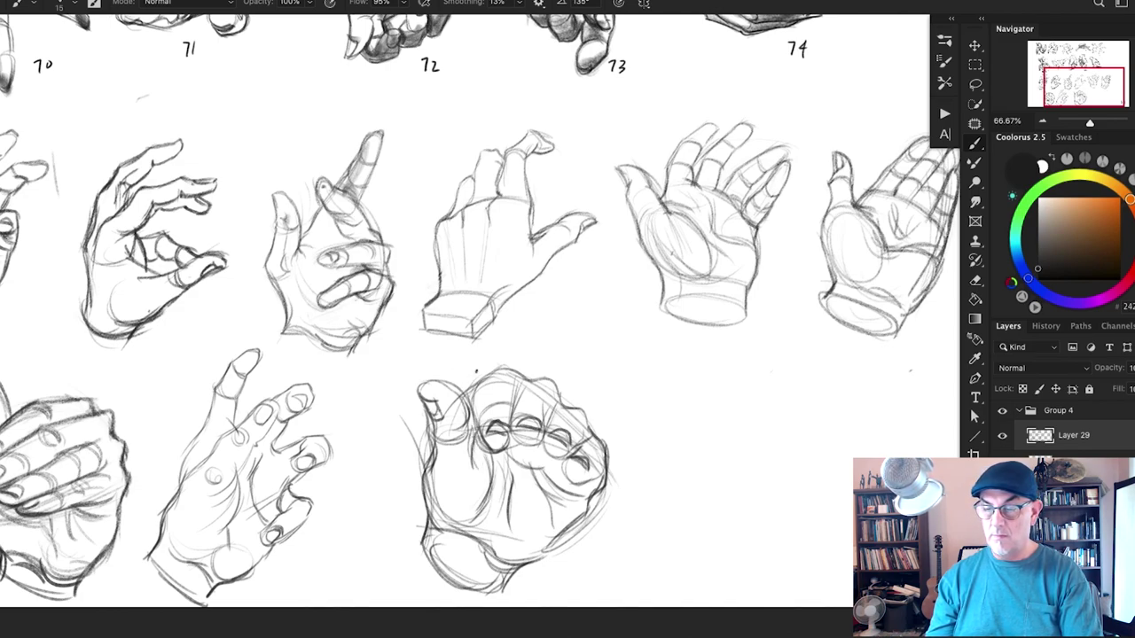
drag(464, 416, 473, 446)
drag(465, 416, 474, 444)
Step: Darken the ninth hand's finger contours, adding the separations between the fingers and firmer outlines around the curled fingertips
mouse_move(458, 386)
mouse_down()
mouse_move(477, 434)
mouse_move(506, 402)
mouse_up()
mouse_move(484, 382)
mouse_down()
mouse_move(516, 378)
mouse_move(548, 410)
mouse_up()
drag(512, 410, 535, 403)
mouse_move(511, 419)
mouse_down()
mouse_move(557, 390)
mouse_move(580, 428)
mouse_up()
drag(544, 420, 583, 438)
drag(542, 420, 585, 438)
mouse_move(533, 387)
mouse_down()
mouse_move(517, 407)
mouse_move(529, 385)
mouse_up()
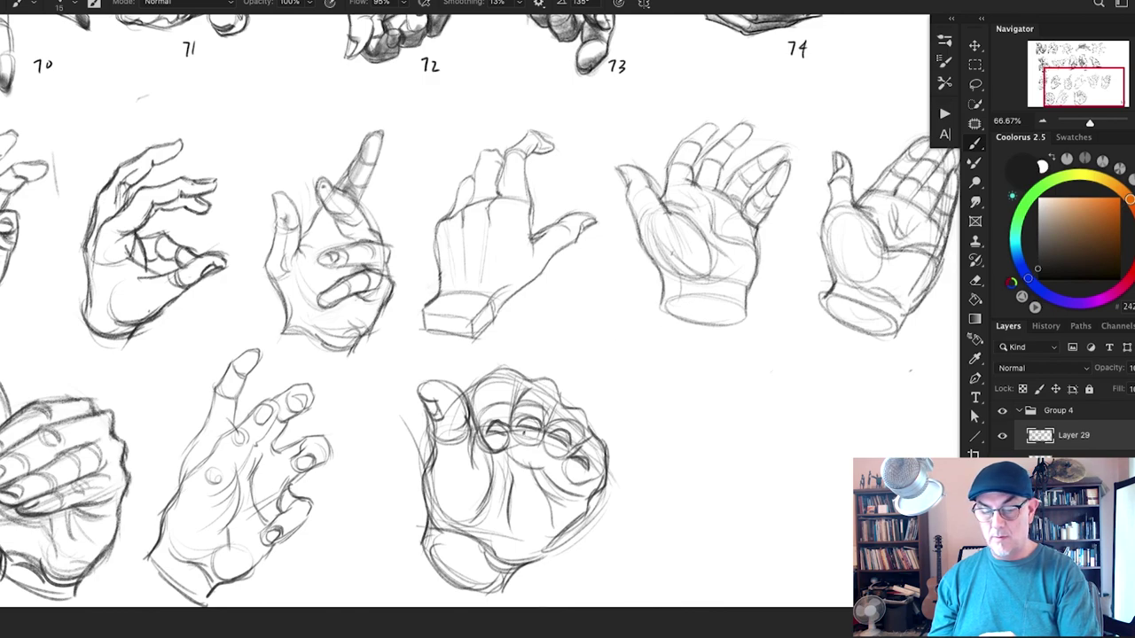
mouse_move(517, 424)
mouse_down()
mouse_move(514, 449)
mouse_move(541, 442)
mouse_move(552, 458)
mouse_move(566, 454)
mouse_move(569, 480)
mouse_move(586, 479)
mouse_up()
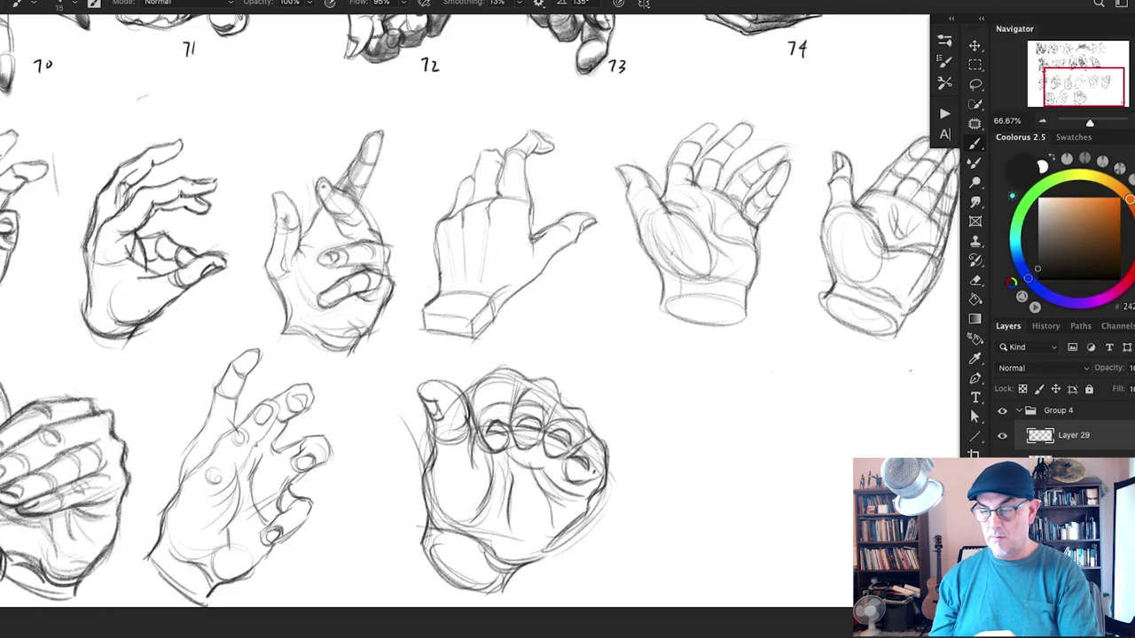
drag(515, 436, 534, 449)
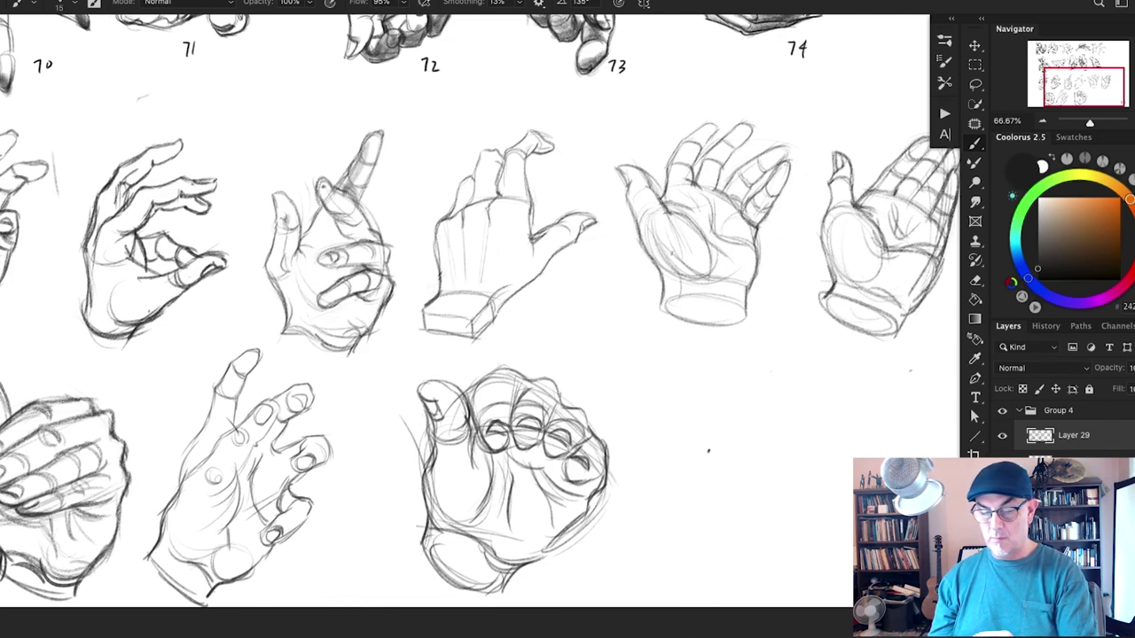
Step: Start a tenth hand beside the ninth, sketching its upper knuckle contour and the bent index finger
mouse_move(713, 448)
mouse_down()
mouse_move(680, 431)
mouse_move(460, 393)
mouse_move(496, 435)
mouse_up()
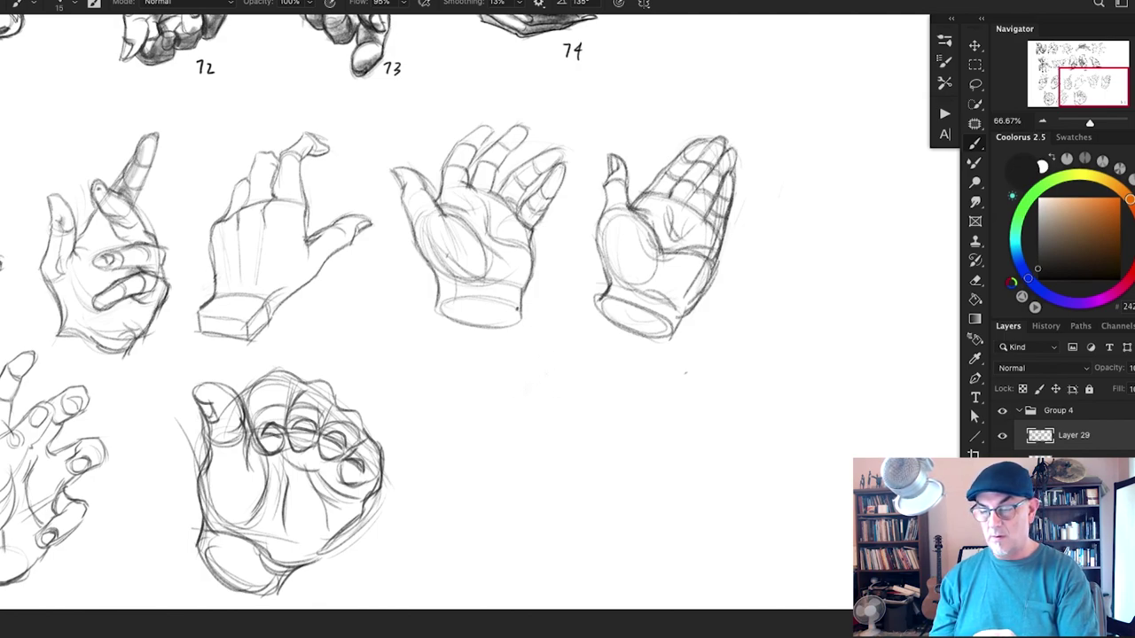
drag(479, 388, 544, 364)
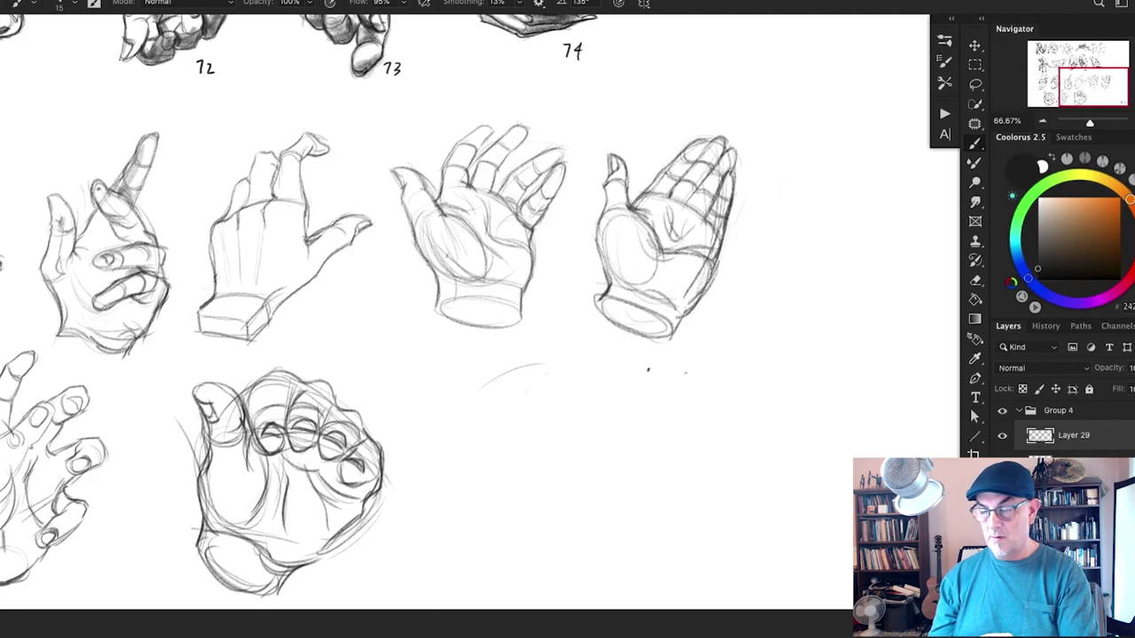
mouse_move(541, 358)
mouse_down()
mouse_move(574, 373)
mouse_move(593, 357)
mouse_move(556, 399)
mouse_move(546, 350)
mouse_move(480, 373)
mouse_move(539, 352)
mouse_move(515, 357)
mouse_move(468, 380)
mouse_move(449, 409)
mouse_up()
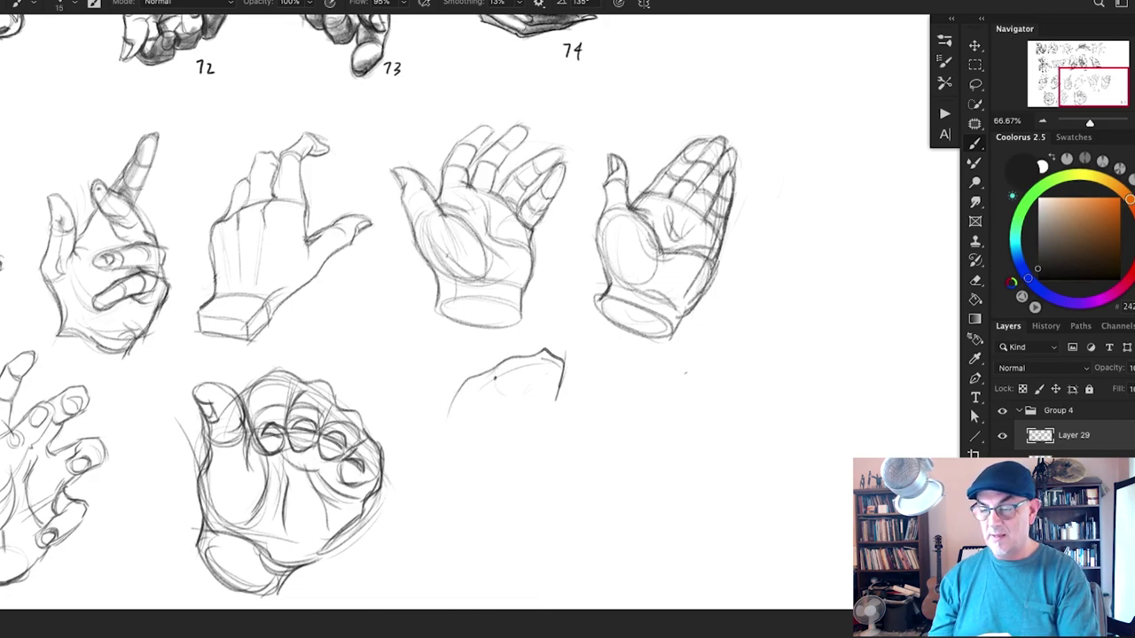
mouse_move(504, 369)
mouse_down()
mouse_move(529, 345)
mouse_move(521, 377)
mouse_move(537, 355)
mouse_move(515, 380)
mouse_move(541, 366)
mouse_move(530, 385)
mouse_move(511, 385)
mouse_move(535, 404)
mouse_move(500, 403)
mouse_move(515, 397)
mouse_move(484, 422)
mouse_move(501, 431)
mouse_move(533, 410)
mouse_move(493, 432)
mouse_move(559, 386)
mouse_move(523, 413)
mouse_move(522, 384)
mouse_move(537, 411)
mouse_up()
mouse_move(562, 369)
mouse_down()
mouse_move(544, 416)
mouse_move(504, 432)
mouse_up()
Step: Sketch the tenth hand's curled index and middle fingers and begin the digit extending beneath them
mouse_move(546, 403)
mouse_down()
mouse_move(516, 424)
mouse_move(548, 403)
mouse_up()
mouse_move(555, 377)
mouse_down()
mouse_move(550, 395)
mouse_move(590, 383)
mouse_move(593, 410)
mouse_move(557, 440)
mouse_move(533, 436)
mouse_move(566, 444)
mouse_up()
mouse_move(535, 448)
mouse_down()
mouse_move(556, 465)
mouse_move(564, 441)
mouse_move(582, 459)
mouse_move(555, 463)
mouse_move(569, 469)
mouse_move(568, 442)
mouse_move(566, 469)
mouse_move(514, 495)
mouse_move(524, 478)
mouse_move(534, 479)
mouse_move(521, 528)
mouse_up()
drag(529, 442, 472, 459)
mouse_move(485, 406)
mouse_down()
mouse_move(480, 456)
mouse_move(511, 455)
mouse_up()
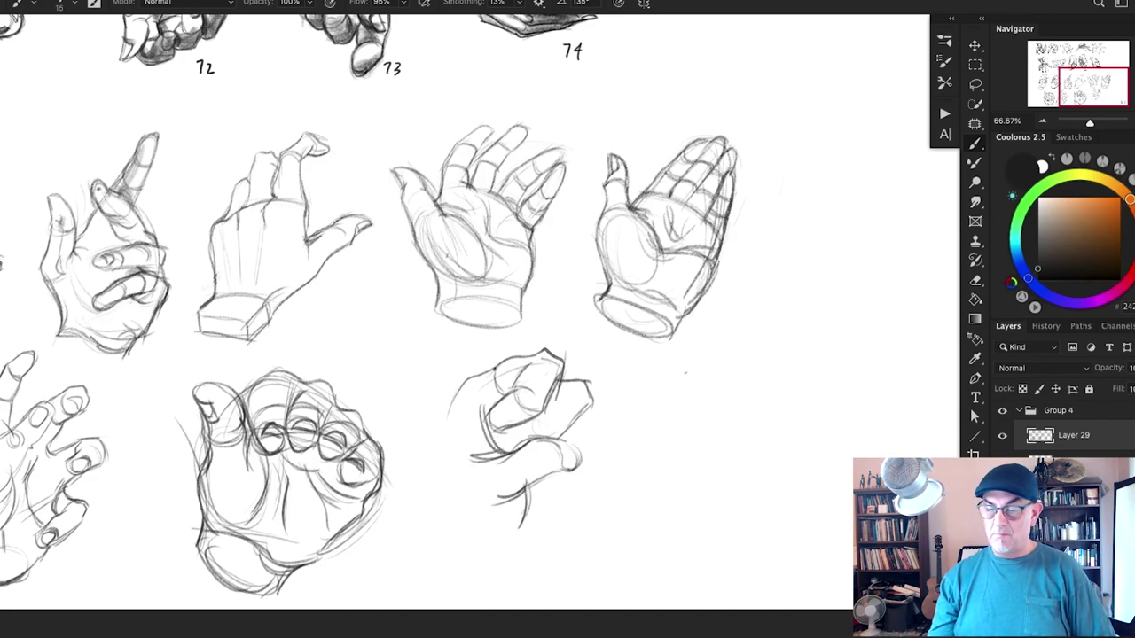
Step: Extend the contour of the back of the tenth hand from the upper knuckles down toward the wrist
mouse_move(481, 417)
mouse_down()
mouse_move(465, 444)
mouse_move(474, 458)
mouse_up()
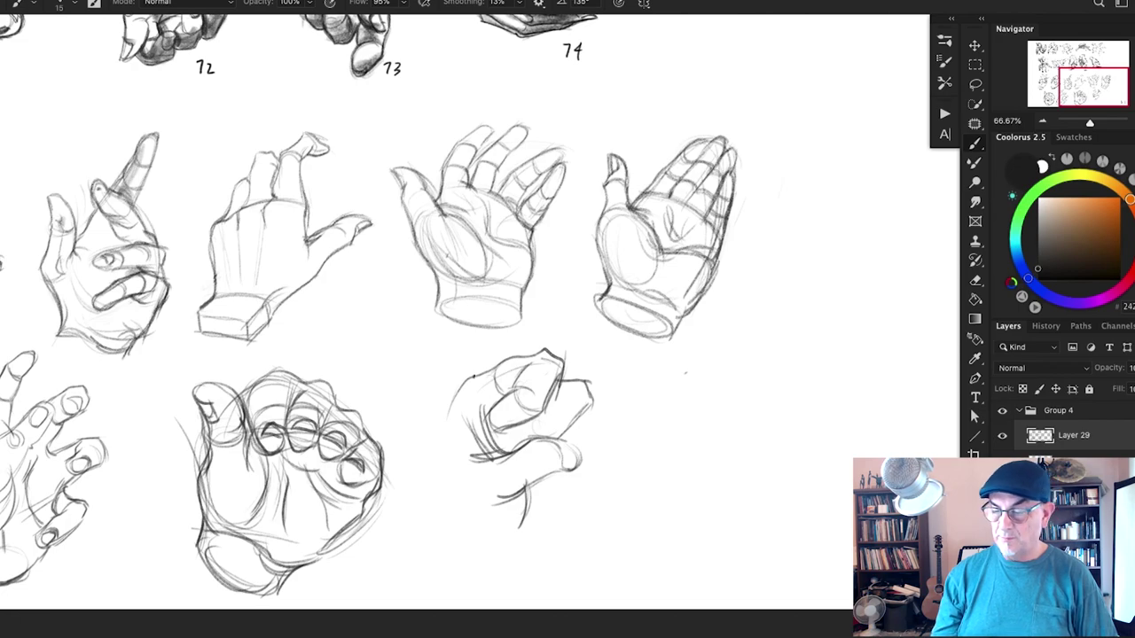
drag(484, 375, 424, 436)
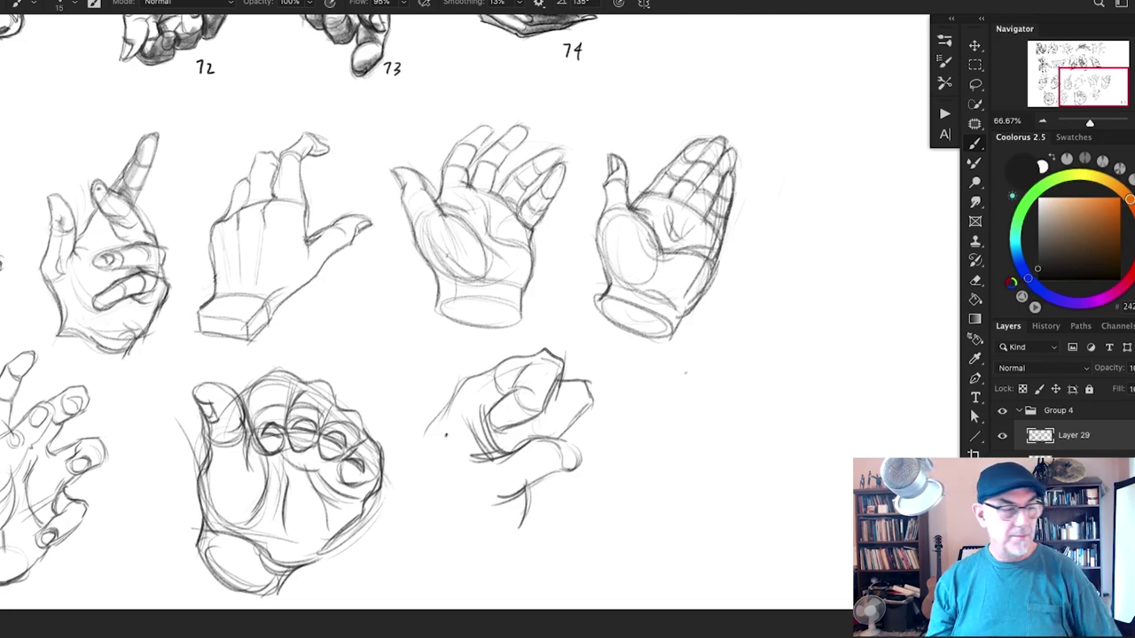
drag(457, 395, 420, 454)
drag(429, 427, 403, 480)
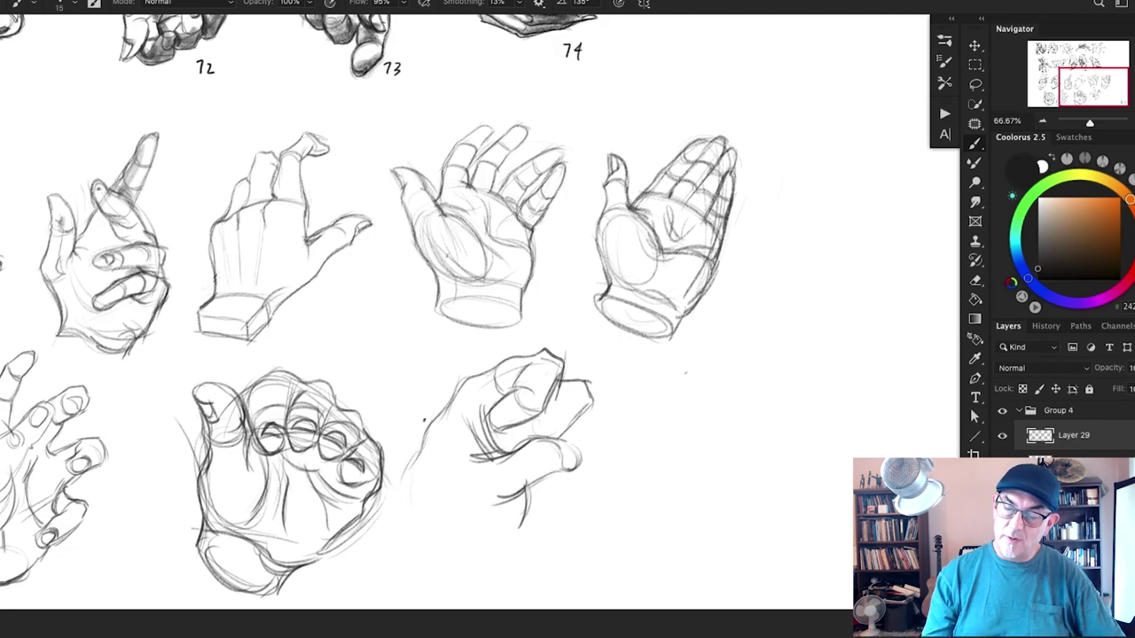
drag(422, 431, 397, 477)
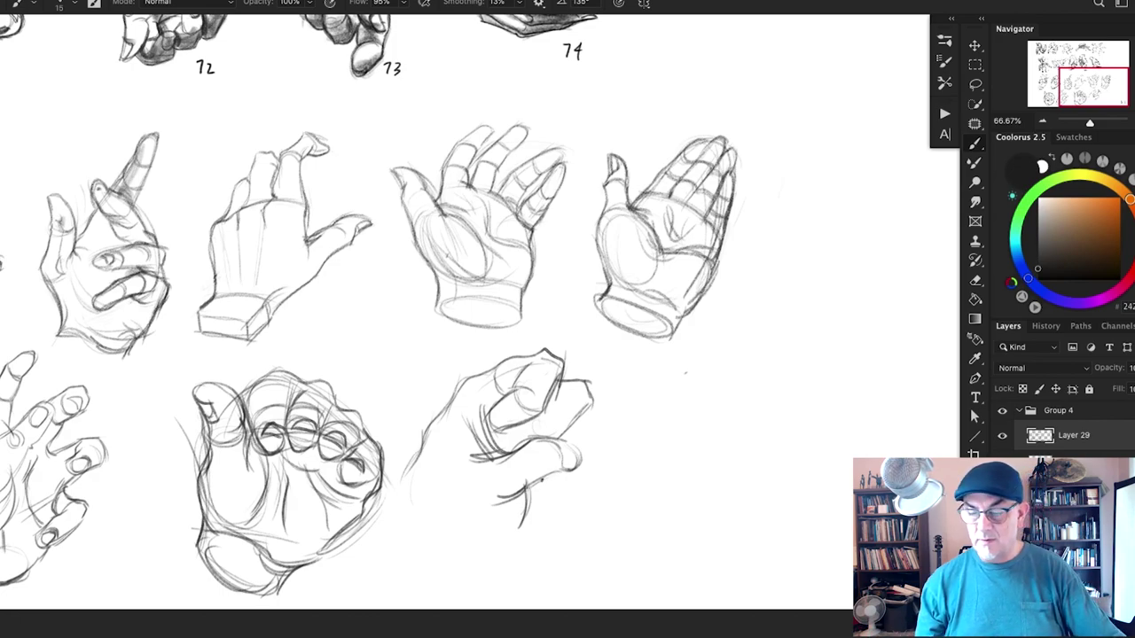
Step: Firm up the tenth hand's lower fingertip and add the overlapping finger joints, curled index fingernail and inner knuckle lines
mouse_move(529, 488)
mouse_down()
mouse_move(575, 475)
mouse_move(582, 458)
mouse_move(575, 449)
mouse_move(572, 475)
mouse_move(552, 465)
mouse_up()
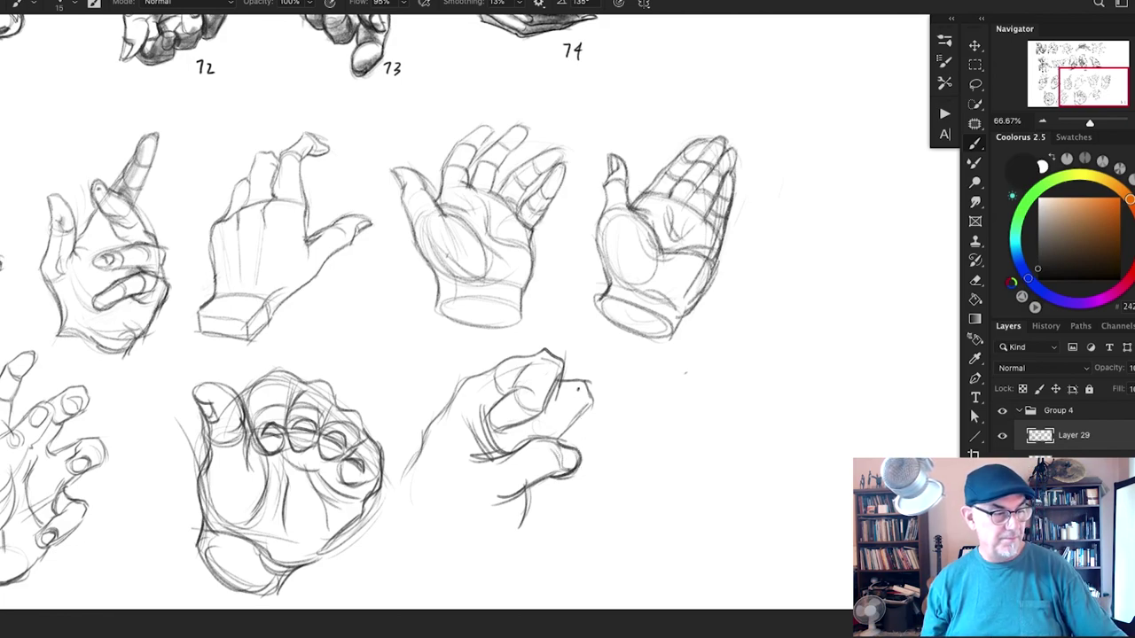
mouse_move(568, 412)
mouse_down()
mouse_move(581, 391)
mouse_move(601, 432)
mouse_move(592, 465)
mouse_move(570, 431)
mouse_move(537, 421)
mouse_move(524, 439)
mouse_up()
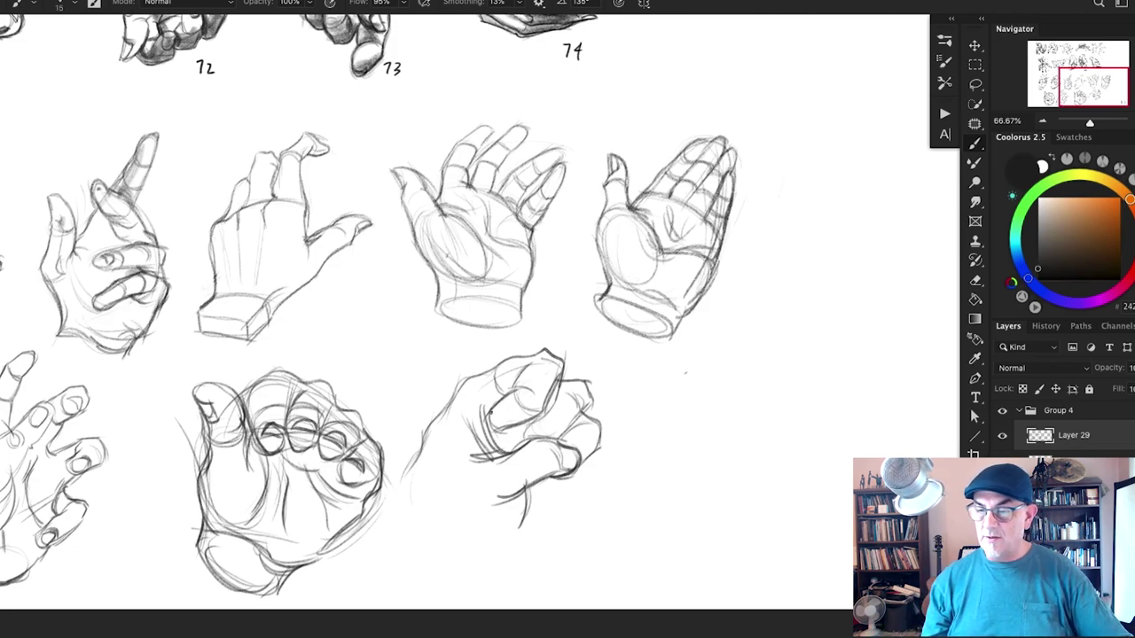
drag(499, 410, 496, 434)
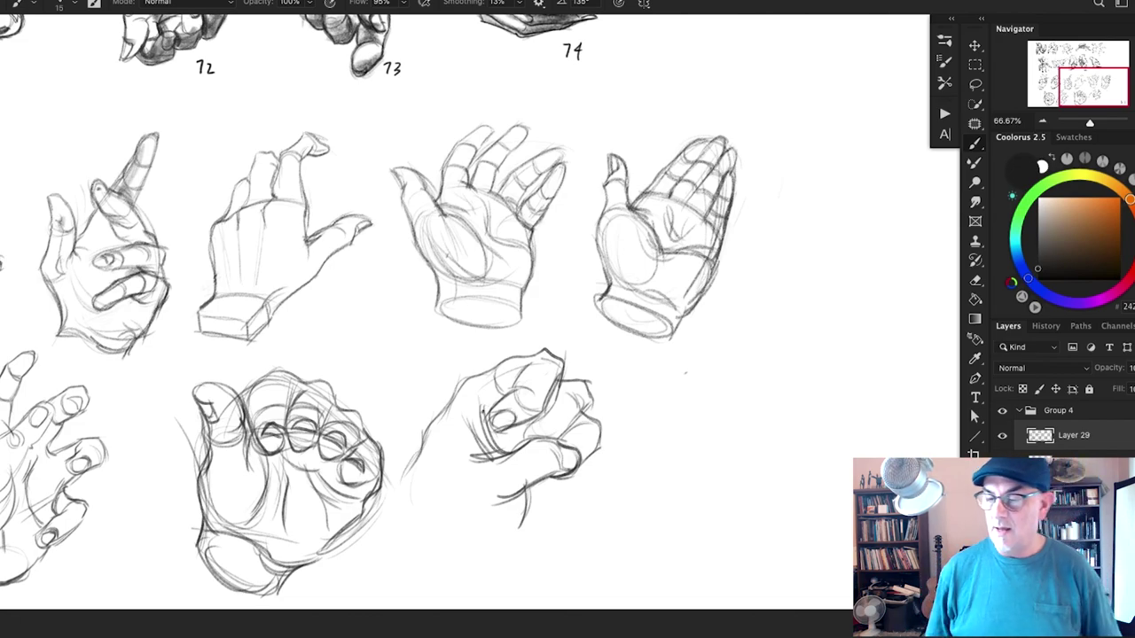
mouse_move(483, 388)
mouse_down()
mouse_move(488, 413)
mouse_move(478, 391)
mouse_move(536, 390)
mouse_move(524, 366)
mouse_up()
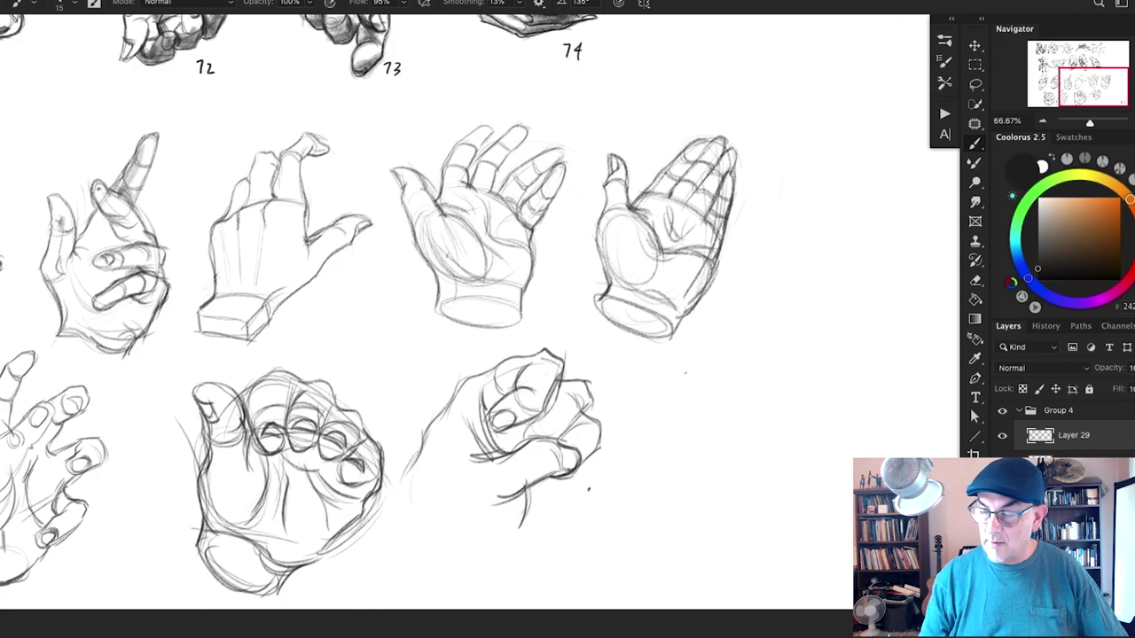
Step: Sketch the next curled finger below the tenth hand's fingertips and a rounded mound at the heel of the palm
mouse_move(573, 477)
mouse_down()
mouse_move(561, 504)
mouse_move(563, 483)
mouse_move(555, 502)
mouse_move(577, 501)
mouse_move(559, 506)
mouse_move(557, 485)
mouse_move(572, 508)
mouse_move(528, 531)
mouse_move(543, 483)
mouse_move(558, 512)
mouse_move(531, 532)
mouse_move(555, 525)
mouse_move(550, 503)
mouse_move(518, 516)
mouse_move(565, 511)
mouse_move(561, 477)
mouse_up()
mouse_move(502, 511)
mouse_down()
mouse_move(476, 521)
mouse_move(503, 516)
mouse_up()
mouse_move(507, 514)
mouse_down()
mouse_move(468, 528)
mouse_move(486, 530)
mouse_move(478, 557)
mouse_move(516, 516)
mouse_up()
drag(483, 557, 517, 528)
Step: Extend and darken the tenth hand's outer contour down through the wrist
drag(405, 484, 348, 571)
drag(379, 524, 349, 560)
drag(408, 475, 376, 527)
drag(430, 439, 370, 507)
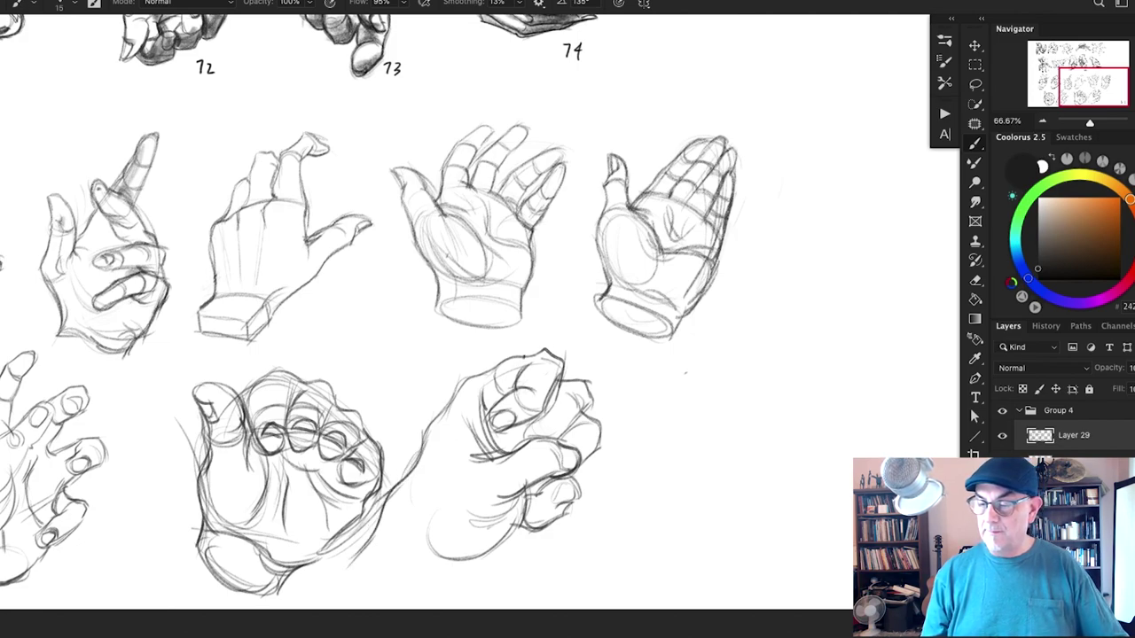
drag(428, 429, 375, 534)
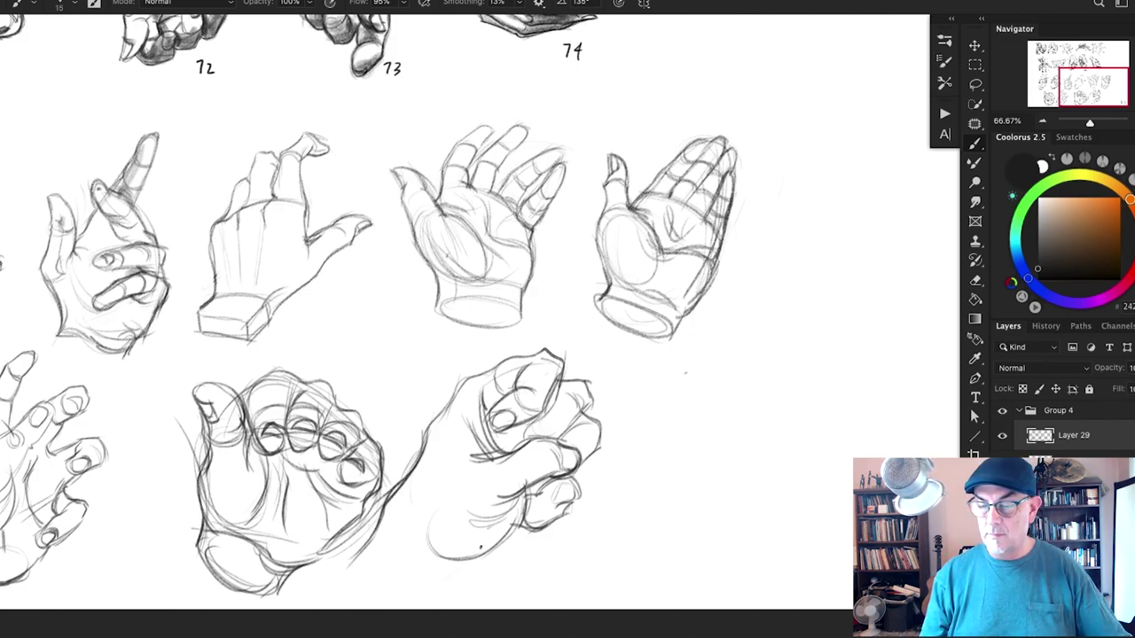
Step: Draw the lowest curled finger of the tenth hand and darken the gap and contours of the finger above it
mouse_move(542, 532)
mouse_down()
mouse_move(553, 485)
mouse_move(578, 480)
mouse_move(537, 542)
mouse_move(545, 532)
mouse_move(472, 570)
mouse_move(526, 556)
mouse_move(523, 545)
mouse_move(461, 549)
mouse_move(489, 579)
mouse_move(523, 538)
mouse_move(553, 533)
mouse_move(506, 563)
mouse_move(602, 501)
mouse_move(565, 529)
mouse_move(586, 467)
mouse_move(577, 510)
mouse_move(597, 476)
mouse_move(582, 500)
mouse_up()
mouse_move(586, 478)
mouse_down()
mouse_move(579, 493)
mouse_move(565, 471)
mouse_move(552, 478)
mouse_move(562, 469)
mouse_move(515, 503)
mouse_move(494, 539)
mouse_up()
mouse_move(509, 494)
mouse_down()
mouse_move(490, 551)
mouse_move(502, 526)
mouse_up()
mouse_move(532, 523)
mouse_down()
mouse_move(501, 534)
mouse_move(505, 515)
mouse_move(505, 525)
mouse_move(578, 450)
mouse_up()
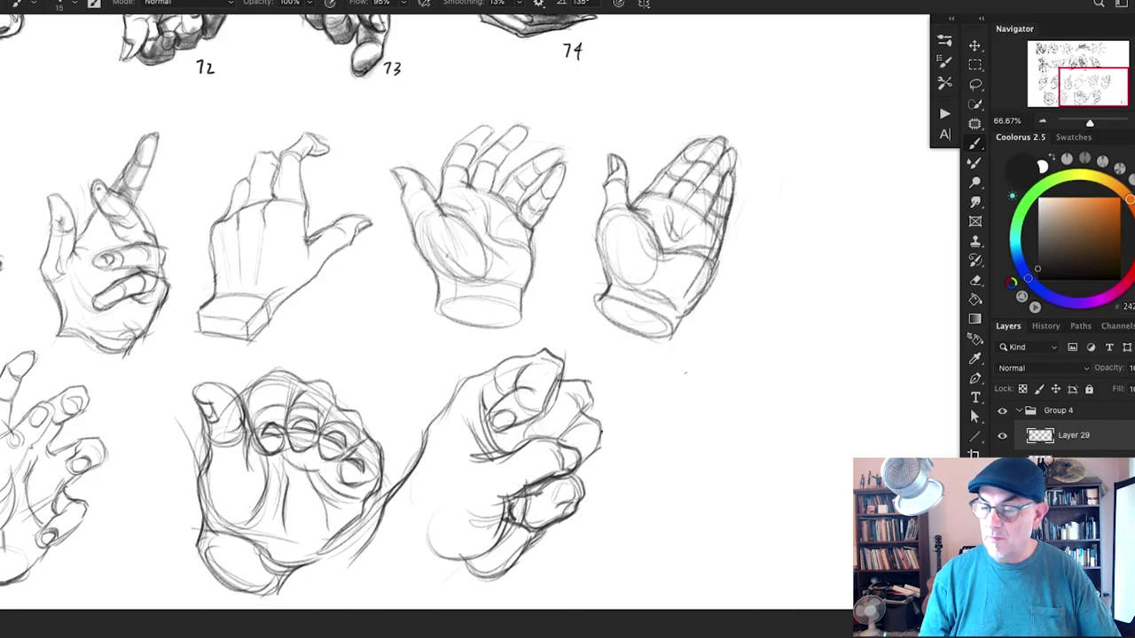
Step: Darken the tenth hand's central fingertip and close off the wrist with a straight diagonal edge
mouse_move(558, 455)
mouse_down()
mouse_move(576, 450)
mouse_move(562, 470)
mouse_up()
drag(561, 473, 584, 449)
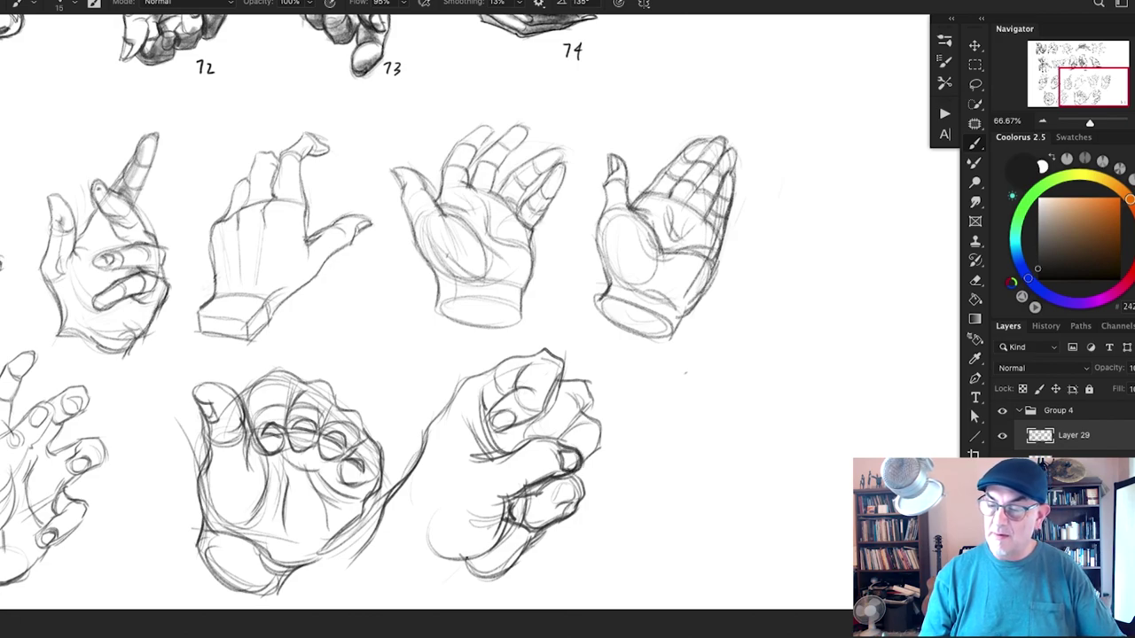
drag(472, 574, 456, 585)
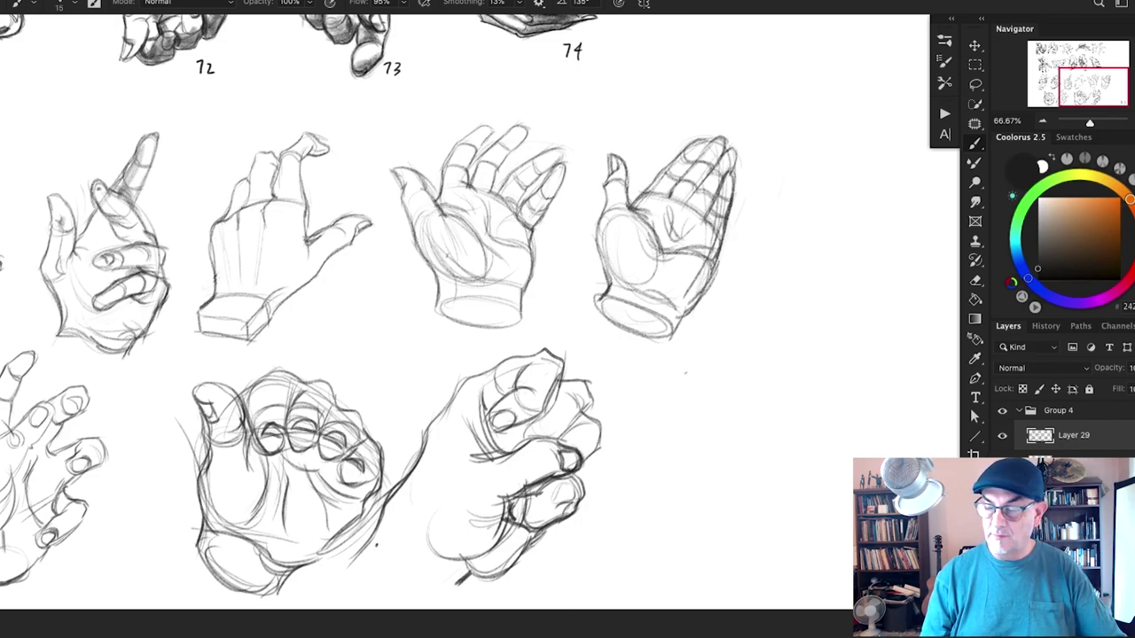
drag(376, 545, 459, 585)
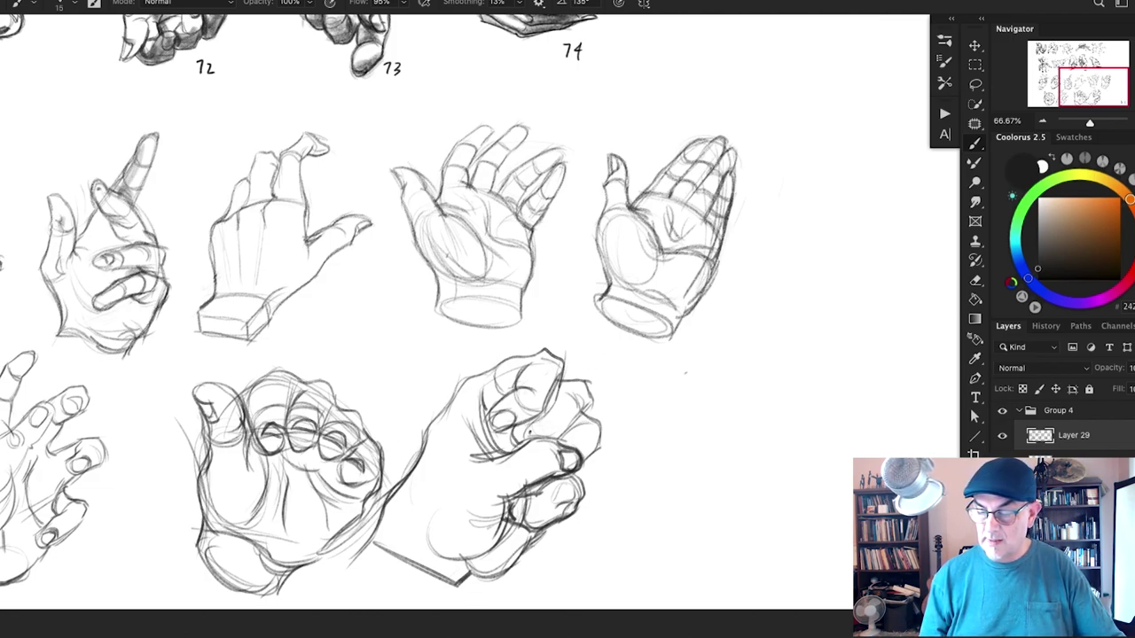
Step: Reinforce the tenth hand's fingernail, upper knuckle contour and lower edge, adding a rounded form at the base of the central digit
mouse_move(540, 412)
mouse_down()
mouse_move(547, 436)
mouse_move(520, 448)
mouse_move(511, 426)
mouse_up()
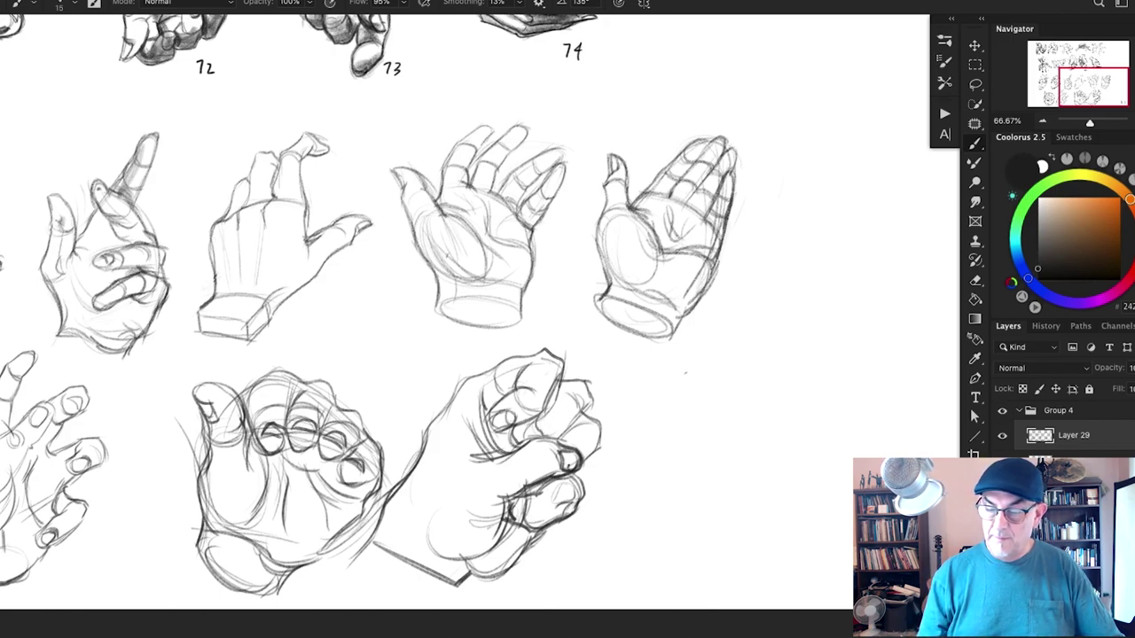
mouse_move(459, 385)
mouse_down()
mouse_move(424, 433)
mouse_move(484, 372)
mouse_move(557, 347)
mouse_up()
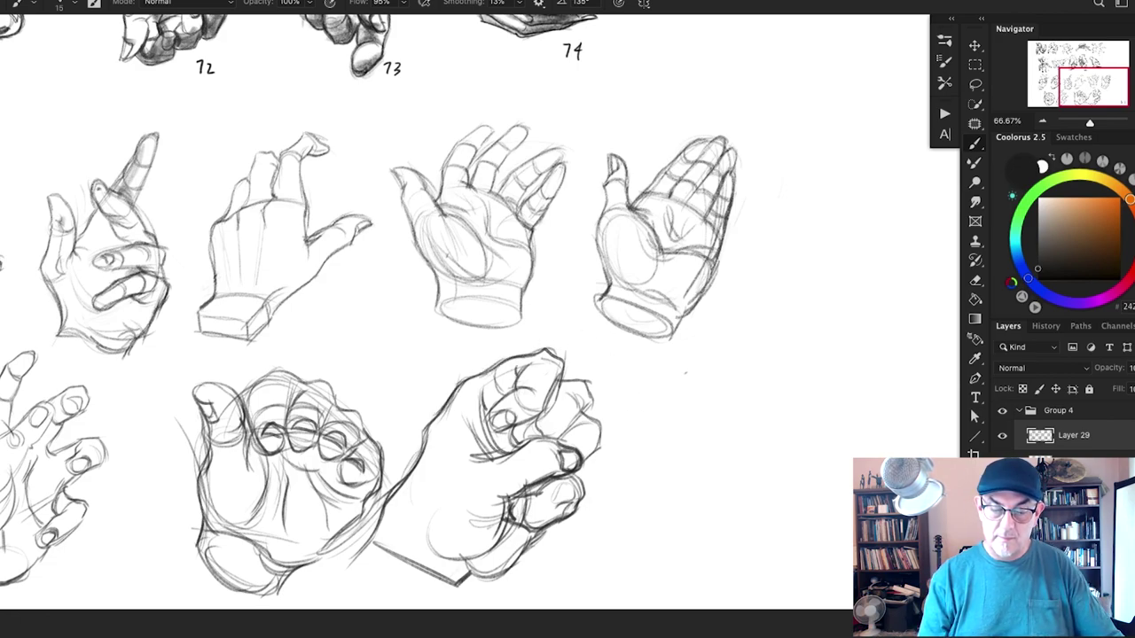
mouse_move(473, 482)
mouse_down()
mouse_move(493, 504)
mouse_move(462, 502)
mouse_move(491, 507)
mouse_up()
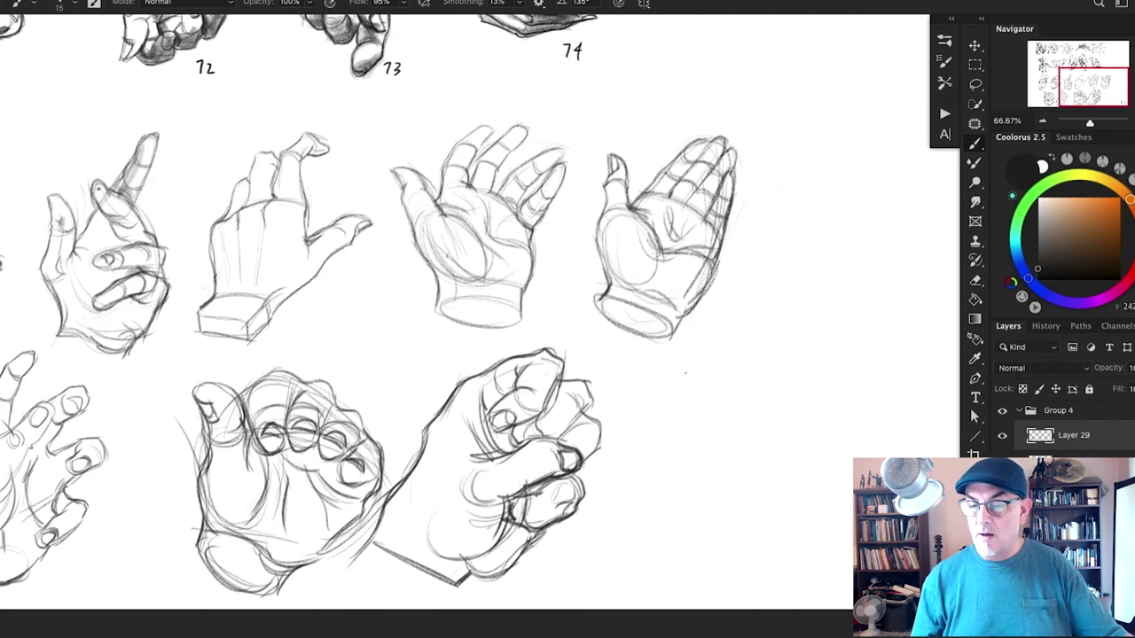
drag(468, 575, 523, 559)
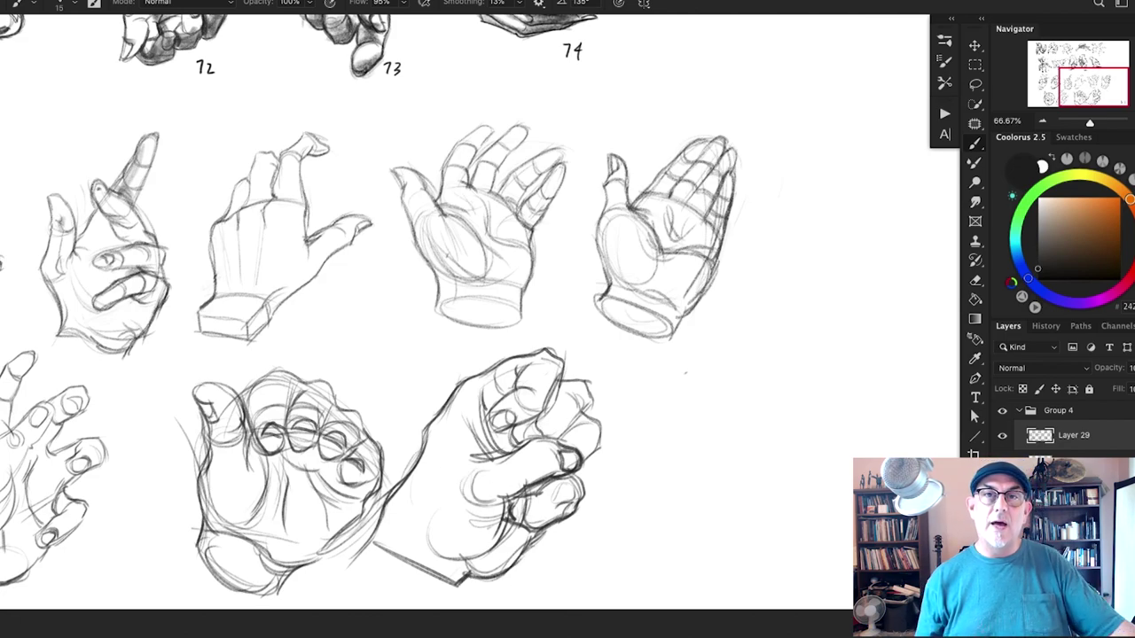
Step: Lasso the tenth hand and move it slightly away from the ninth hand to clear the overlap
key(super+minus)
key(super+minus)
drag(612, 372, 687, 422)
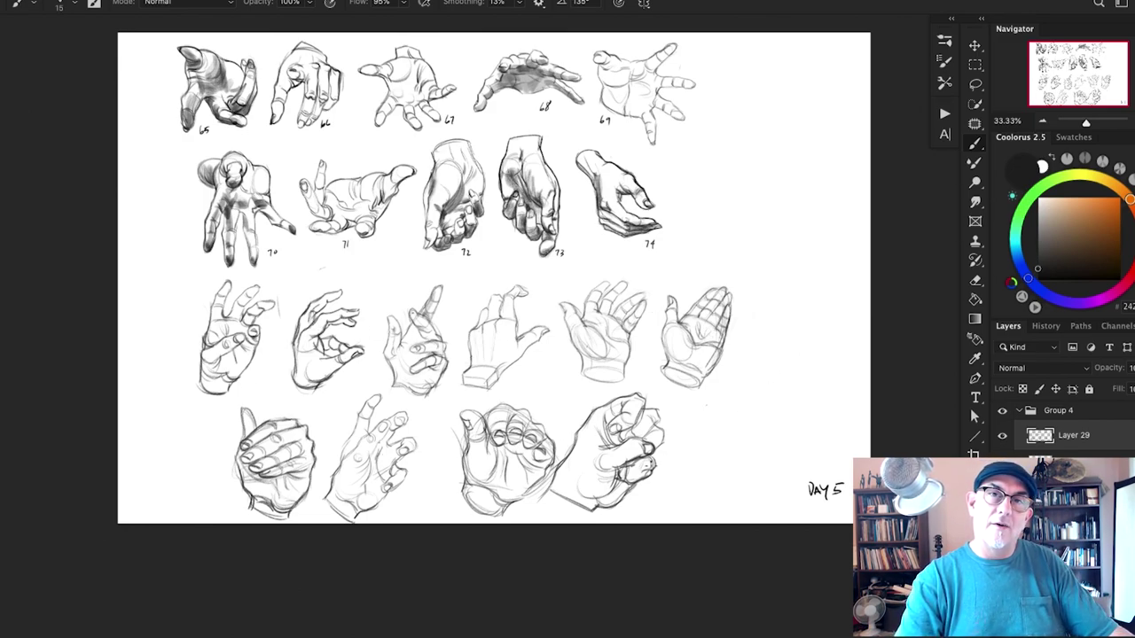
key(l)
mouse_move(688, 459)
mouse_down()
mouse_move(631, 393)
mouse_move(564, 465)
mouse_move(601, 530)
mouse_move(689, 460)
mouse_move(664, 461)
mouse_move(674, 441)
mouse_up()
key(v)
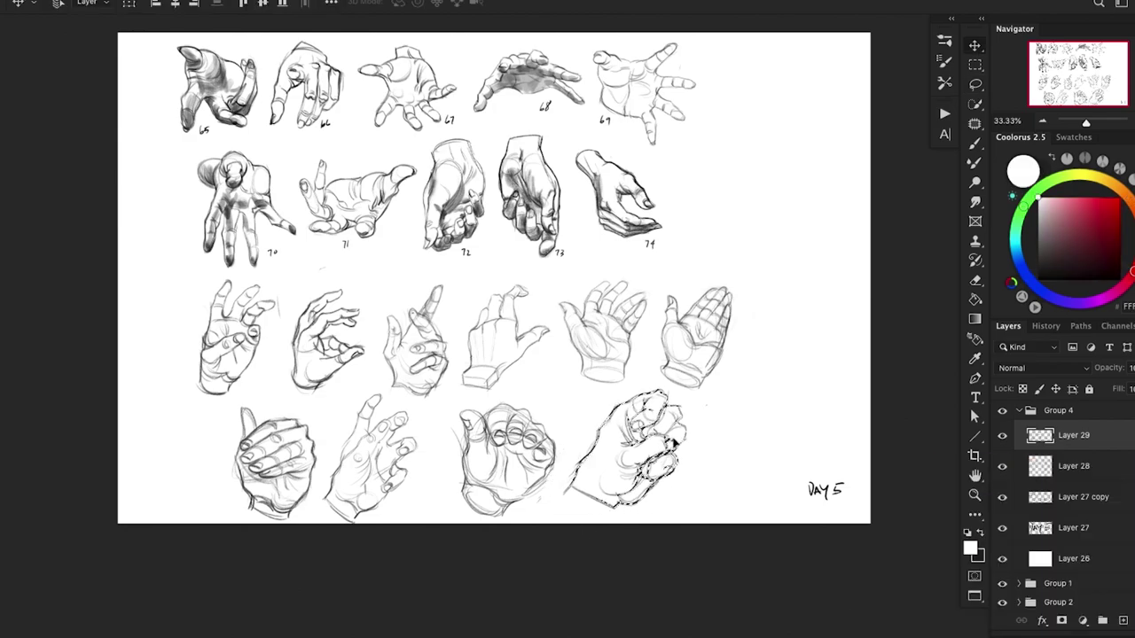
key(ctrl+d)
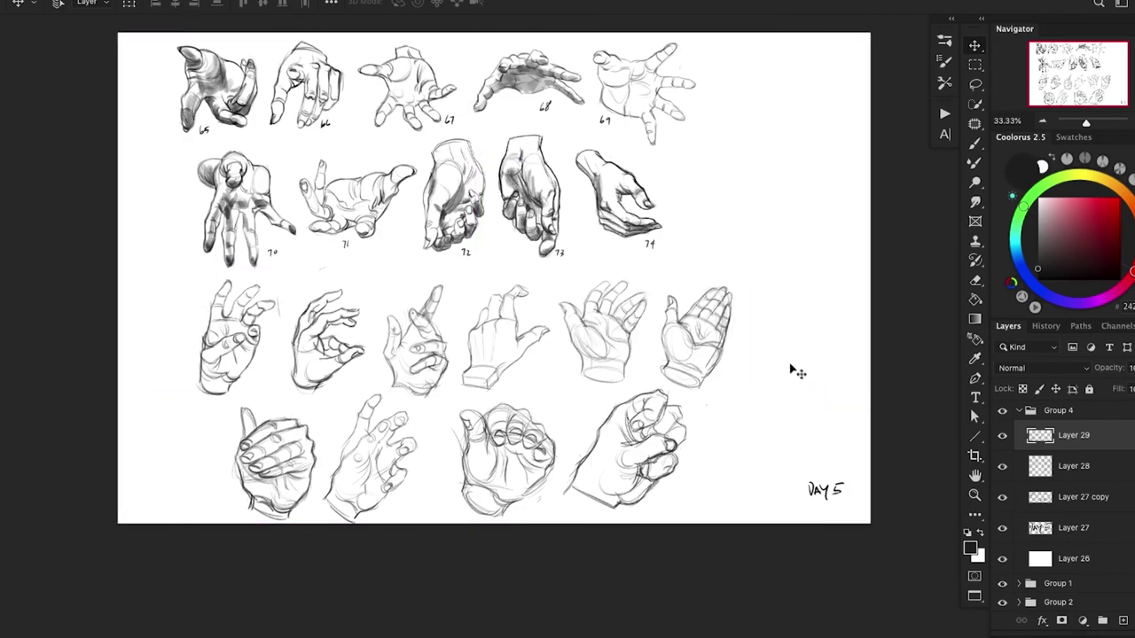
Step: Lasso and scale down the tenth hand to match its row, deselect it, and return to the Brush tool
key(l)
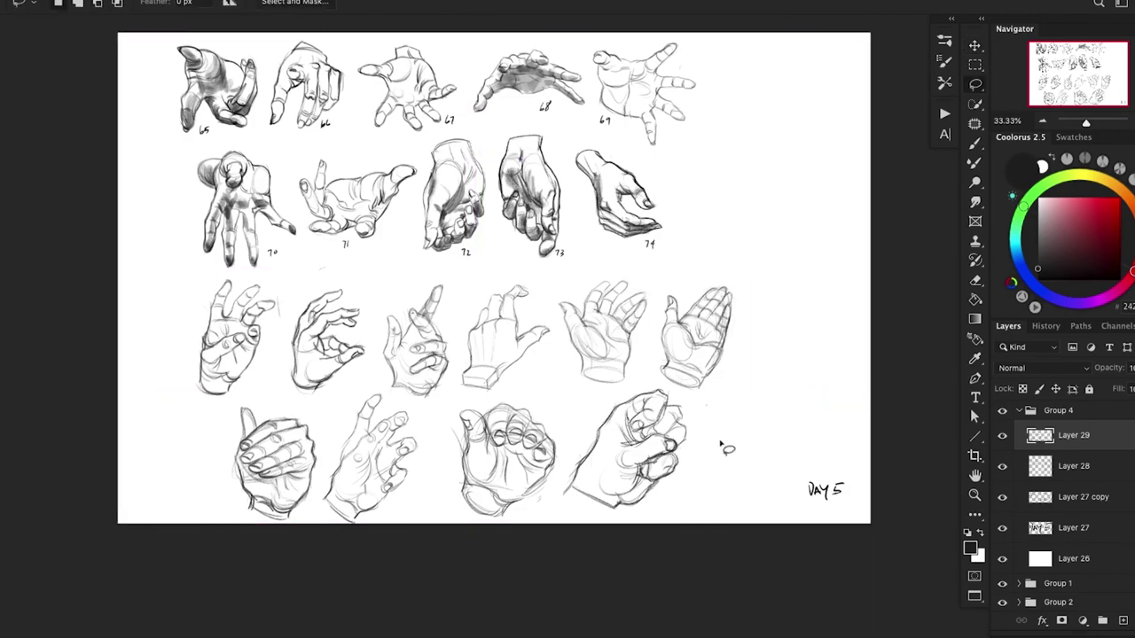
mouse_move(720, 445)
mouse_down()
mouse_move(663, 383)
mouse_move(568, 465)
mouse_move(702, 469)
mouse_move(710, 431)
mouse_up()
key(ctrl+t)
mouse_move(725, 375)
mouse_down()
mouse_move(704, 381)
mouse_move(670, 422)
mouse_up()
key(Return)
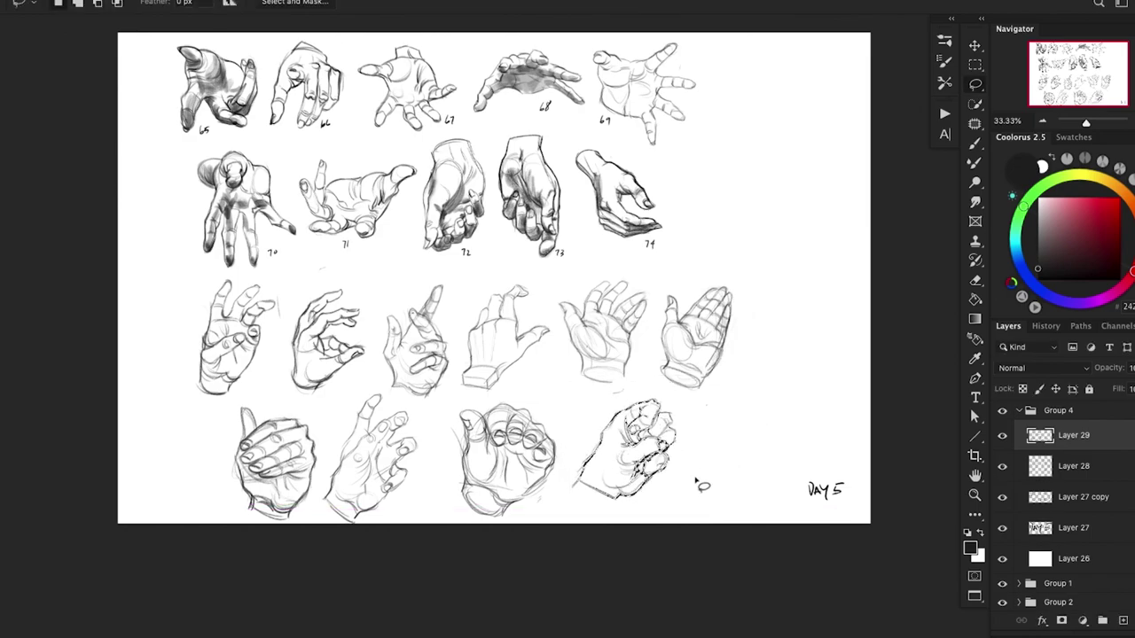
key(ctrl+d)
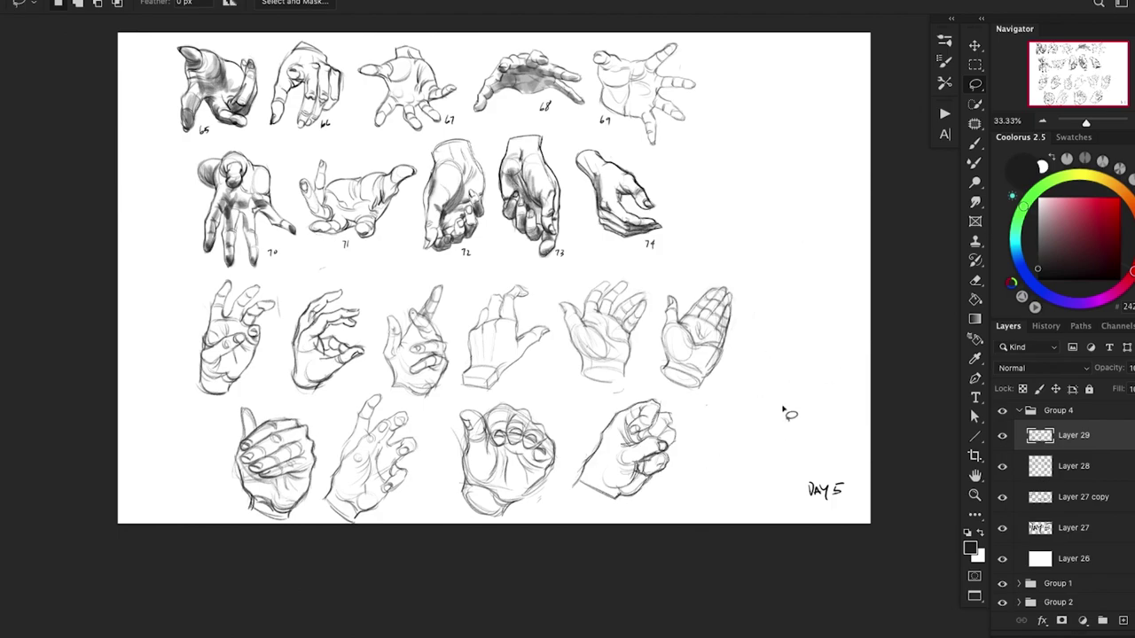
scroll(671, 521, up, 3)
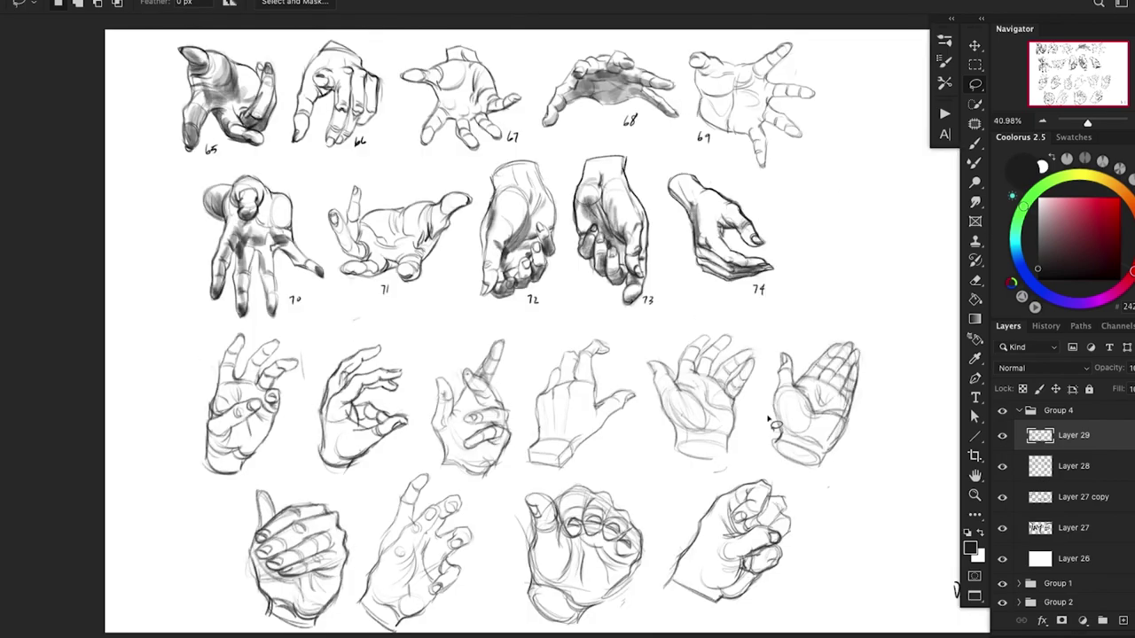
scroll(727, 357, right, 5)
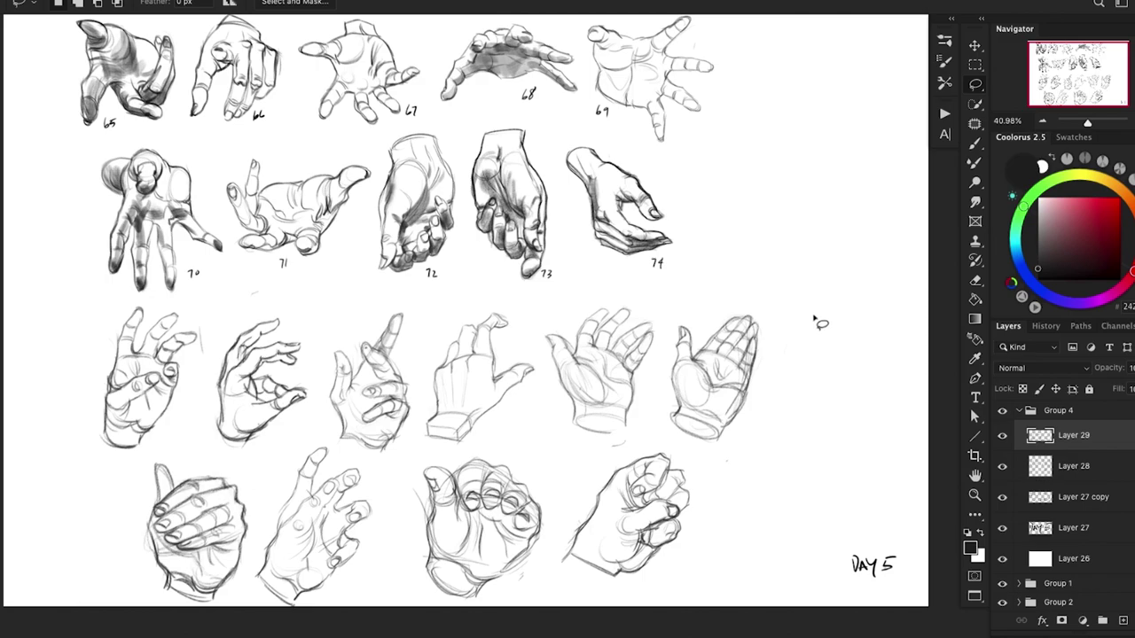
key(b)
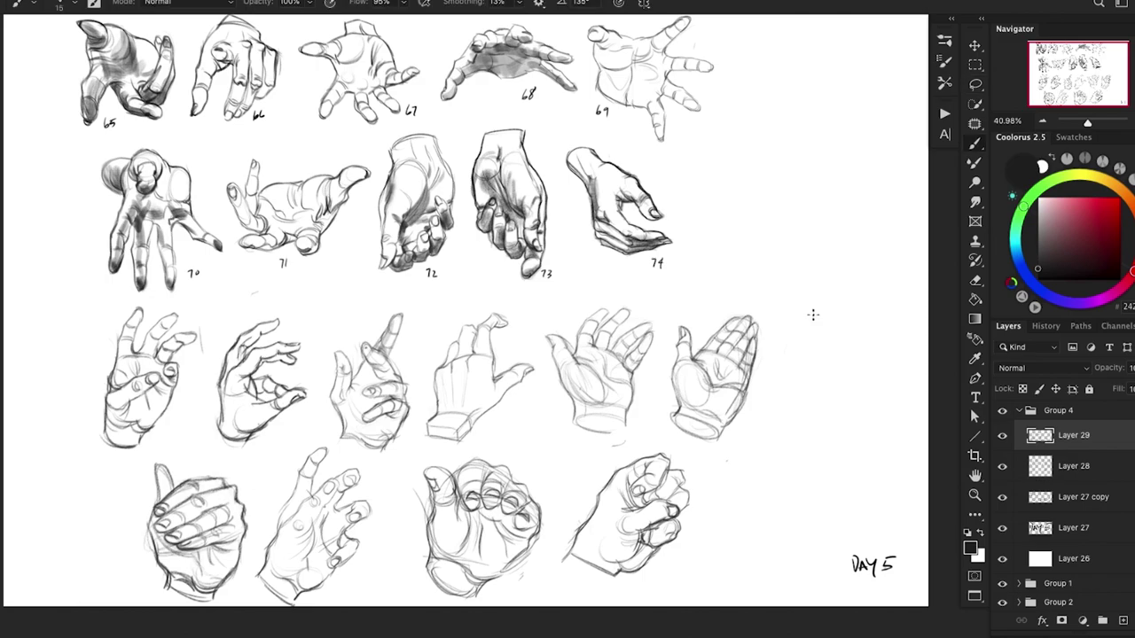